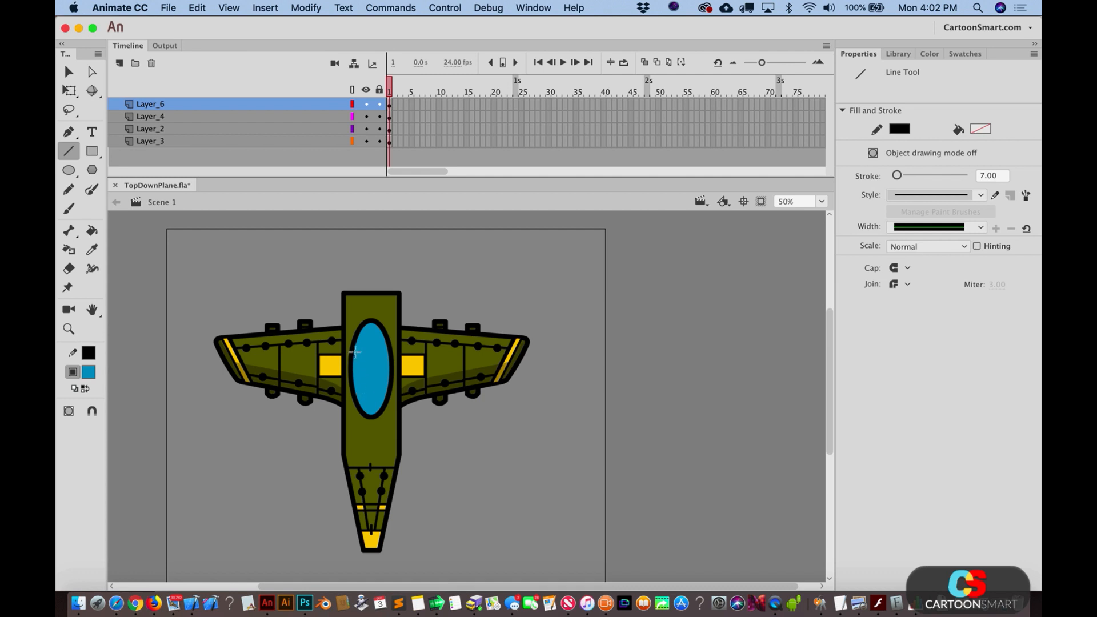
Step: Draw two horizontal lines with a 7.00 stroke across the blue cockpit oval, curving the front one forward and the rear one backward
left_click_drag(354, 348, 389, 347)
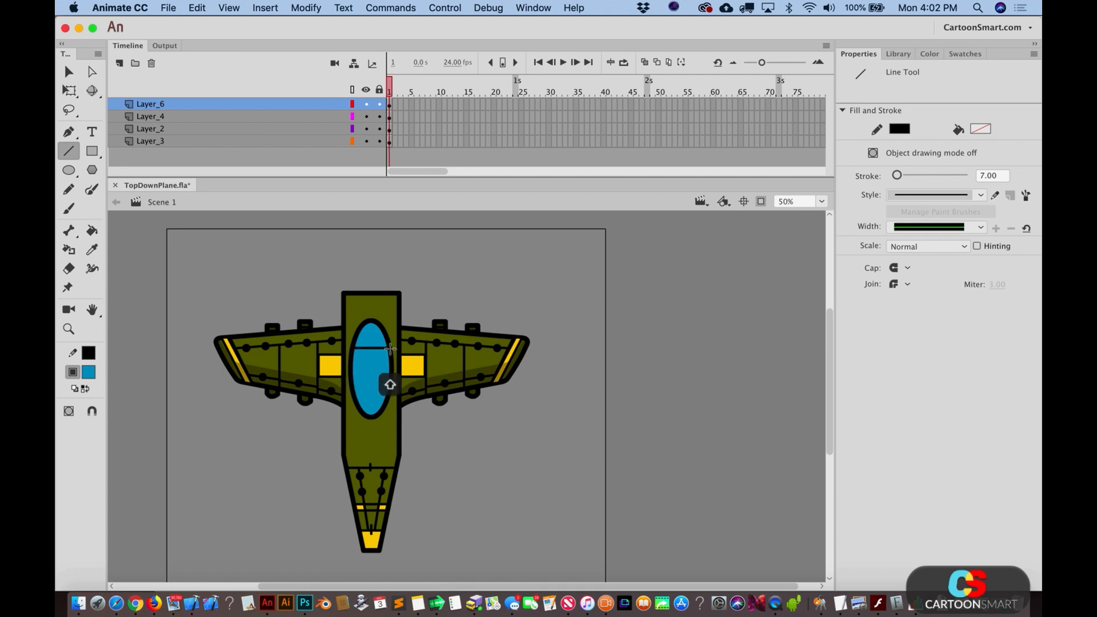
key("v")
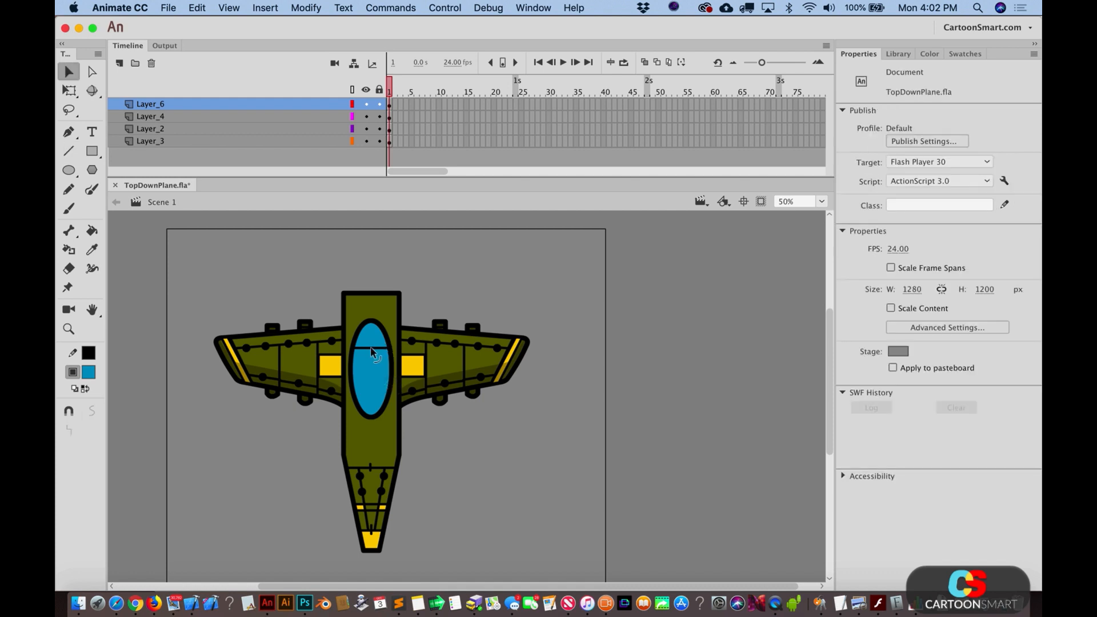
left_click_drag(370, 346, 371, 341)
left_click(69, 150)
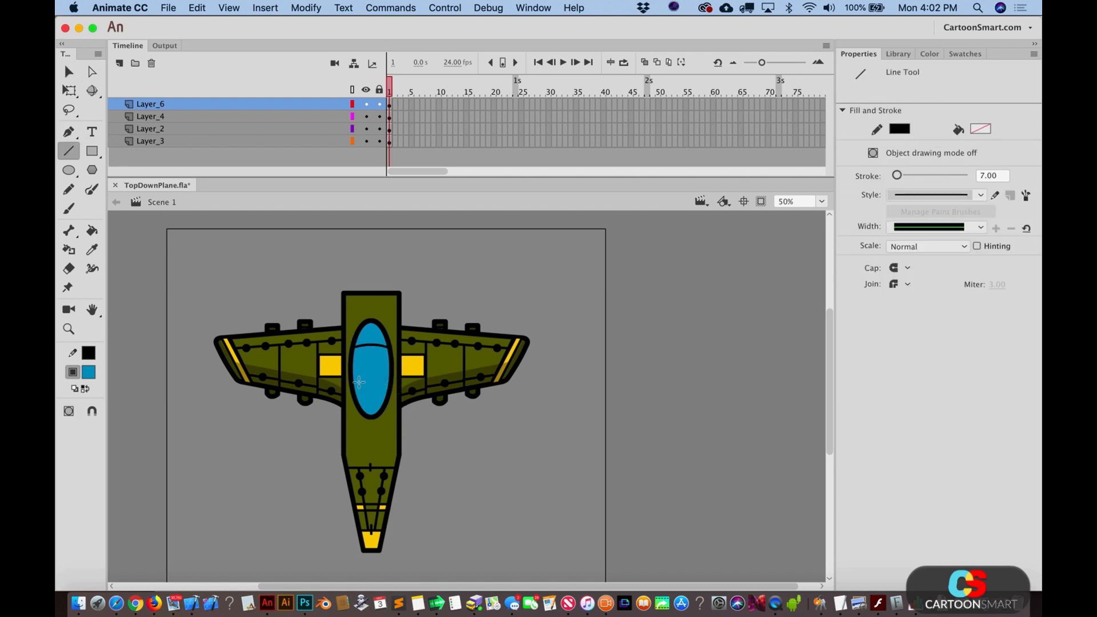
left_click_drag(354, 393, 389, 393)
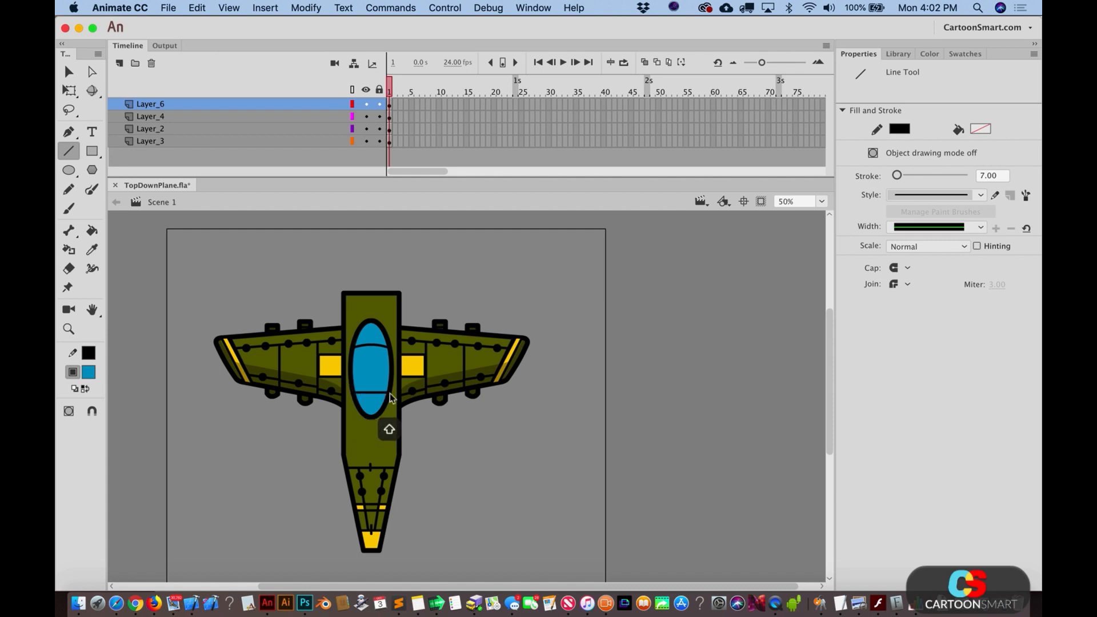
key("v")
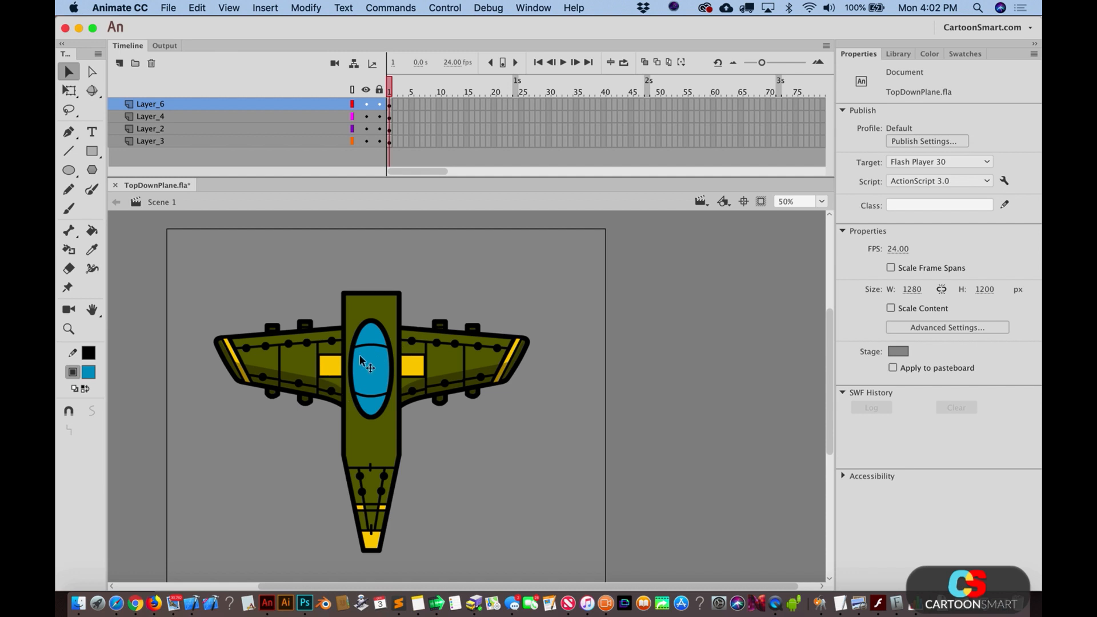
Step: Convert the whole cockpit oval with its cross lines to a movie clip symbol named Cockpit
double_click(380, 351)
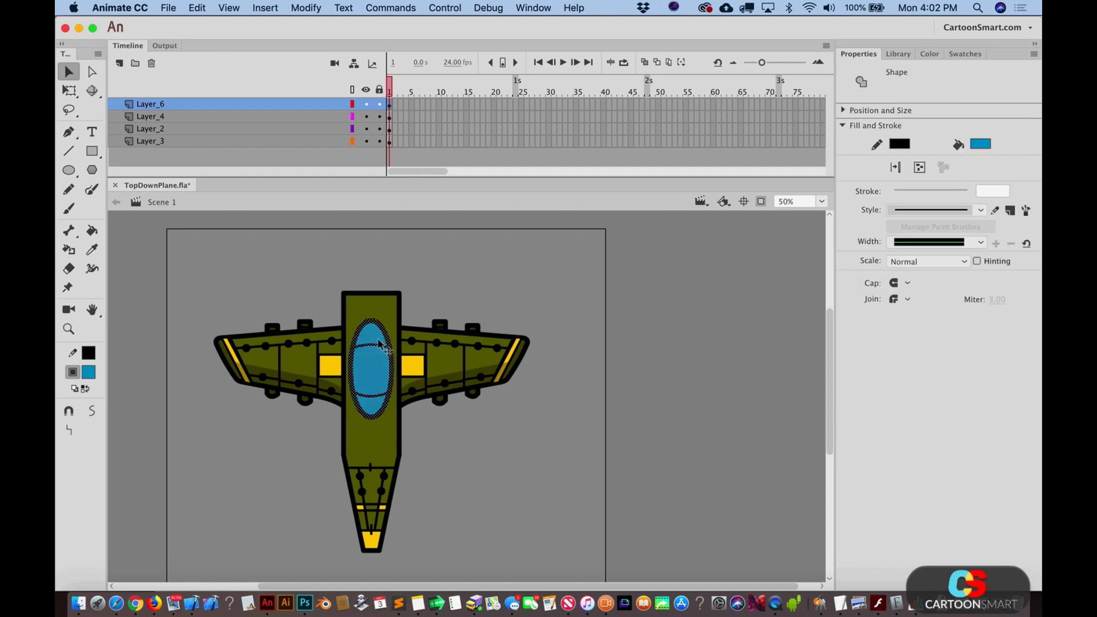
key("F8")
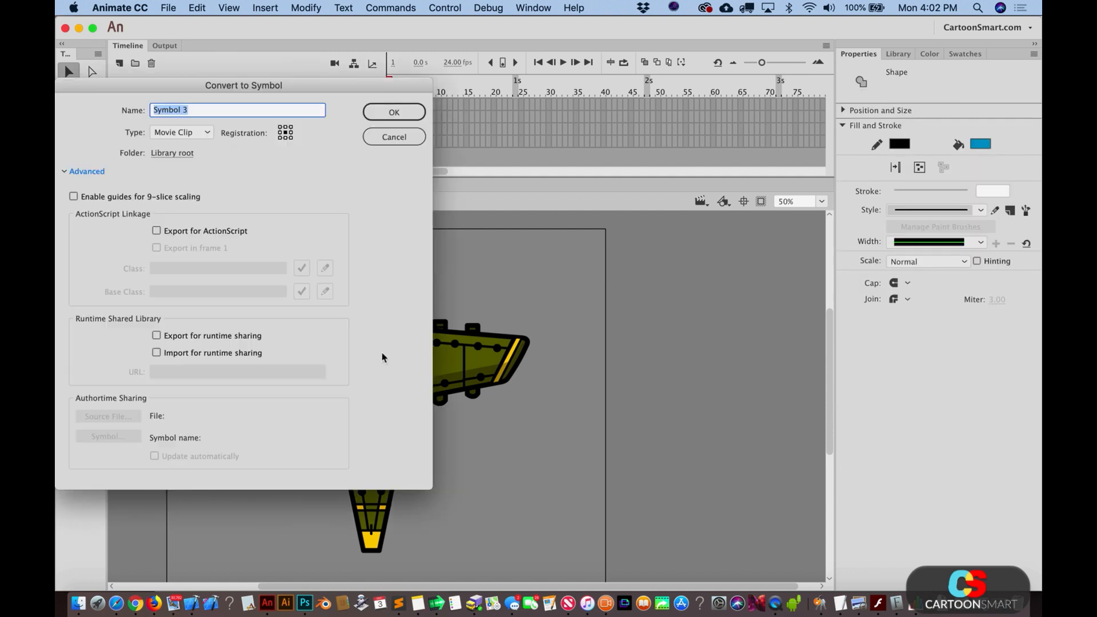
type("Cockpin")
key("BackSpace")
type("t")
key("Return")
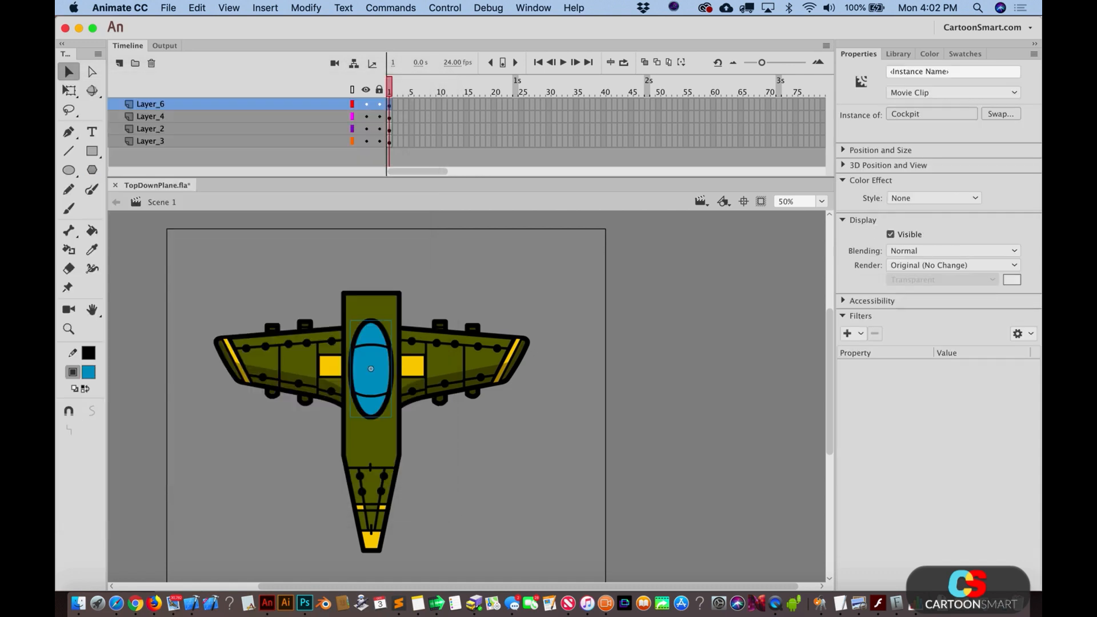
Step: Open the Cockpit symbol for editing and add a new layer above its artwork for more lines
double_click(378, 346)
left_click(340, 290)
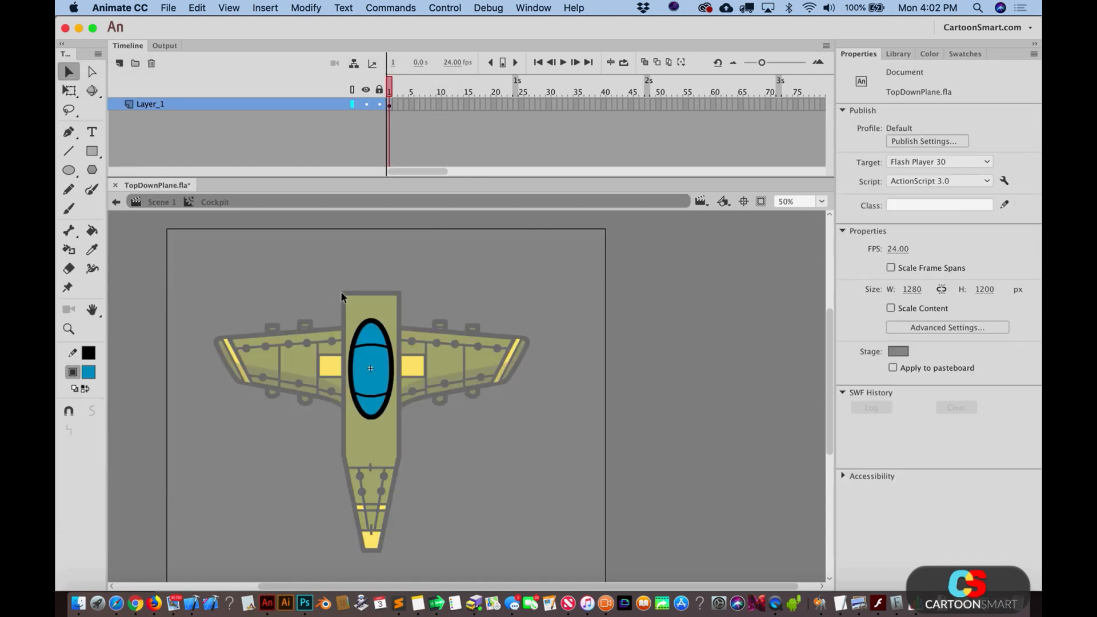
left_click(120, 63)
left_click(68, 151)
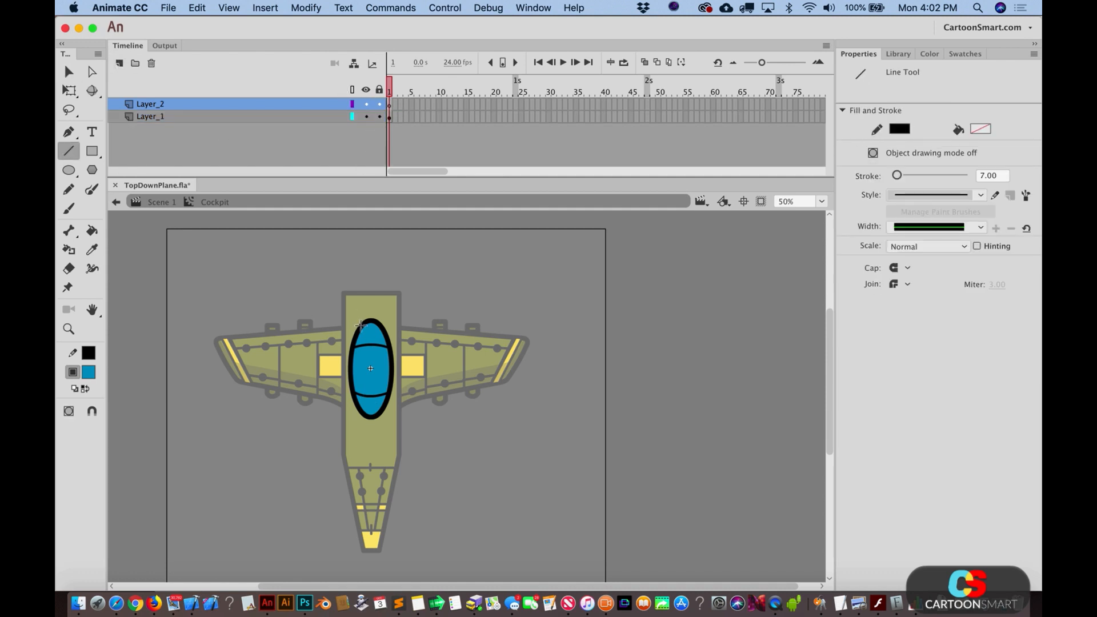
Step: Draw vertical black lines along both sides of the cockpit glass and bow them outward, undoing any unwanted changes
mouse_move(361, 324)
left_mouse_down()
mouse_move(360, 465)
mouse_move(360, 414)
left_mouse_up()
key("shift")
key("v")
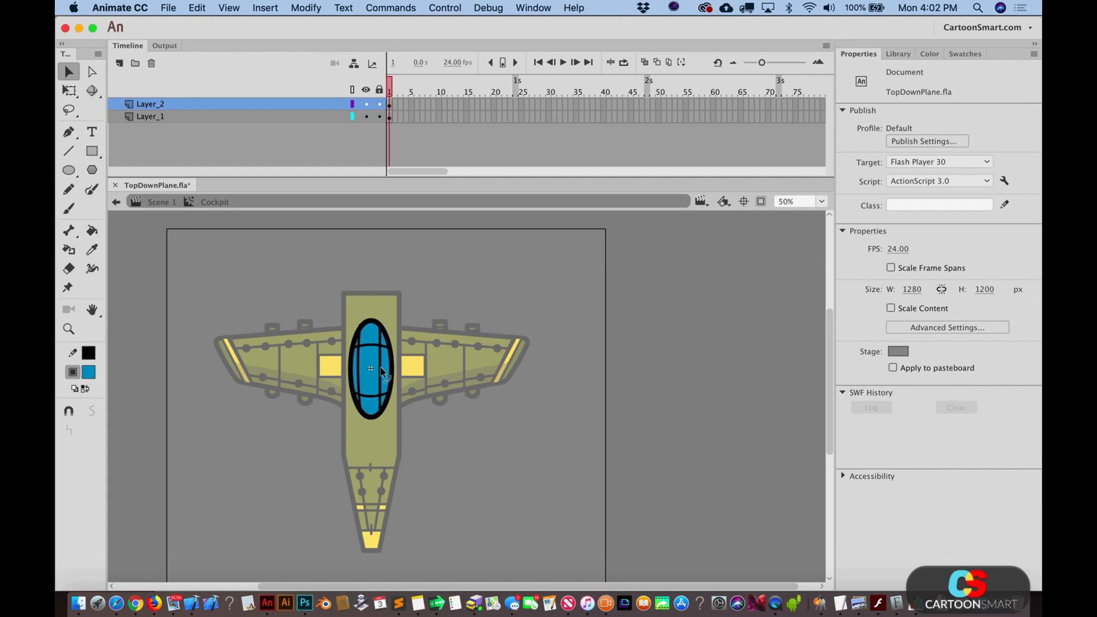
left_click_drag(384, 372, 386, 368)
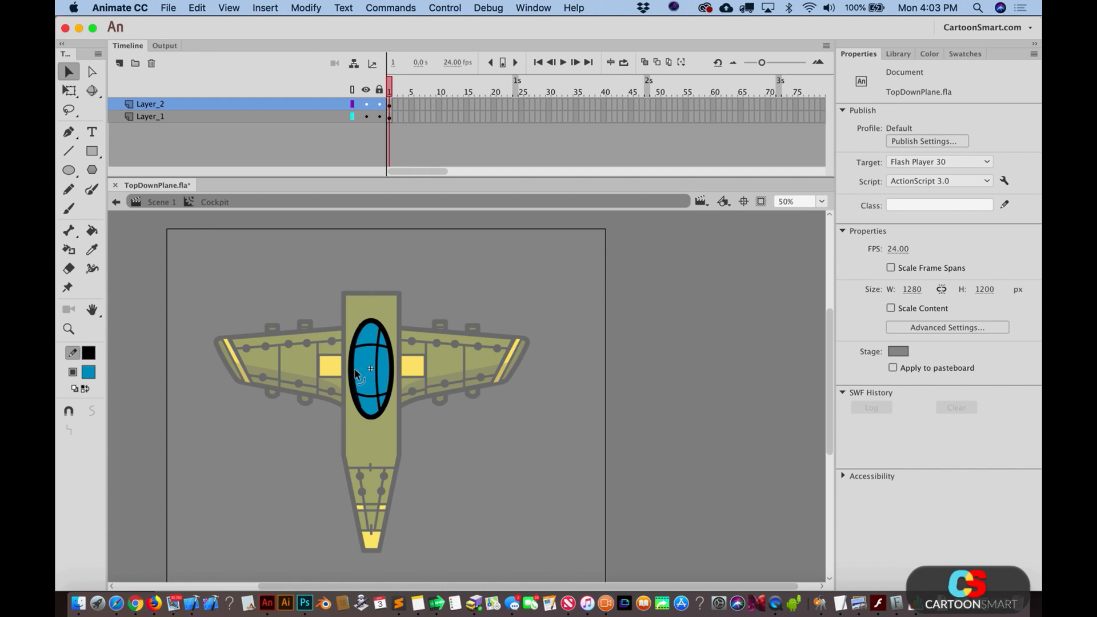
key("super+z")
key("super+z")
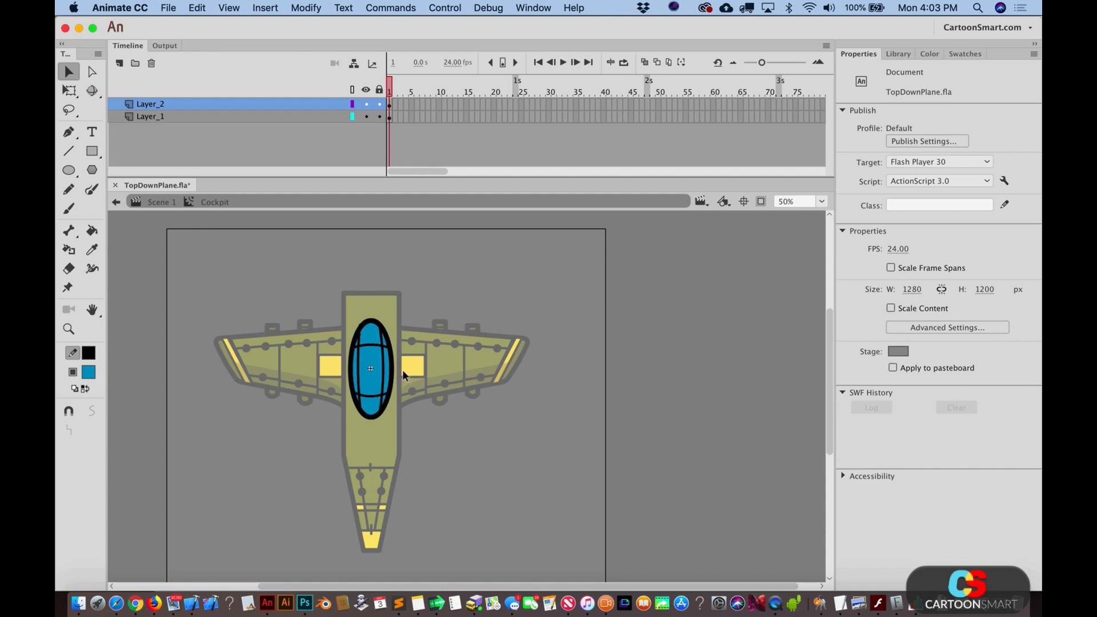
Step: Reopen the Cockpit symbol and move its two horizontal lines from Layer_1 in place onto a new top layer
double_click(477, 436)
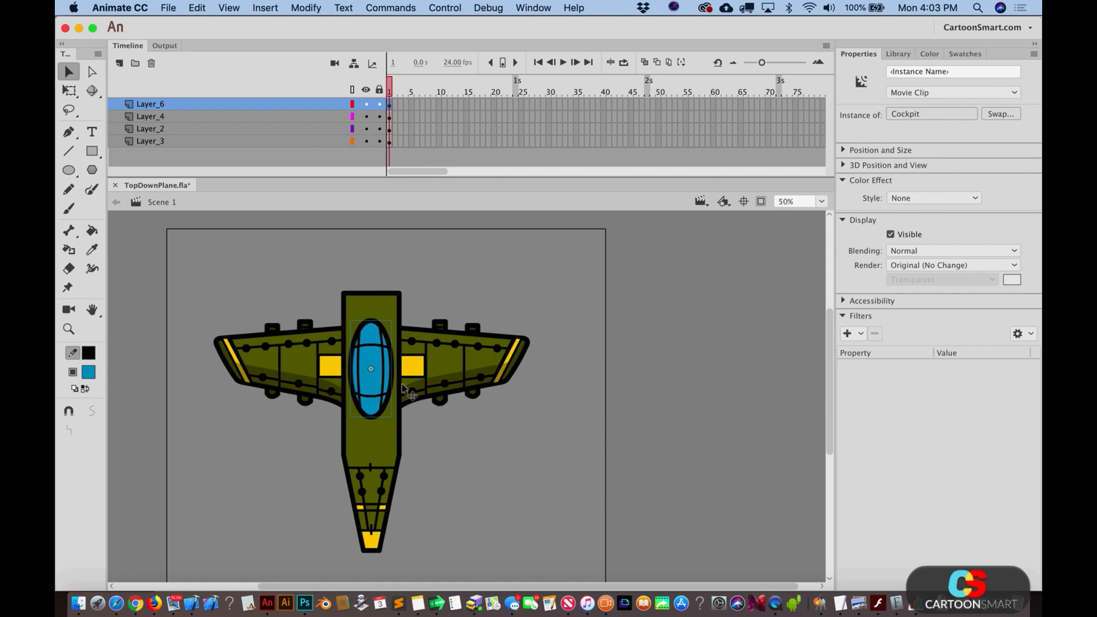
double_click(377, 368)
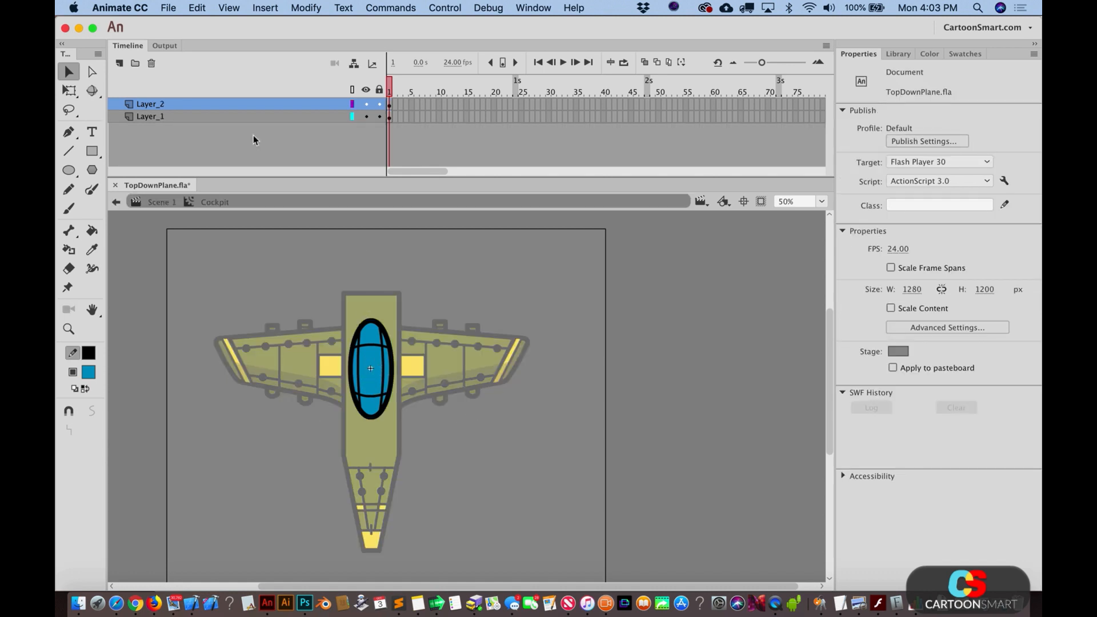
left_click(207, 116)
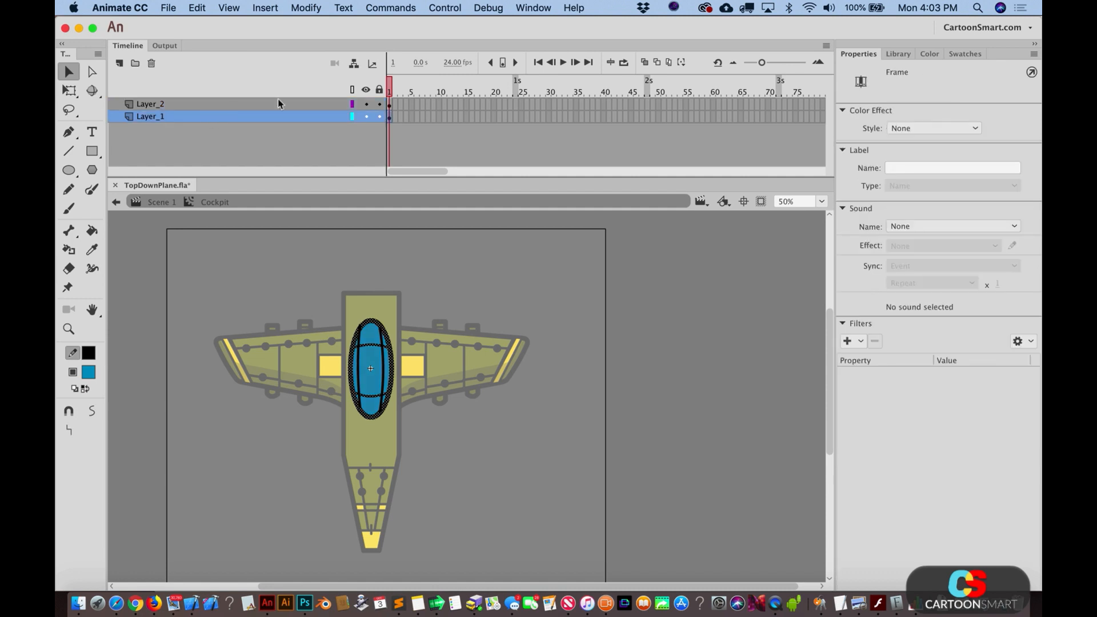
left_click(465, 330)
left_click(367, 345)
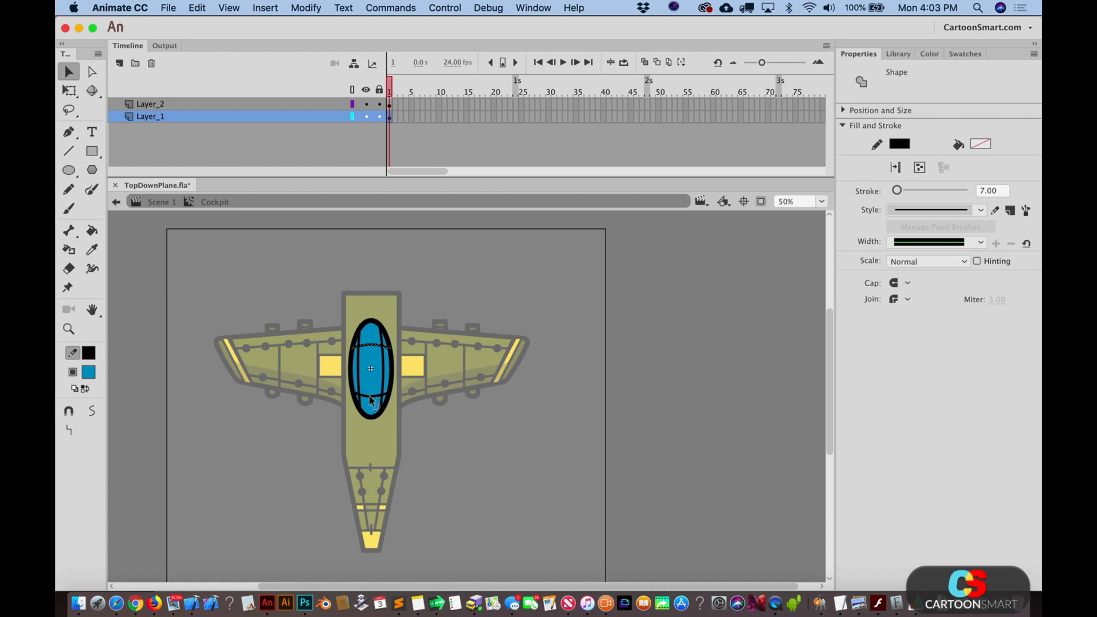
left_click(374, 394, "shift")
key("Escape")
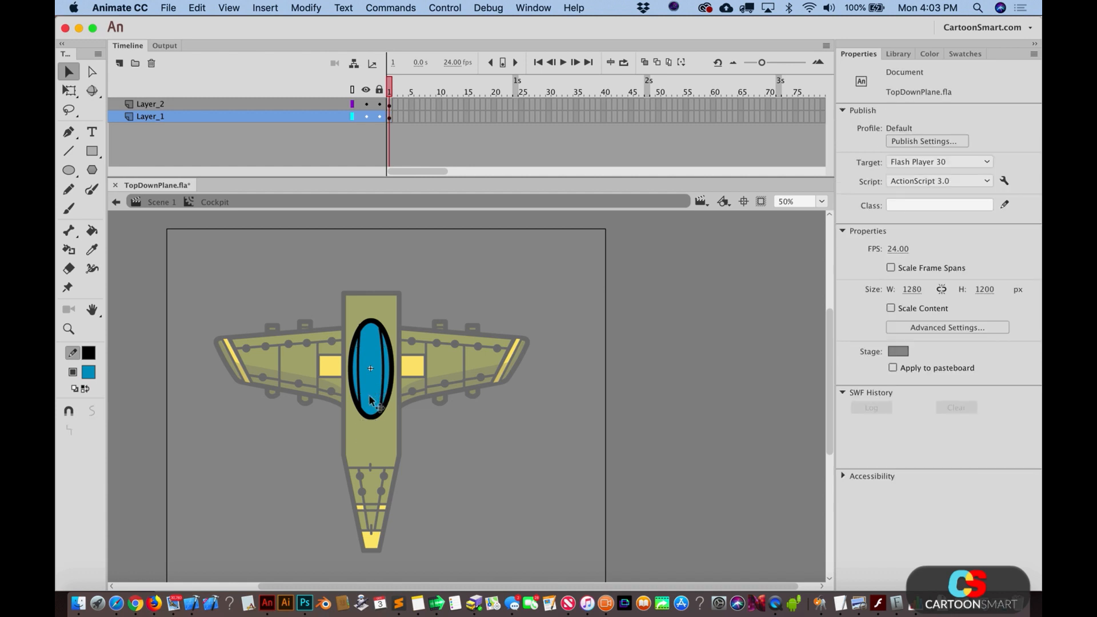
left_click(259, 107)
left_click(120, 64)
key("super+shift+v")
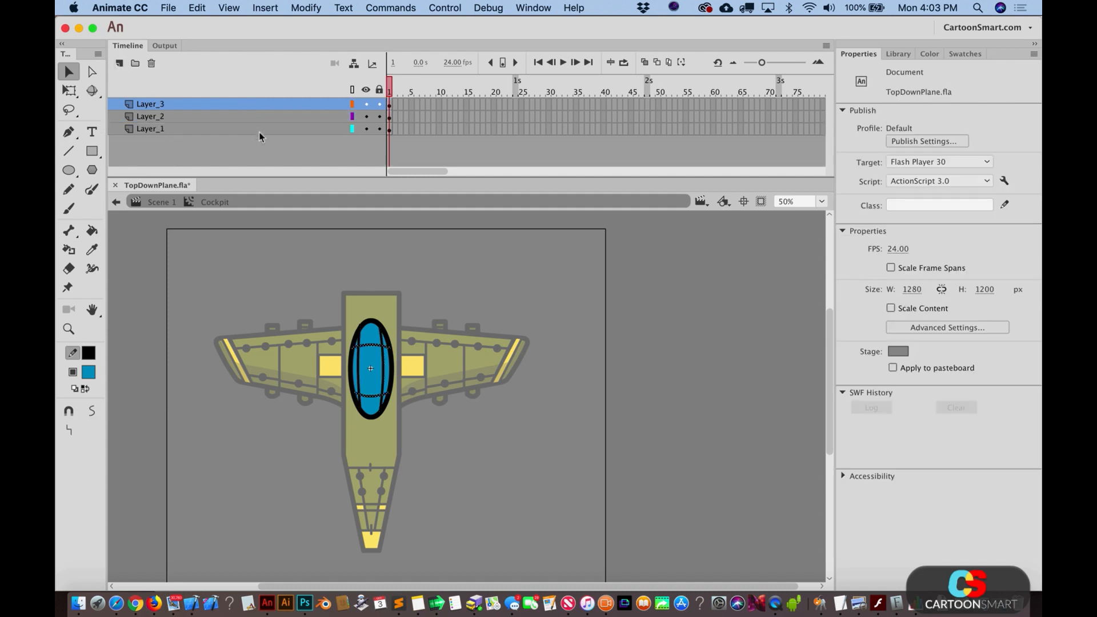
Step: Add a new layer directly above Layer_1, beneath the line layers, and make it the active layer
left_click(207, 130)
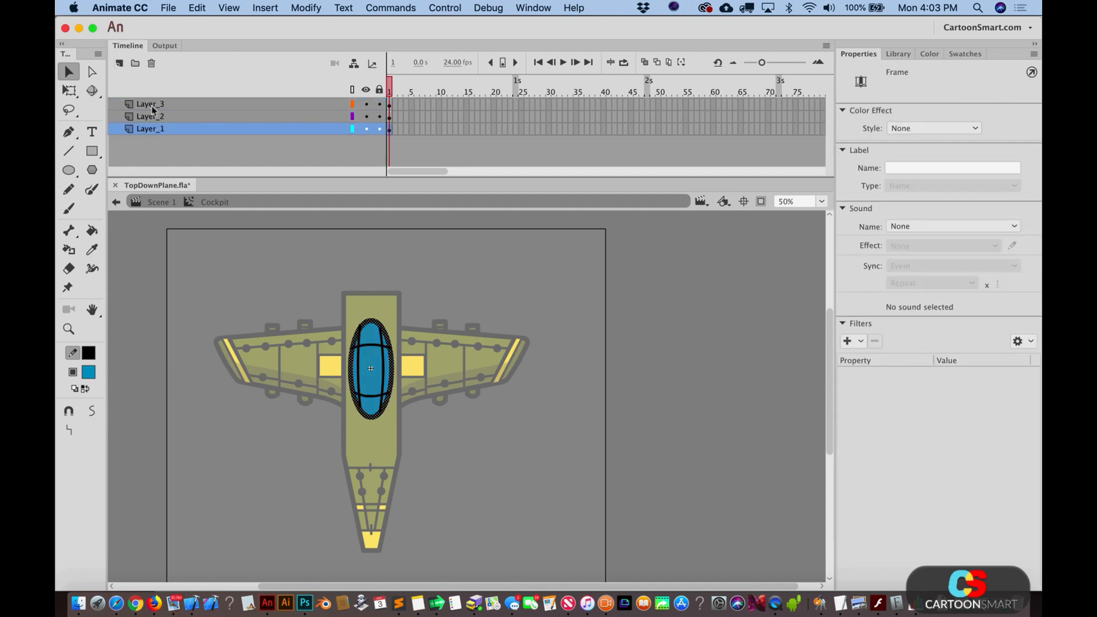
left_click(119, 64)
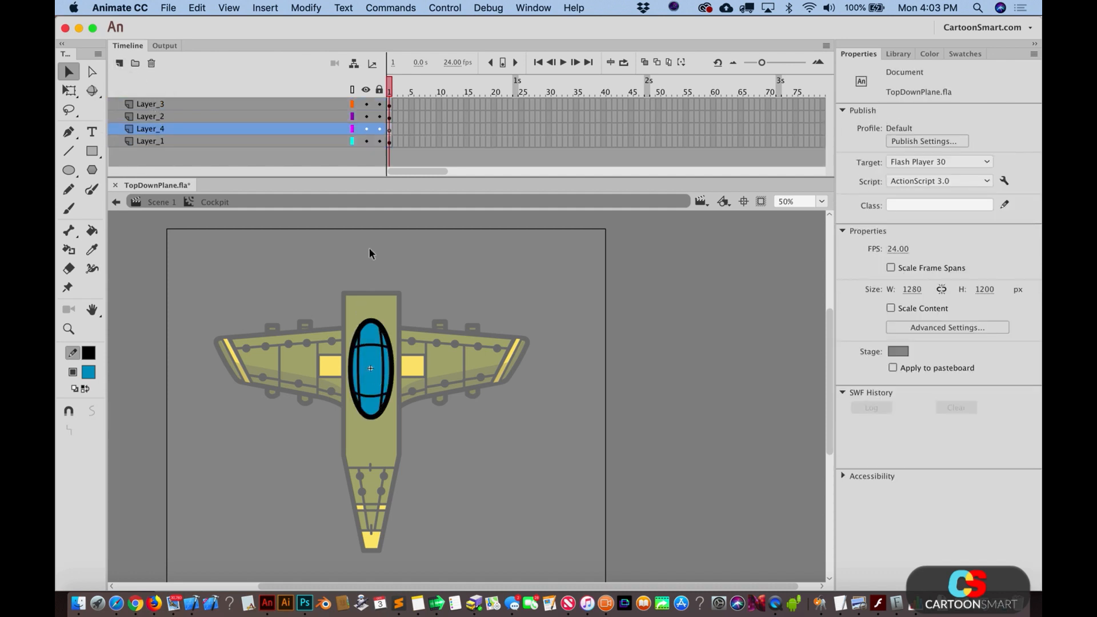
left_click(390, 141)
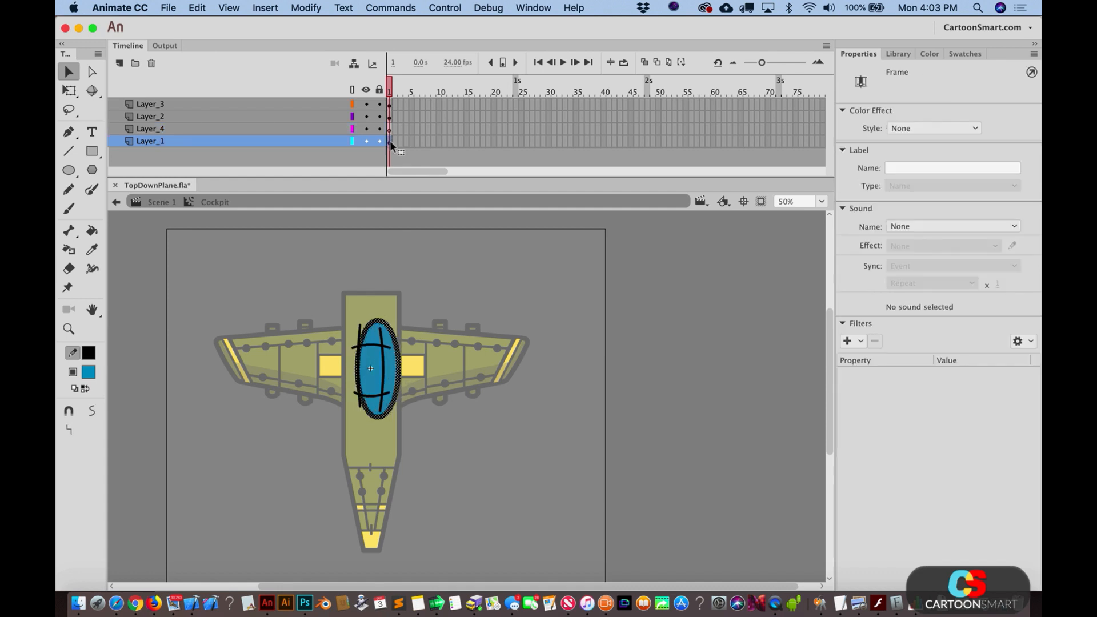
key("super+c")
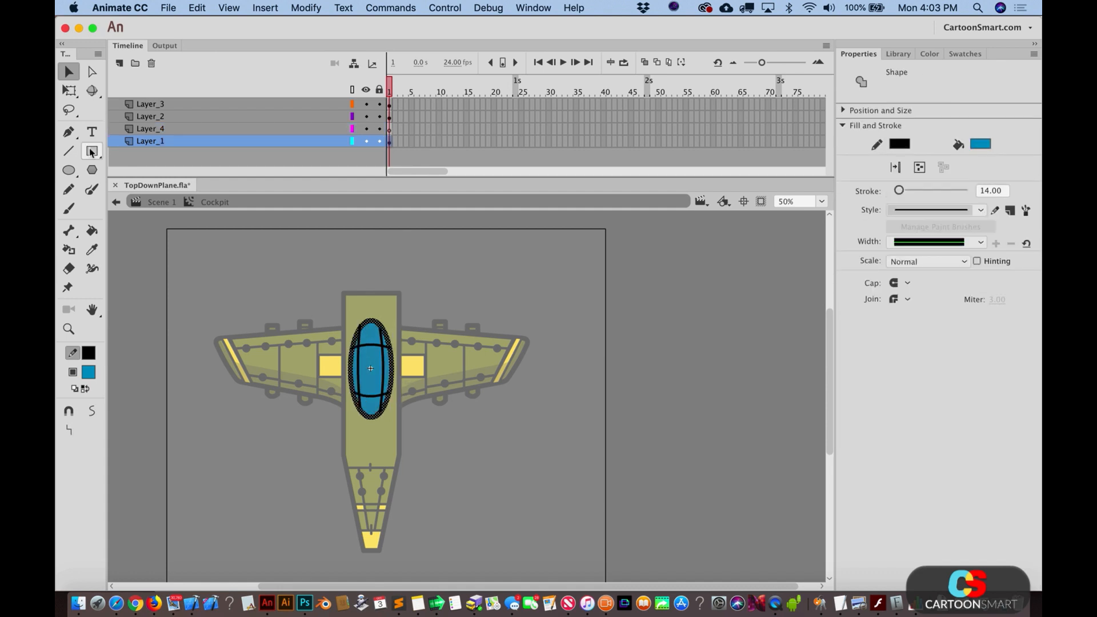
left_click(390, 129)
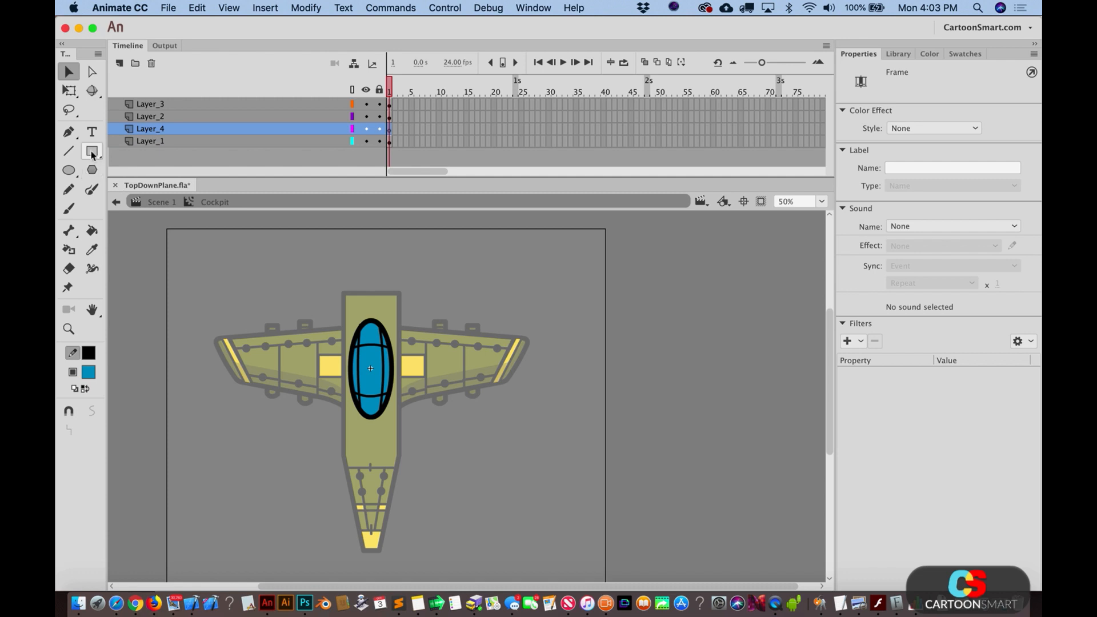
Step: Set the Rectangle tool's fill to the brighter blue 00BFFF by raising the brightness to 100%
left_click(91, 151)
left_click(93, 374)
left_click(331, 388)
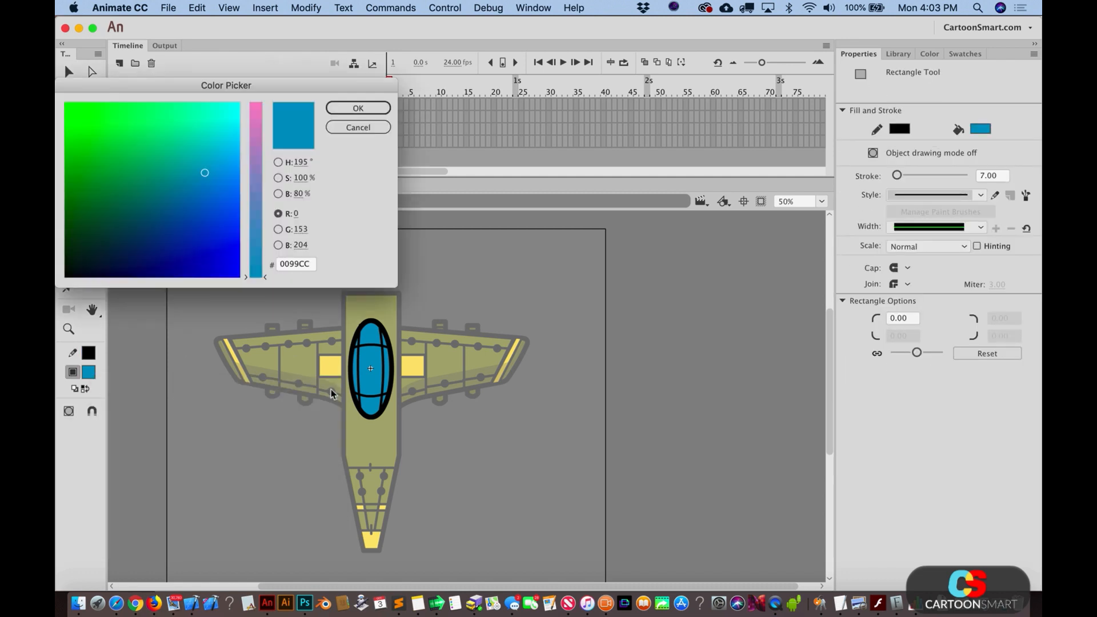
left_click_drag(303, 193, 336, 188)
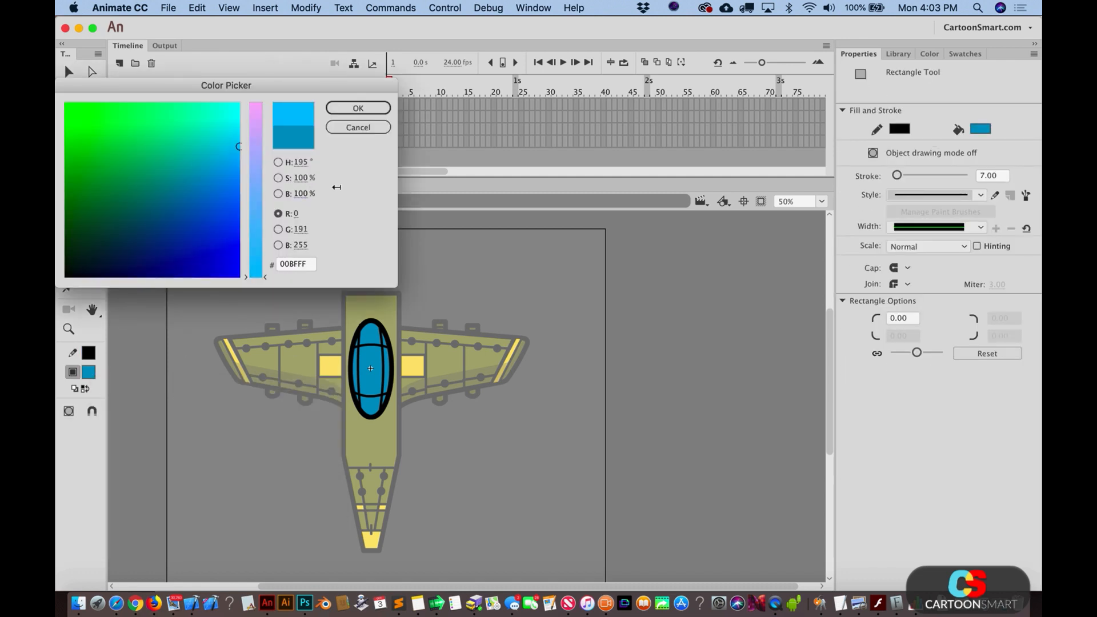
left_click(345, 108)
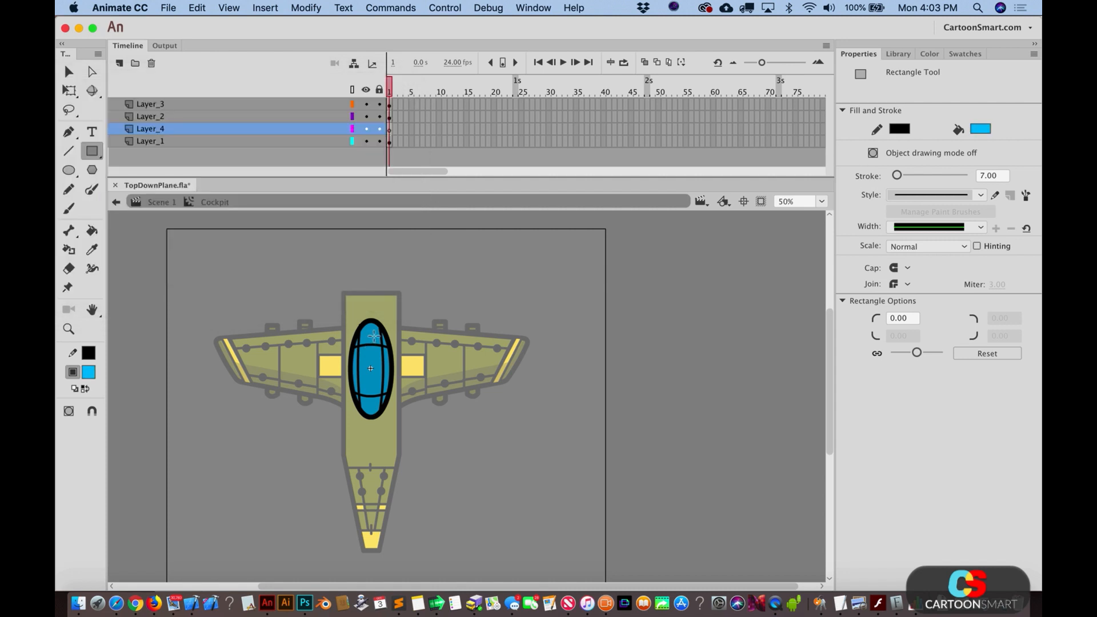
Step: Draw a narrow vertical highlight rectangle on the right half of the cockpit glass and delete its black outline
left_click_drag(372, 330, 378, 408)
key("v")
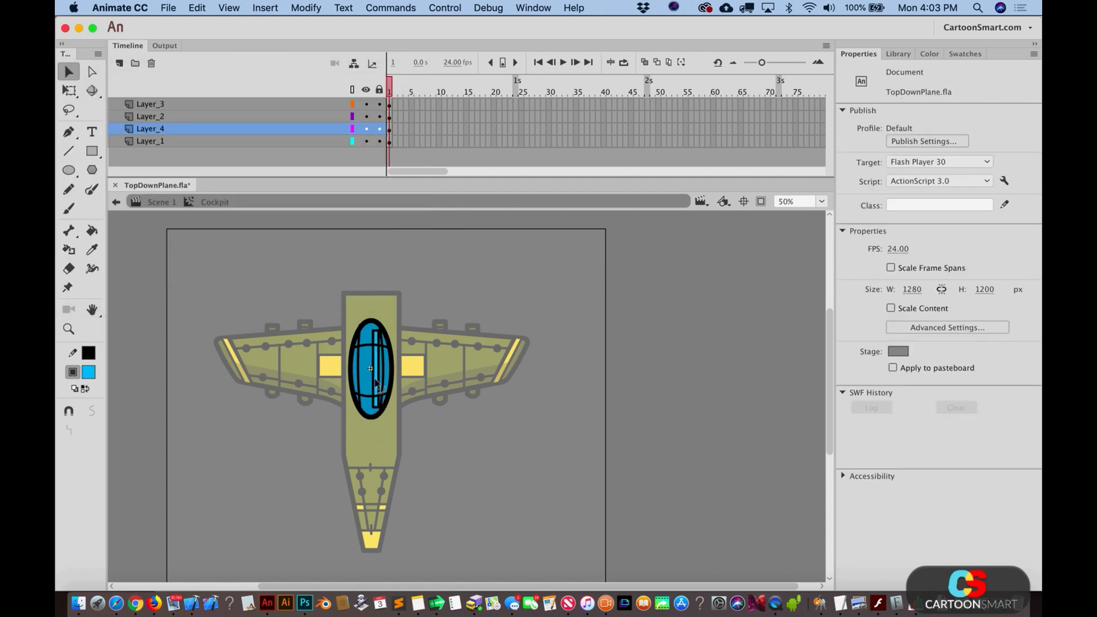
double_click(374, 382)
key("Delete")
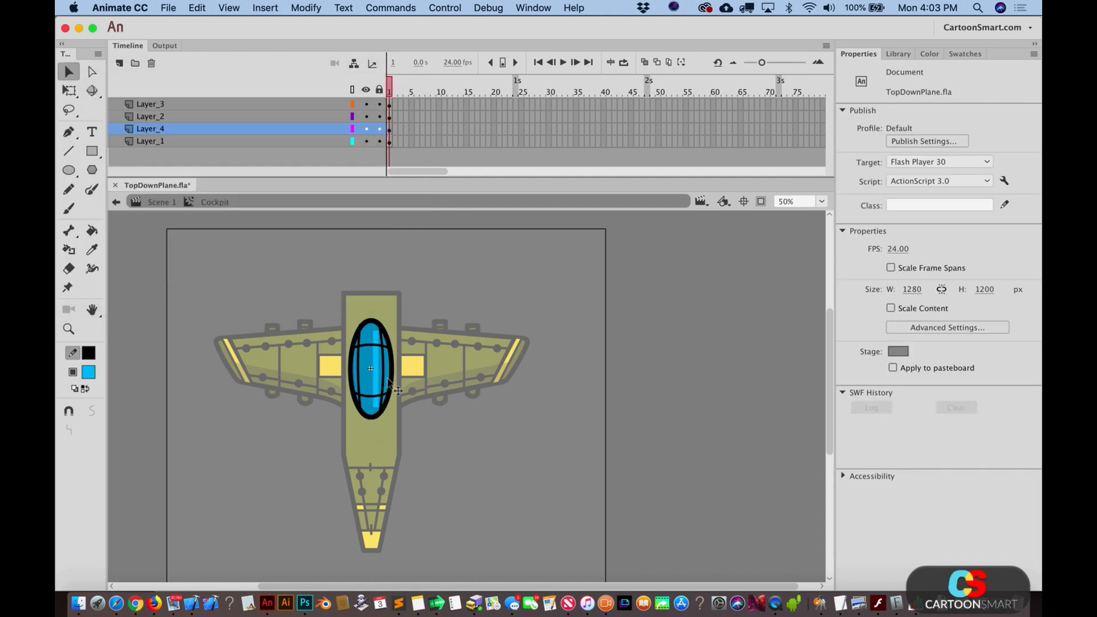
Step: Reshape the light blue highlight so its ends and right edge curve to follow the right side of the cockpit glass
left_click(68, 329)
left_click_drag(323, 315, 427, 434)
key("v")
mouse_move(475, 275)
left_mouse_down()
mouse_move(485, 283)
mouse_move(473, 259)
left_mouse_up()
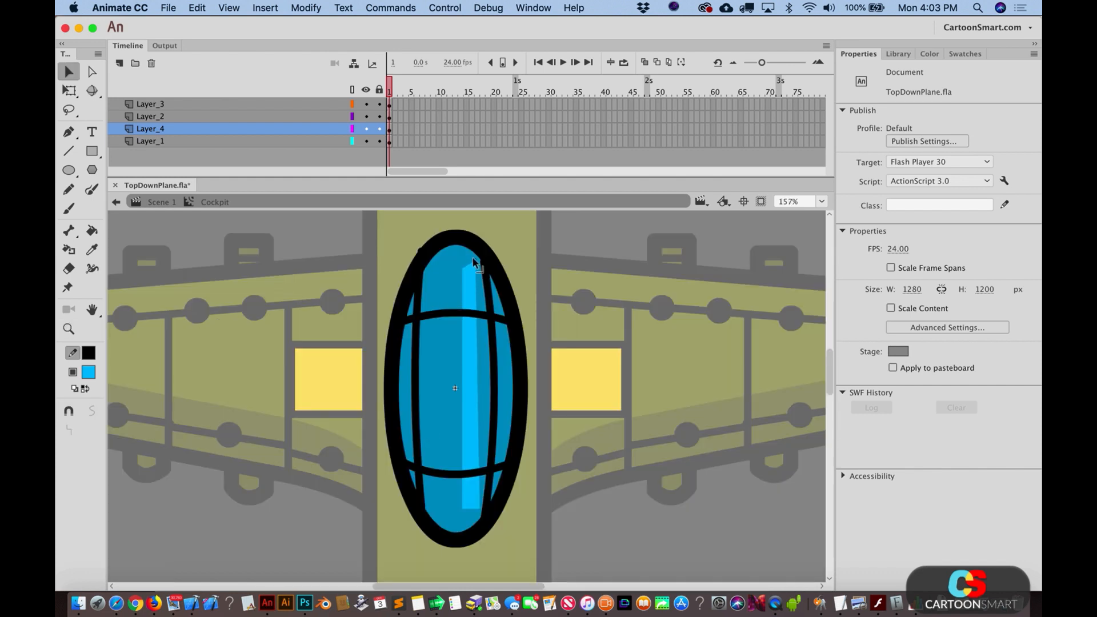
left_click(473, 389)
left_click(544, 386)
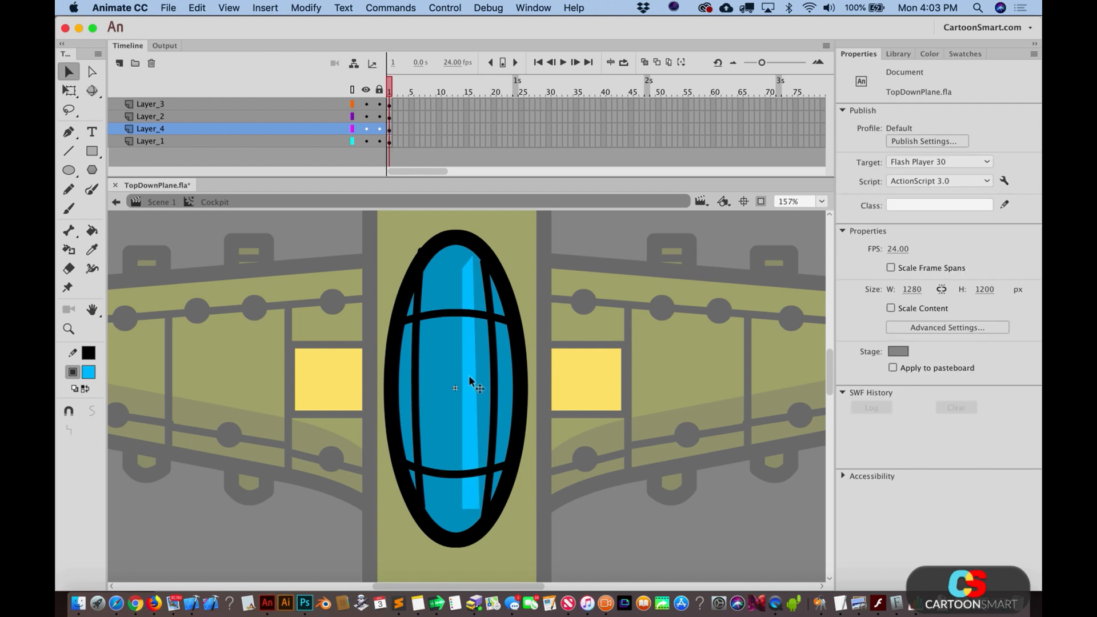
left_click_drag(475, 375, 487, 370)
left_click_drag(479, 510, 461, 524)
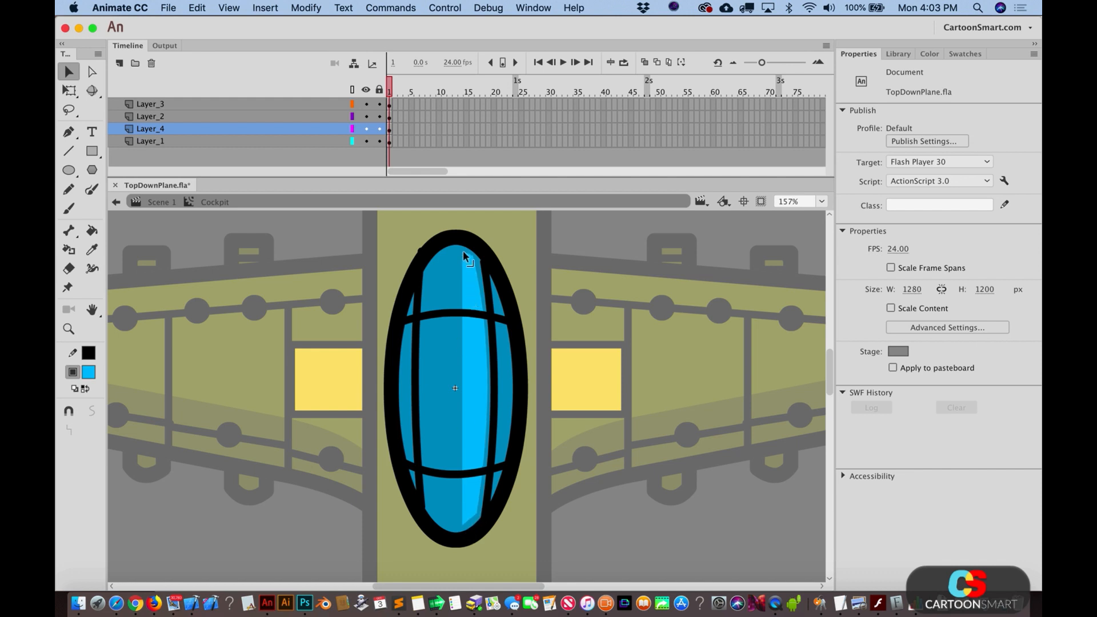
left_click_drag(488, 390, 509, 389)
Step: Exit the Cockpit symbol to the main scene and select the fuselage's Middle of plane movie clip
key("super+1")
double_click(594, 507)
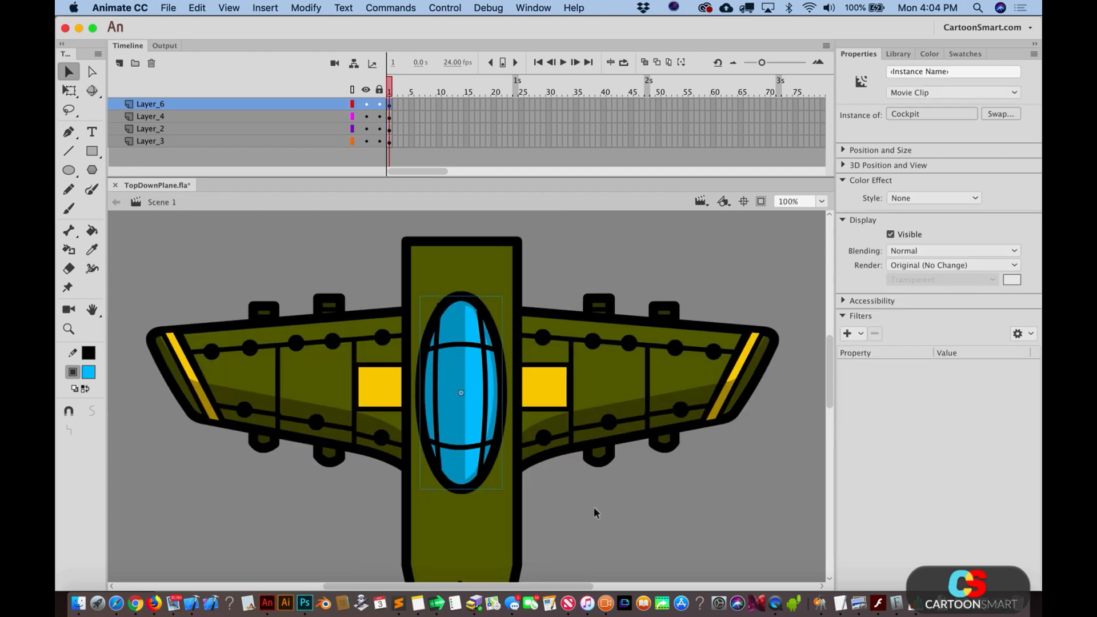
left_click(594, 508)
left_click(69, 329)
left_click(333, 388, "alt")
left_click_drag(393, 319, 691, 584)
key("v")
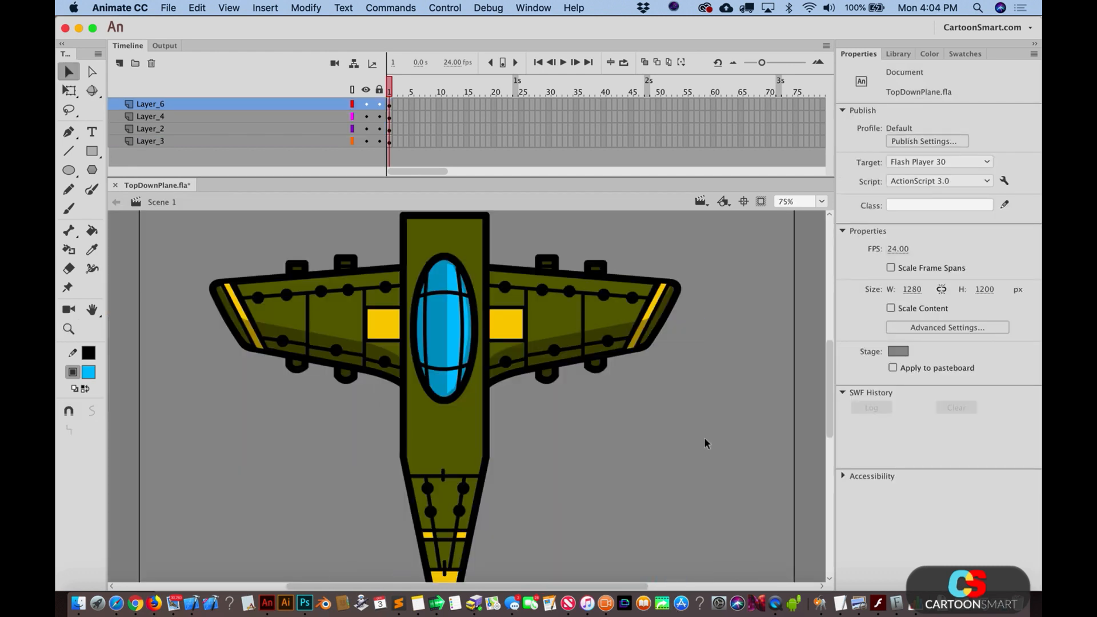
left_click(452, 456)
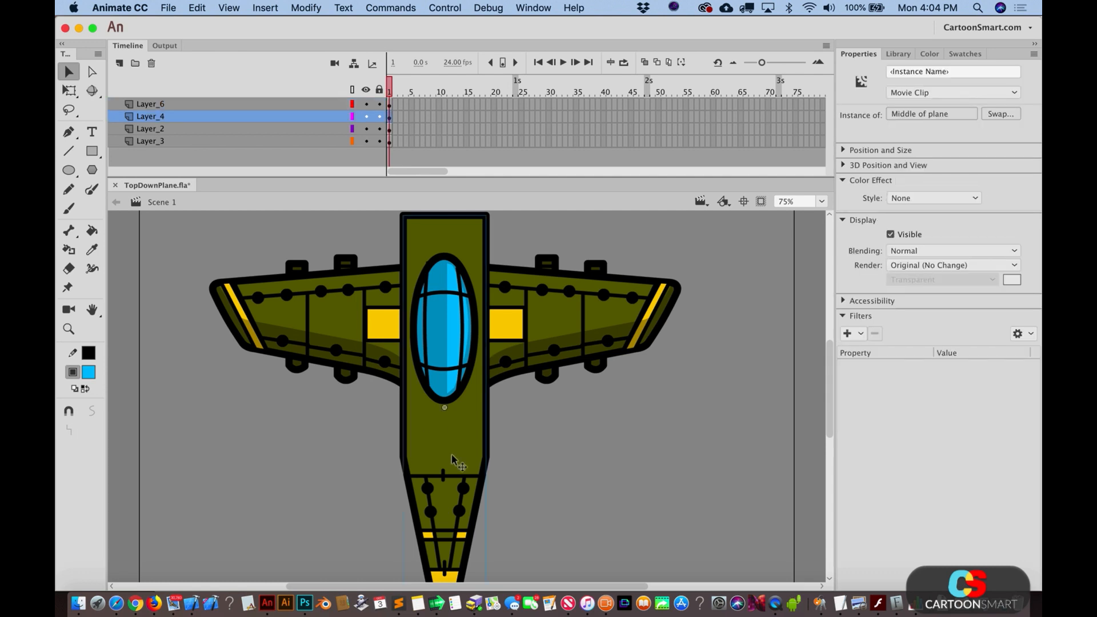
Step: Copy the right wing's Drop Shadow filter and paste it onto the fuselage's Middle of plane movie clip
left_click(553, 334)
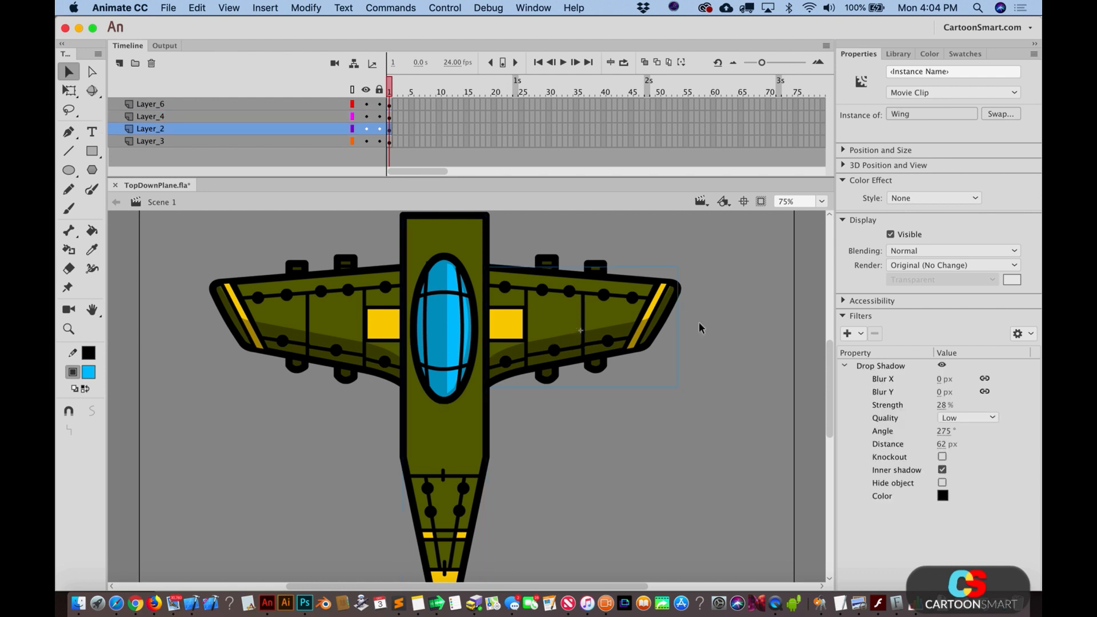
left_click(1030, 335)
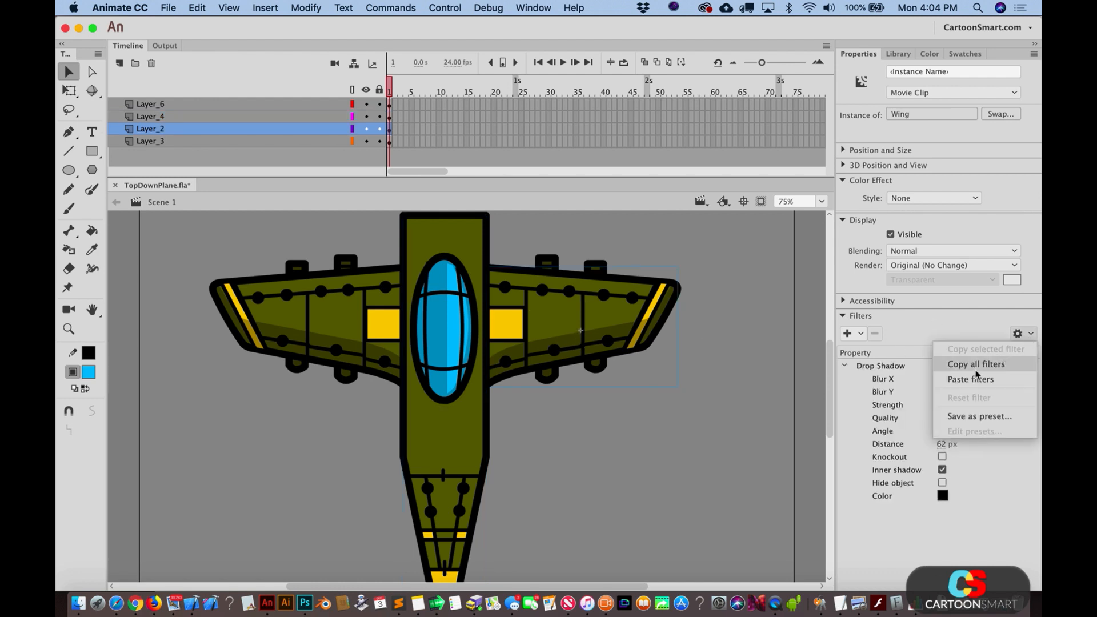
left_click(976, 365)
left_click(473, 469)
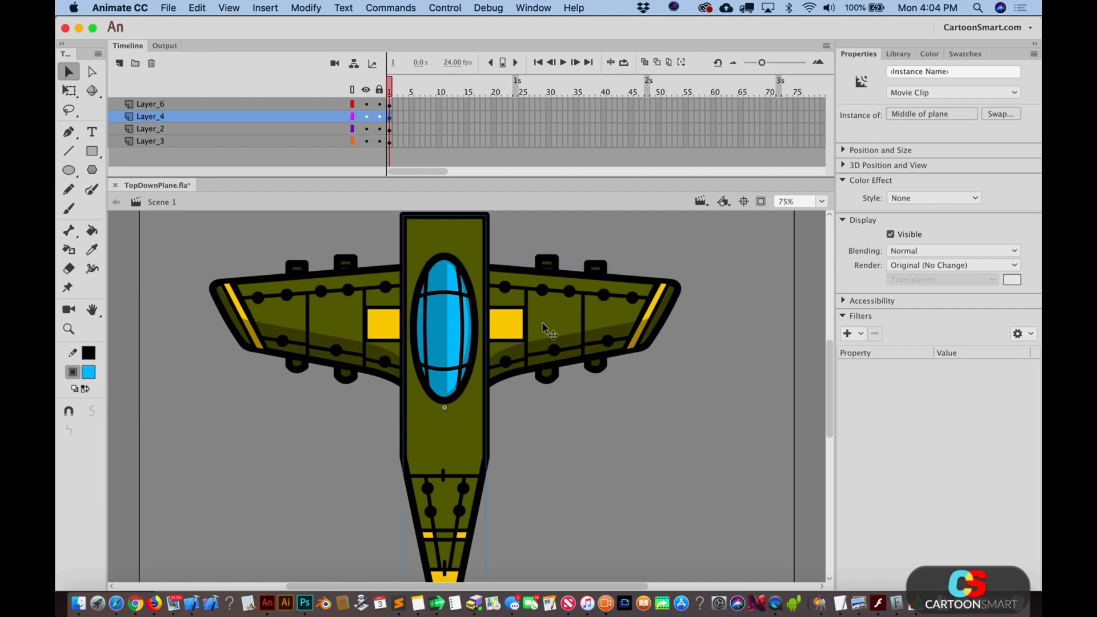
left_click(1031, 336)
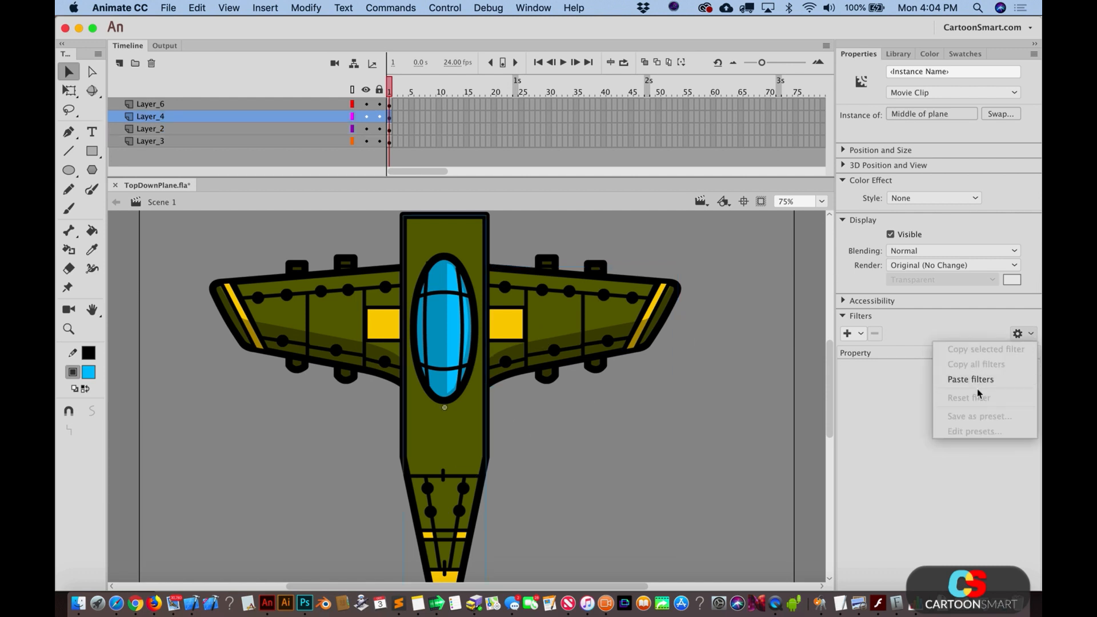
left_click(977, 381)
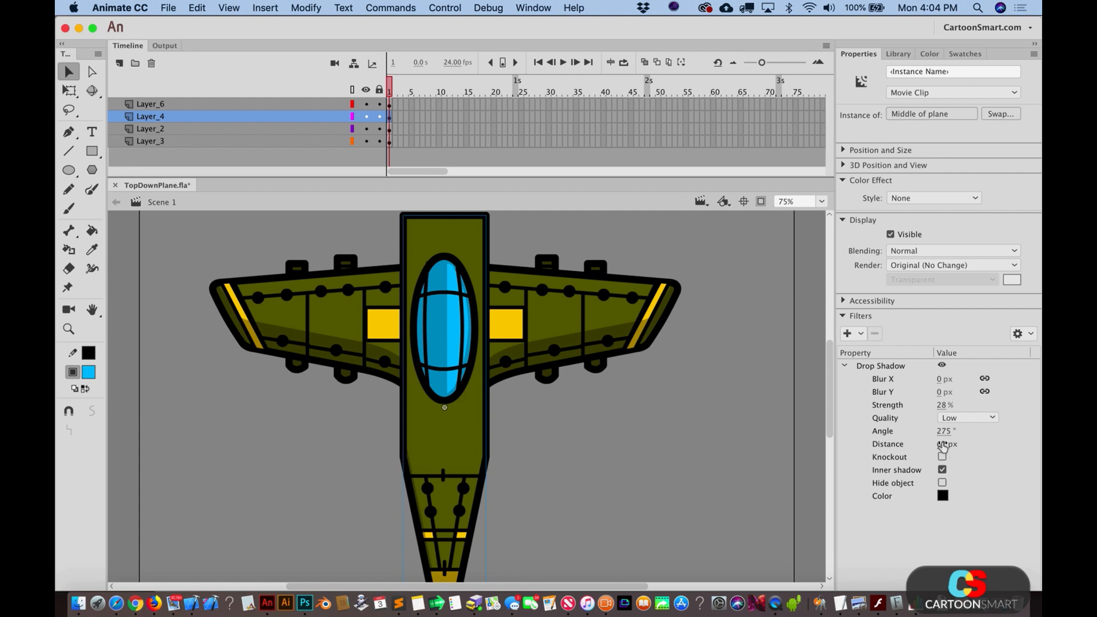
Step: Set the fuselage's inner Drop Shadow to an angle of 270° and a distance of 214 px
left_click_drag(944, 445, 1018, 431)
left_click_drag(944, 431, 941, 431)
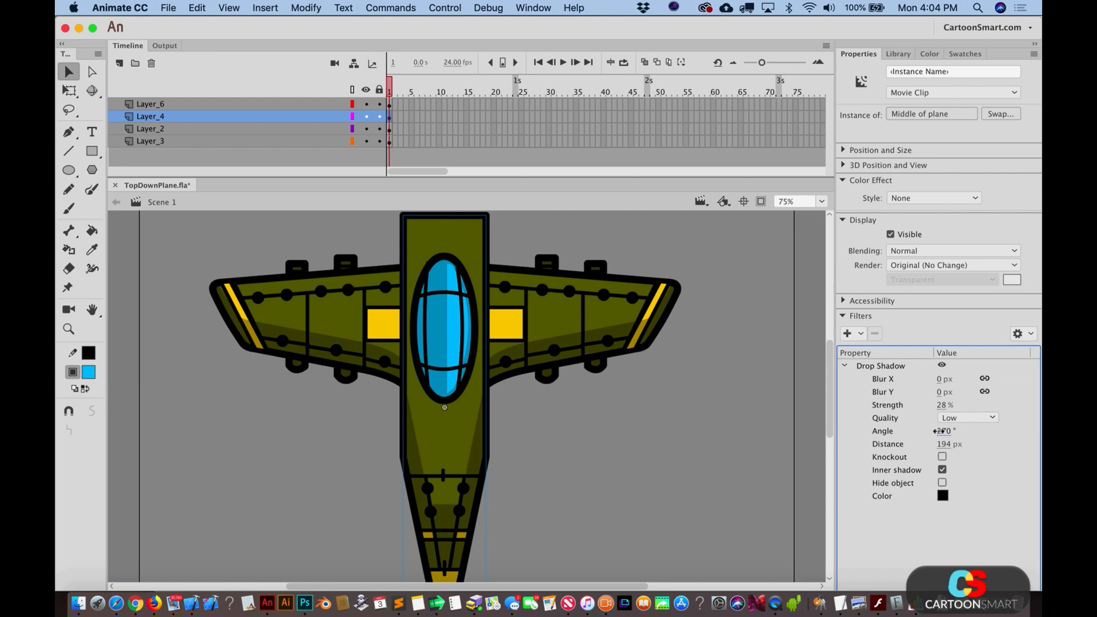
left_click(710, 438)
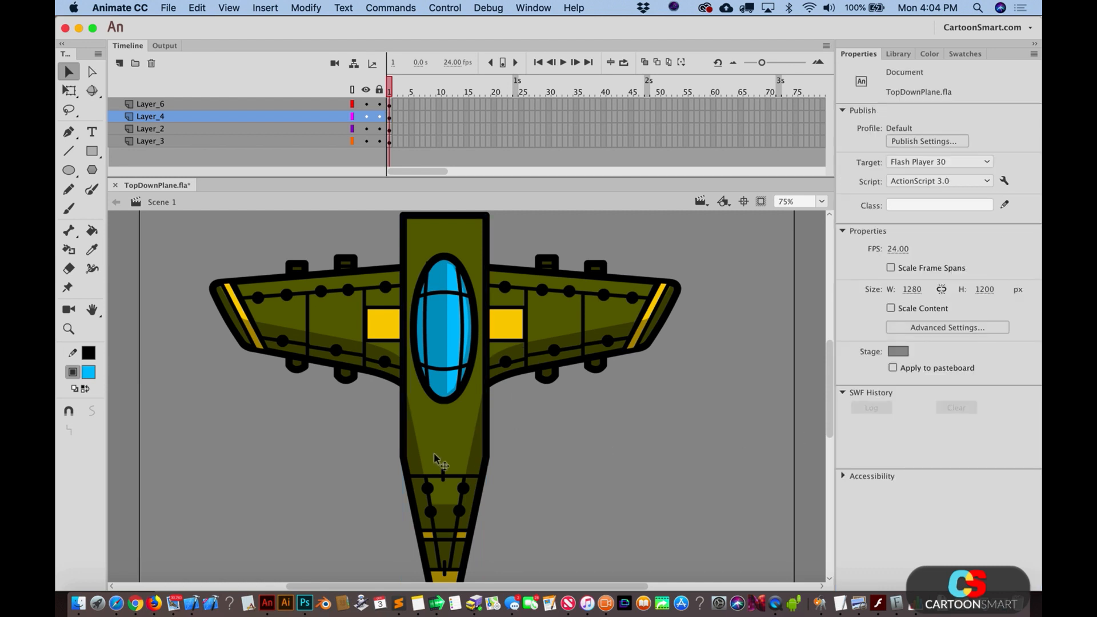
left_click(461, 441)
mouse_move(943, 444)
left_mouse_down()
mouse_move(983, 445)
mouse_move(950, 448)
mouse_move(965, 449)
left_mouse_up()
left_click(716, 451)
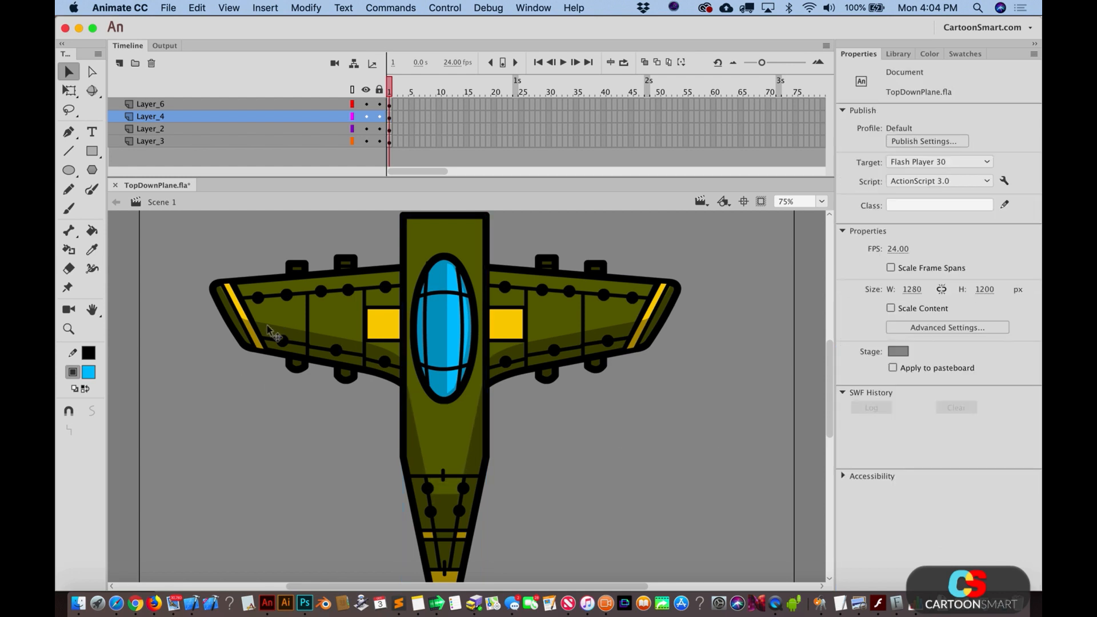
Step: Delete the four black circles from the tail section of the fuselage
left_click(68, 329)
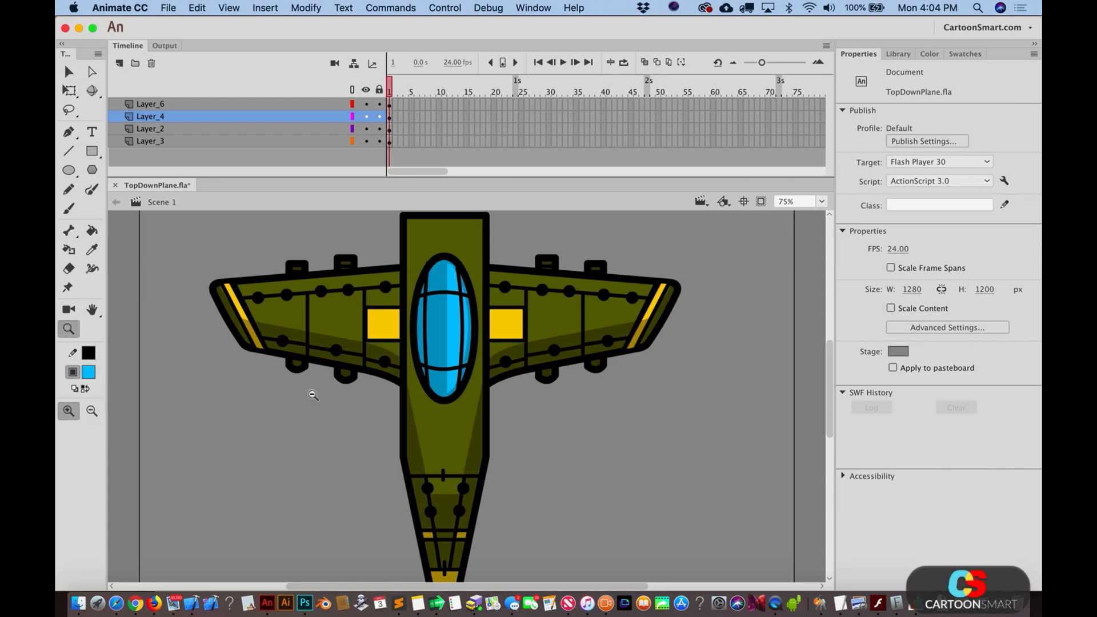
left_click(425, 450, "alt")
left_click_drag(445, 363, 540, 499)
key("v")
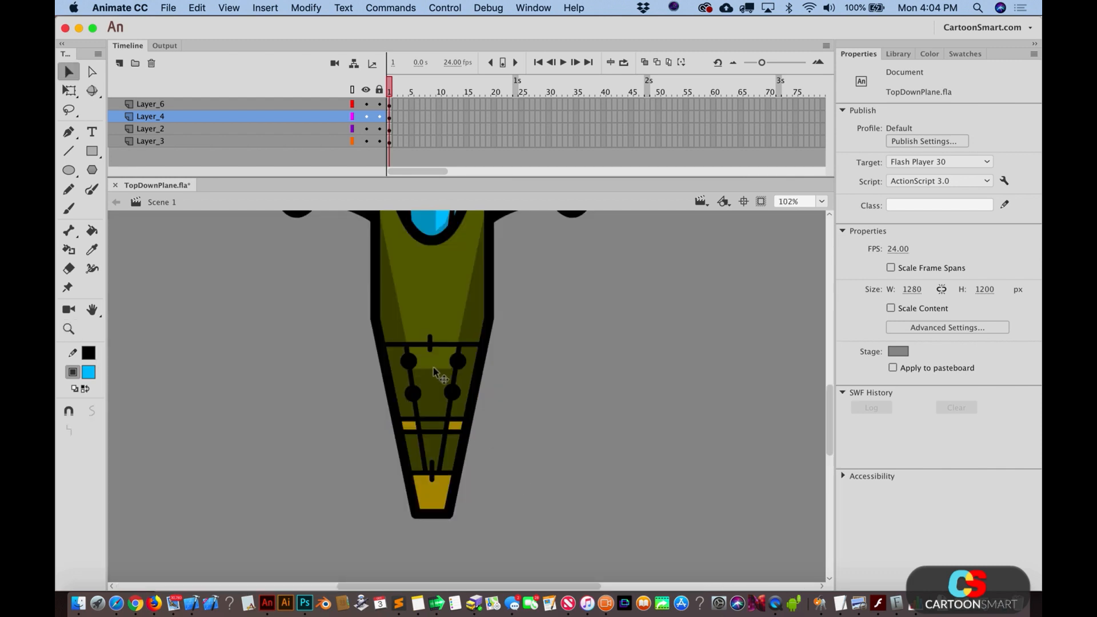
left_click(408, 361)
left_click(413, 393, "shift")
left_click(458, 364, "shift")
left_click(452, 392, "shift")
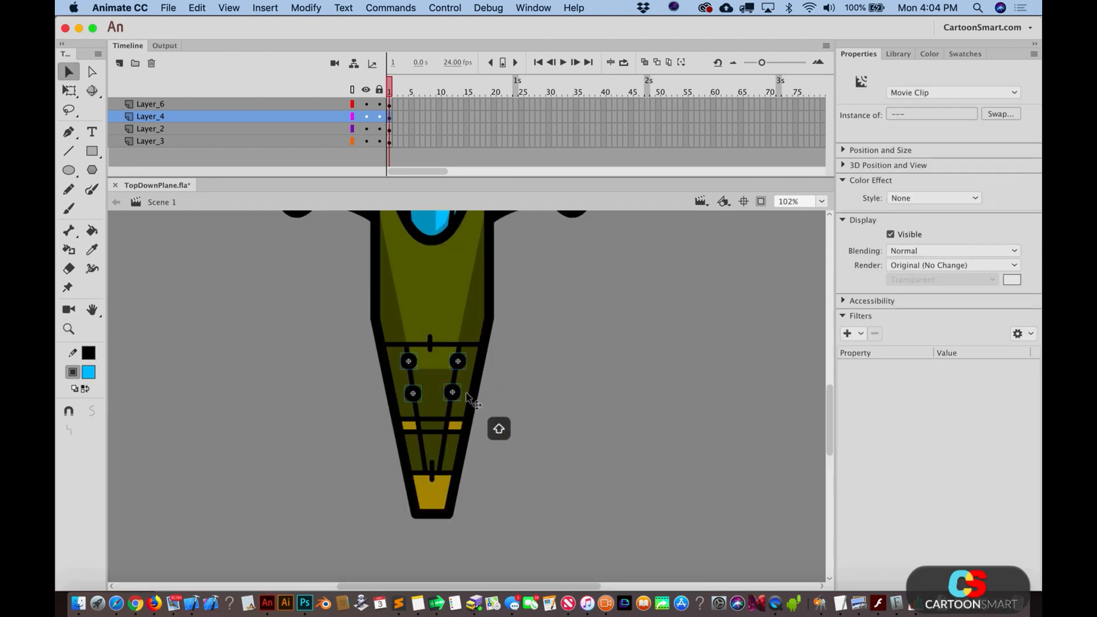
key("BackSpace")
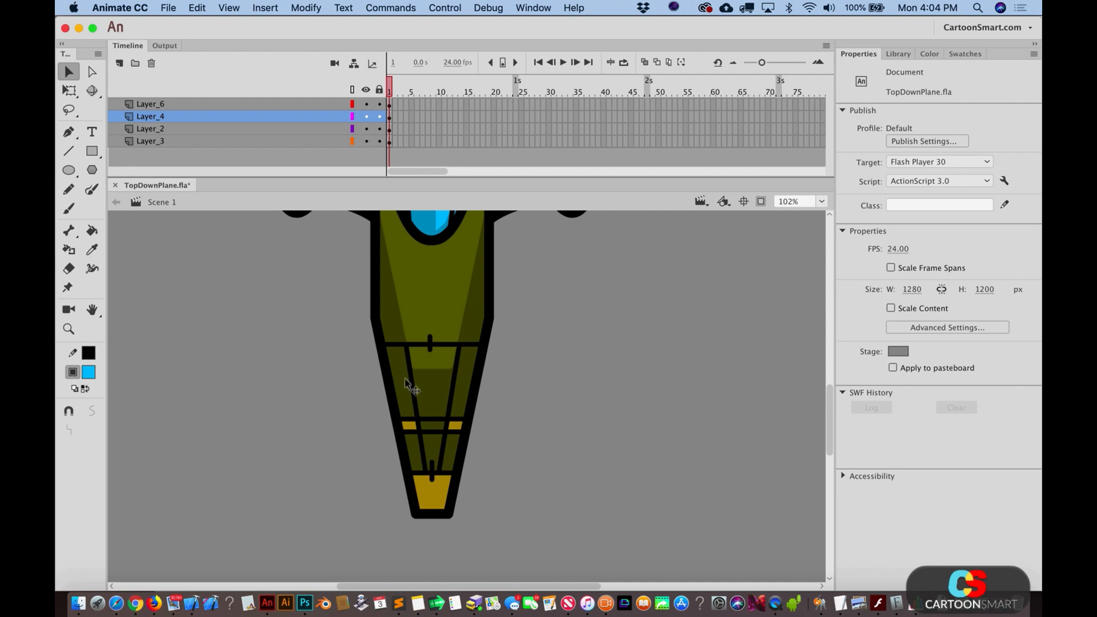
Step: Inside the Middle of plane symbol, extend the tail stripe's yellow across its green middle section using the tip's colour, and return to the main scene
double_click(441, 501)
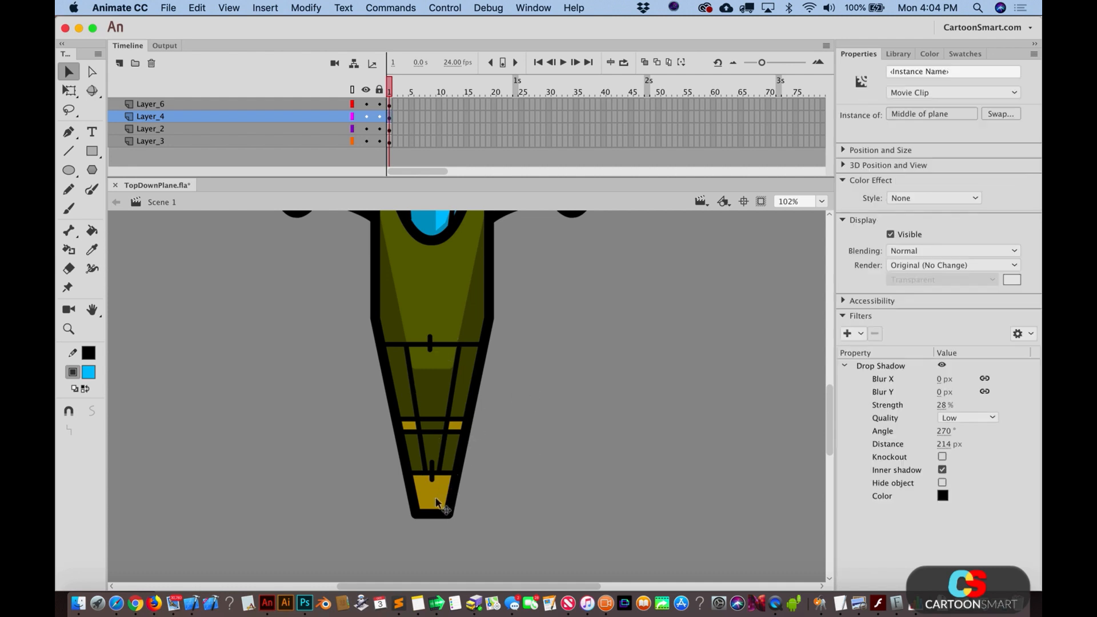
left_click(506, 495)
left_click(93, 251)
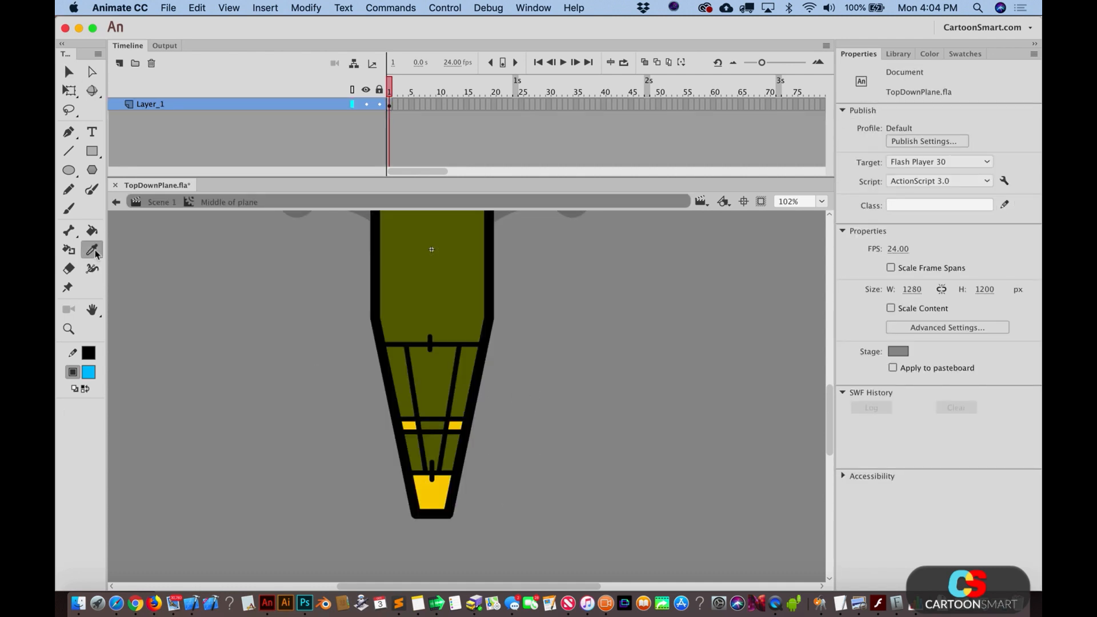
left_click(432, 492)
key("v")
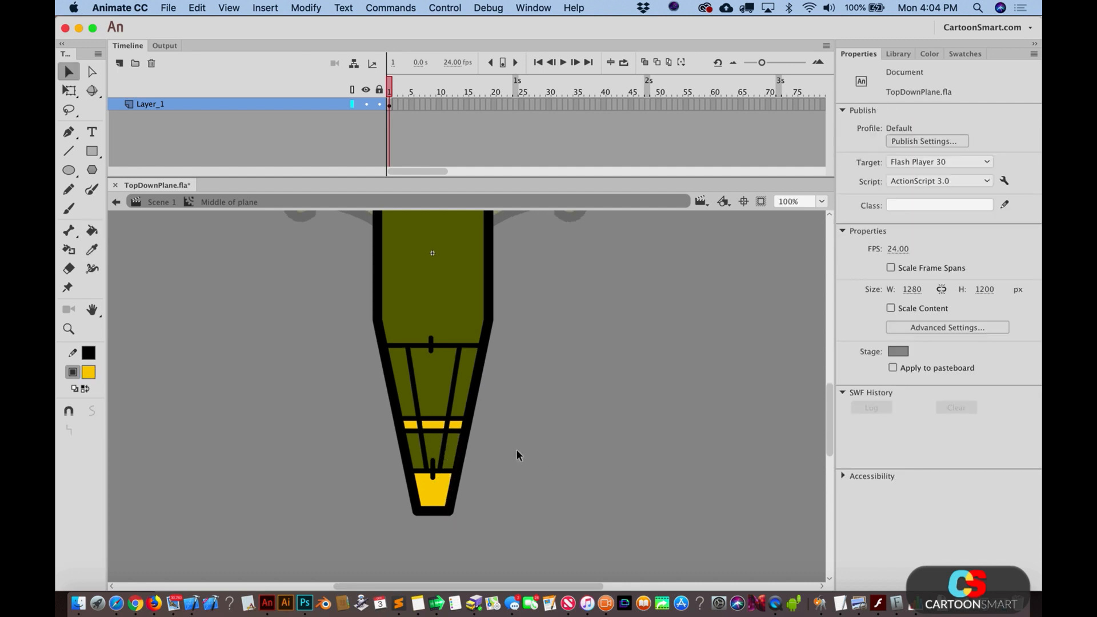
double_click(516, 452)
Step: Add a new layer to the main scene and place it beneath all the other layers
left_click(69, 329)
left_click(435, 426, "alt")
key("v")
scroll(470, 380, "up", 3)
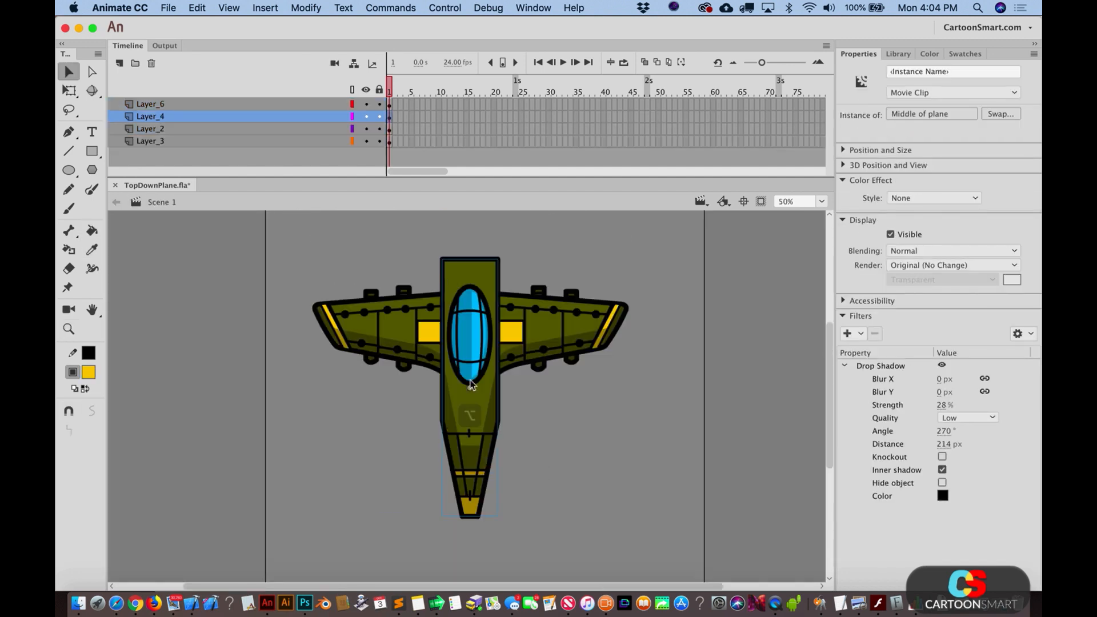
scroll(469, 380, "right", 3)
left_click(476, 251)
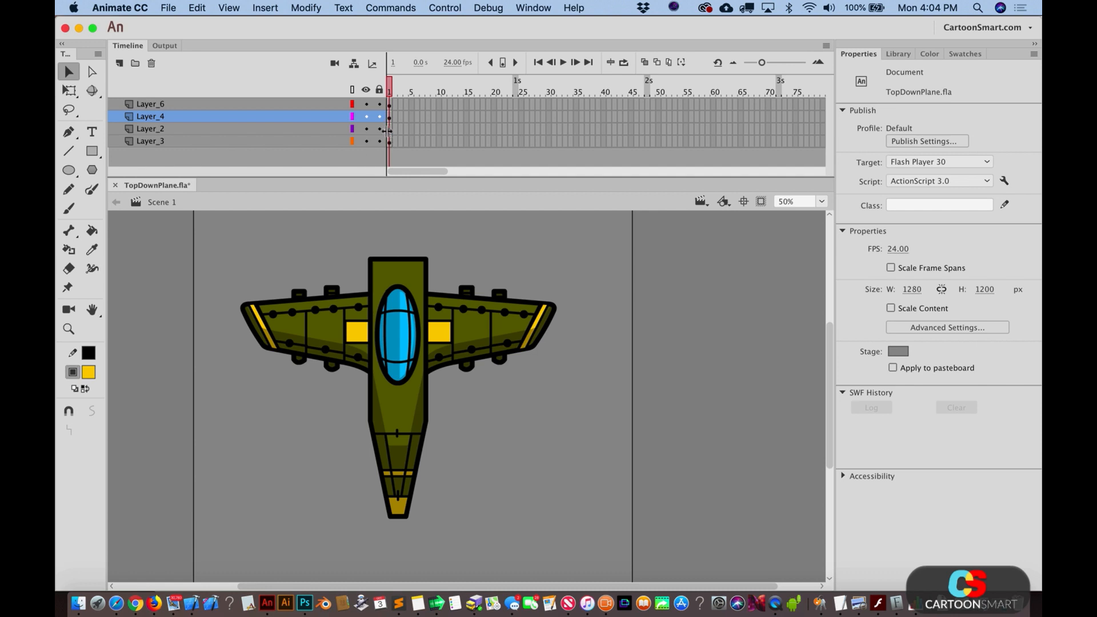
left_click(228, 143)
left_click(120, 63)
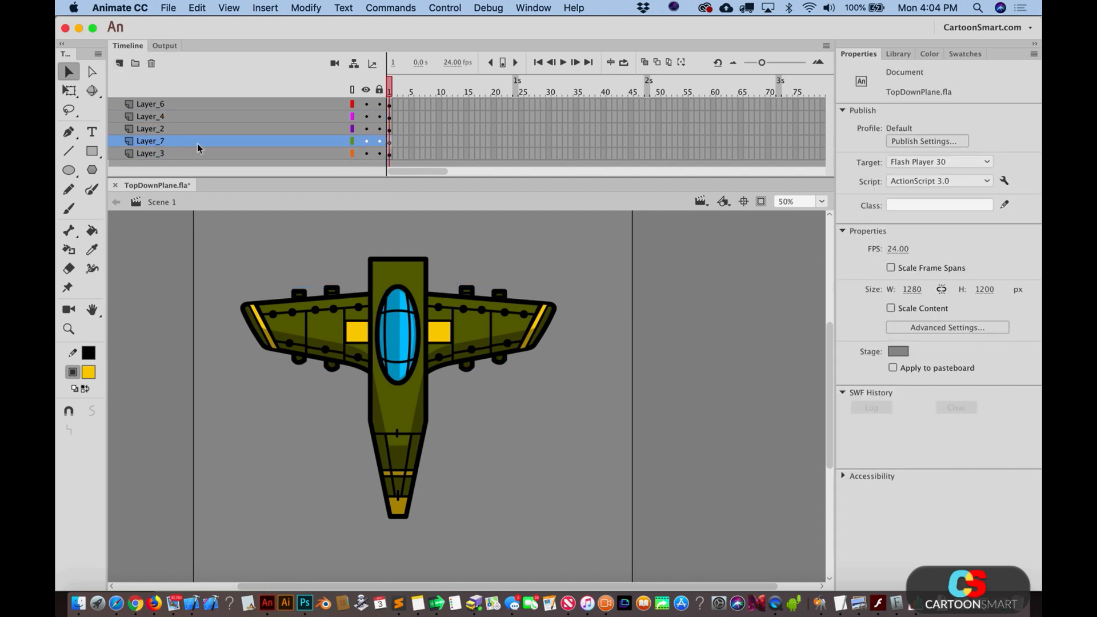
left_click_drag(198, 144, 200, 173)
left_click(370, 232)
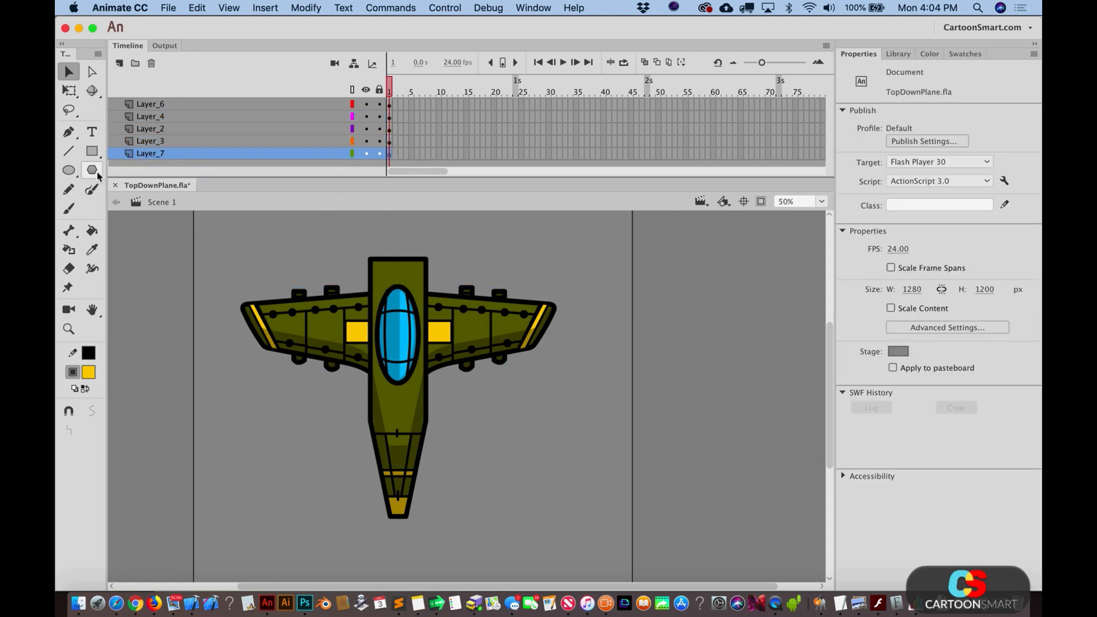
Step: Set up the Rectangle tool with the fuselage's olive green fill and a stroke of 14
key("r")
left_click(89, 372)
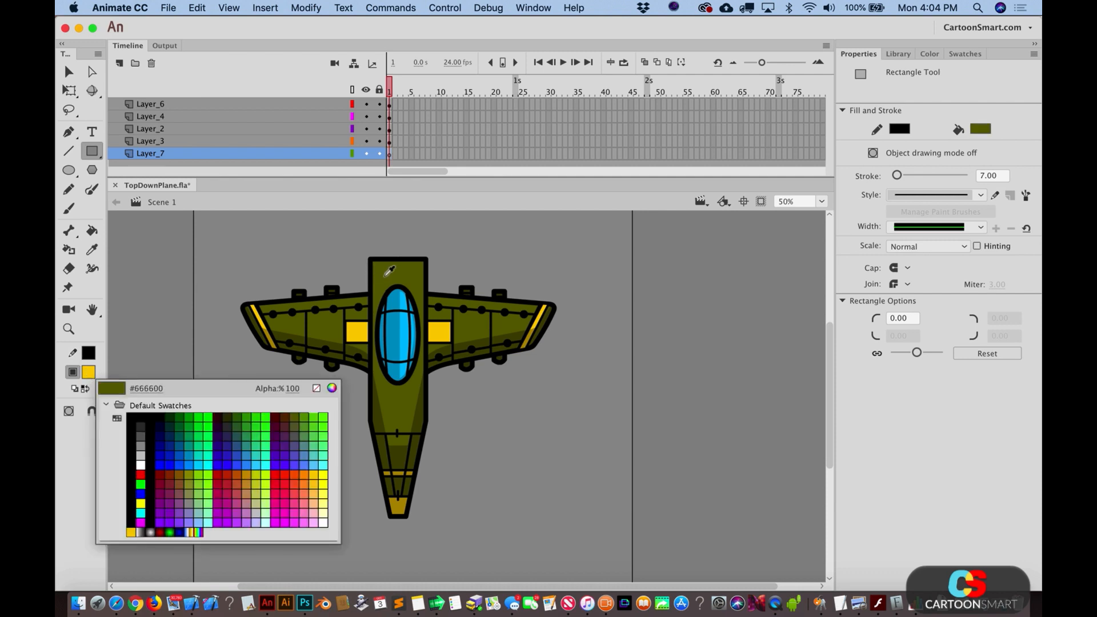
left_click(386, 275)
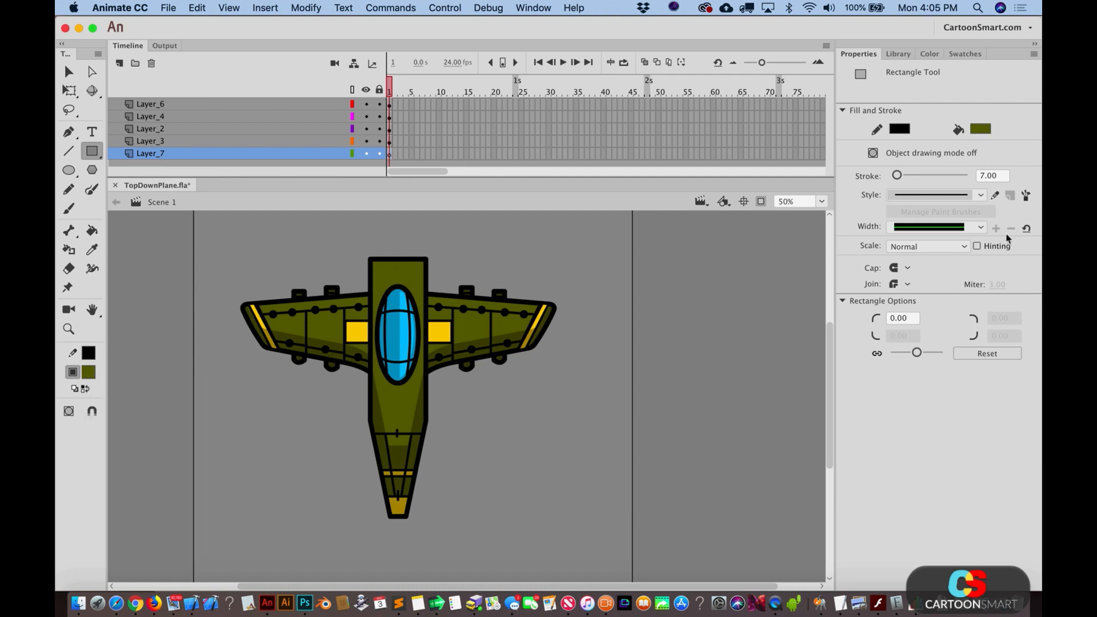
double_click(988, 176)
type("14")
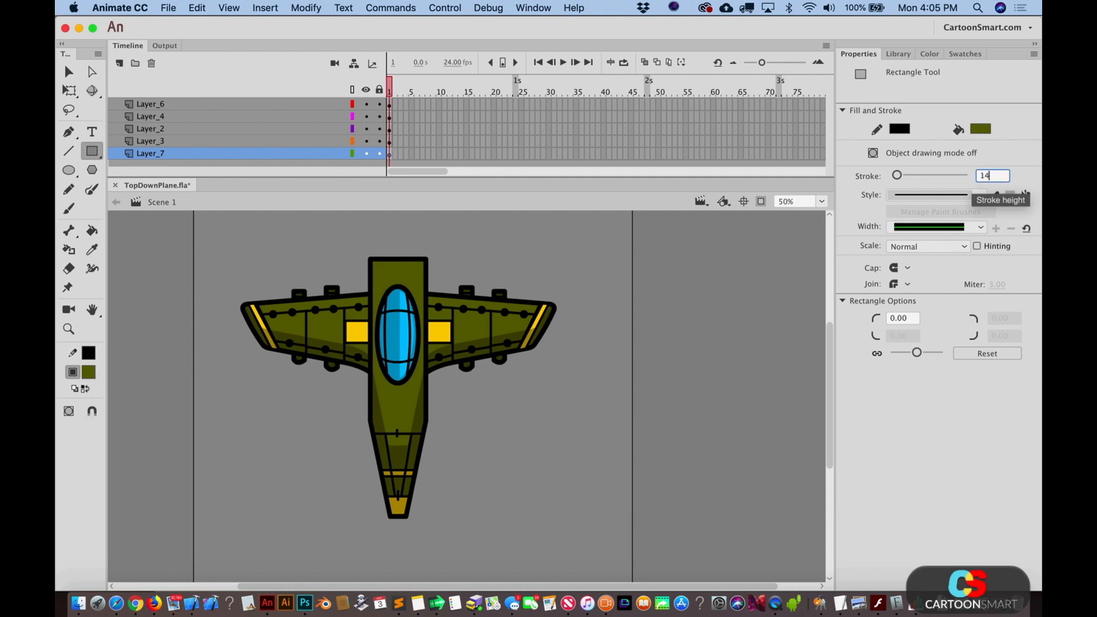
key("Tab")
Step: Draw a short rectangle protruding from the front of the fuselage, slightly narrower than it, and convert it to a movie clip symbol
left_click_drag(376, 247, 421, 274)
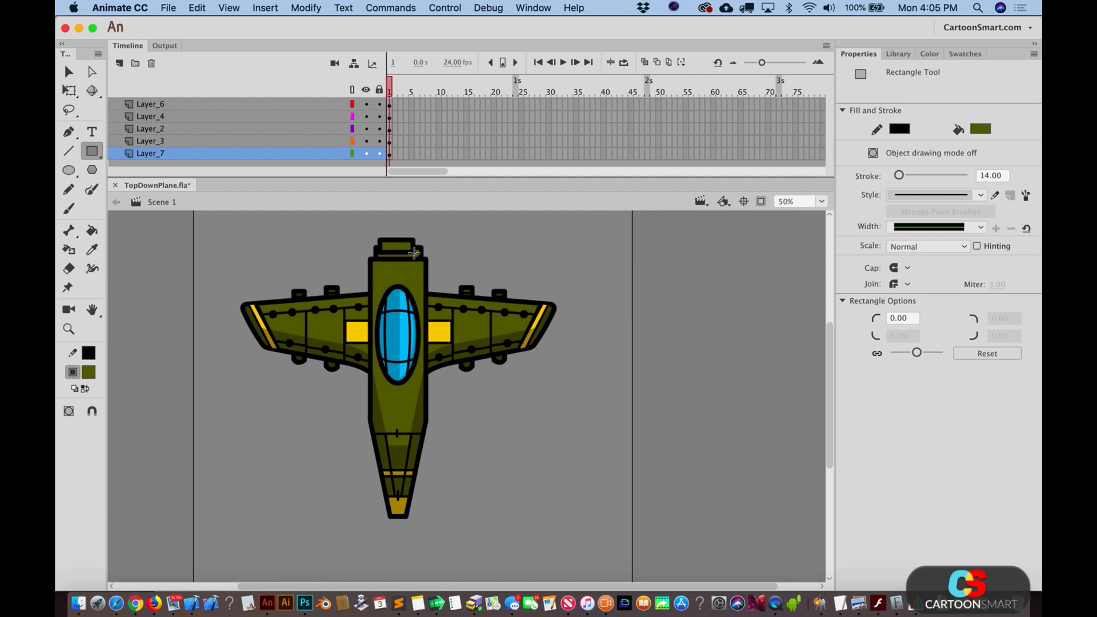
key("v")
left_click(405, 254)
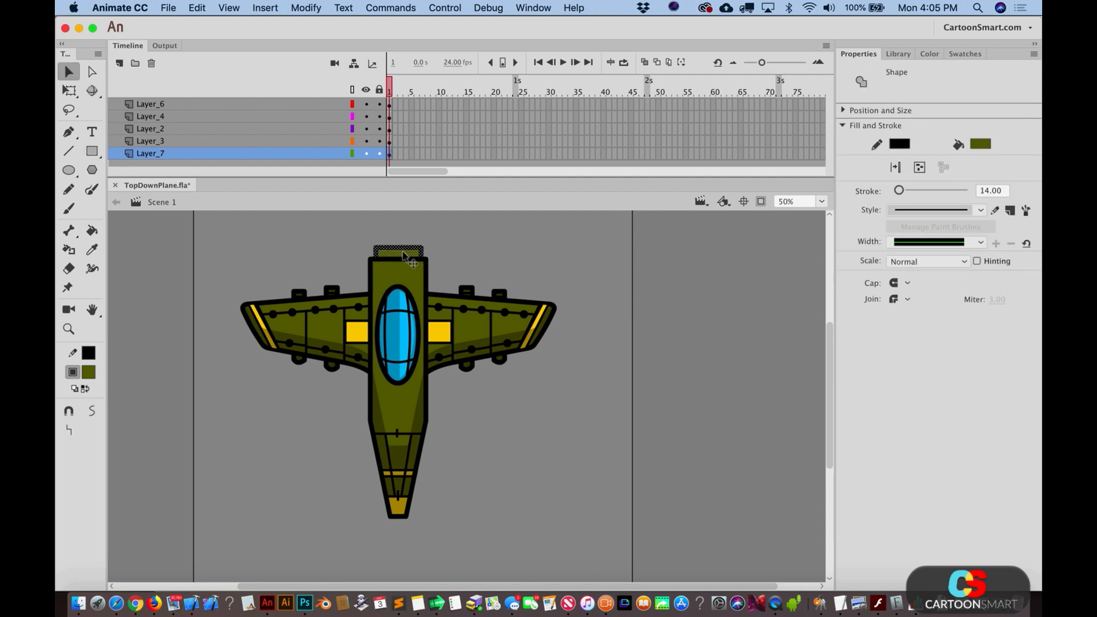
key("F8")
key("Return")
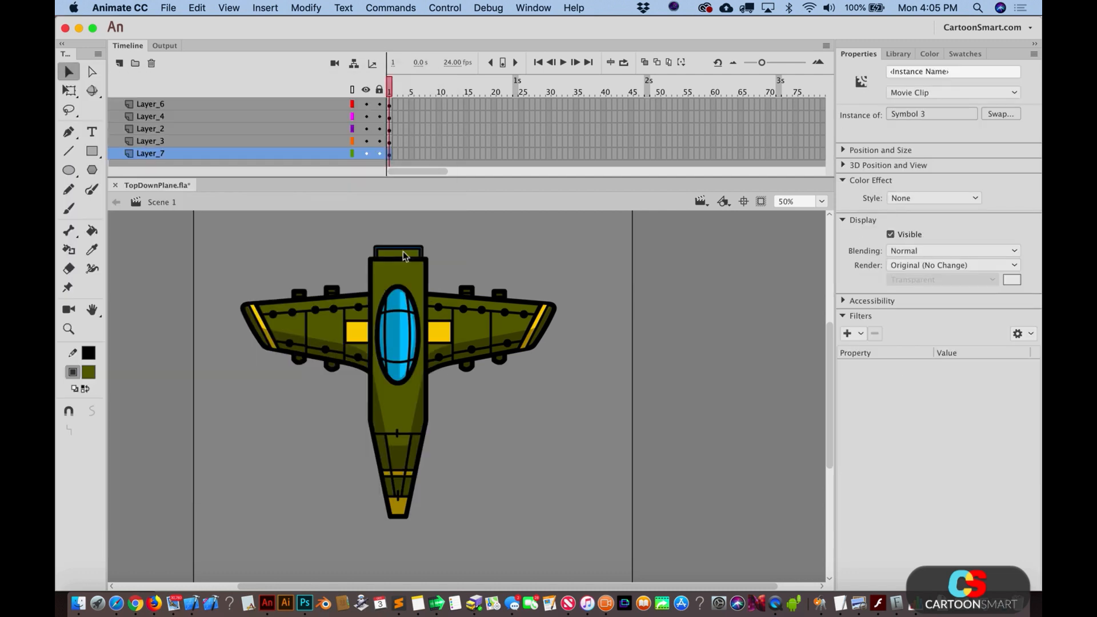
Step: Stack a copy of the nose rectangle behind the original, offset slightly forward to form a second tier
key("shift+Up")
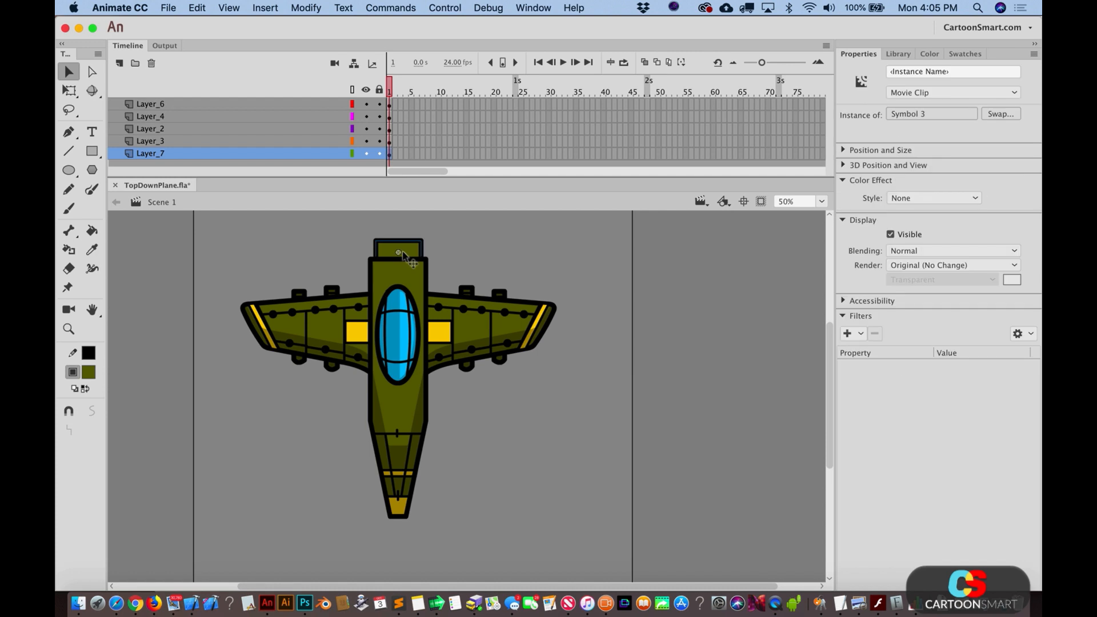
left_click(552, 284)
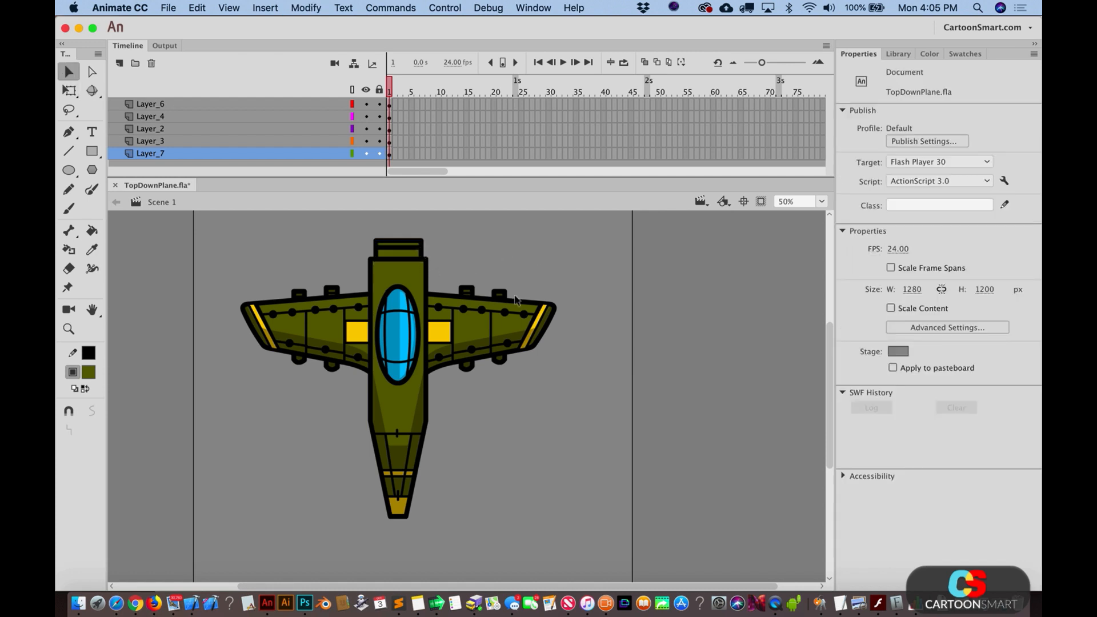
left_click(405, 249)
left_click(506, 230)
Step: Copy a Black circle instance from inside the Wing symbol and paste it onto the bottom layer of the main scene
left_click(464, 314)
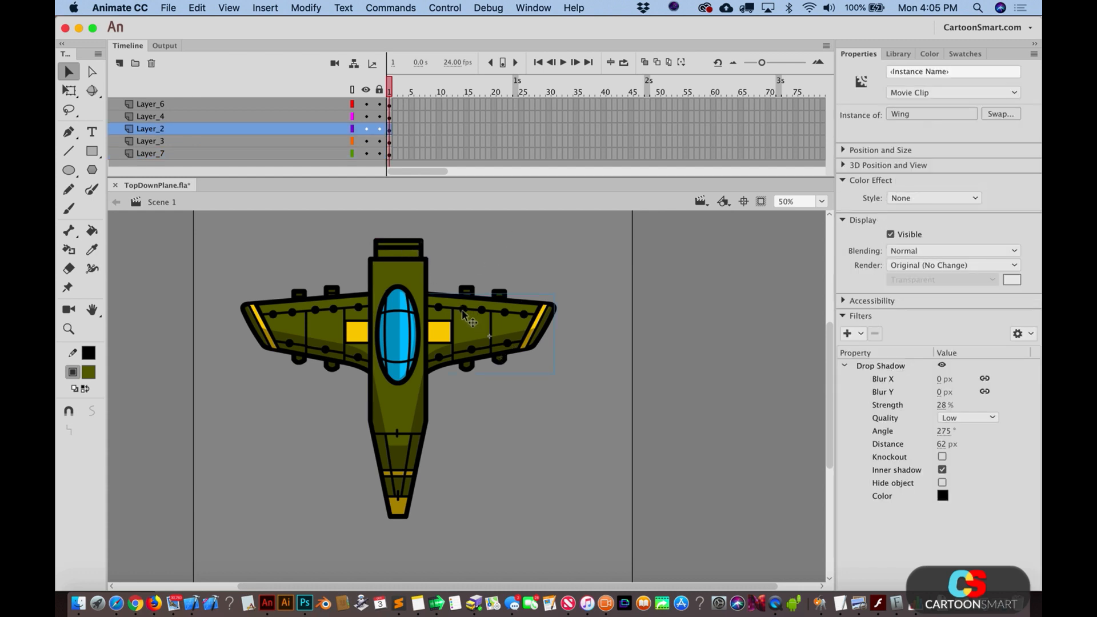
double_click(474, 317)
left_click(480, 310)
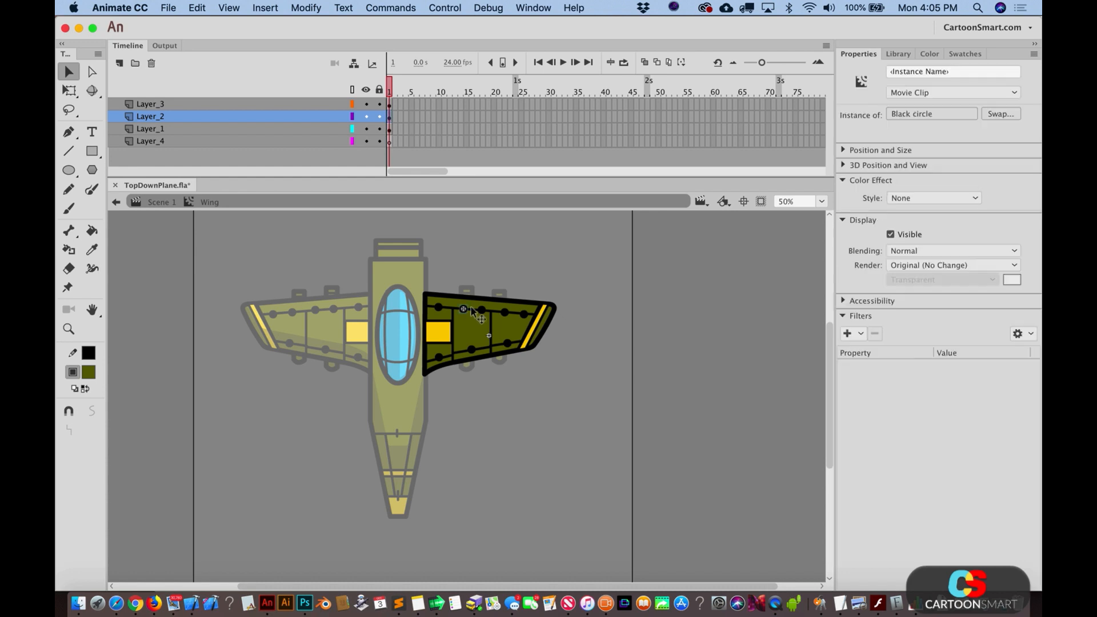
left_click(398, 255)
key("super+v")
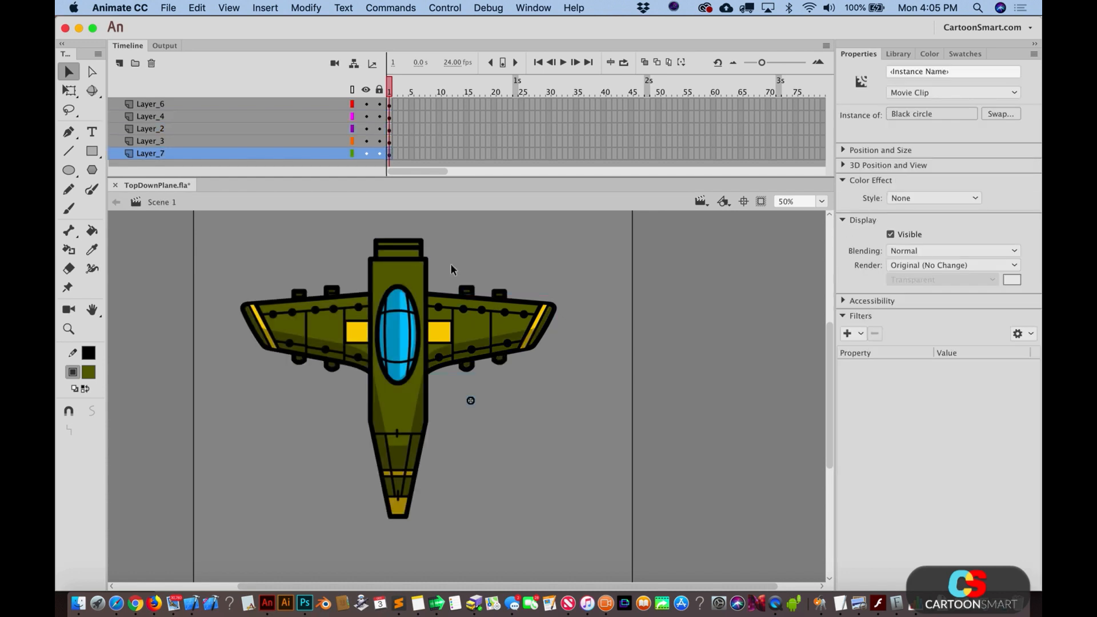
Step: Place the black circle on the nose piece's cross line and duplicate it into a row of four
left_click_drag(471, 401, 386, 252)
left_click_drag(385, 252, 392, 251)
left_click(488, 255)
key("super+z")
key("super+y")
left_click(488, 255)
left_click_drag(392, 252, 395, 251)
left_click(481, 251)
left_click(409, 252)
left_click(460, 262)
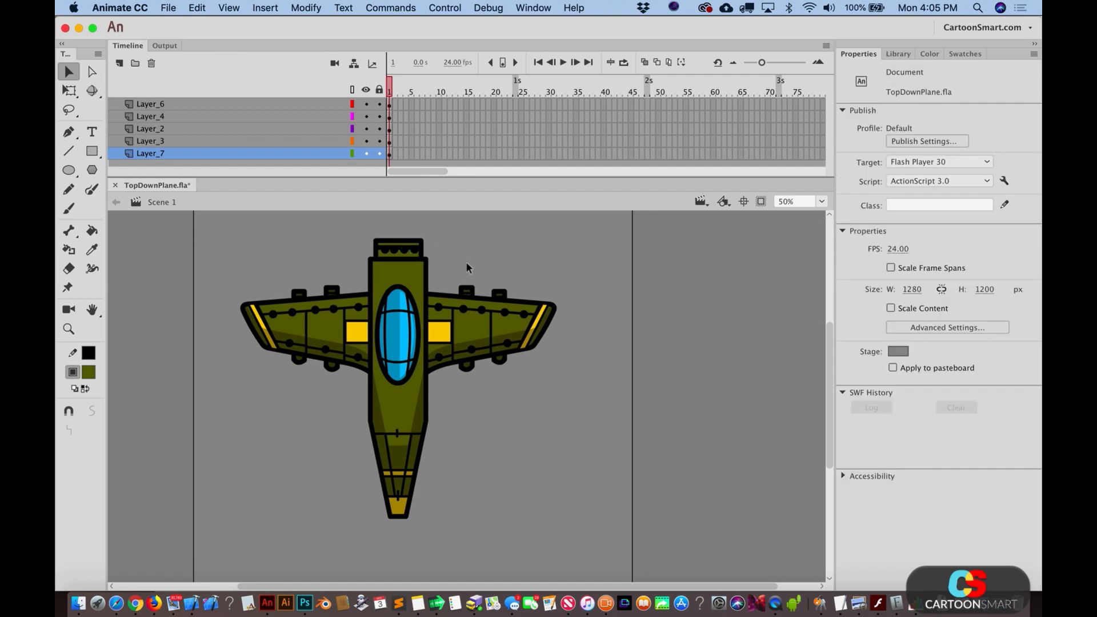
Step: Shift and spread the four black circles so they are evenly spaced across the width of the nose piece
left_click(69, 329)
left_click_drag(353, 230, 489, 295)
key("v")
left_click_drag(218, 303, 441, 352)
key("q")
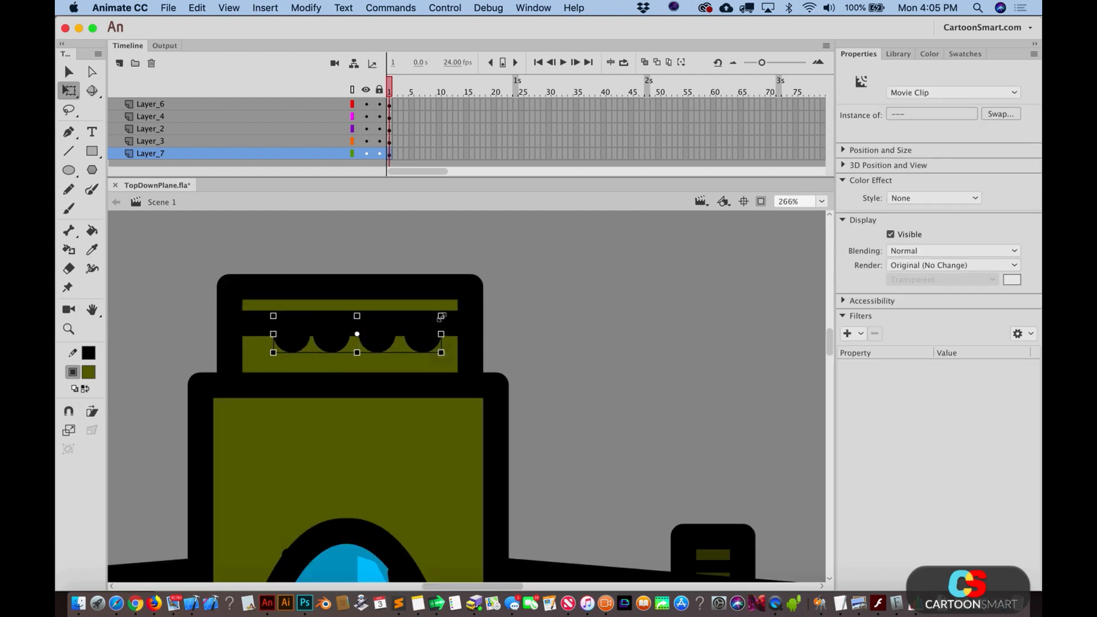
key("v")
key("shift+Left")
left_click(553, 361)
left_click_drag(291, 345, 284, 345)
left_click_drag(433, 342, 441, 342)
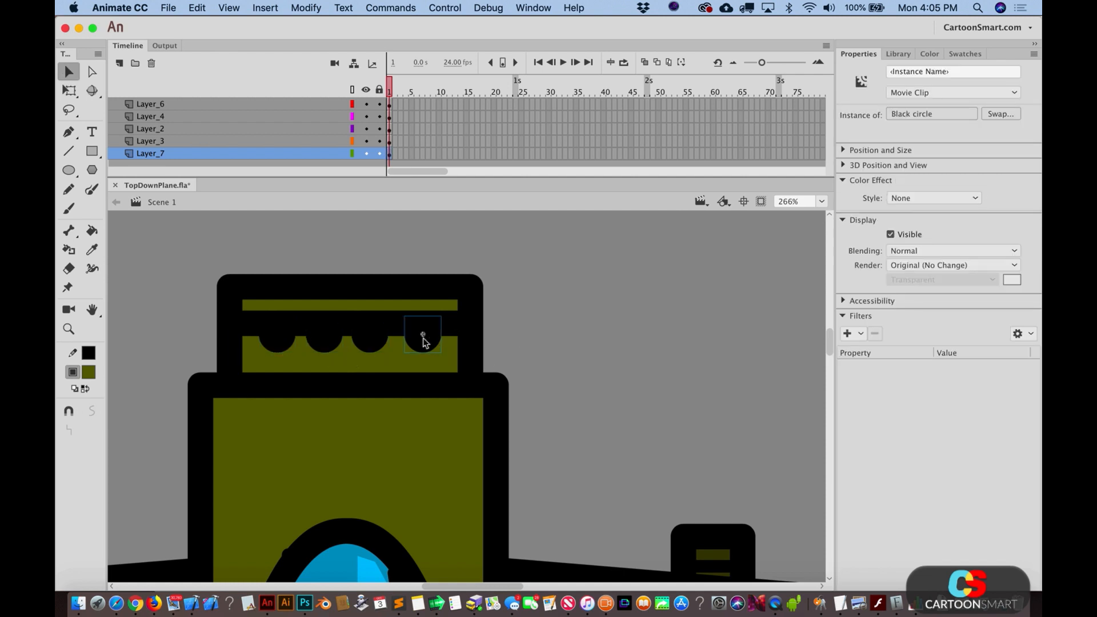
left_click_drag(360, 344, 332, 344)
left_click(550, 347)
key("super+1")
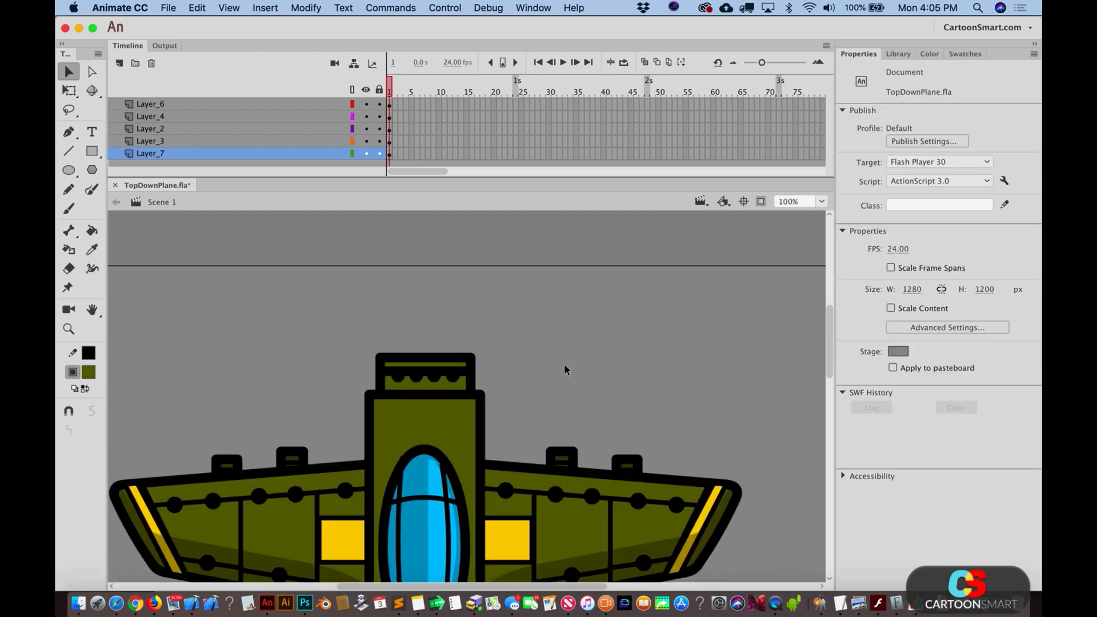
left_click(70, 330)
left_click(374, 461, "alt")
scroll(493, 494, "down", 2)
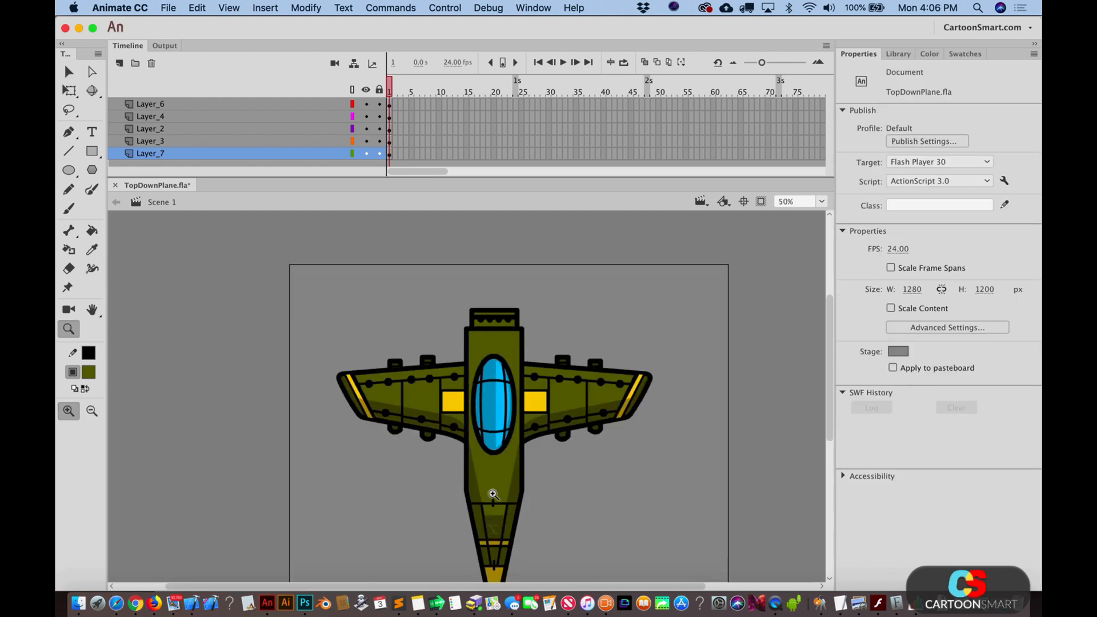
Step: Draw a small upright dark grey oval with a black 14-point outline in the empty space beside the plane's nose
left_click_drag(337, 291, 677, 562)
key("v")
scroll(548, 437, "up", 2)
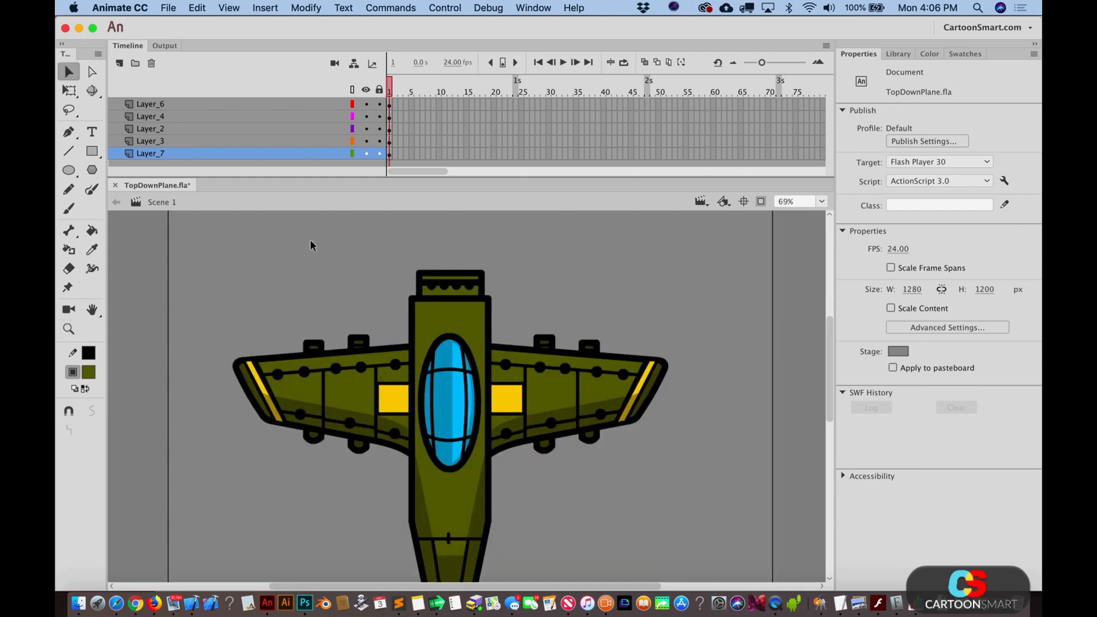
left_click(69, 169)
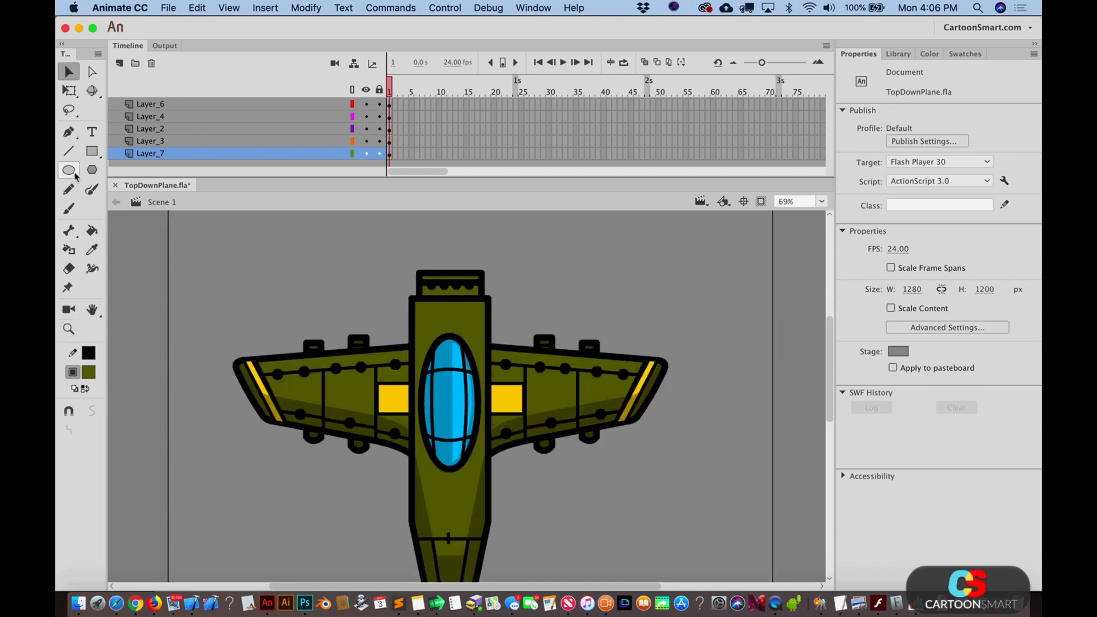
left_click(92, 378)
left_click(143, 443)
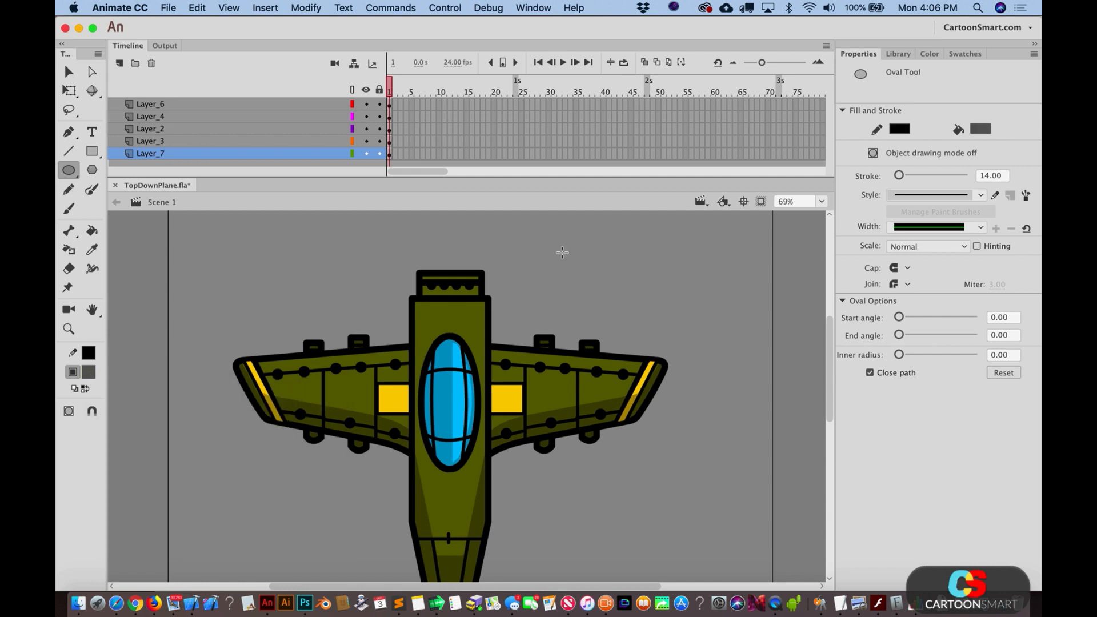
left_click_drag(554, 225, 593, 282)
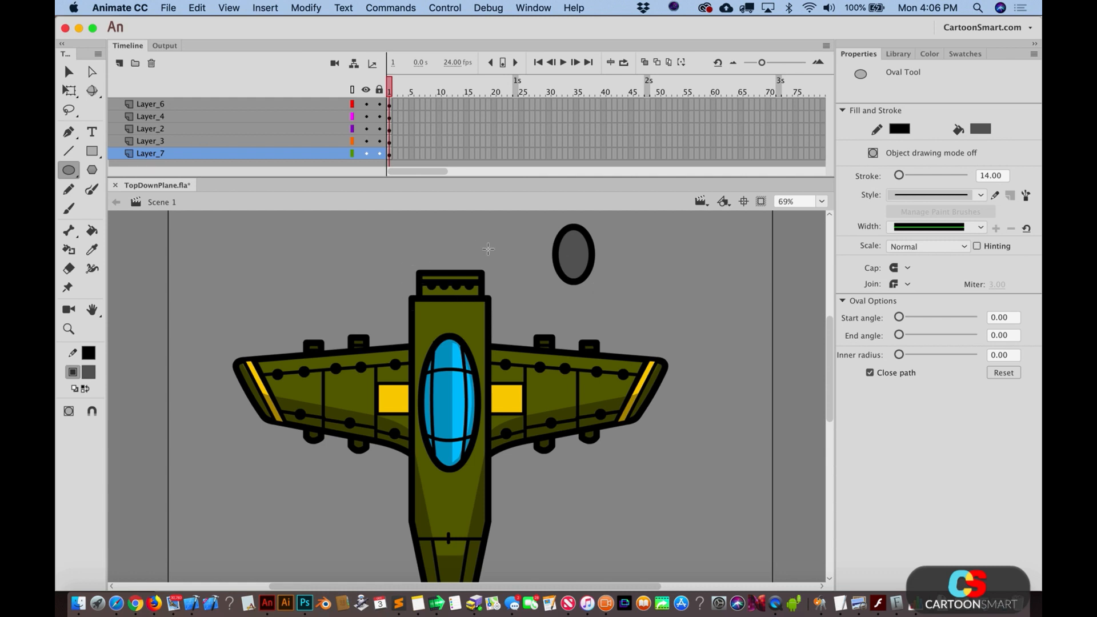
Step: Delete the lower half of the grey oval and convert the remaining dome to a movie clip symbol
key("v")
left_click_drag(519, 304, 636, 259)
key("Delete")
left_click(569, 248)
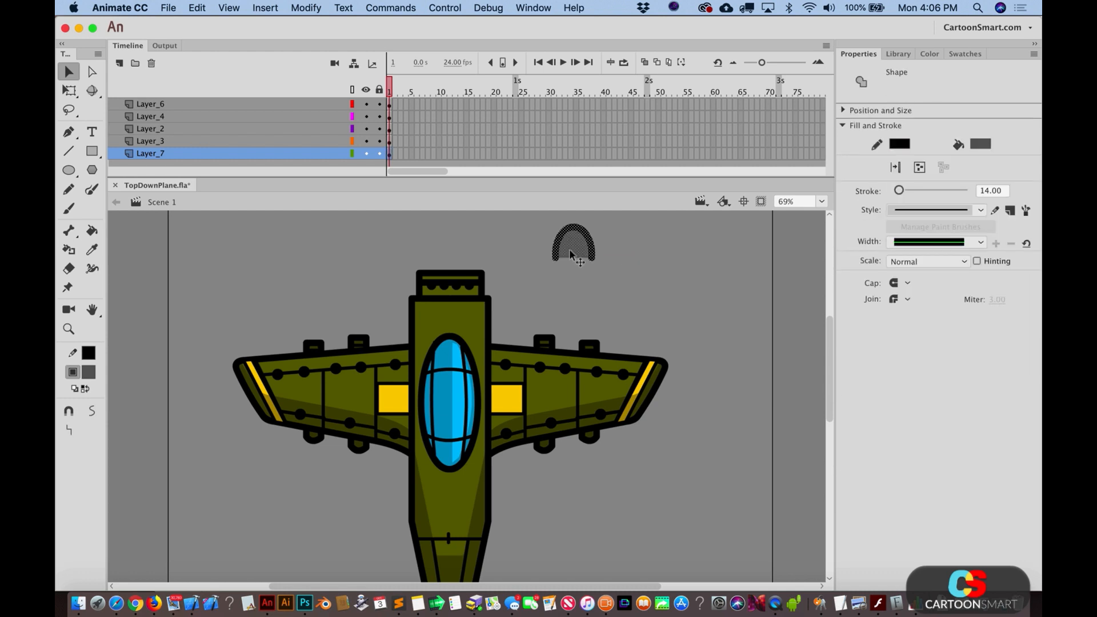
key("F8")
key("Return")
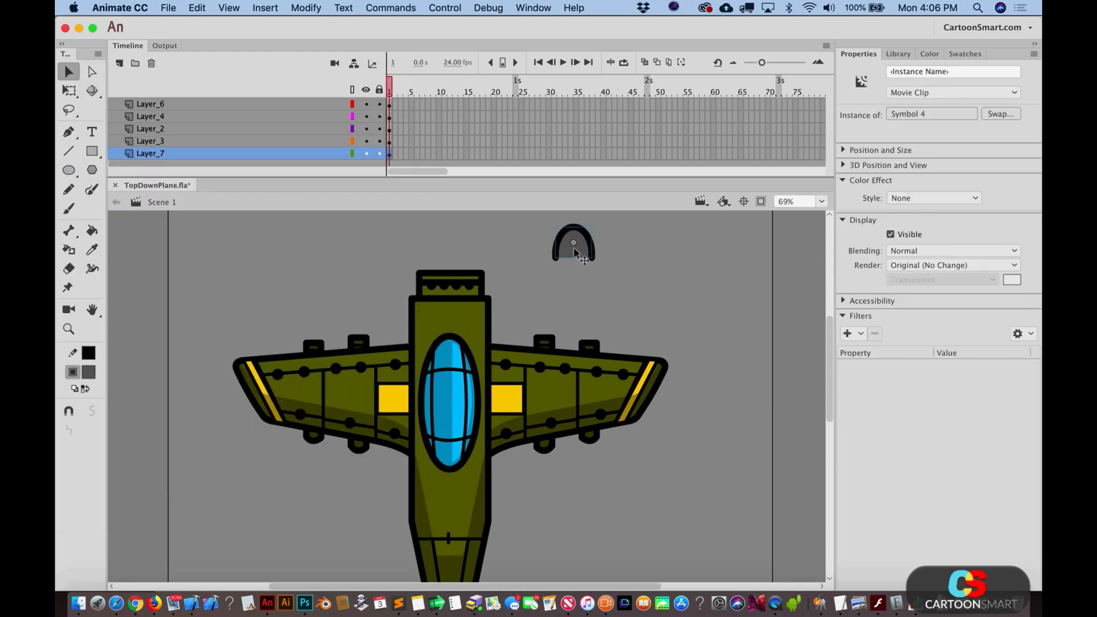
Step: Move the dome onto the front center of the nose piece and send it to the back
left_click_drag(570, 249, 454, 267)
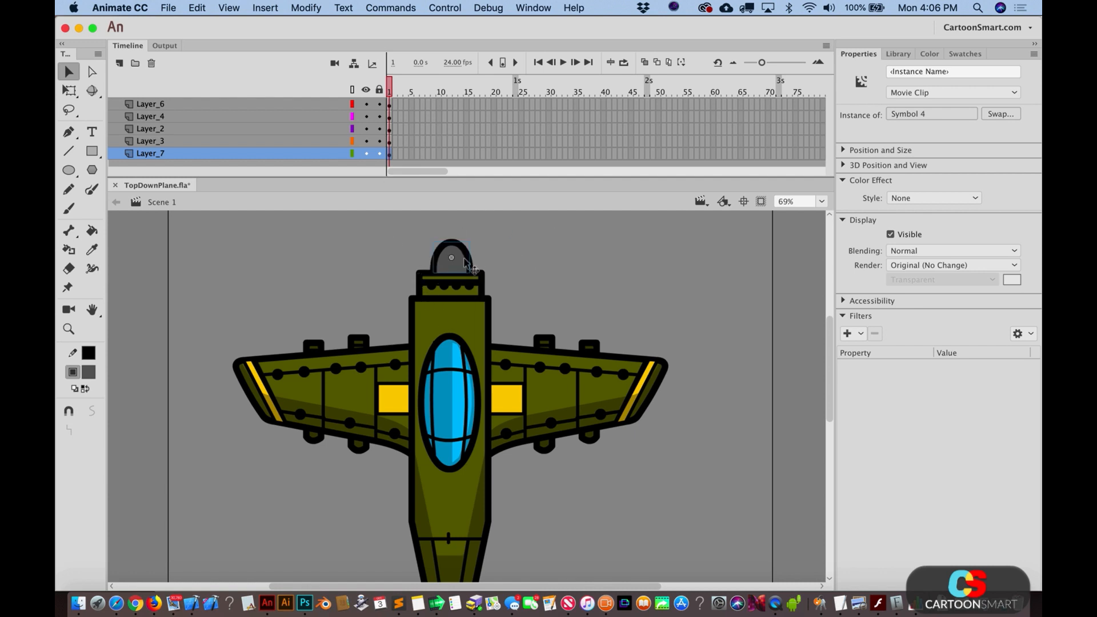
key("super+shift+Down")
left_click(308, 8)
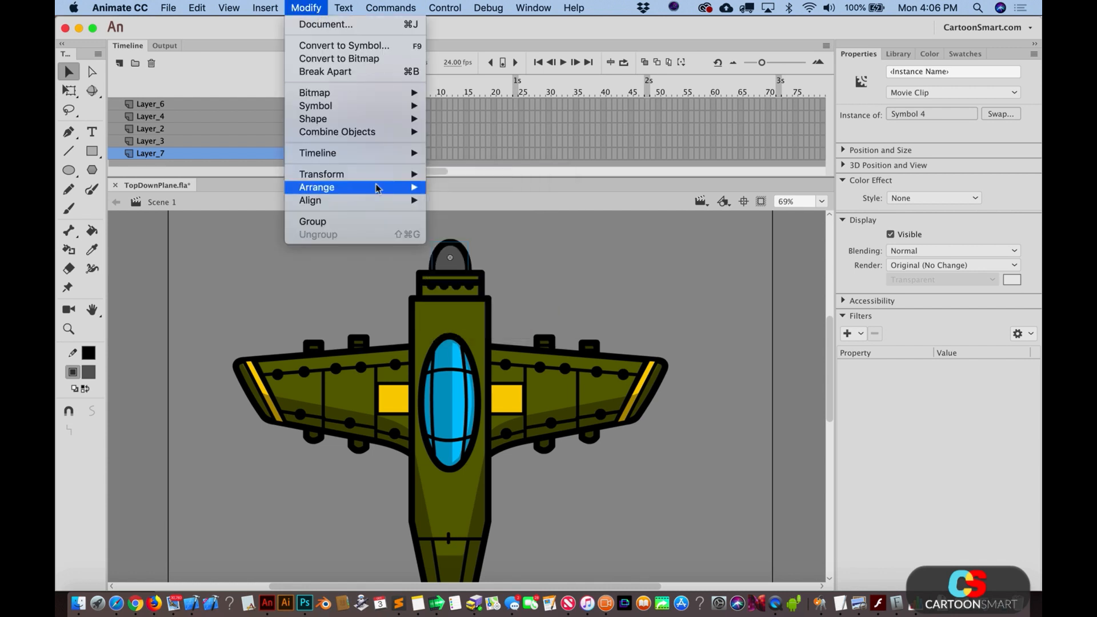
mouse_move(366, 187)
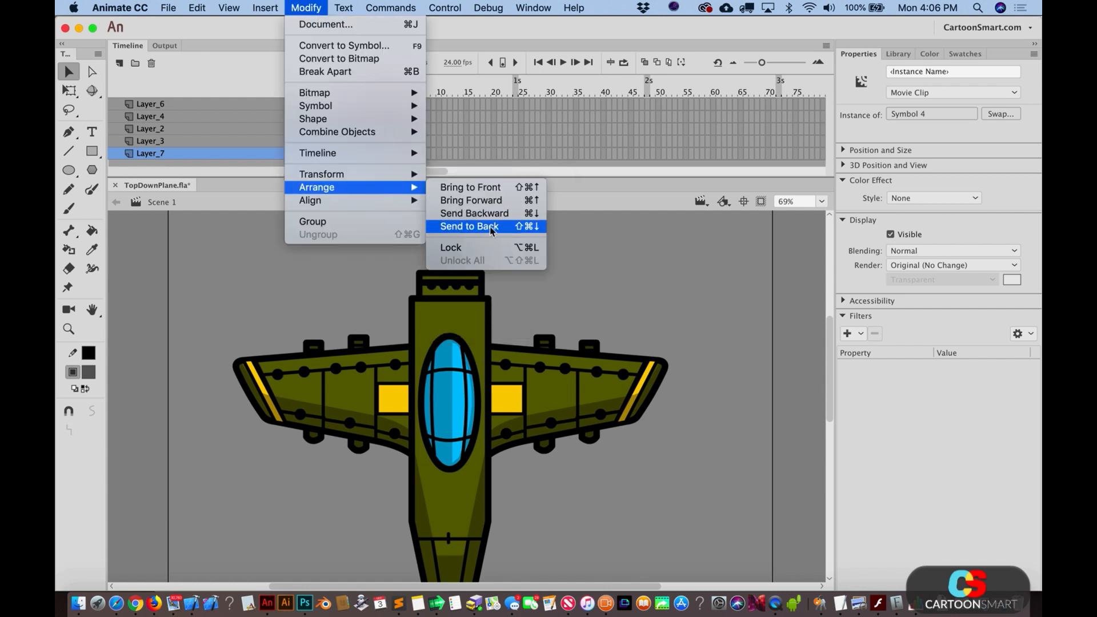
left_click(518, 226)
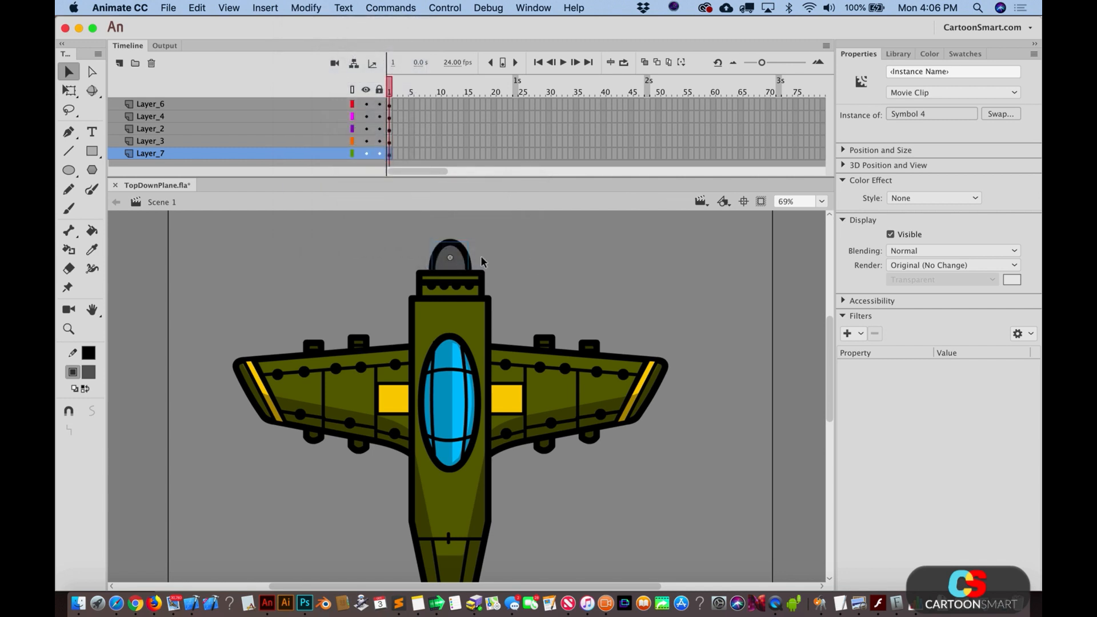
scroll(481, 255, "up", 3)
left_click(516, 337)
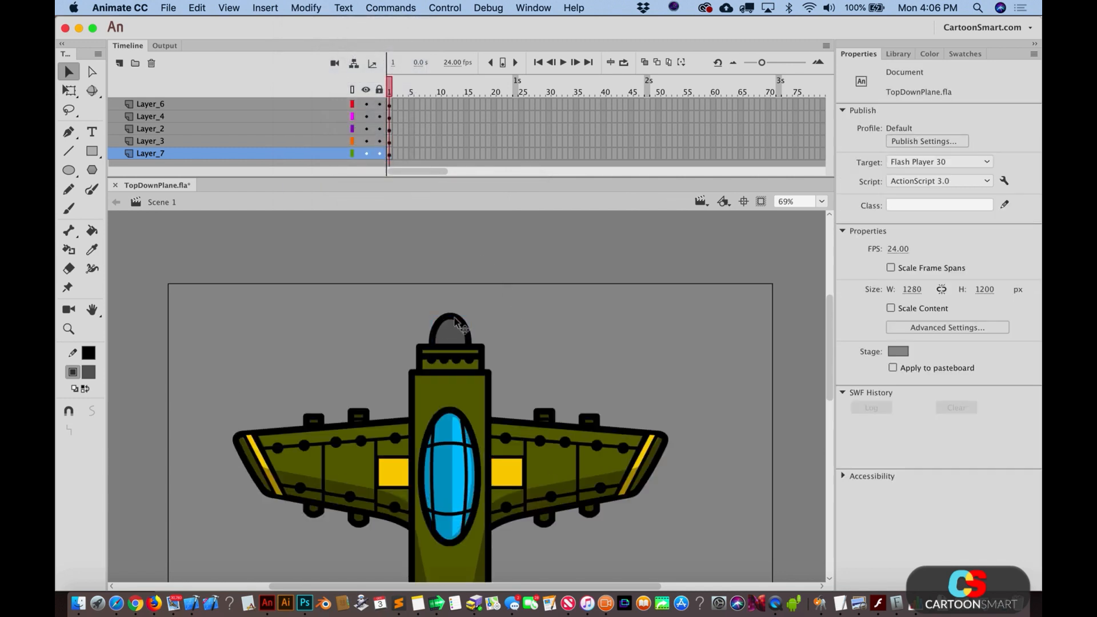
Step: Inside the dome symbol, add a layer and draw a small outline-free #CCCCCC oval highlight on the dome's right half
double_click(451, 331)
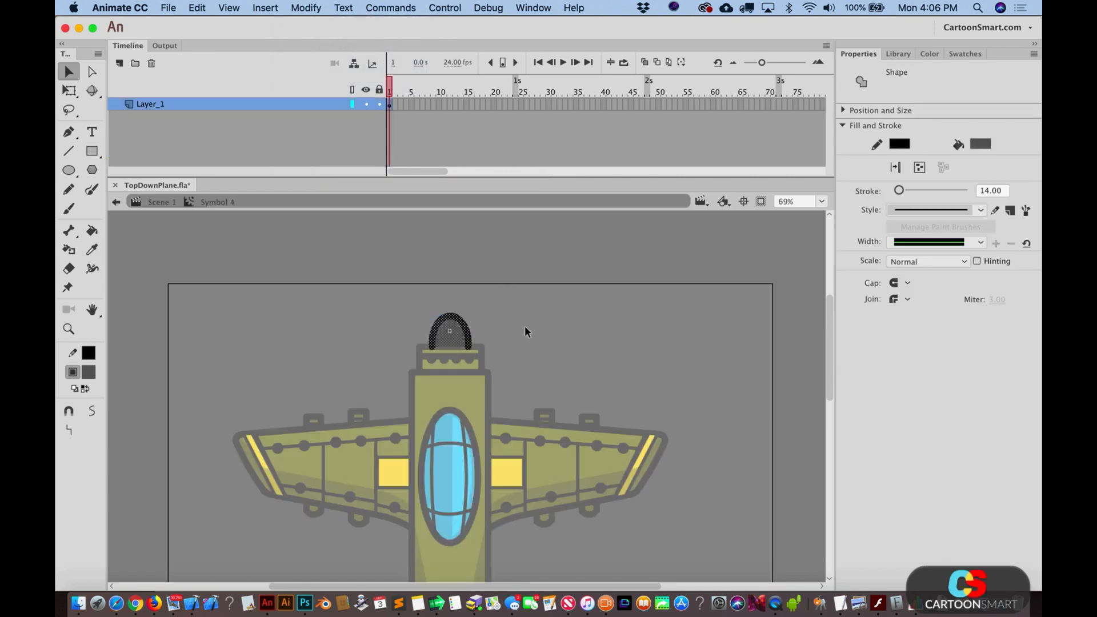
left_click(524, 326)
key("z")
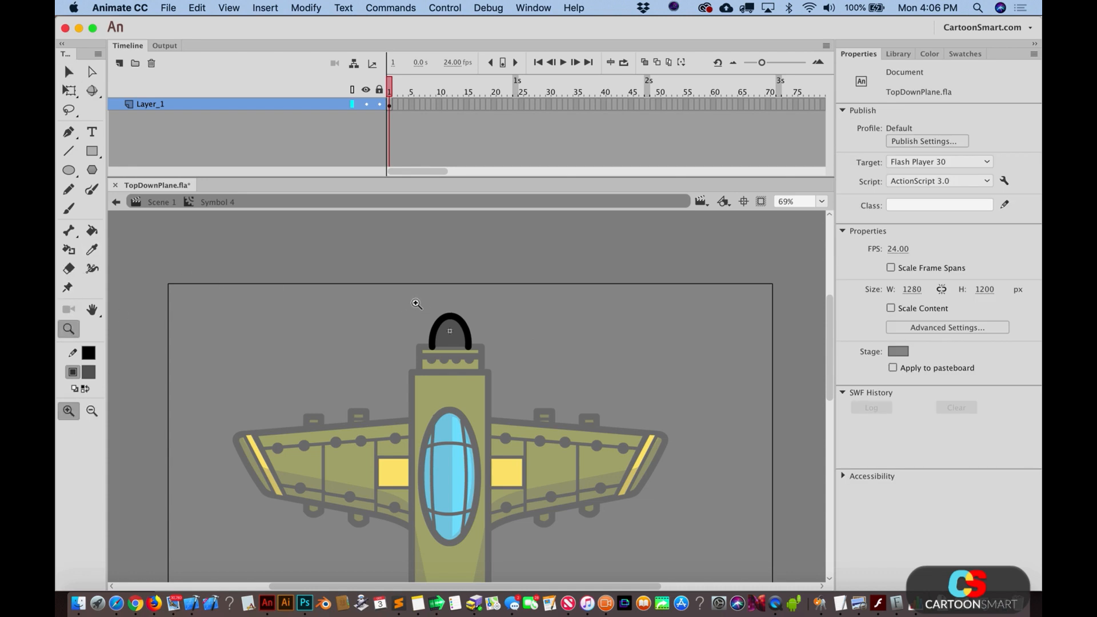
left_click_drag(416, 303, 487, 430)
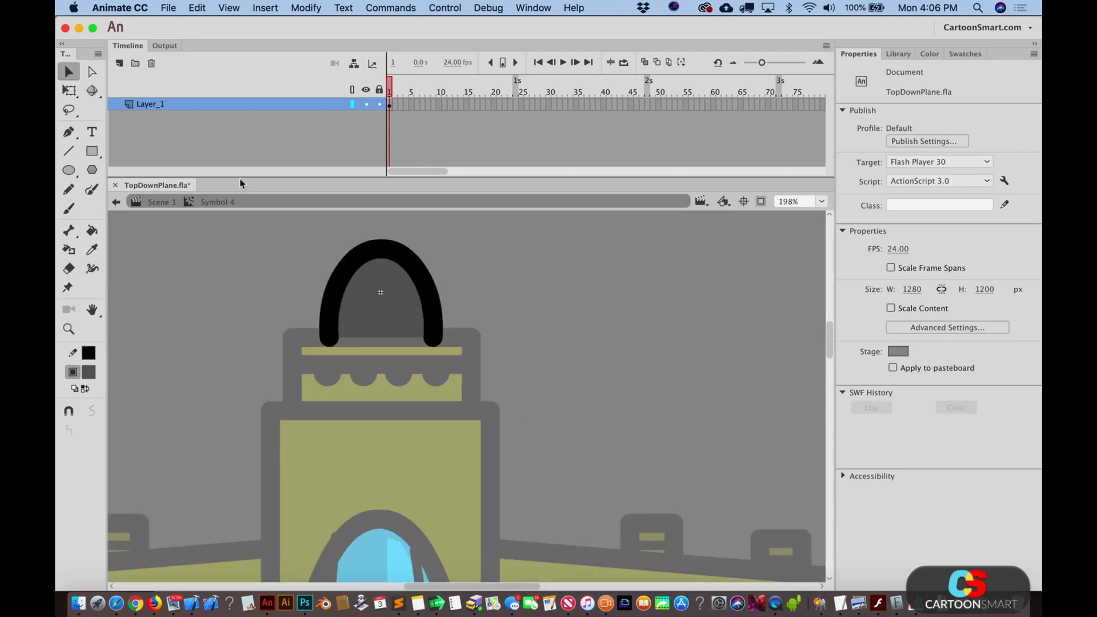
left_click(119, 64)
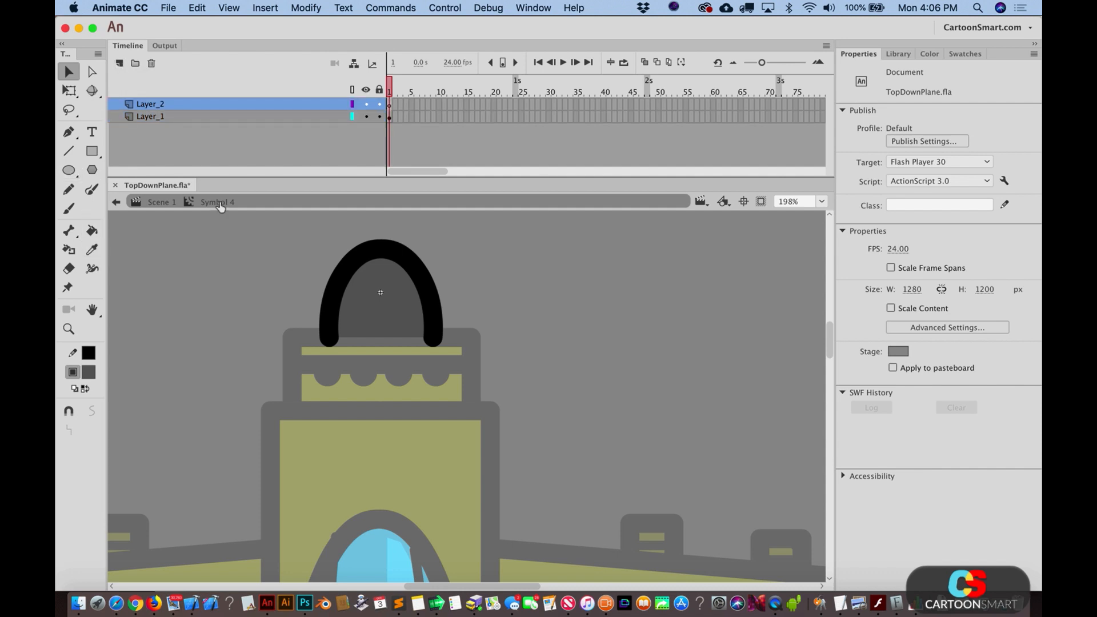
left_click(69, 171)
left_click(91, 373)
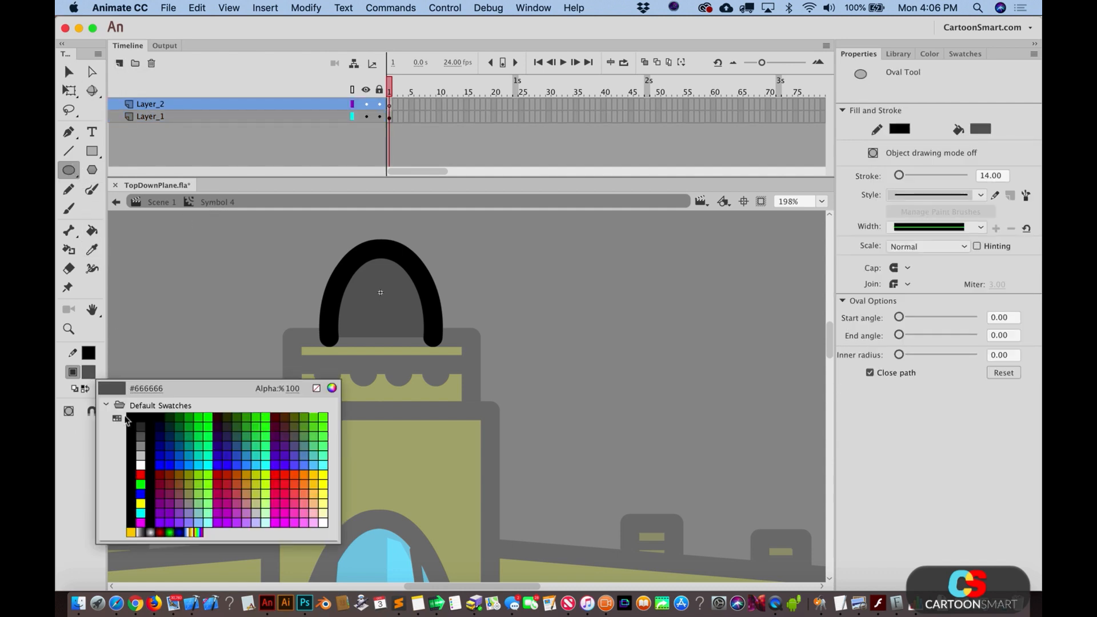
left_click(146, 452)
left_click(89, 352)
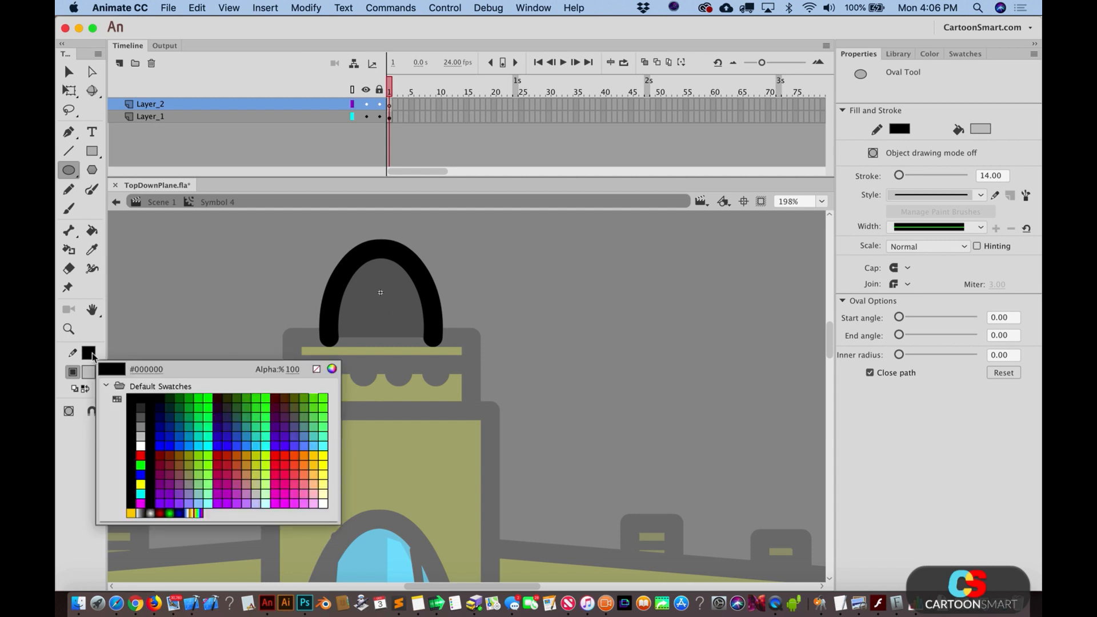
left_click(320, 367)
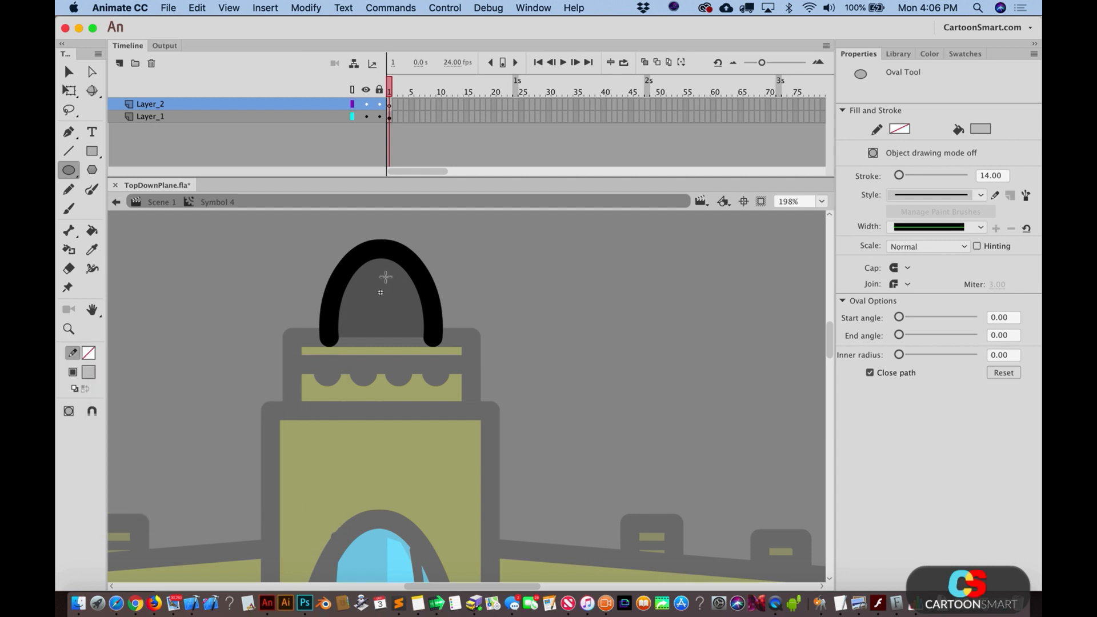
left_click_drag(385, 276, 412, 321)
Step: Rotate the light oval highlight slightly and shift it up to follow the dome's curved right edge
key("v")
left_click(399, 294)
key("q")
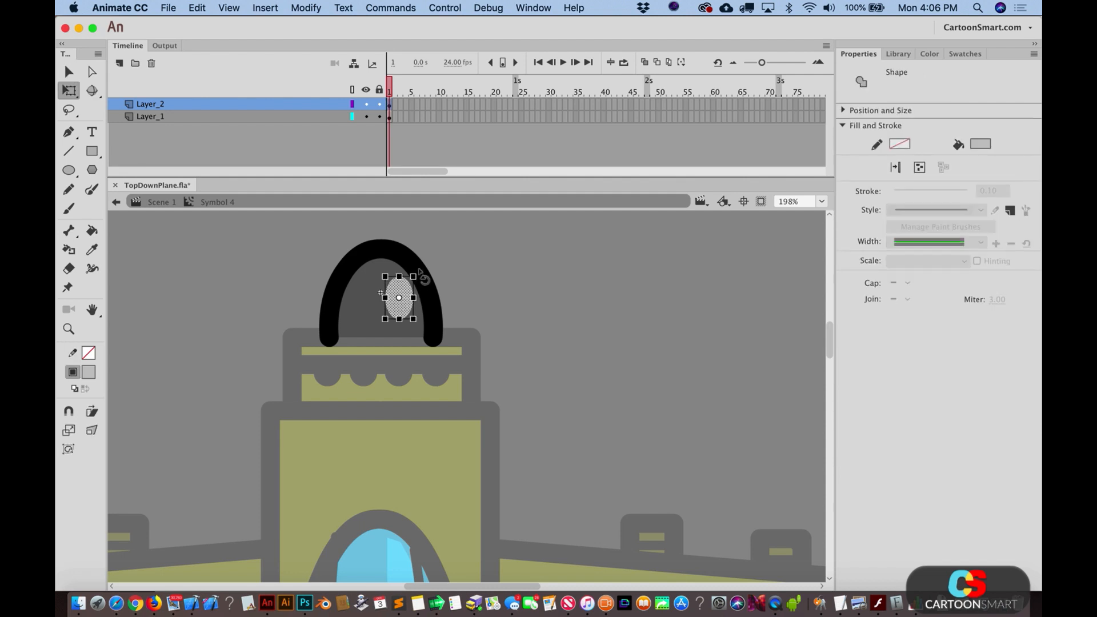
left_click_drag(422, 274, 426, 284)
key("v")
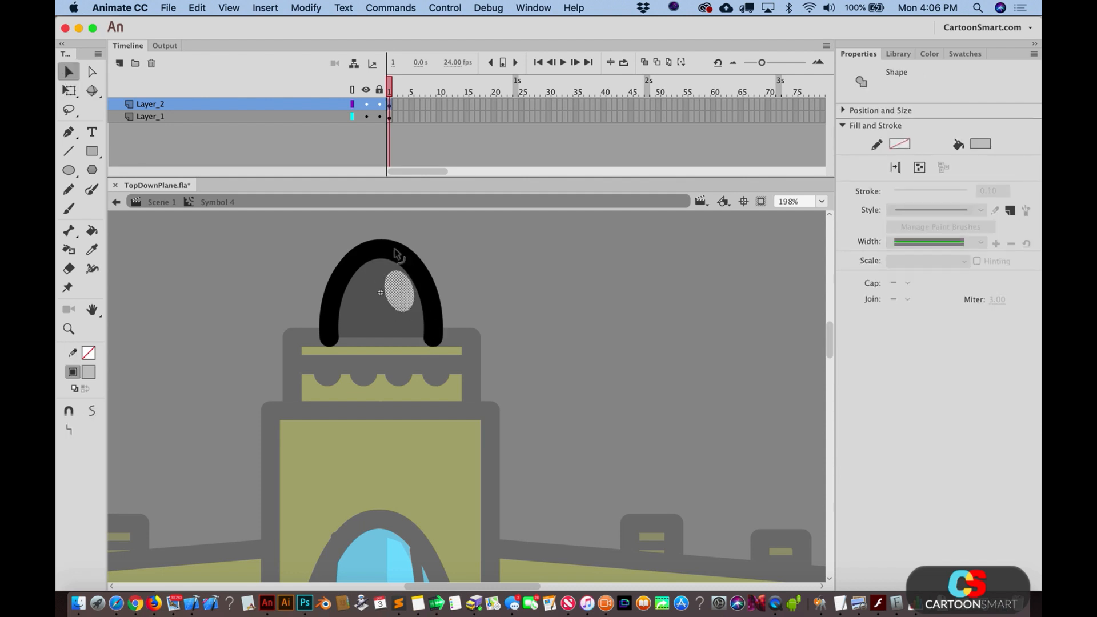
left_click(262, 246)
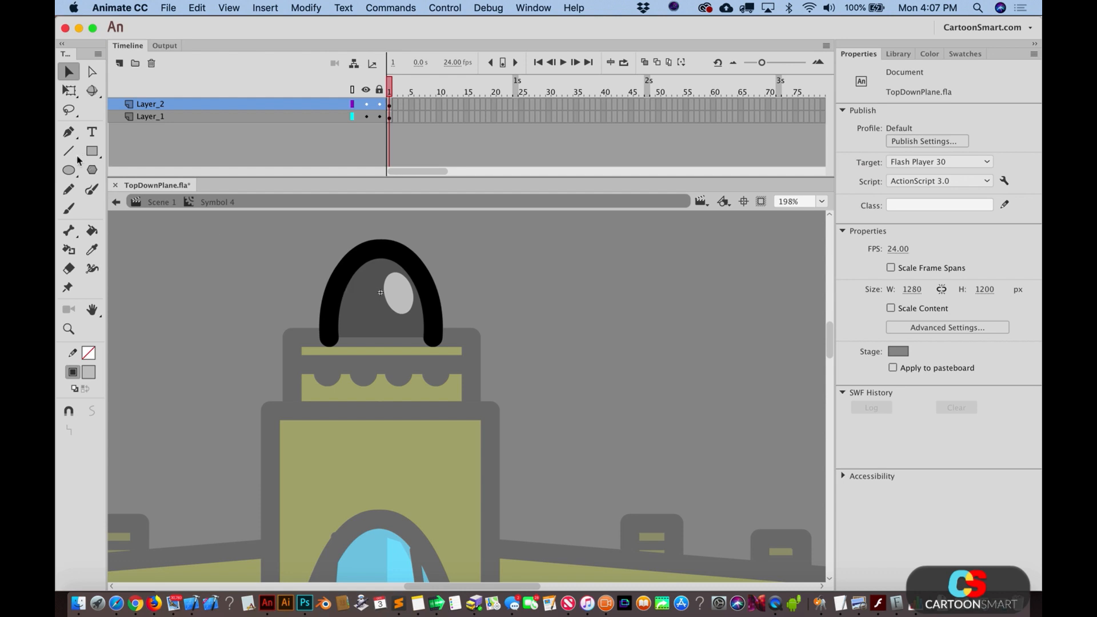
Step: Split the dome on Layer_1 with a vertical line and fill its left half with a darker grey
left_click(390, 117)
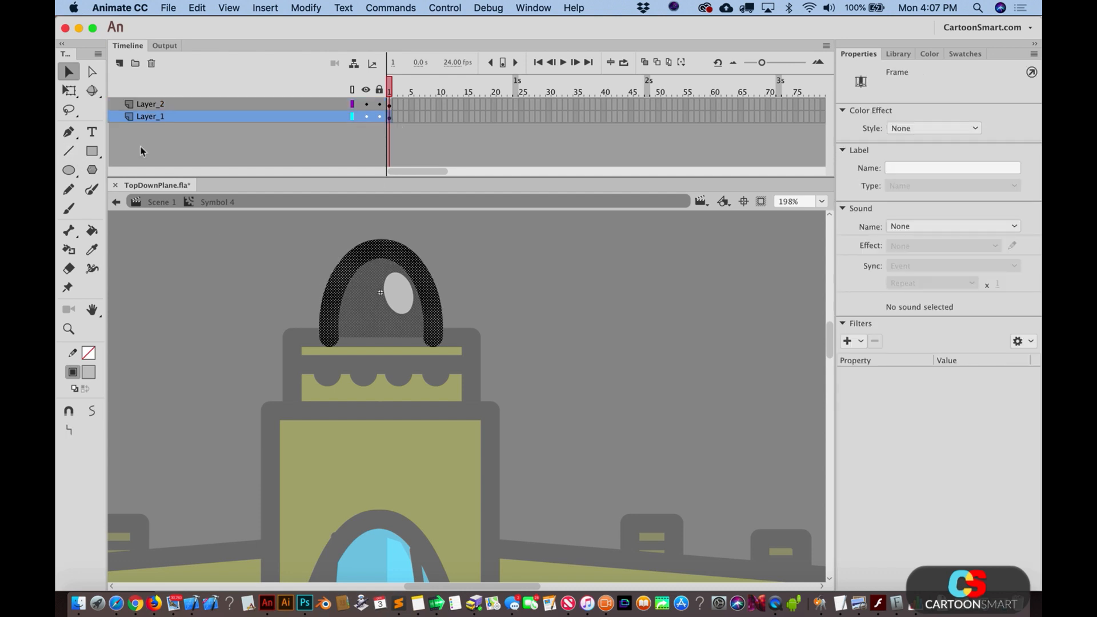
left_click(69, 152)
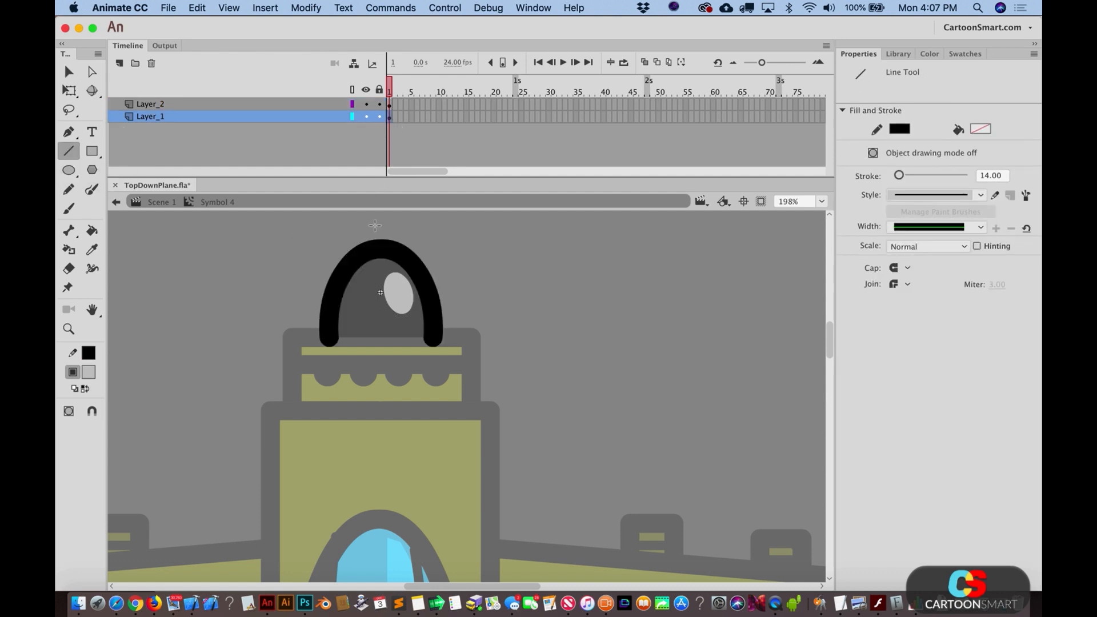
left_click_drag(375, 224, 375, 433)
key("v")
left_click(354, 289)
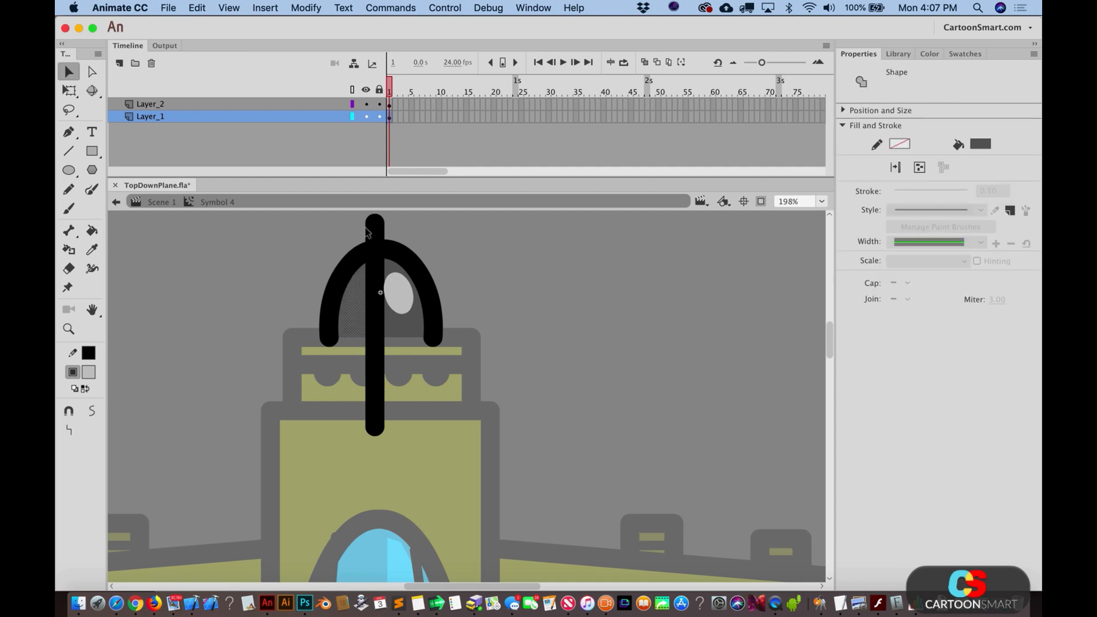
left_click(91, 377)
left_click(143, 433)
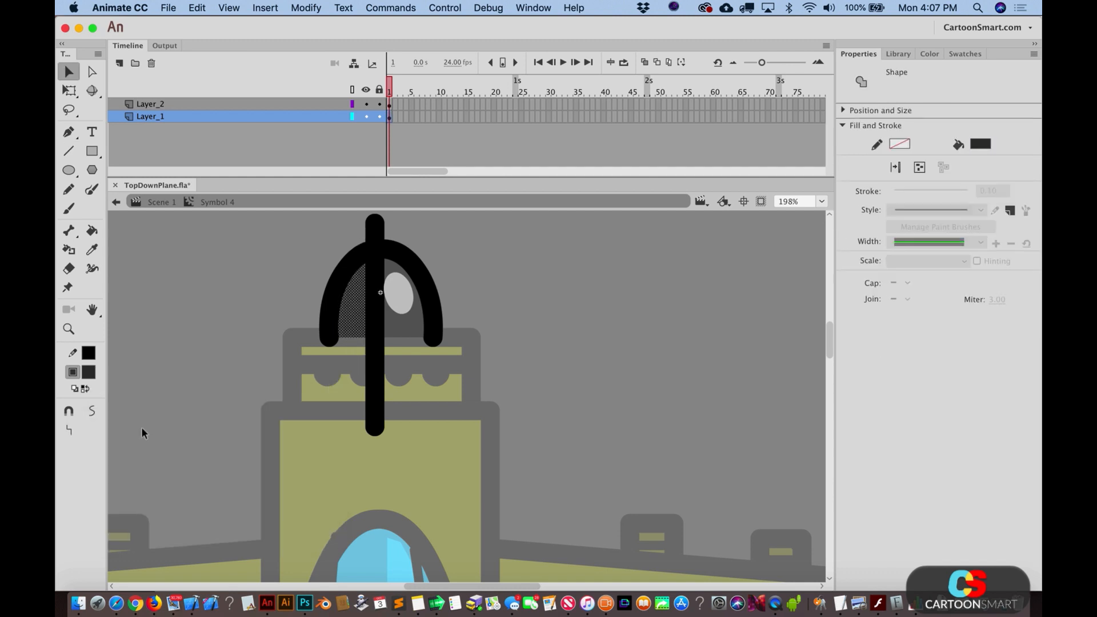
left_click(209, 281)
Step: Delete the vertical dividing line, curve the shading edge slightly to the left, and return to the main scene
left_click(372, 350)
left_click(432, 379)
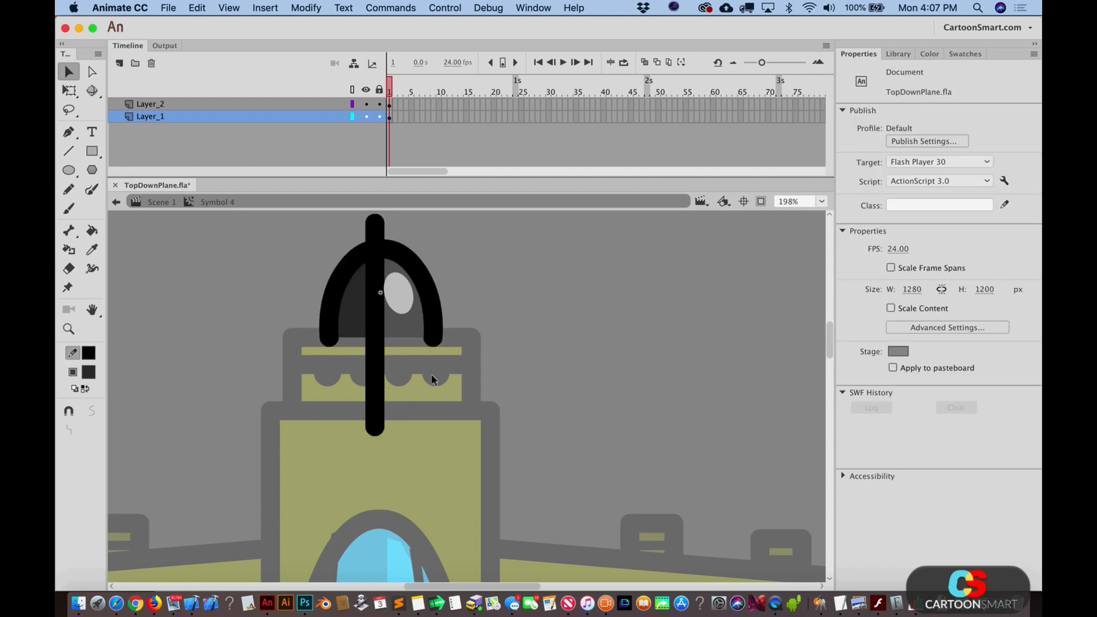
left_click(377, 312)
left_click(374, 230, "shift")
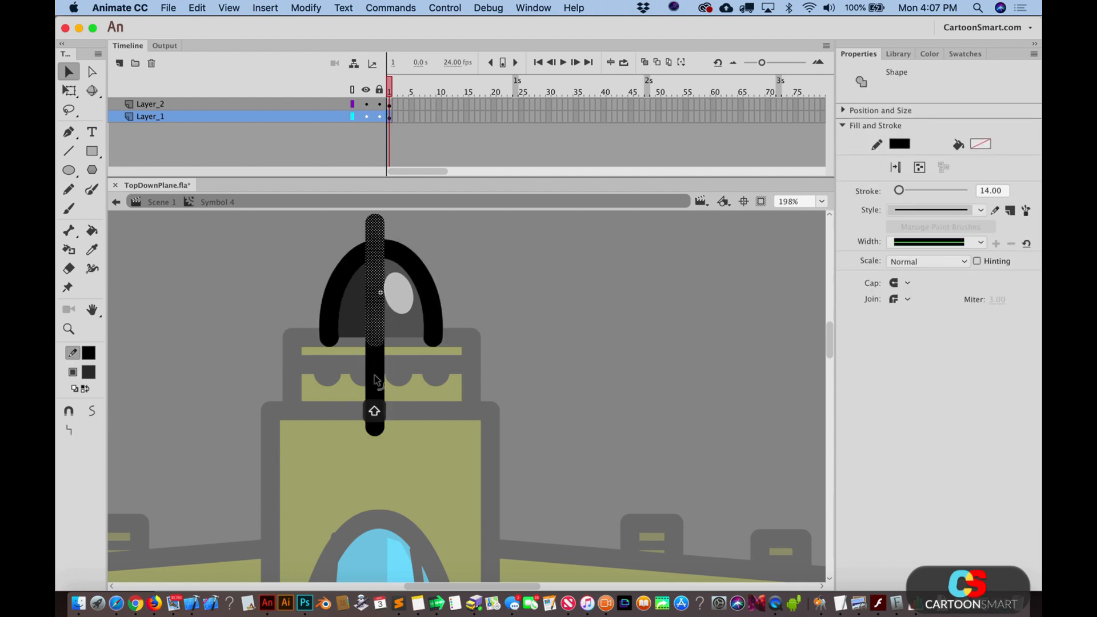
left_click(374, 381, "shift")
key("Delete")
left_click_drag(374, 317, 365, 320)
key("super+1")
double_click(595, 372)
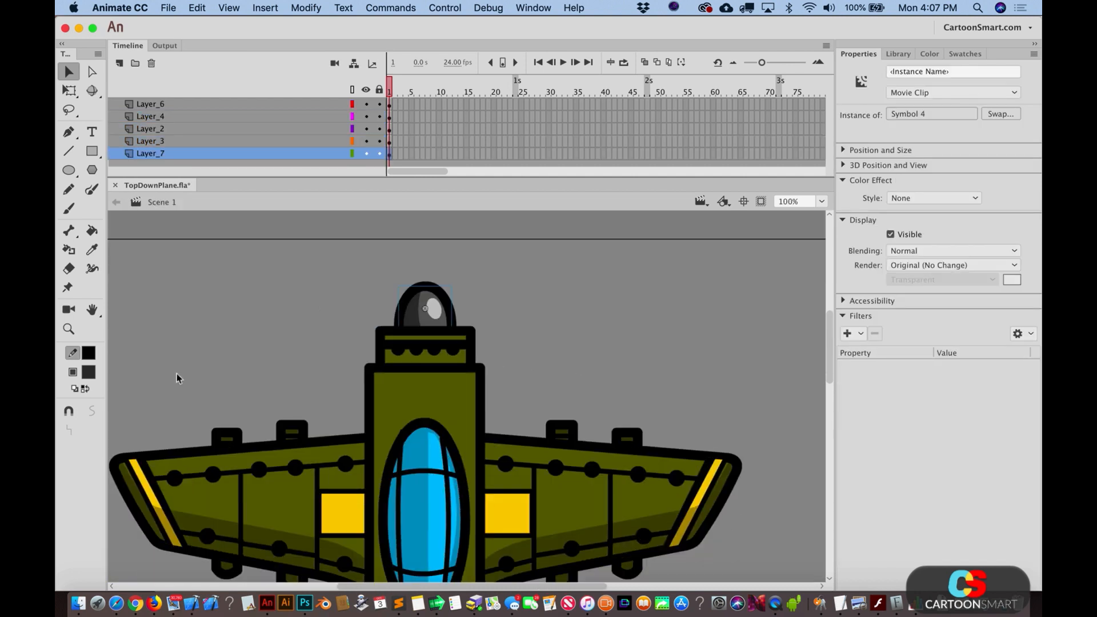
Step: Recolor the dome's oval highlight to medium grey #999999 inside its symbol and return to the main scene
left_click(69, 330)
left_click(400, 399, "alt")
key("v")
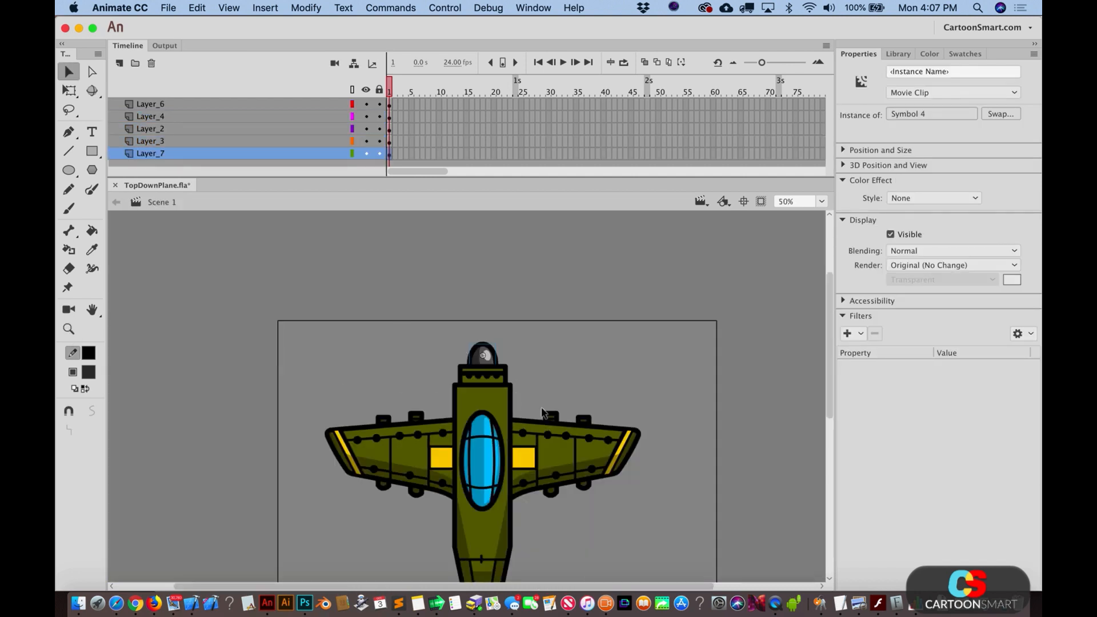
left_click(576, 380)
scroll(580, 383, "down", 3)
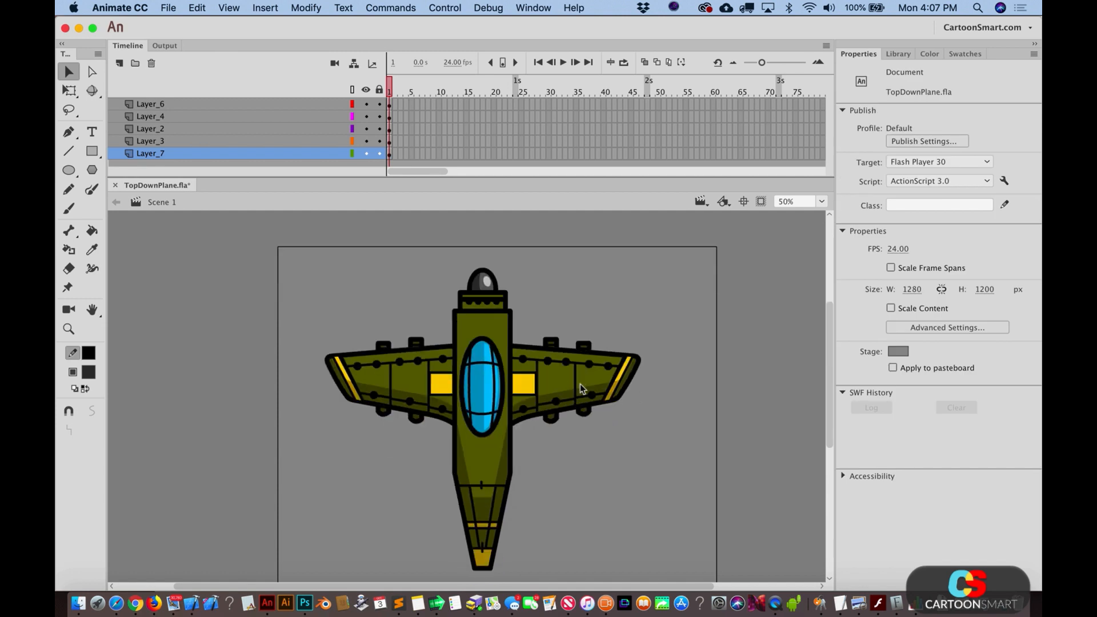
double_click(487, 281)
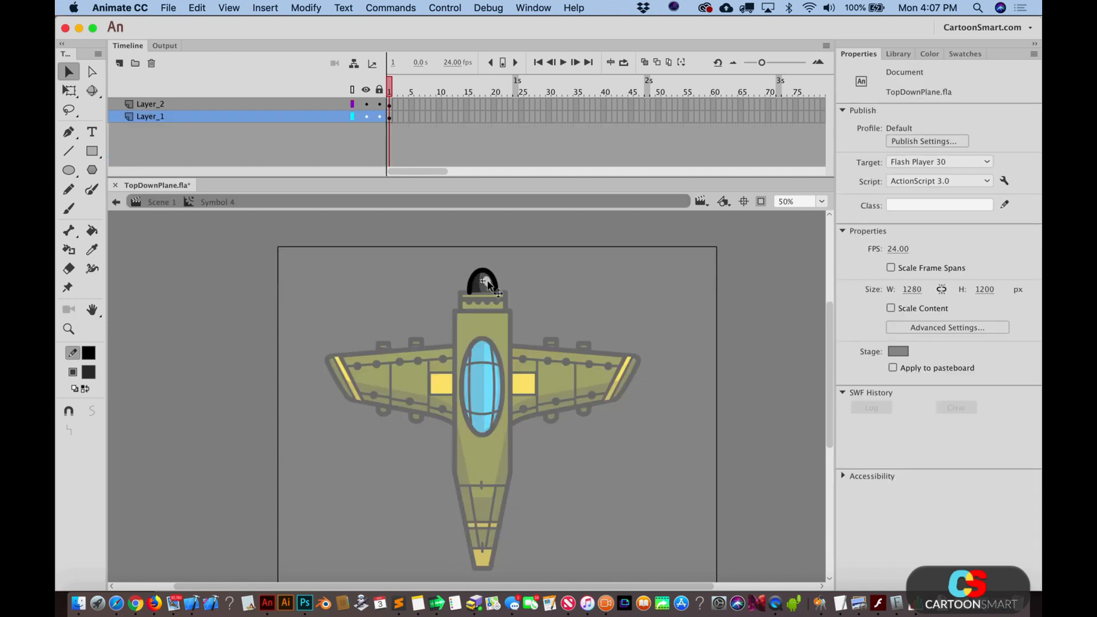
left_click(488, 283)
left_click(92, 380)
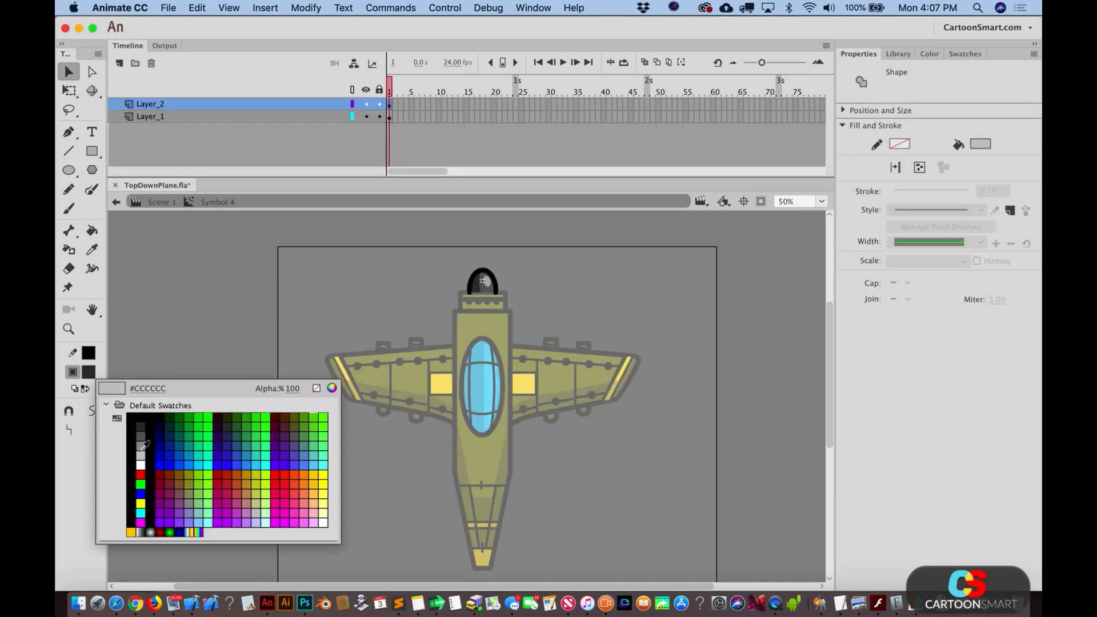
left_click(150, 447)
double_click(176, 347)
left_click(211, 337)
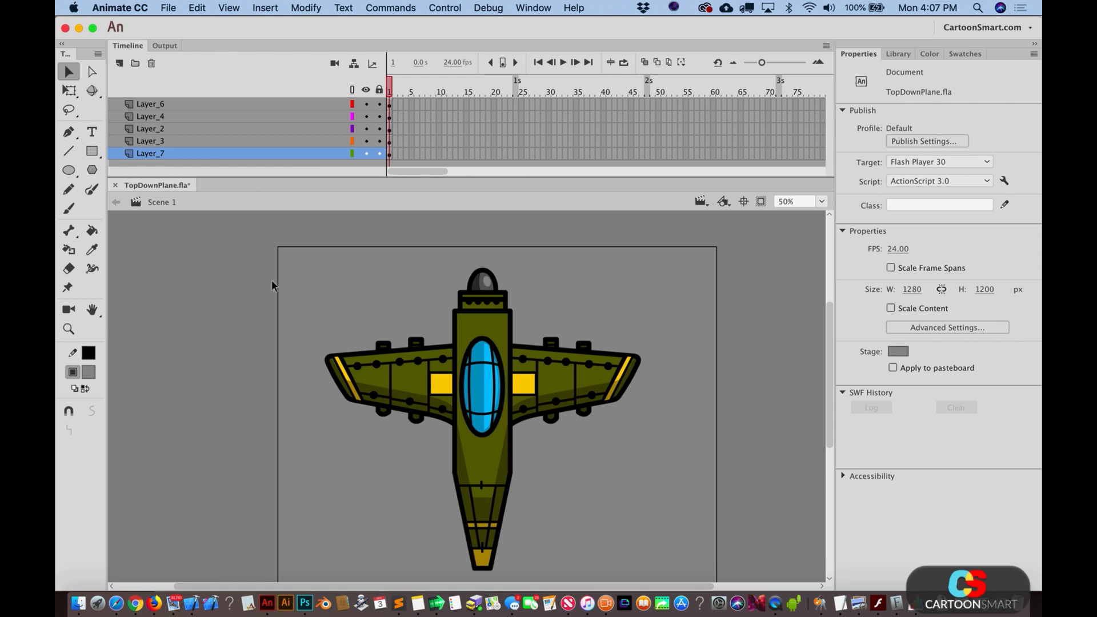
Step: Add a layer and draw a thin horizontal black oval without an outline beside the dome's left edge
left_click(120, 63)
left_click(74, 153)
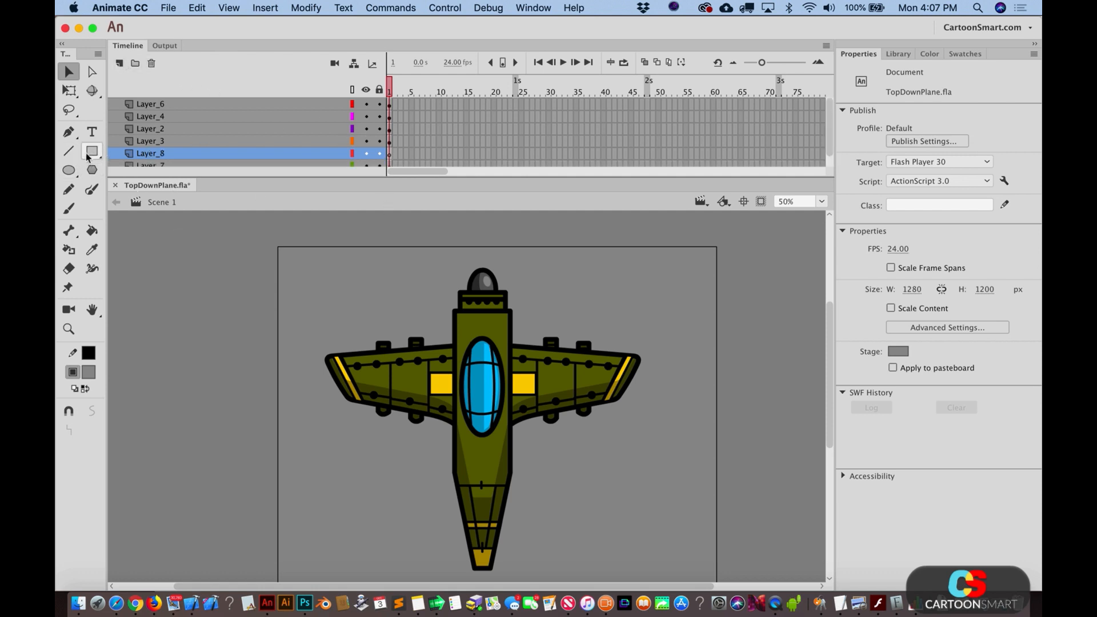
left_click(73, 171)
left_click(88, 372)
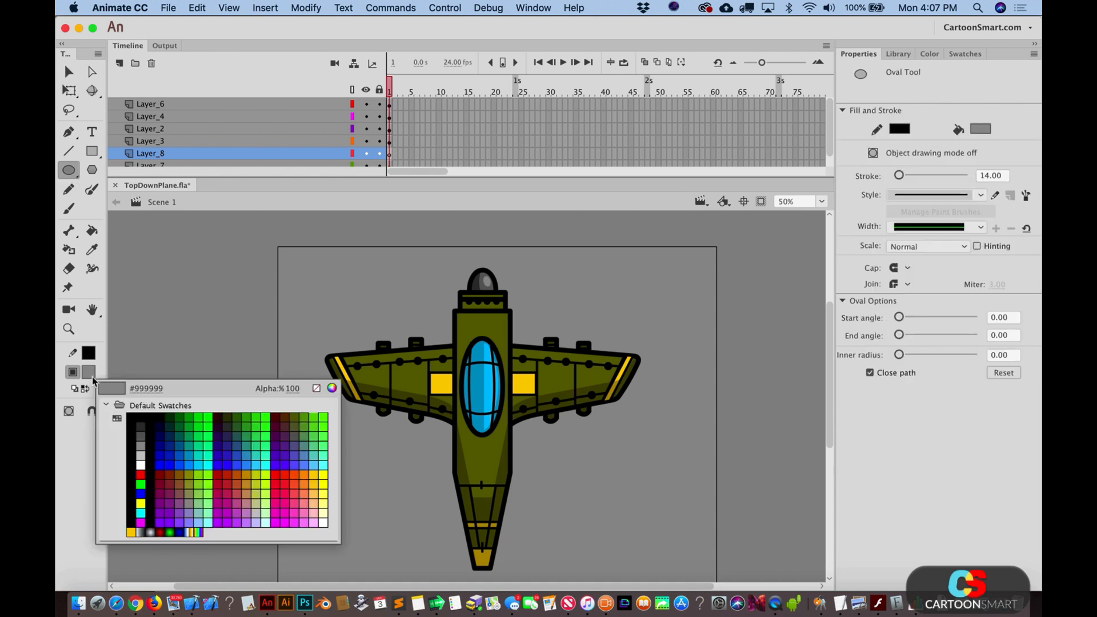
left_click(162, 413)
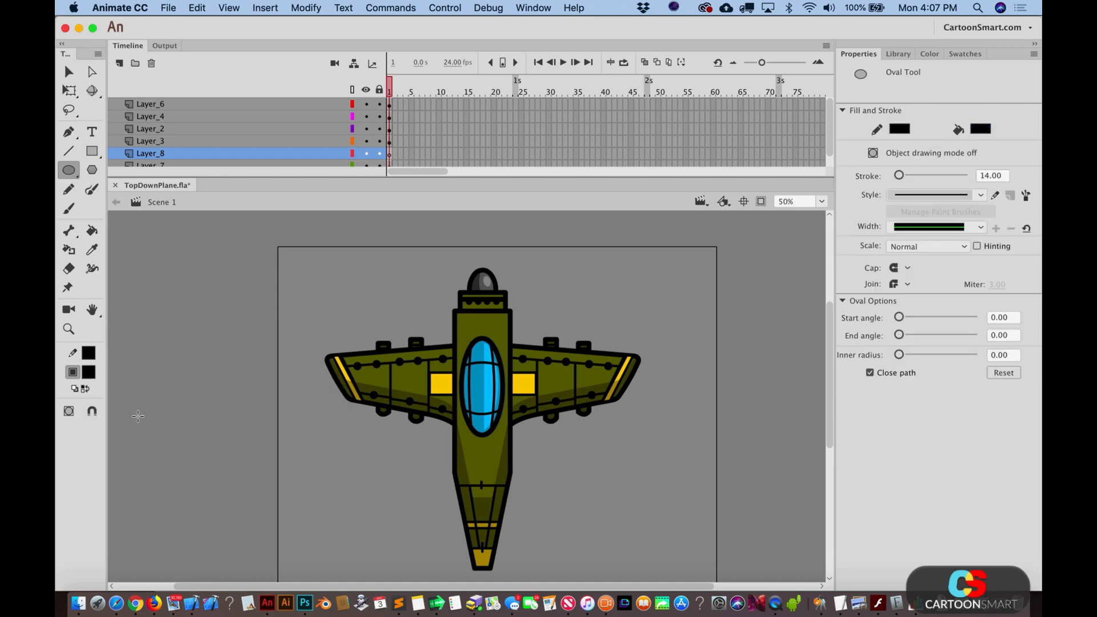
left_click(87, 352)
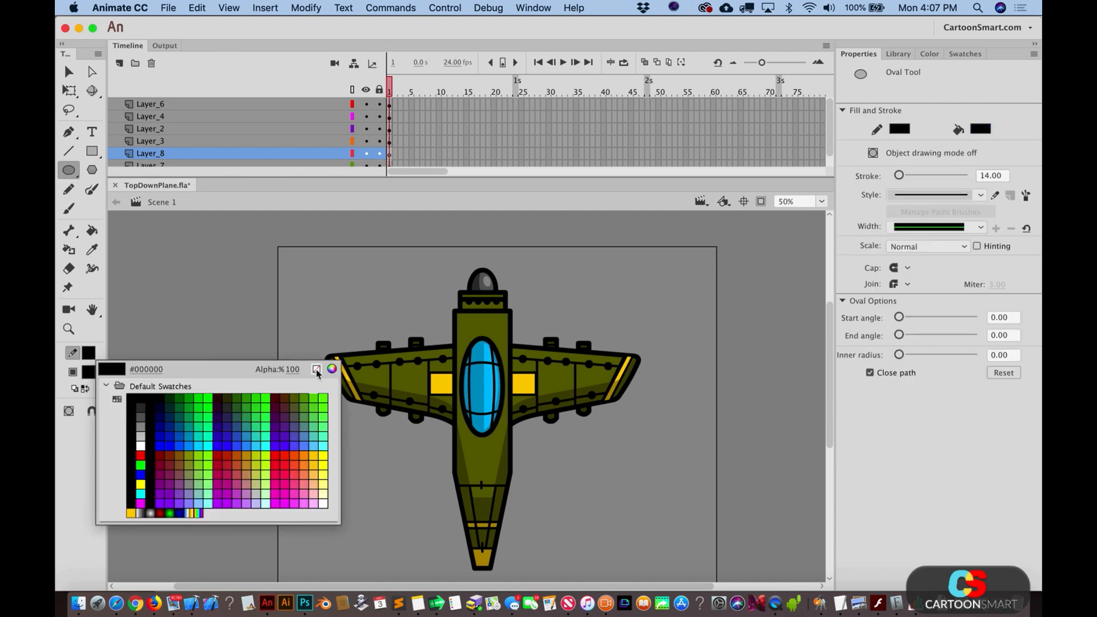
left_click(315, 369)
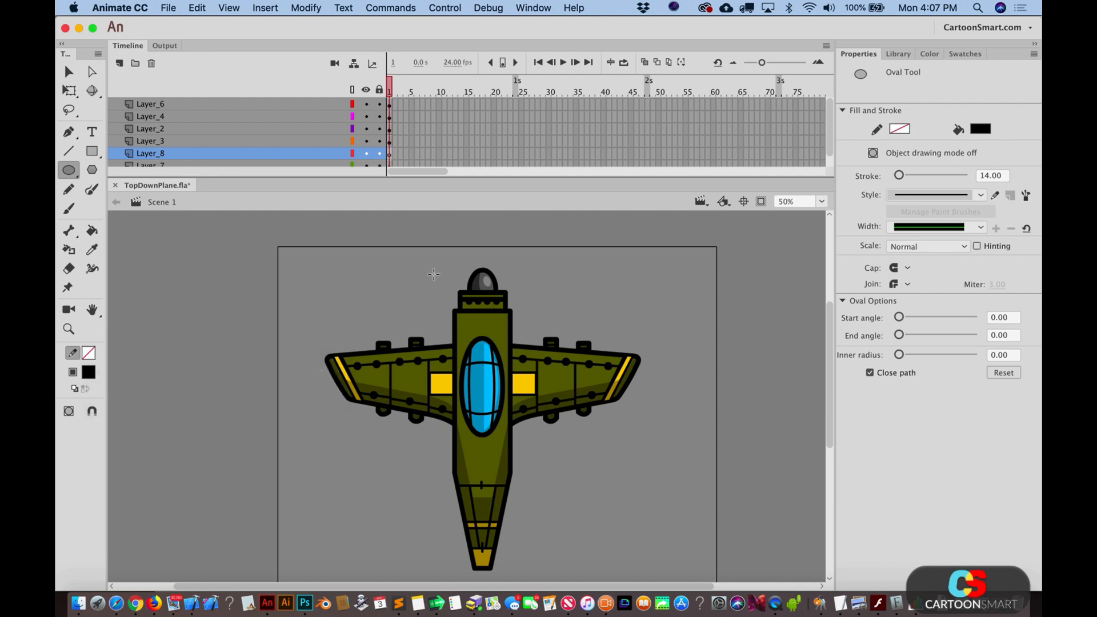
left_click_drag(430, 274, 473, 282)
Step: Bend the oval's lower edge upward near the dome to taper it into a propeller blade
left_click(69, 329)
left_click_drag(403, 259, 564, 328)
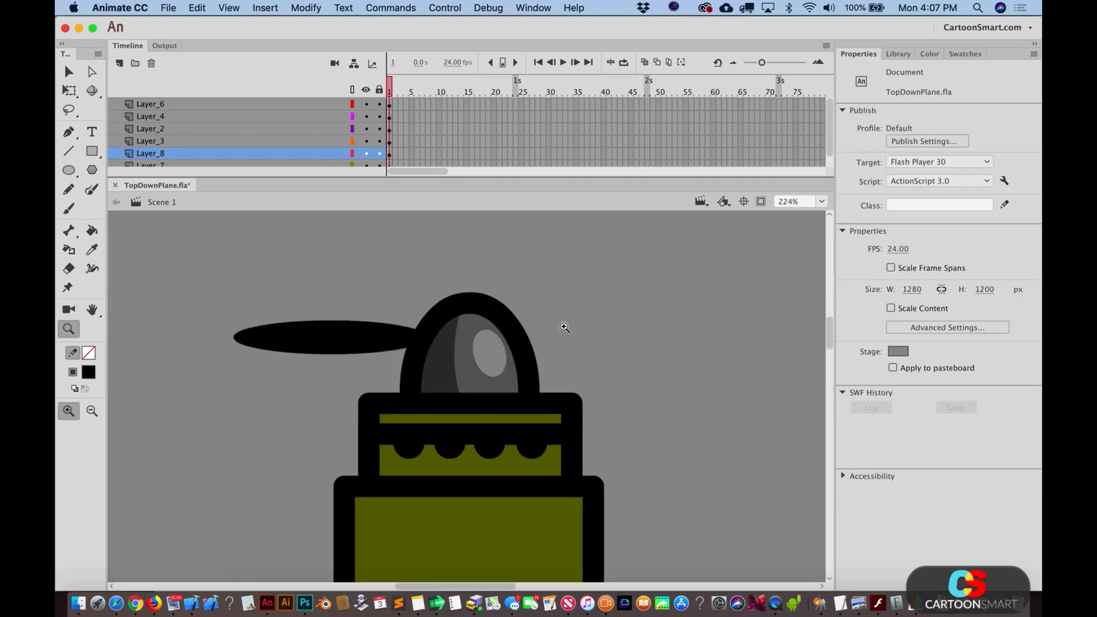
key("v")
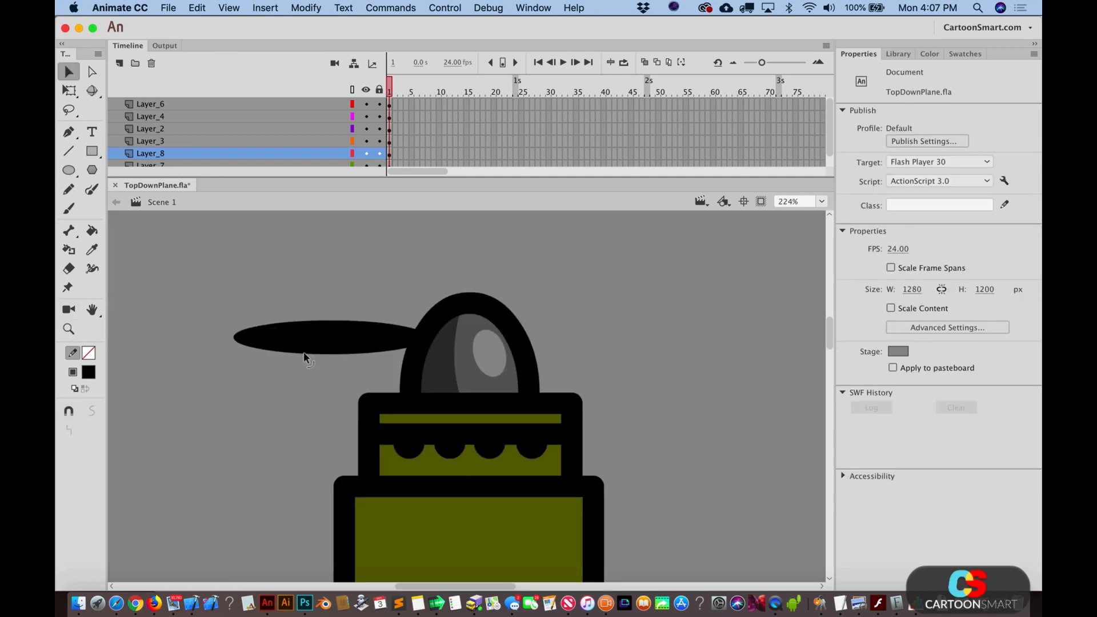
left_click_drag(356, 352, 375, 341)
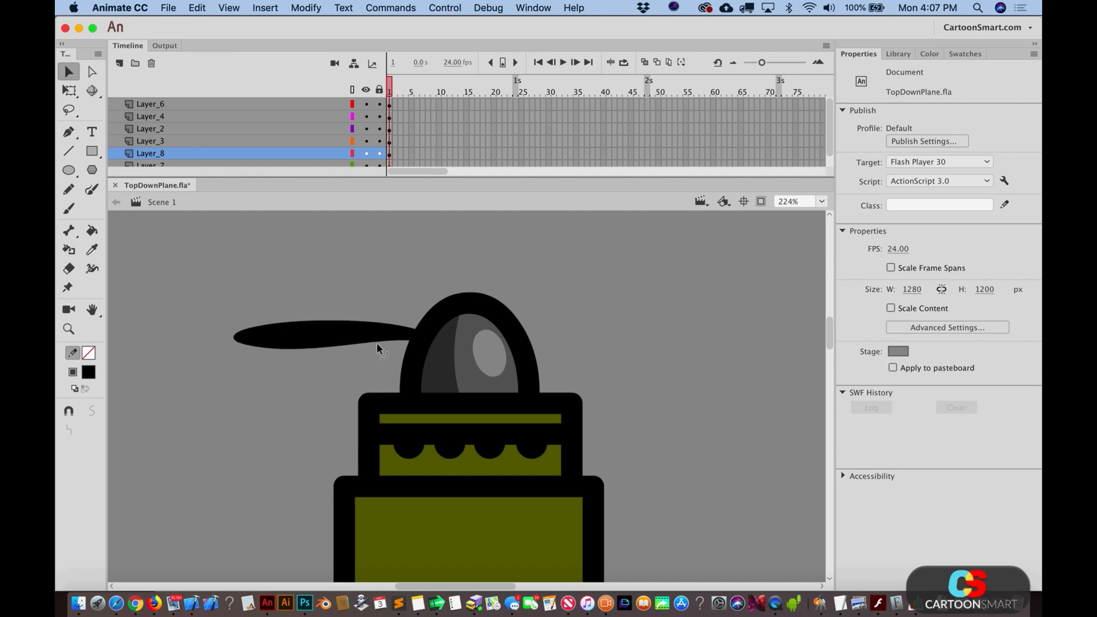
Step: Convert the blade shape to a movie clip named blade and move its transformation point to its inner end
left_click(324, 333)
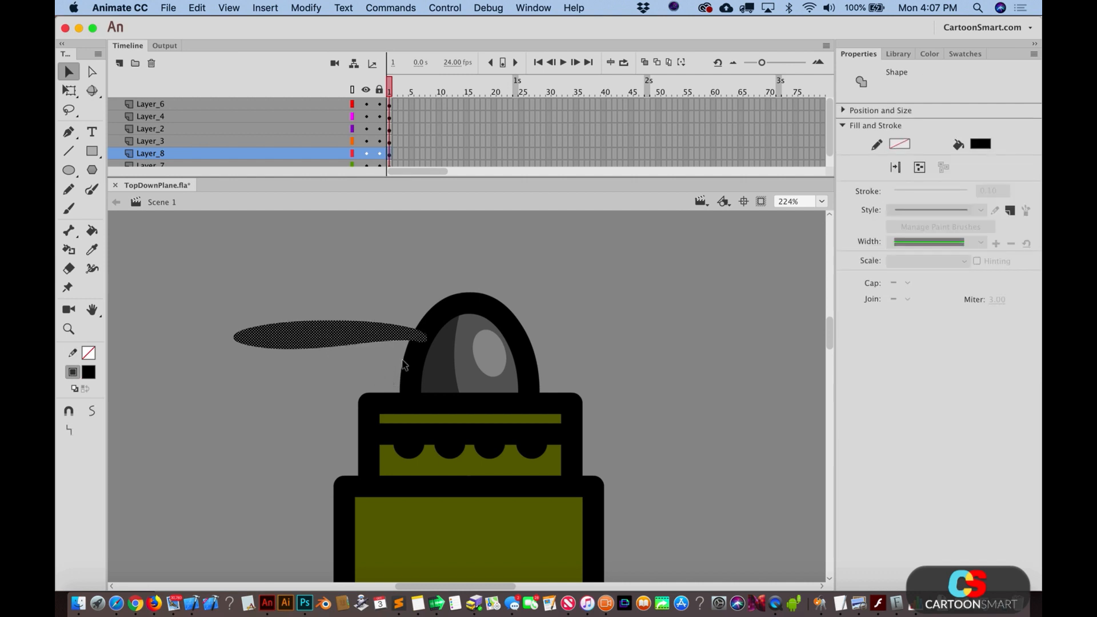
key("F8")
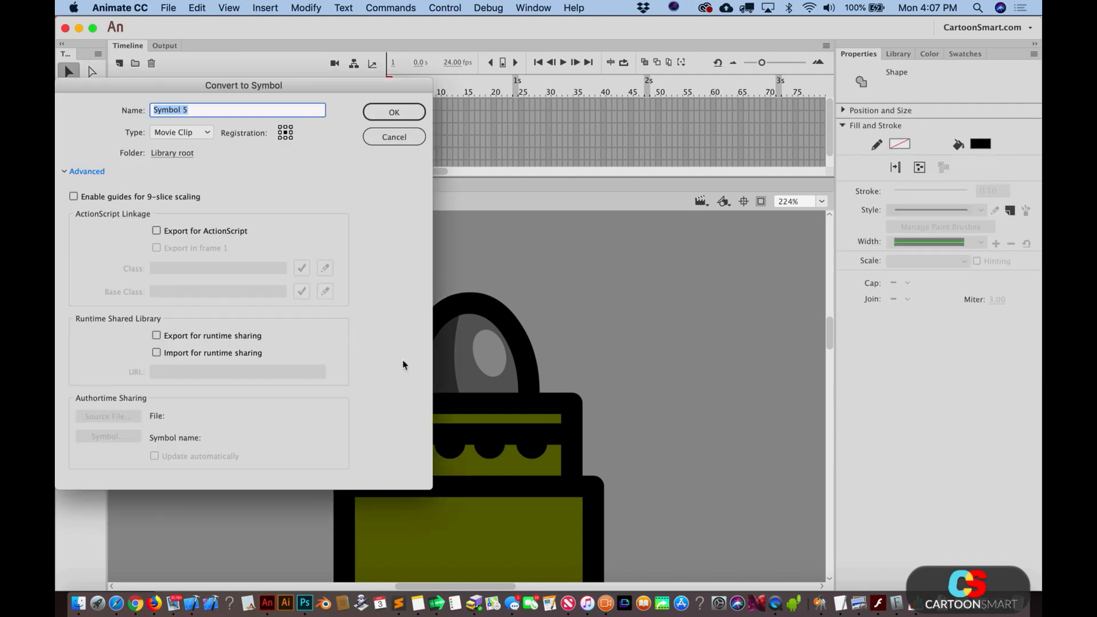
type("pr")
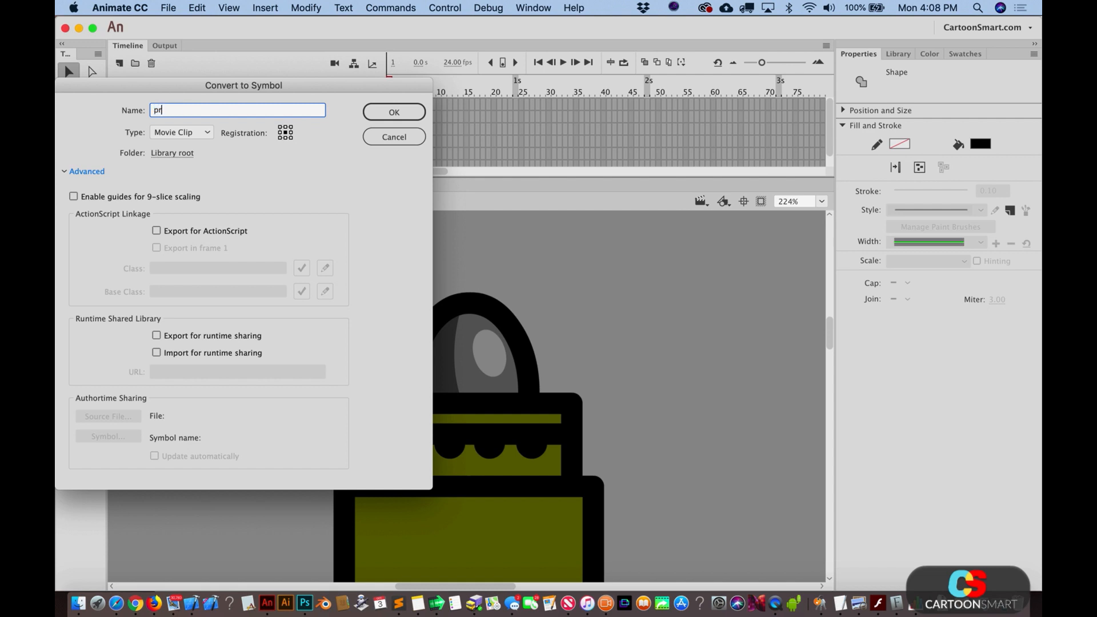
type("lade")
key("Return")
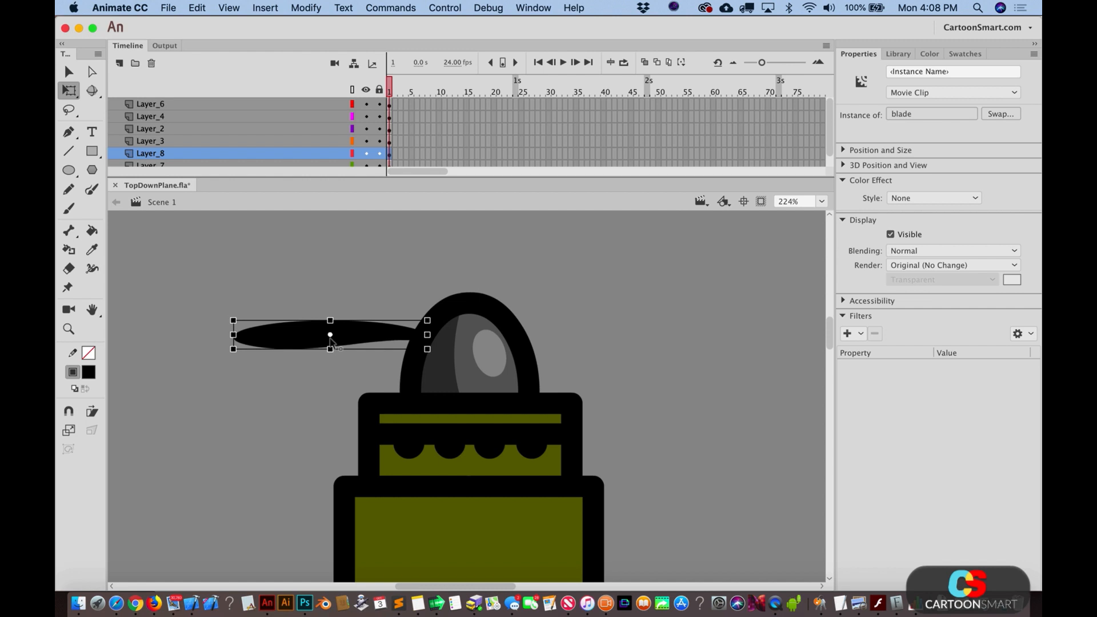
left_click_drag(330, 335, 417, 336)
mouse_move(236, 364)
left_mouse_down()
mouse_move(252, 392)
mouse_move(246, 350)
mouse_move(238, 364)
left_mouse_up()
Step: Duplicate the propeller blade and attach the copy, pointing outward, to the right side of the dome
key("v")
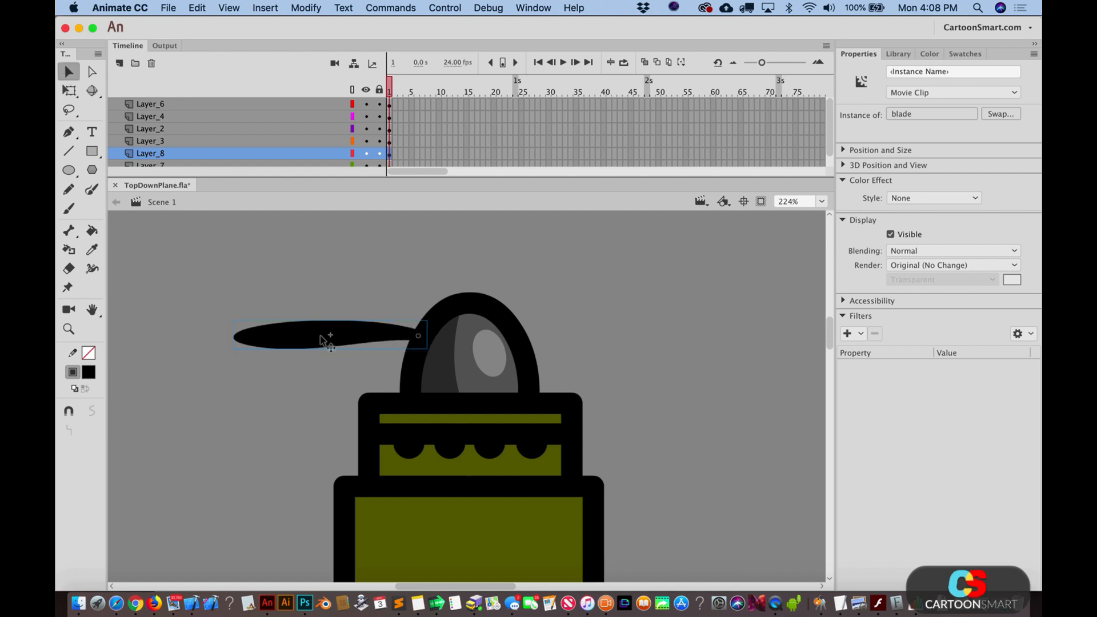
left_click_drag(321, 337, 645, 317)
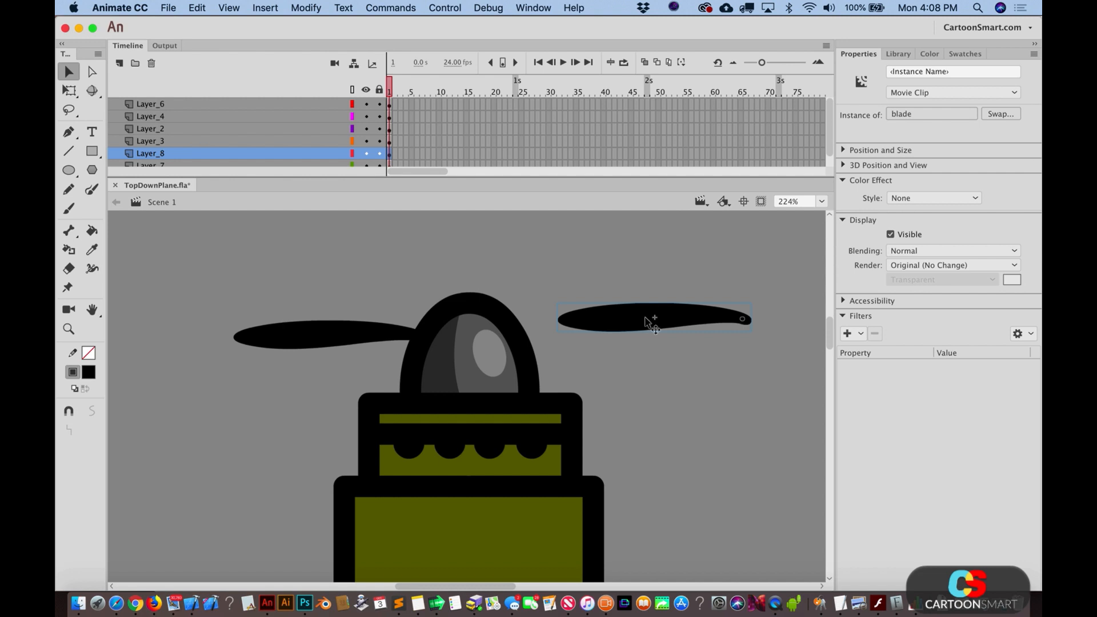
left_click_drag(651, 321, 562, 338)
left_click(69, 329)
left_click(462, 385, "alt")
left_click(486, 392, "alt")
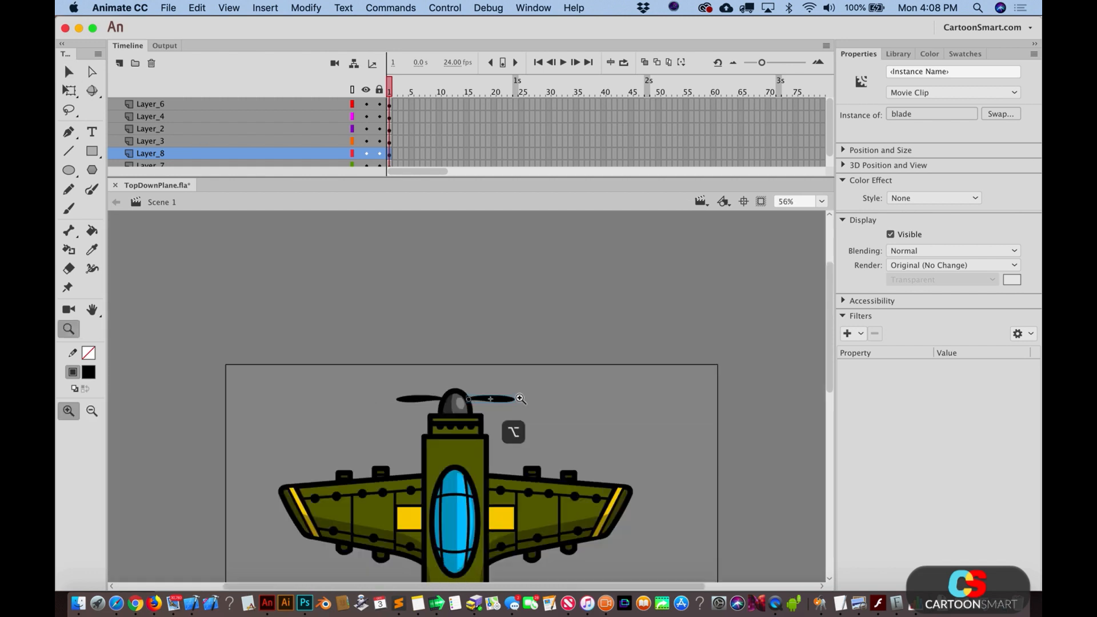
key("v")
scroll(485, 417, "down", 3)
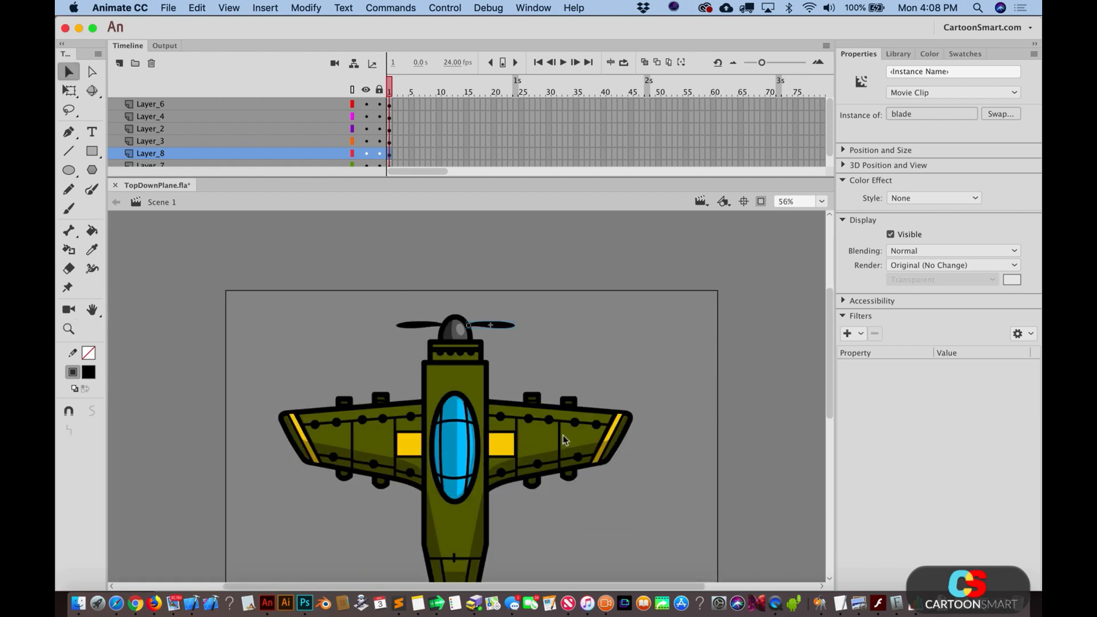
left_click(551, 341)
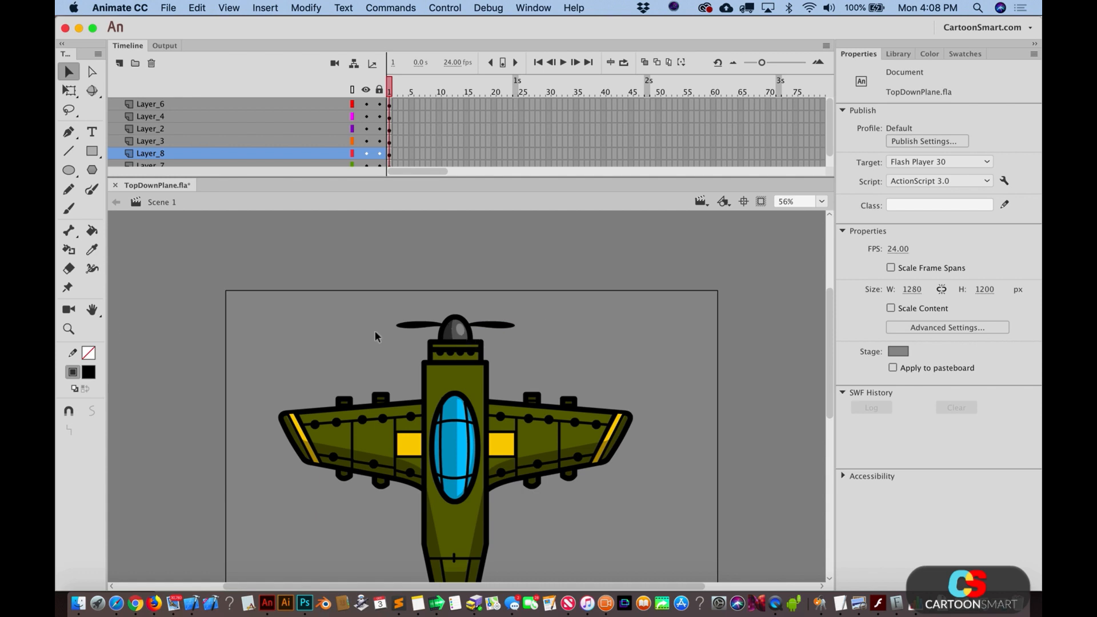
Step: Try to shorten the left propeller blade and shift it inward over the dome
key("z")
left_click_drag(309, 280, 580, 402)
key("v")
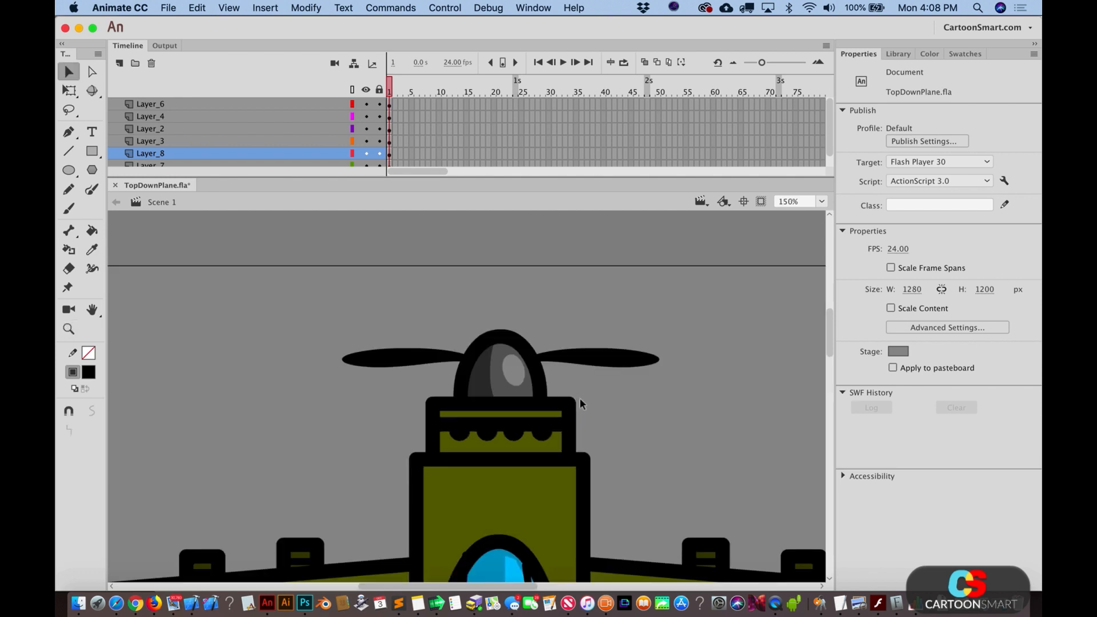
key("q")
left_click(623, 360)
scroll(639, 378, "up", 2)
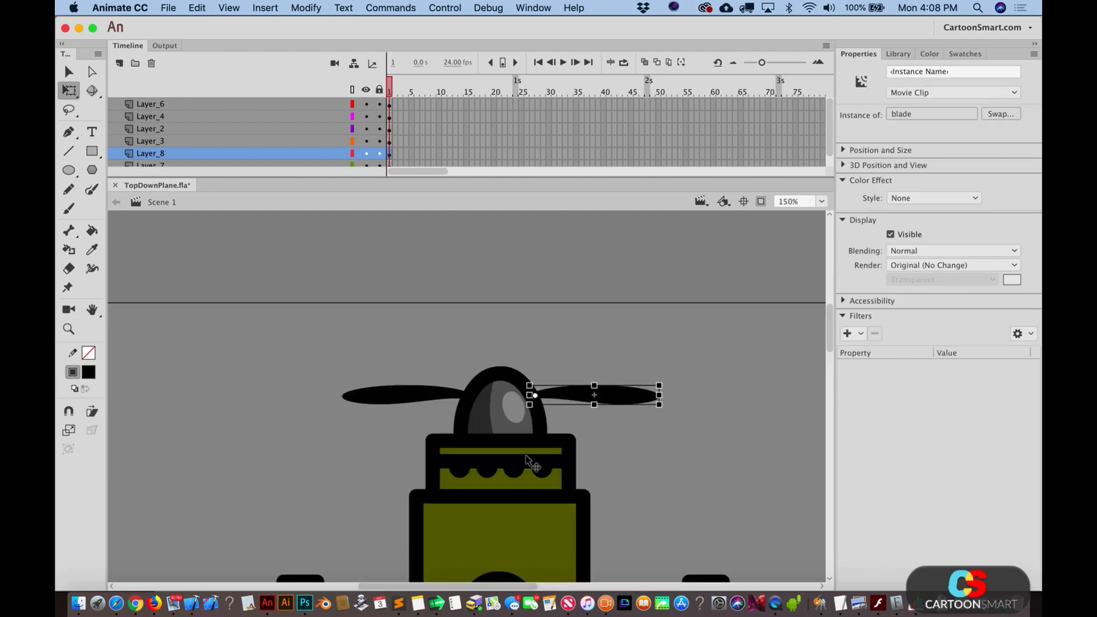
key("v")
scroll(465, 392, "down", 2)
key("q")
left_click(405, 359)
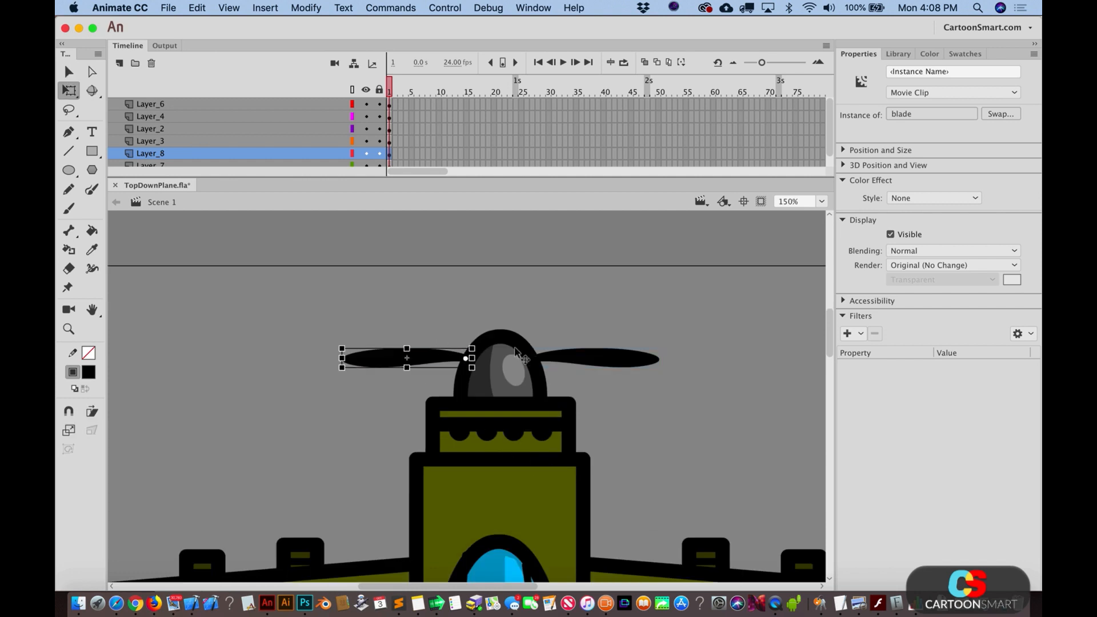
left_click_drag(343, 358, 409, 358)
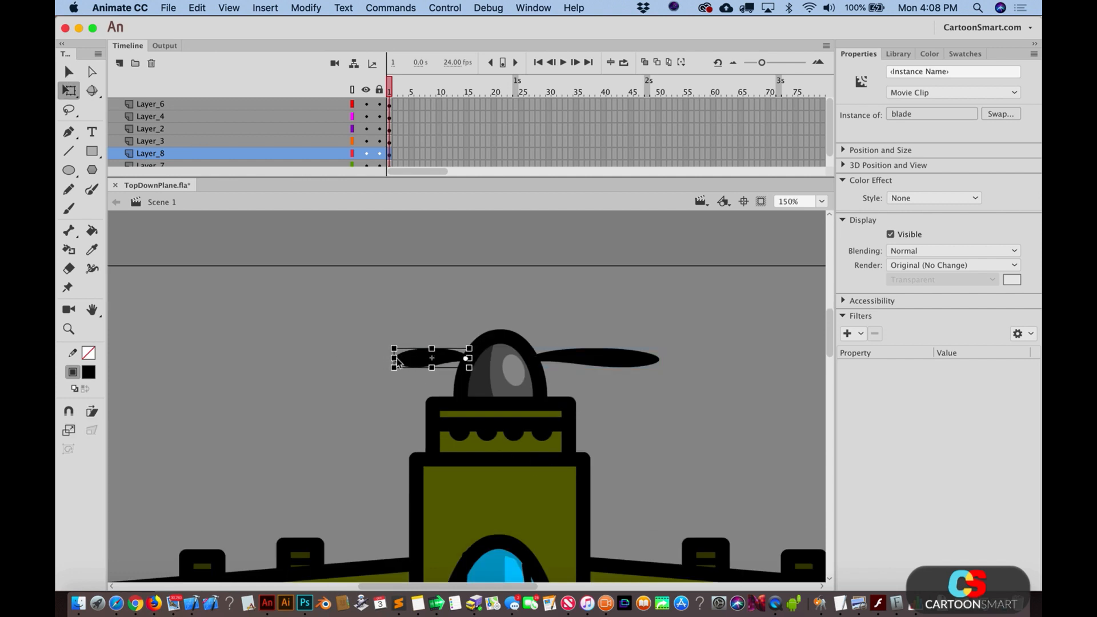
key("v")
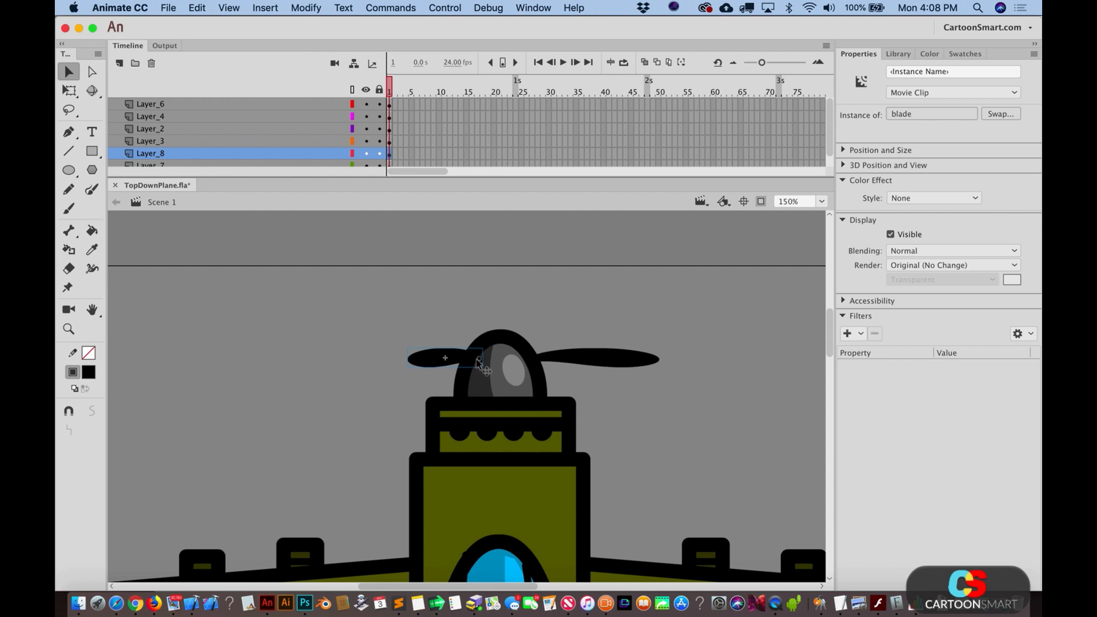
Step: Try to move the left blade in place onto the dome's layer and send it behind the dome
left_click(574, 360)
left_click(492, 373)
left_click(461, 357)
key("super+x")
left_click(482, 358)
key("super+shift+v")
key("super+shift+Down")
Step: Try to shorten and thicken the right propeller blade, tilt it slightly and nudge it up
left_click(637, 358)
key("q")
left_click_drag(646, 358, 639, 358)
key("v")
key("q")
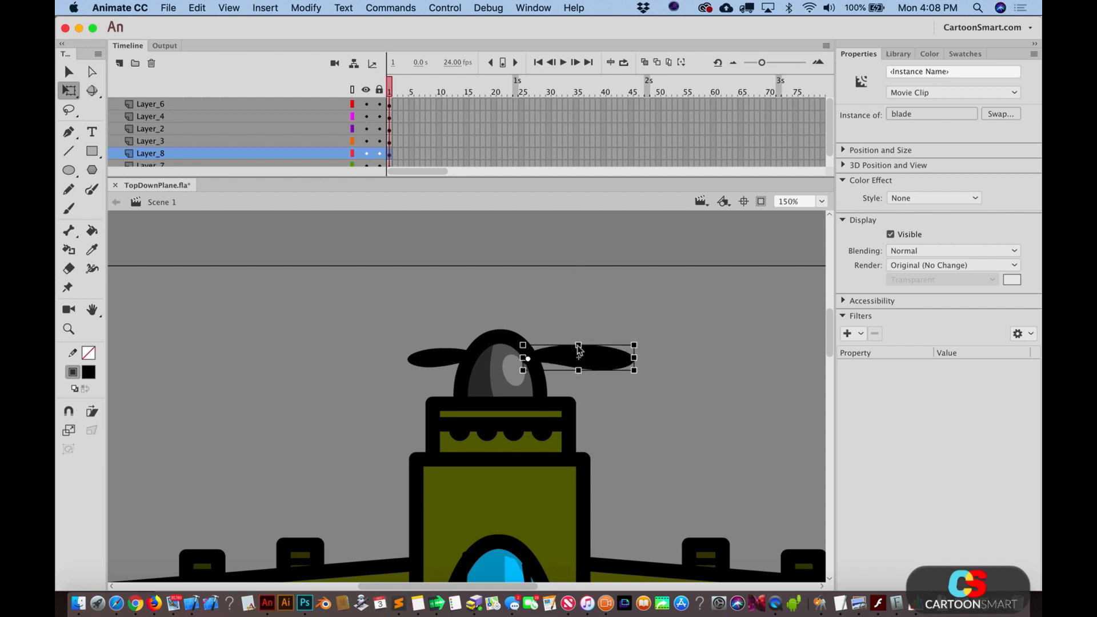
left_click_drag(634, 358, 622, 359)
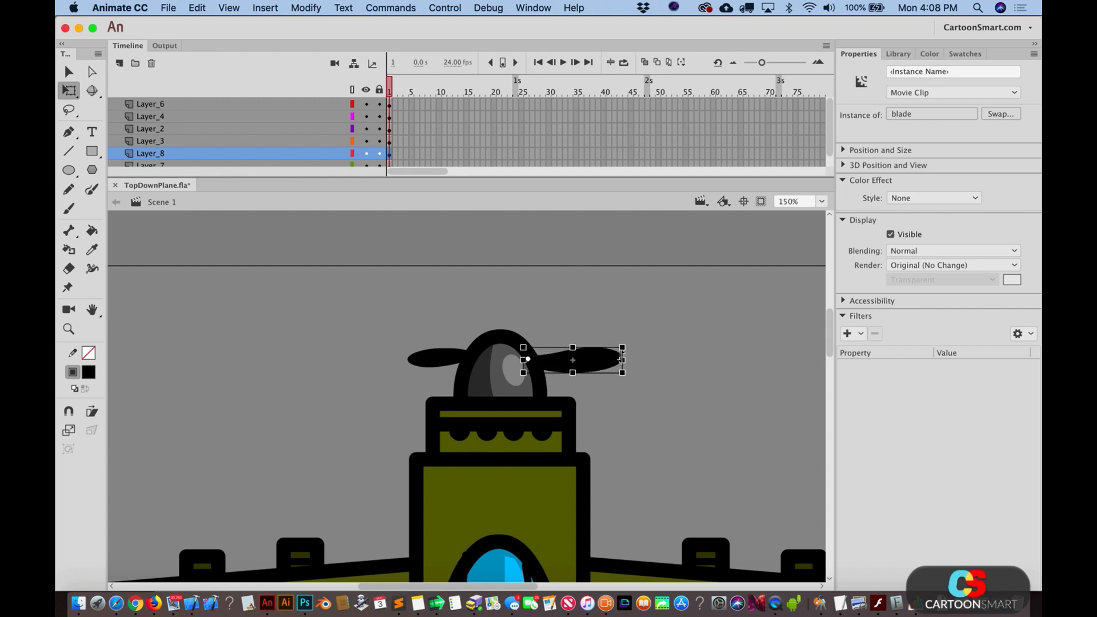
key("Up")
key("Up")
key("Up")
key("Up")
key("super+minus")
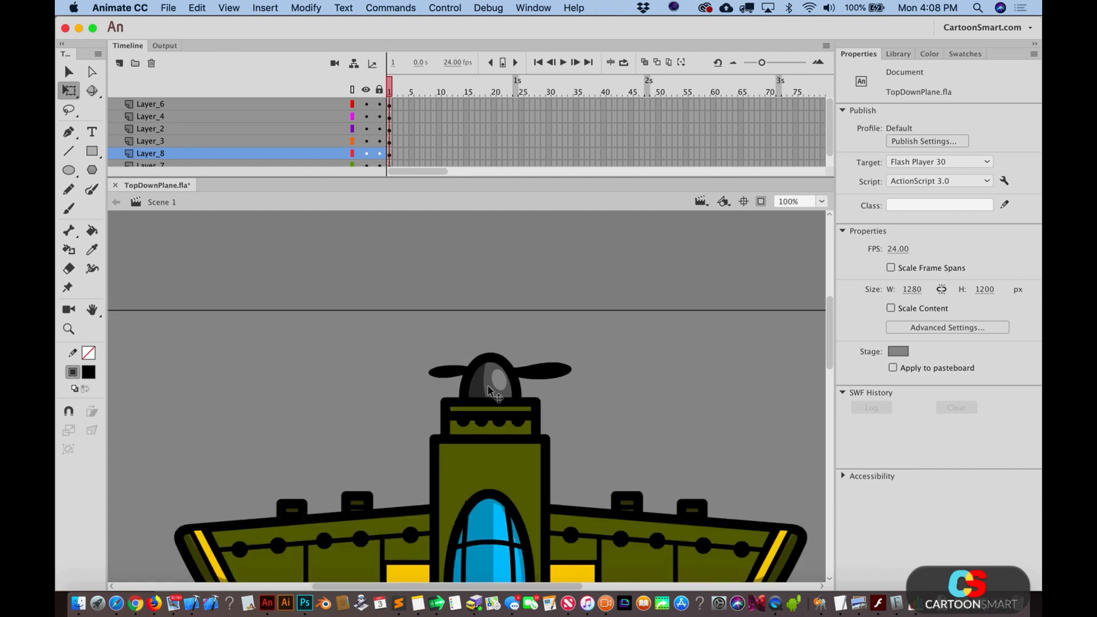
left_click(451, 375)
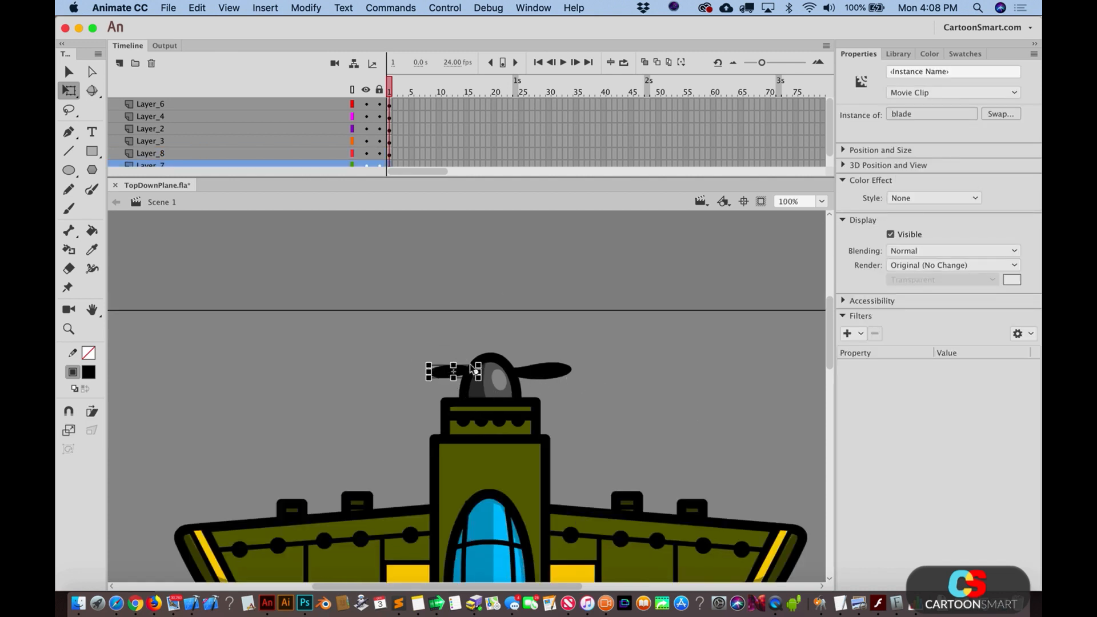
Step: Undo the size, position and layer changes made to both propeller blades
key("super+z")
key("super+z")
key("super+z")
key("super+z")
key("super+z")
key("super+z")
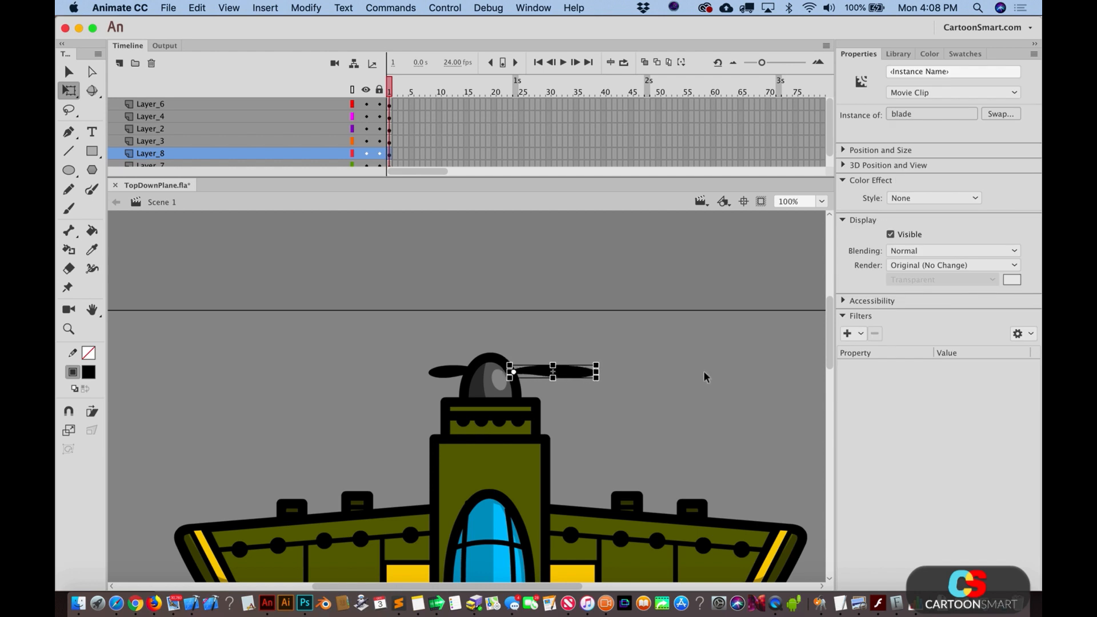
key("super+z")
key("super+z")
key("super+z")
key("super+z")
key("super+z")
key("super+z")
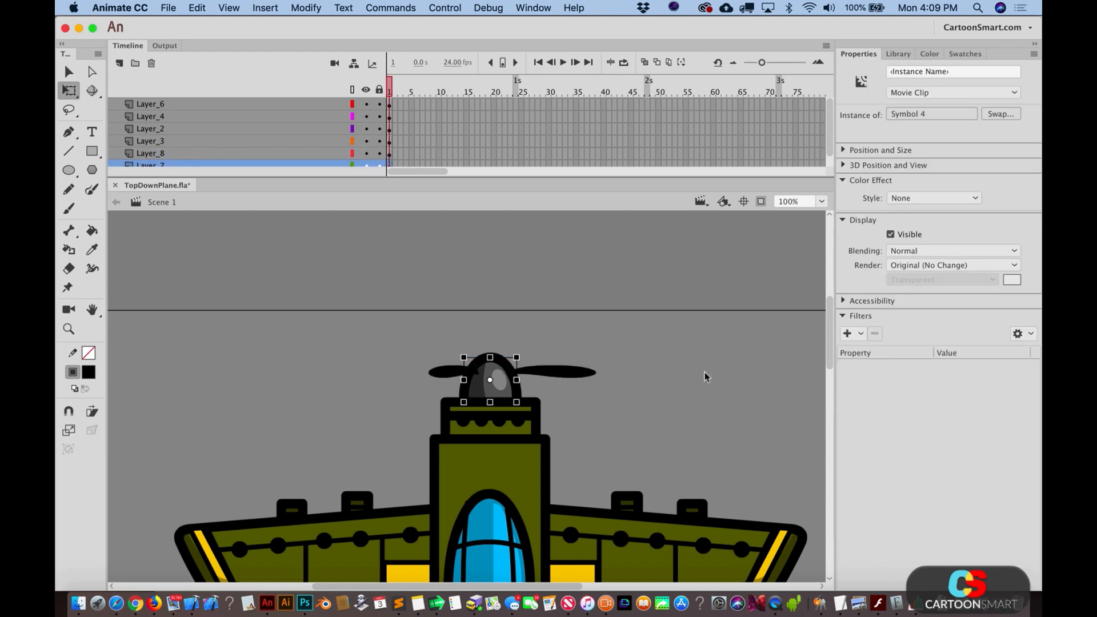
key("super+z")
key("super+z")
key("super+z")
key("super+z")
key("v")
left_click(203, 360)
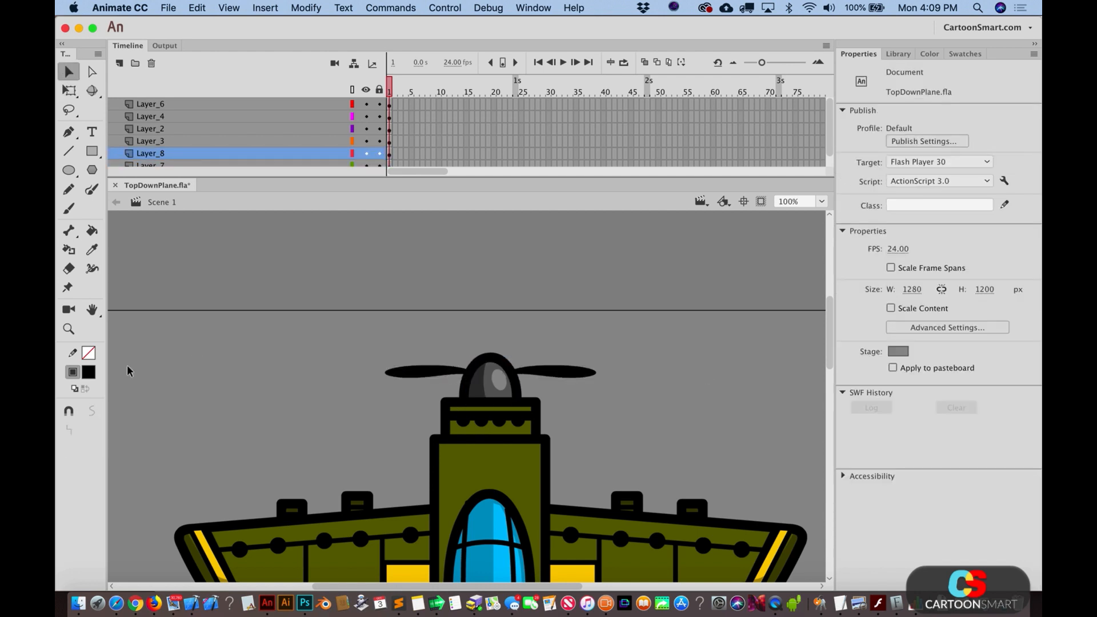
Step: Open the Middle of plane symbol for editing
left_click(69, 328)
left_click(489, 428, "alt")
scroll(533, 458, "down", 3)
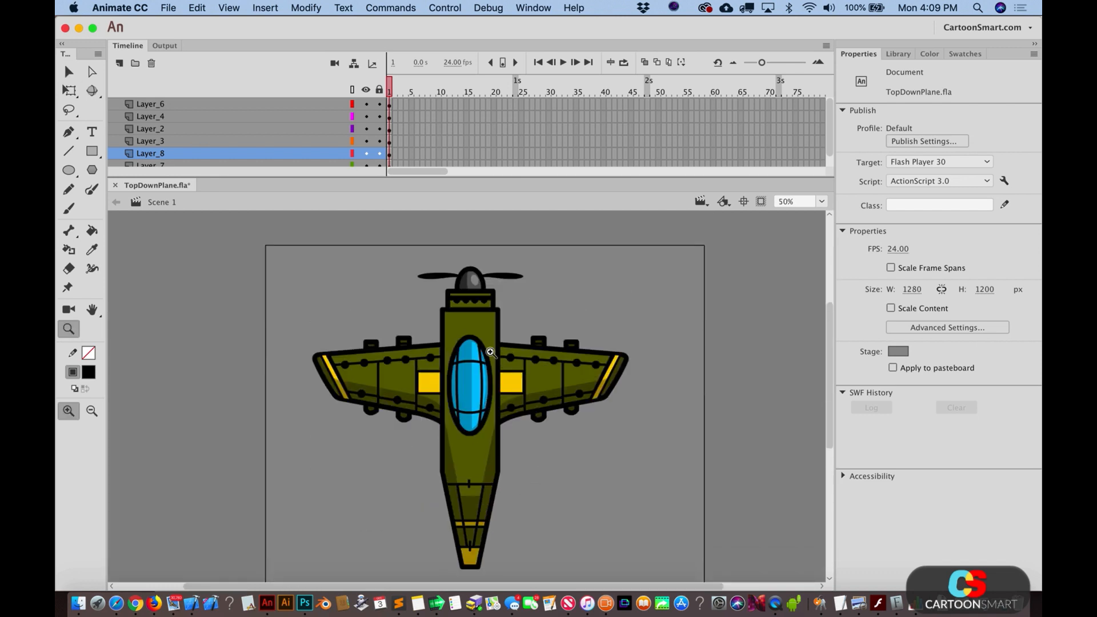
key("v")
left_click(464, 320)
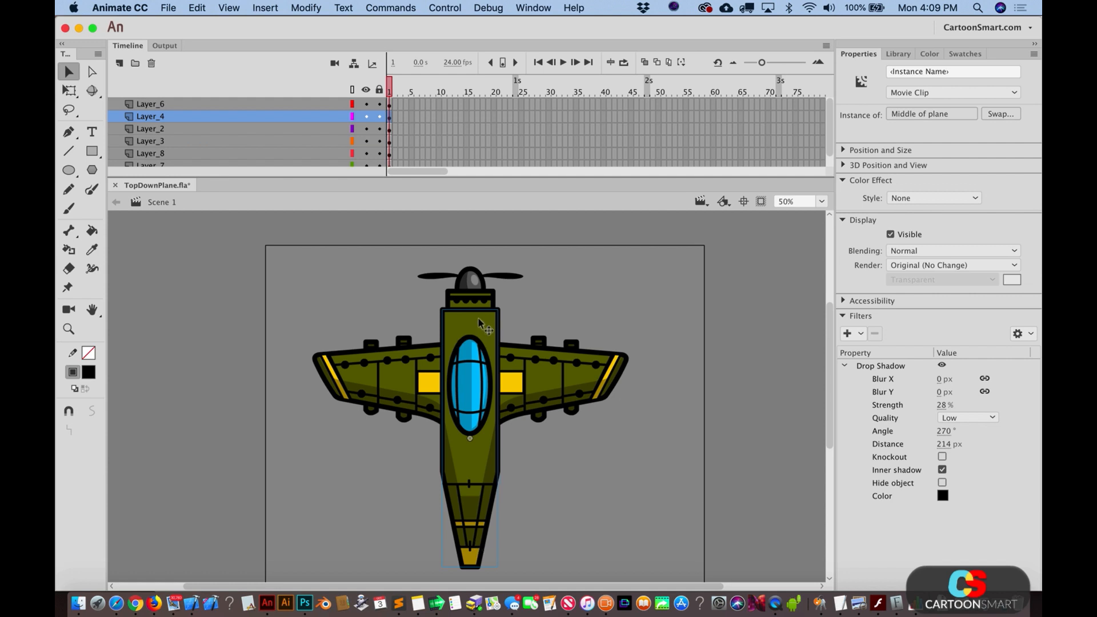
double_click(465, 320)
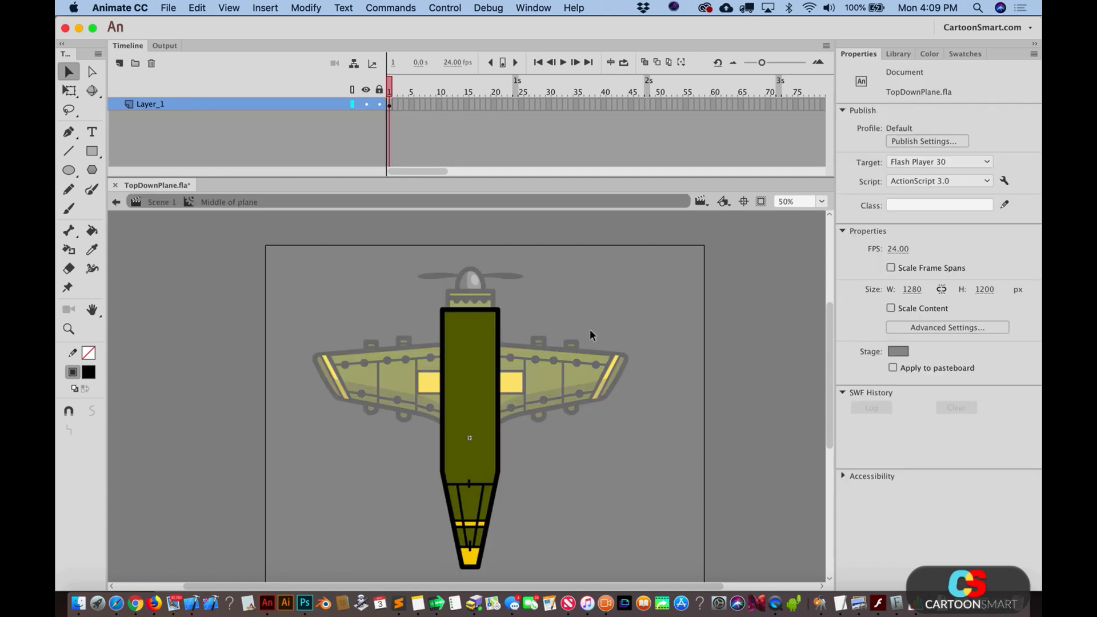
key("z")
left_click_drag(389, 261, 556, 500)
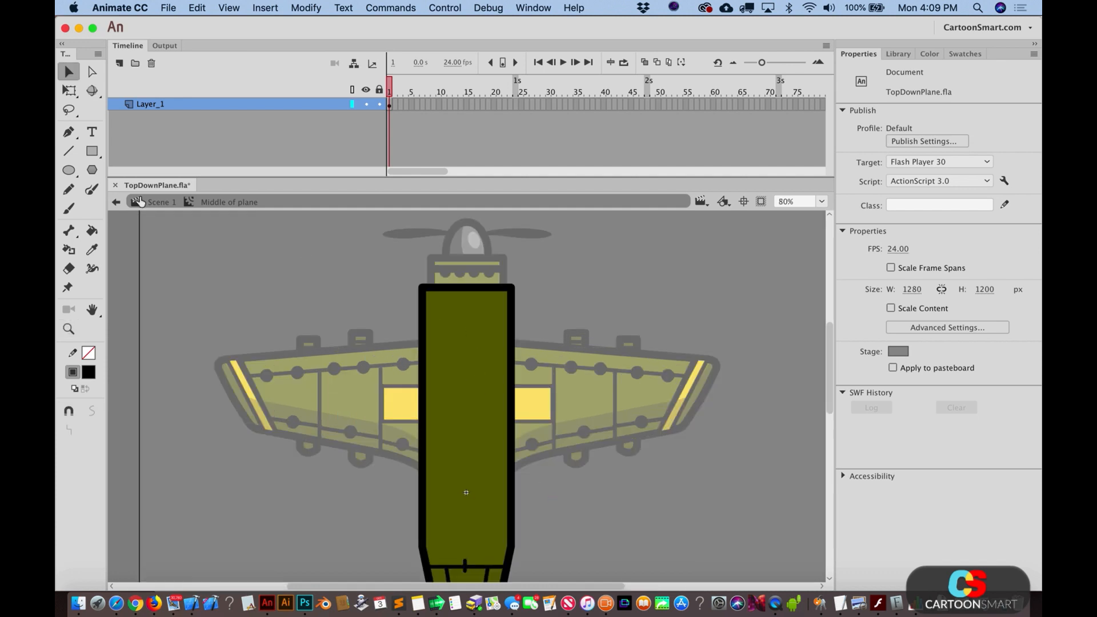
Step: Draw a vertical and a horizontal line with a 7-point stroke, forming a small panel in the fuselage's upper-left corner
left_click(75, 153)
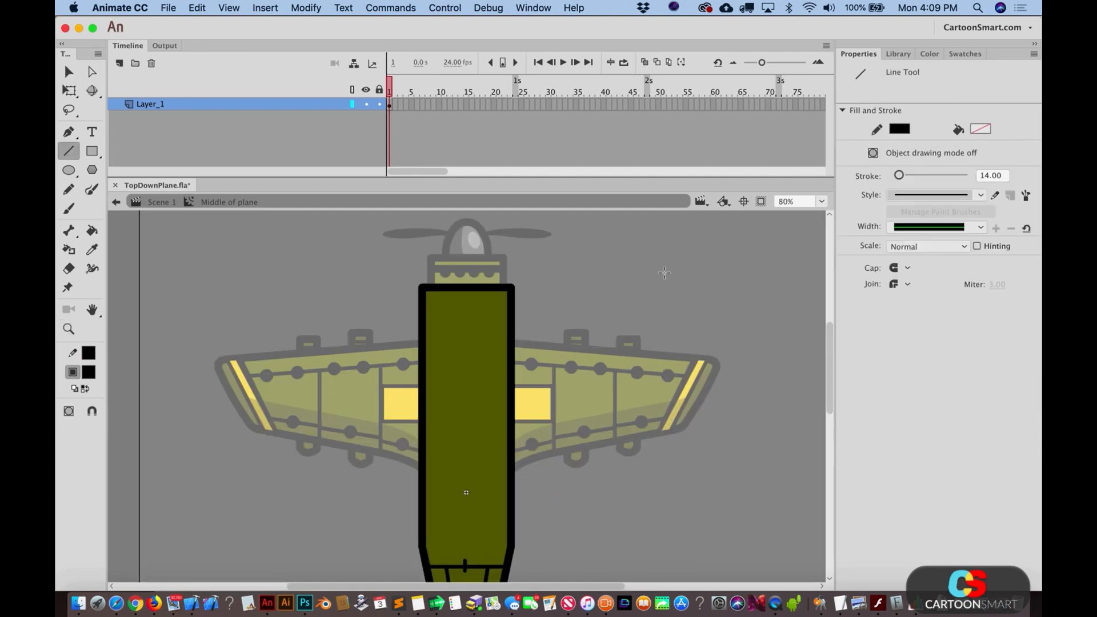
double_click(993, 175)
type("7")
key("Tab")
mouse_move(439, 290)
left_mouse_down()
mouse_move(437, 364)
mouse_move(438, 330)
mouse_move(423, 331)
left_mouse_up()
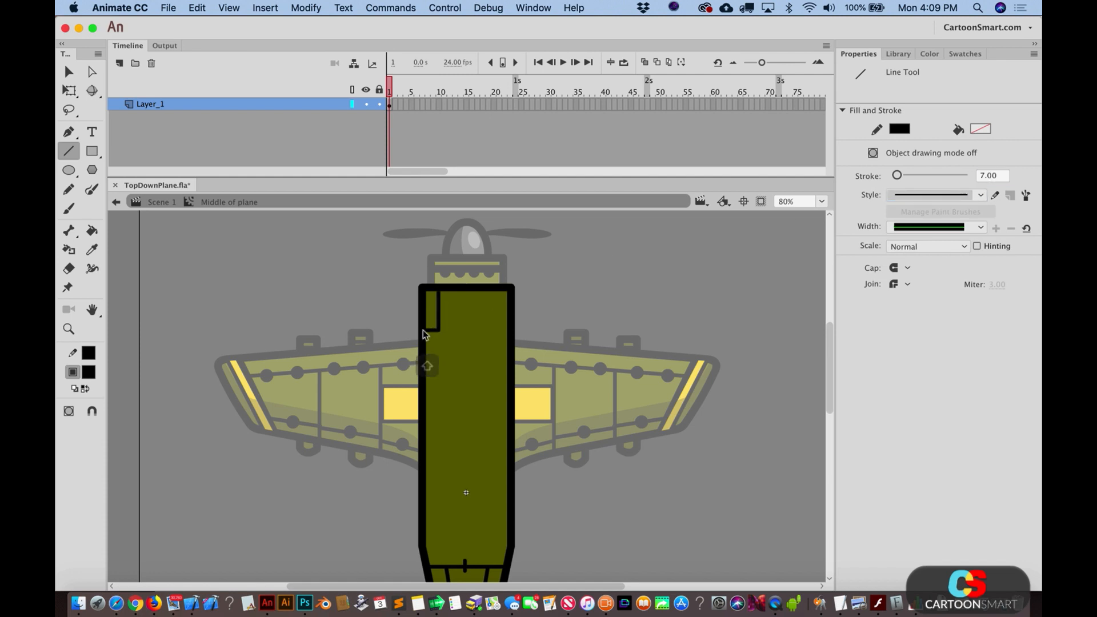
Step: Duplicate the corner panel lines in place, flip the copy horizontally and move it to the fuselage's upper-right corner
key("v")
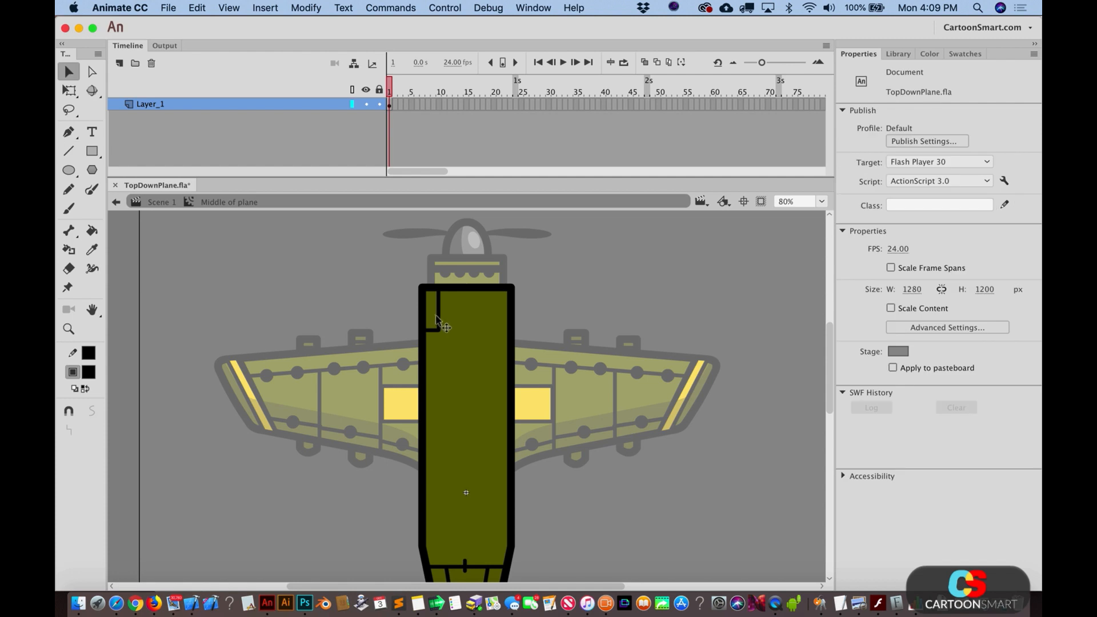
left_click(438, 320)
key("super+shift+v")
key("shift+Right")
key("shift+Right")
key("shift+Right")
key("shift+Right")
key("shift+Right")
key("shift+Right")
key("shift+Right")
key("shift+Right")
key("shift+Right")
key("shift+Right")
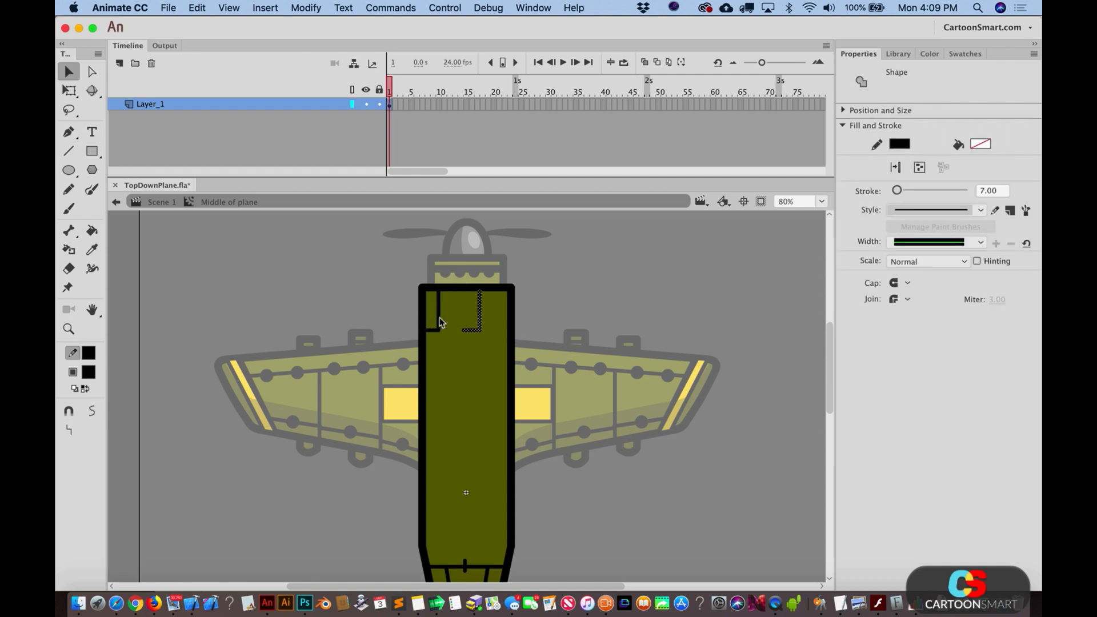
key("super+shift+h")
key("shift+Right")
key("shift+Right")
key("shift+Right")
double_click(549, 289)
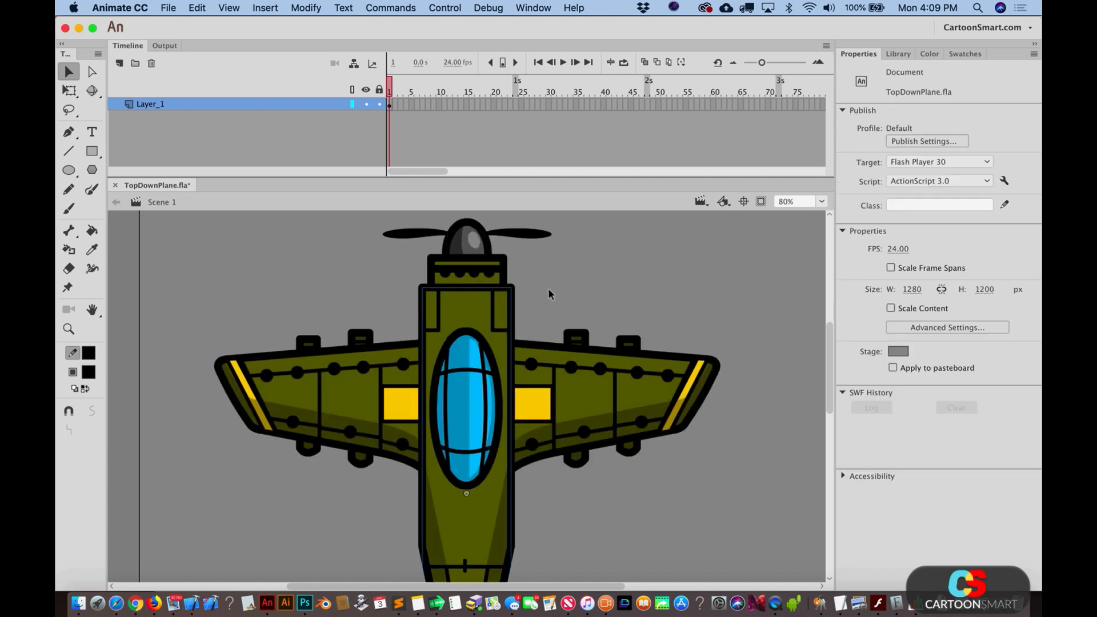
Step: Nudge the upper-right panel lines inside the Middle of plane symbol slightly outward, and return to the main scene
double_click(500, 309)
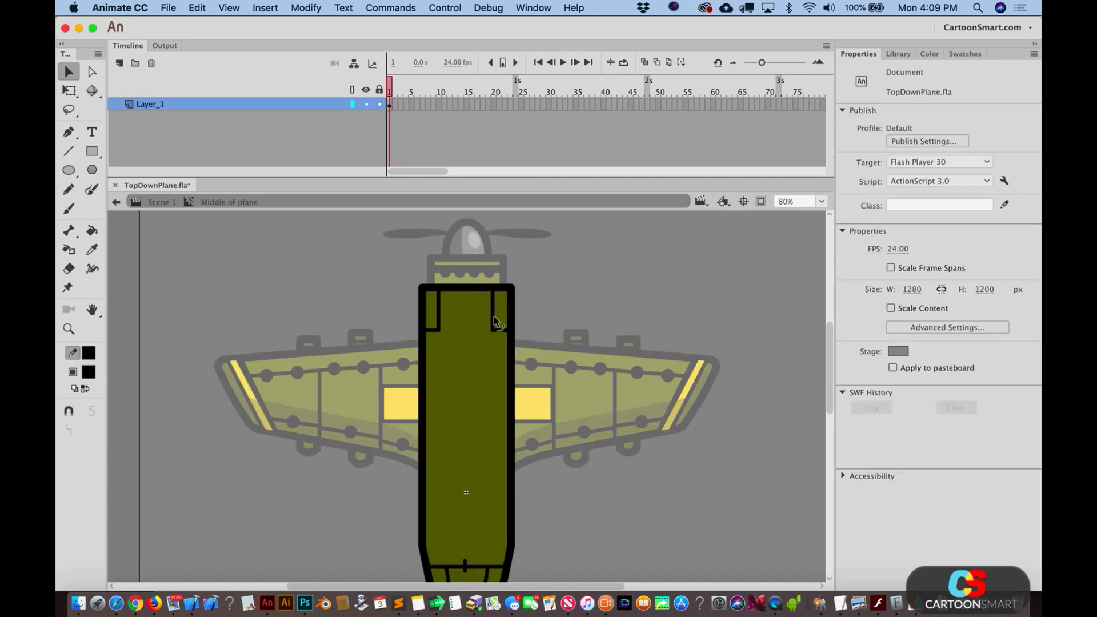
double_click(495, 321)
double_click(549, 321)
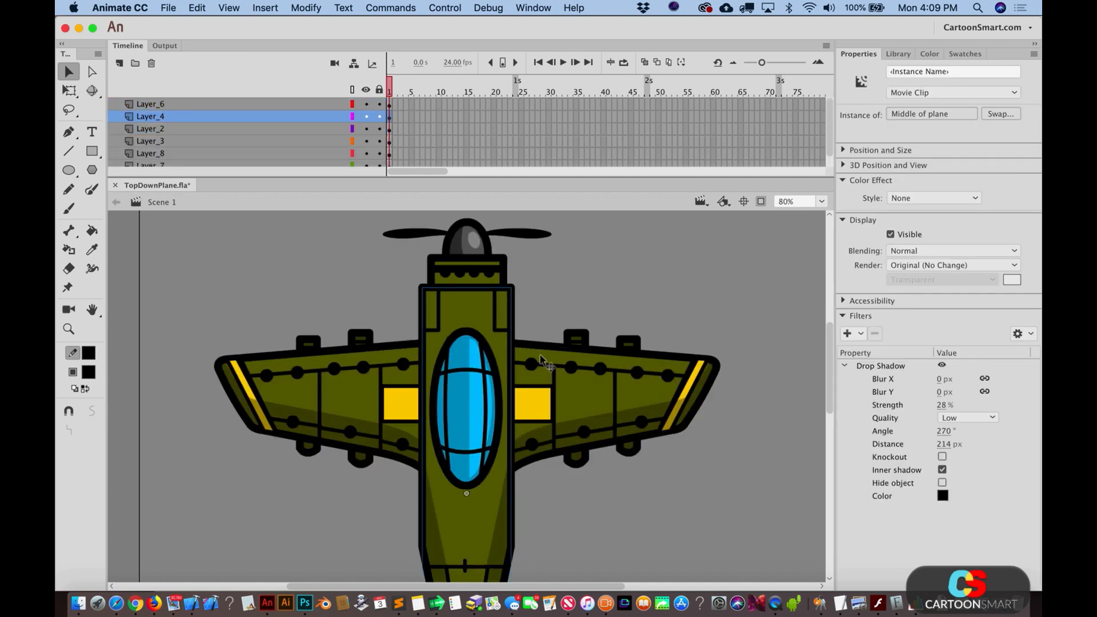
Step: Copy a Black circle from inside the Wing symbol and paste it into the Middle of plane symbol
double_click(571, 368)
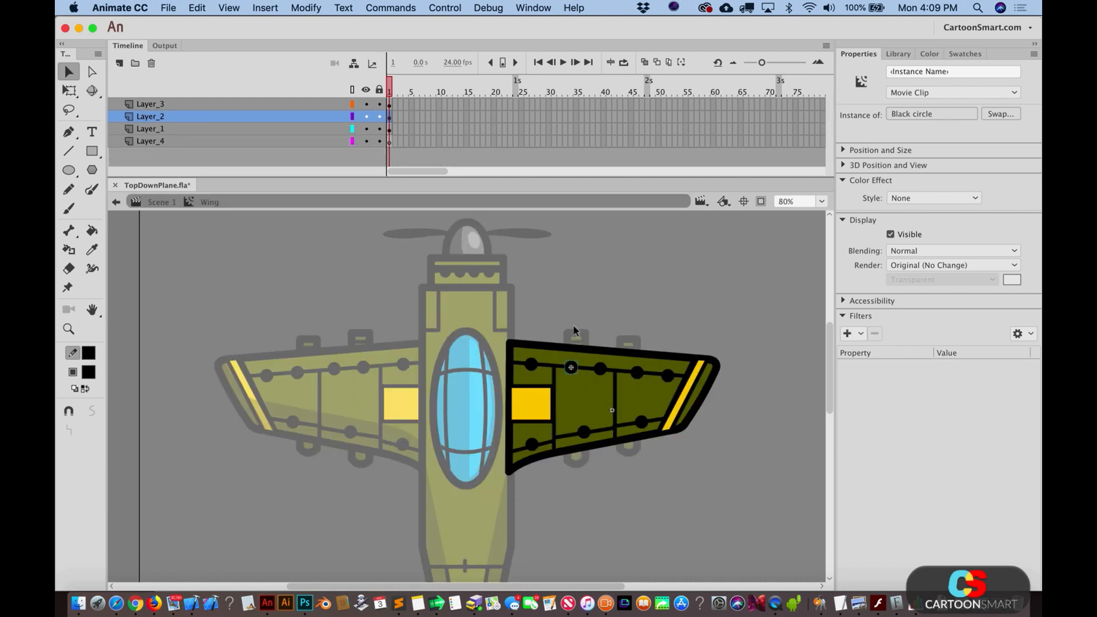
double_click(568, 297)
left_click(512, 366)
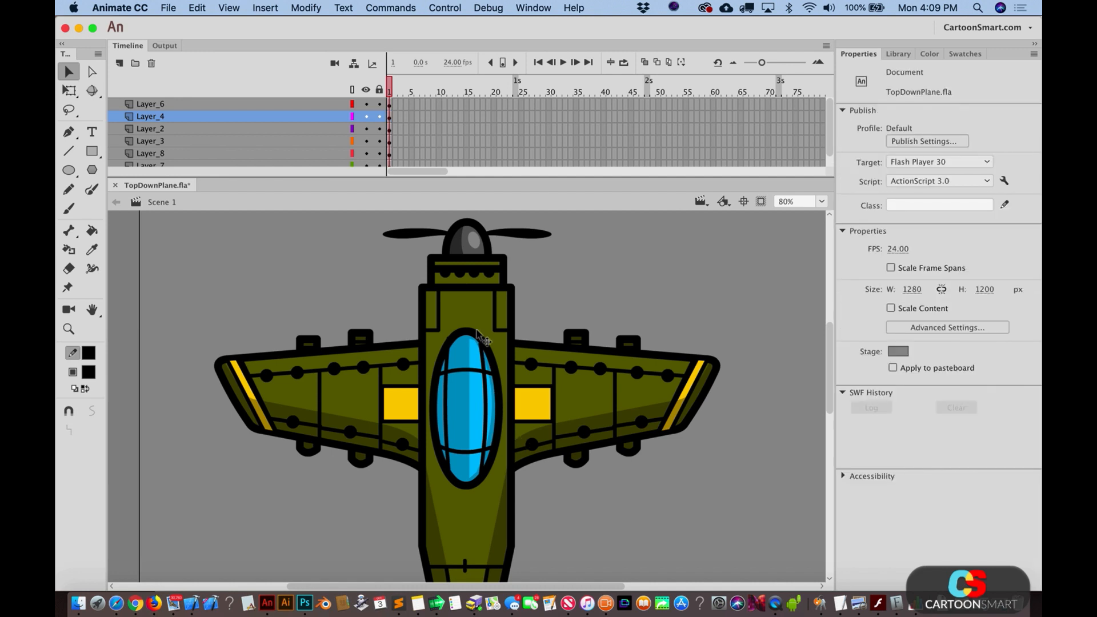
left_click(471, 295)
double_click(471, 295)
key("ctrl+v")
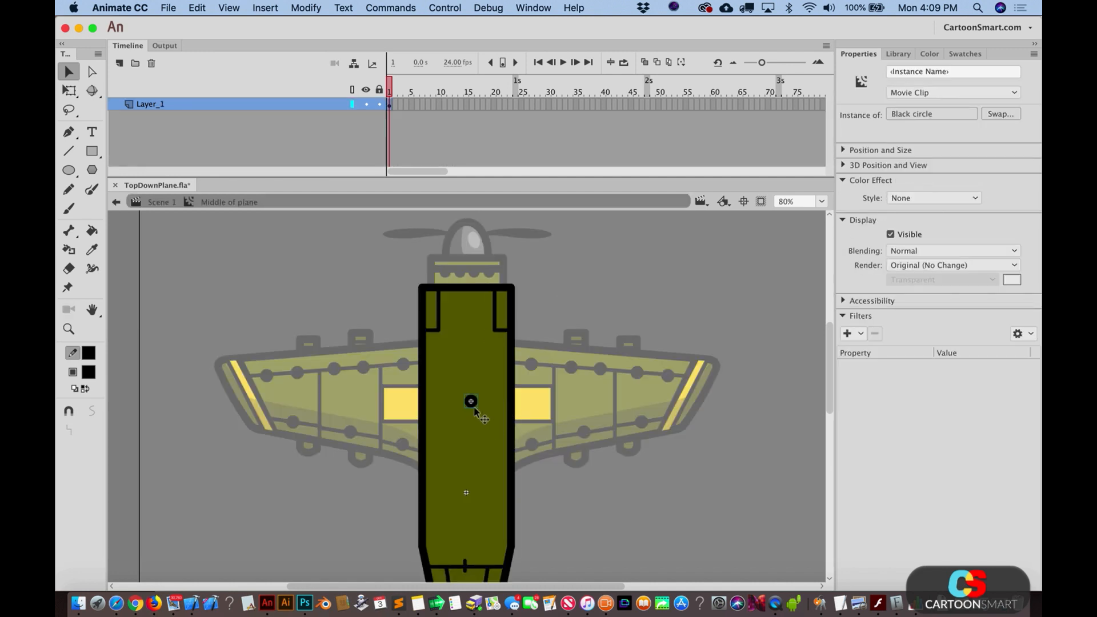
Step: Place the pasted circle on the upper-left panel's vertical line and scale it to 70%
left_click_drag(473, 404, 441, 309)
key("ctrl+alt+s")
type("70")
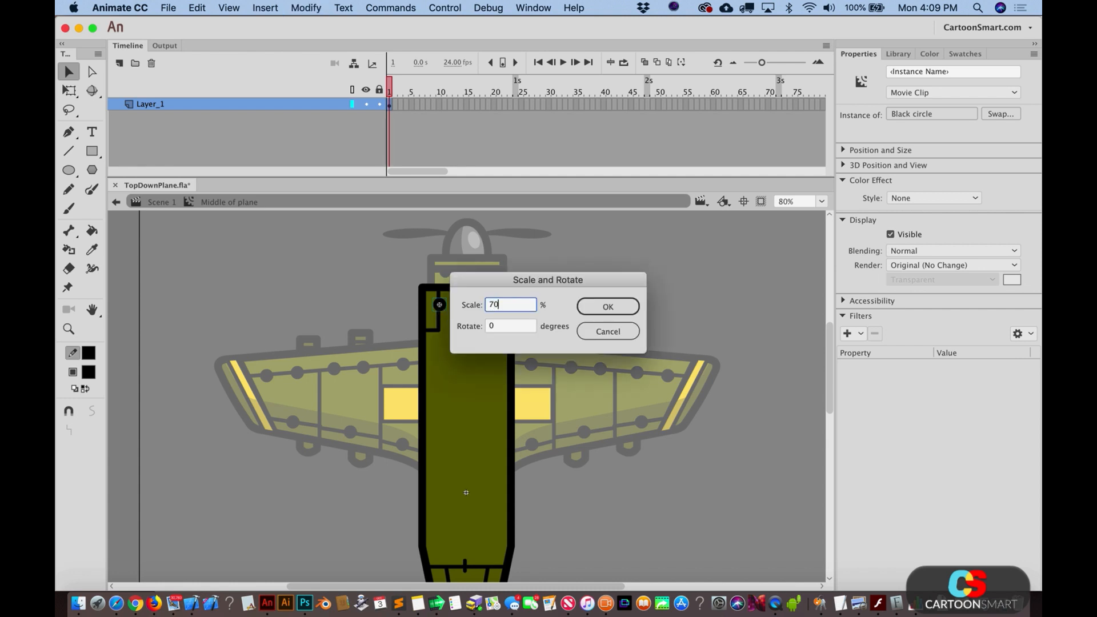
key("Return")
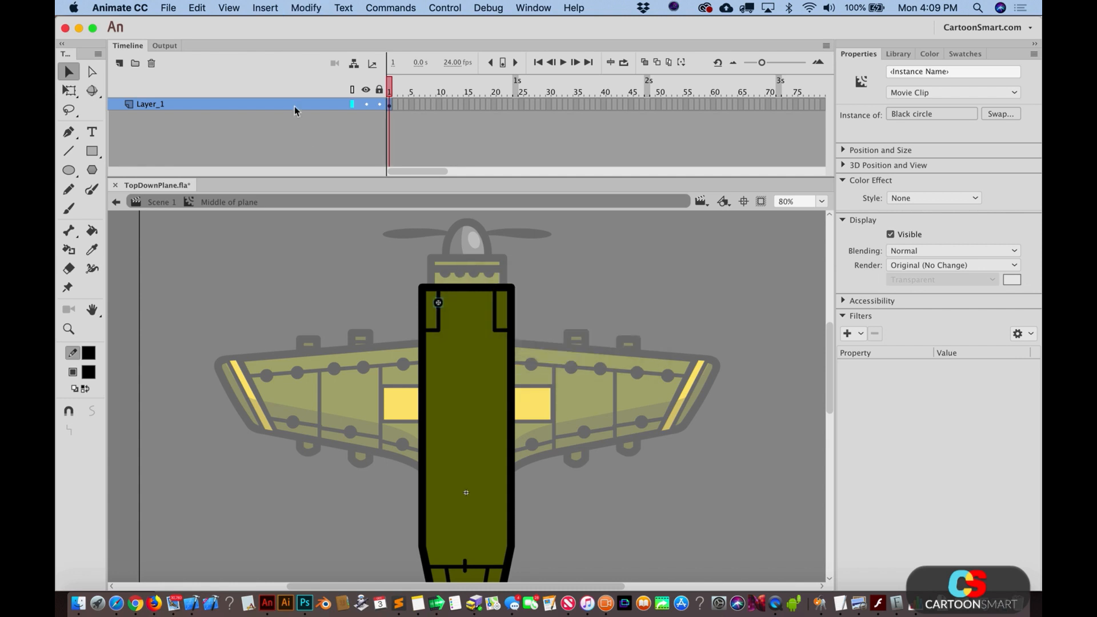
left_click(315, 6)
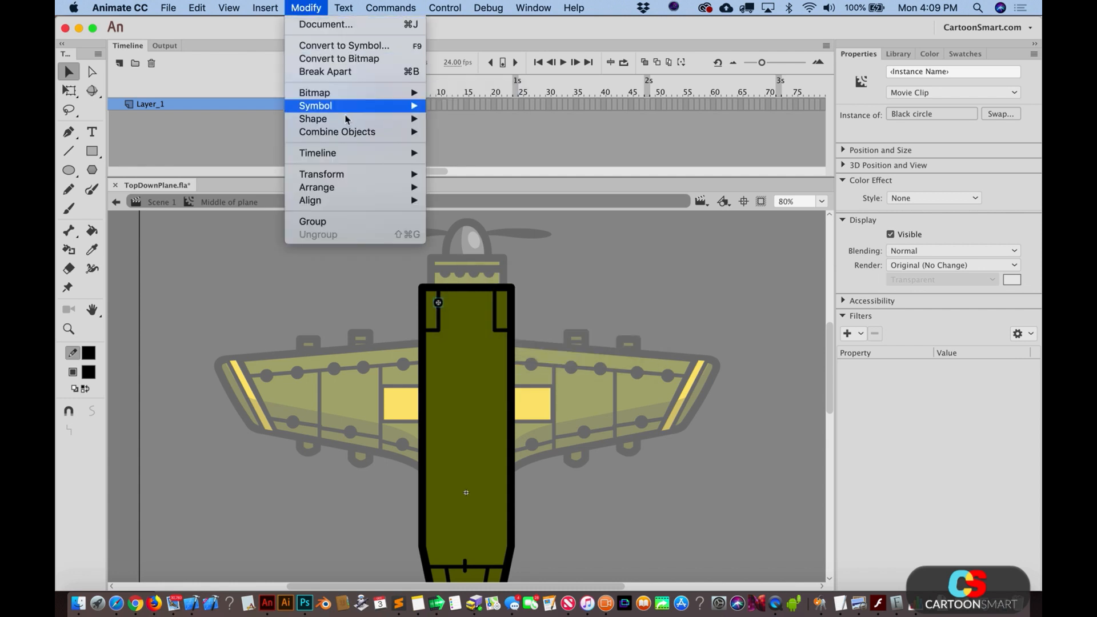
mouse_move(351, 118)
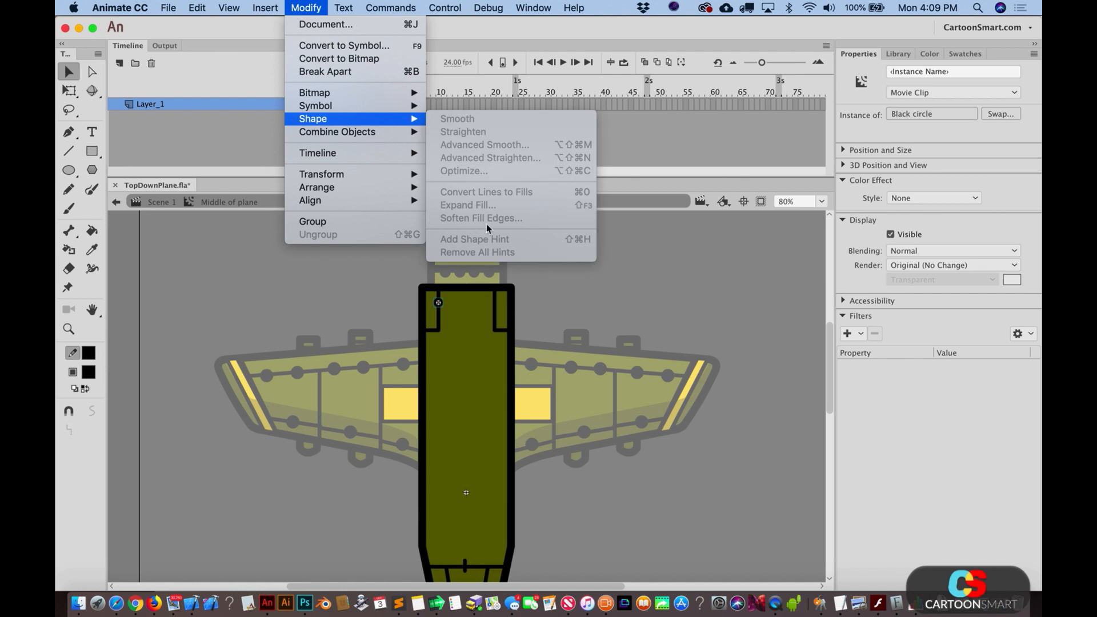
mouse_move(374, 174)
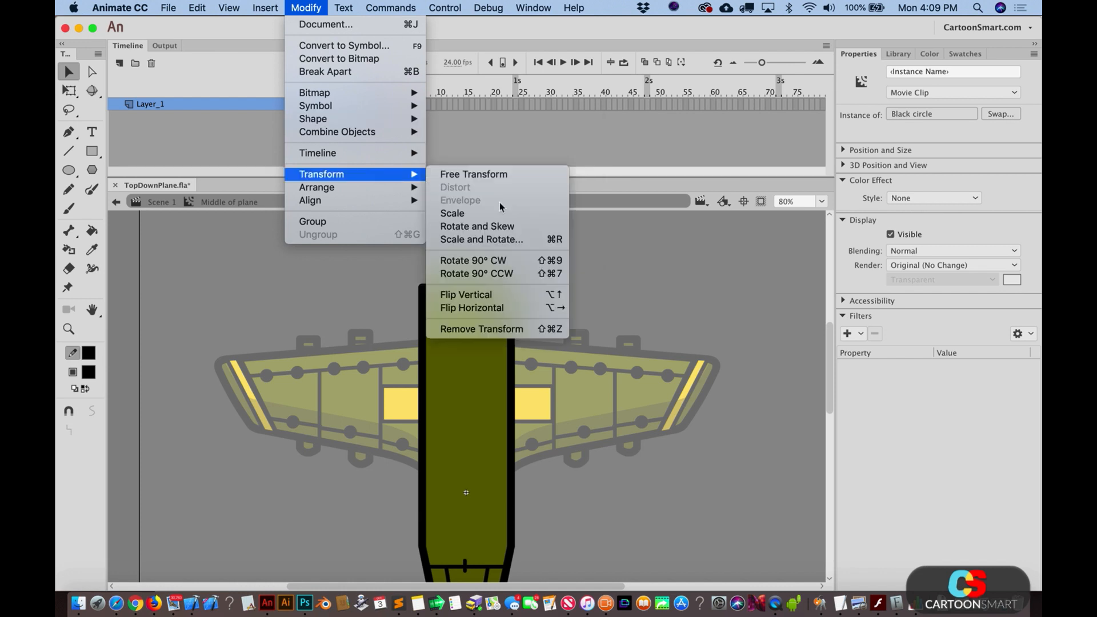
left_click(489, 244)
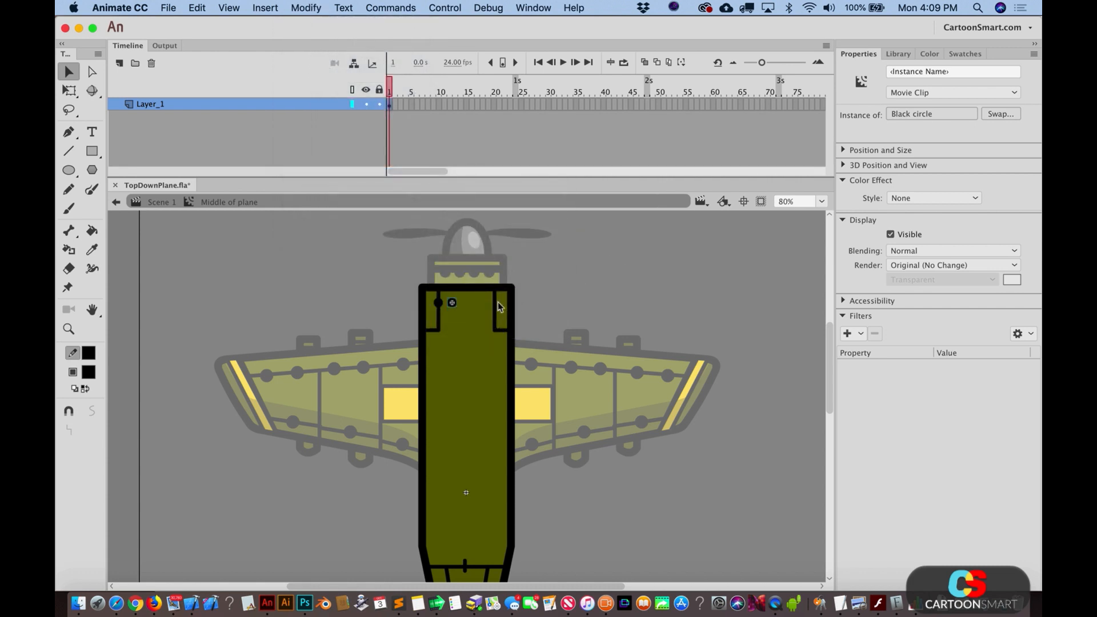
Step: Duplicate the small circle into an evenly spaced row across the fuselage's upper end, and return to the main scene
key("super+d")
key("super+d")
key("super+d")
left_click(564, 309)
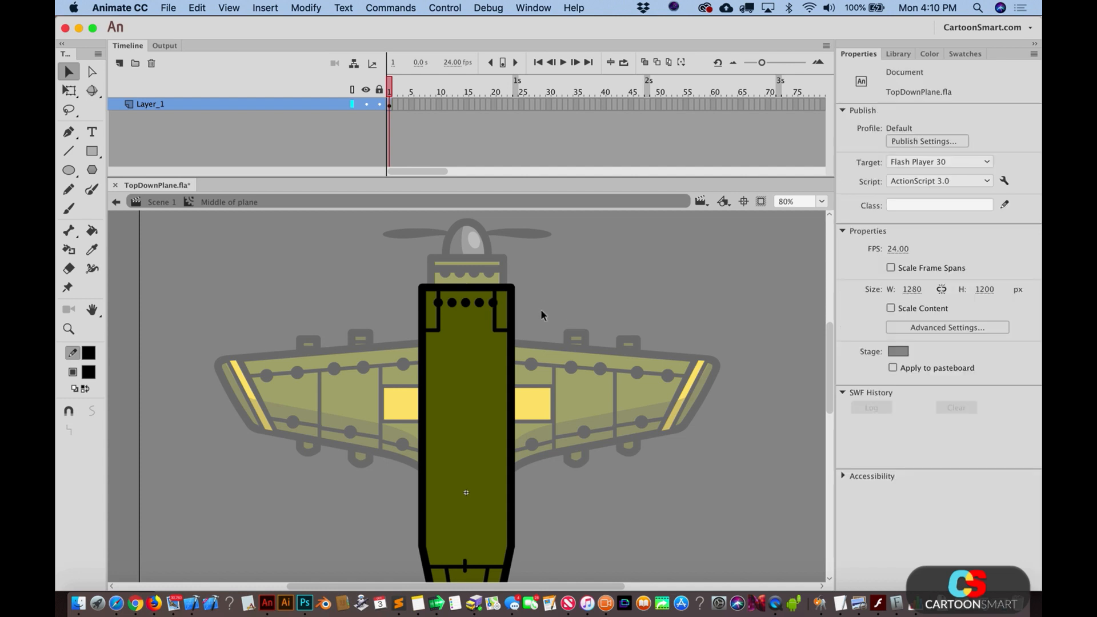
left_click(495, 303)
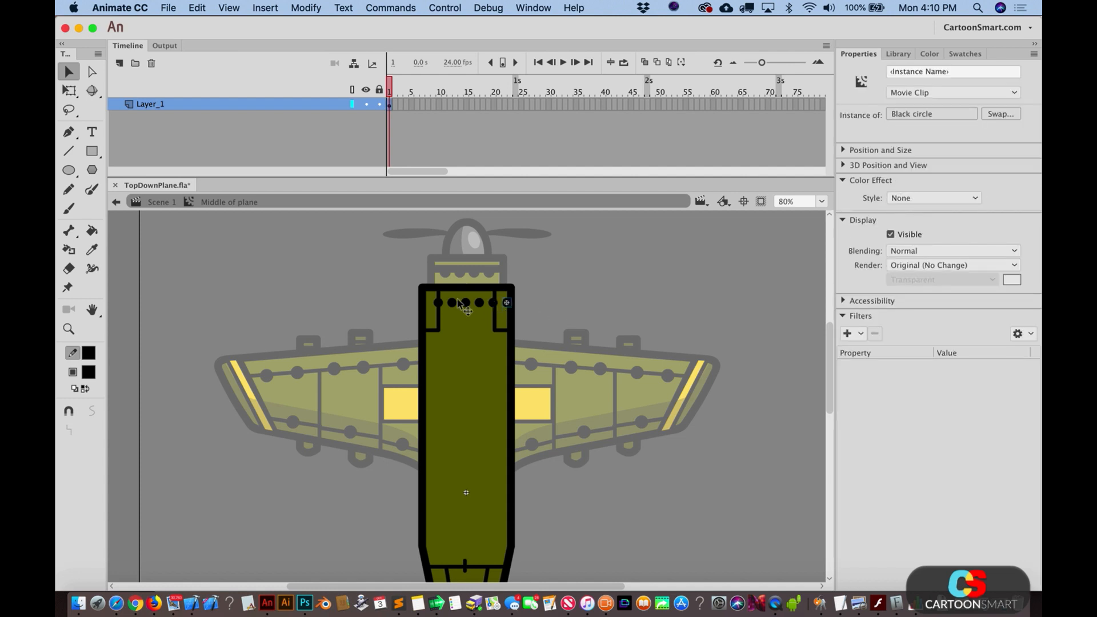
double_click(366, 272)
left_click(588, 296)
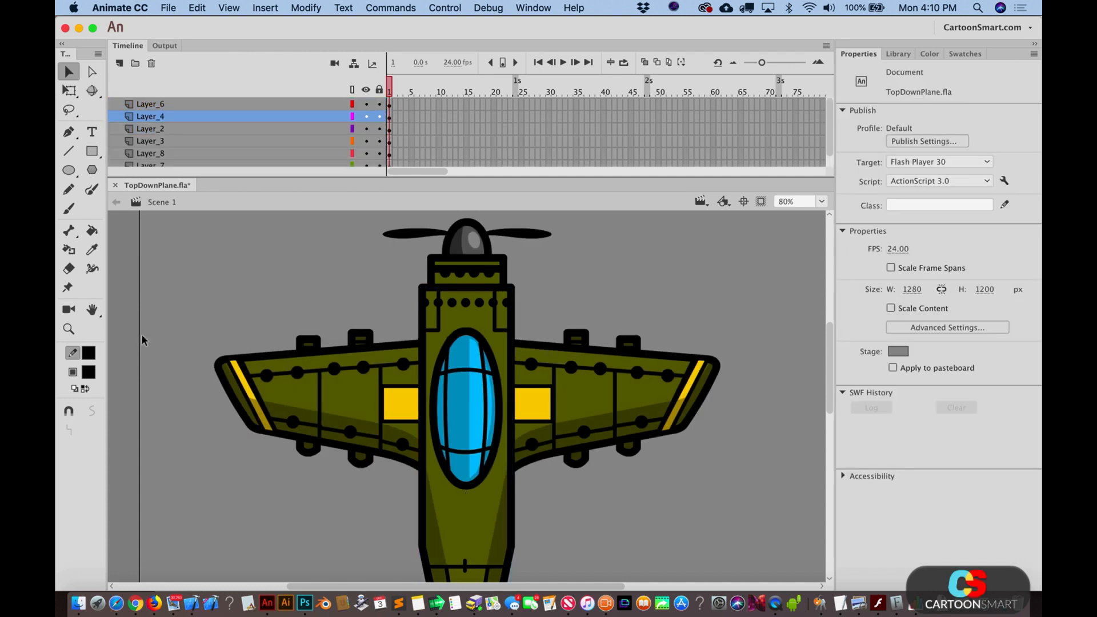
Step: Apply a Tint color effect to the nose section between the fuselage and the propeller dome
left_click(68, 329)
left_click(465, 480, "alt")
left_click_drag(341, 292, 644, 537)
key("v")
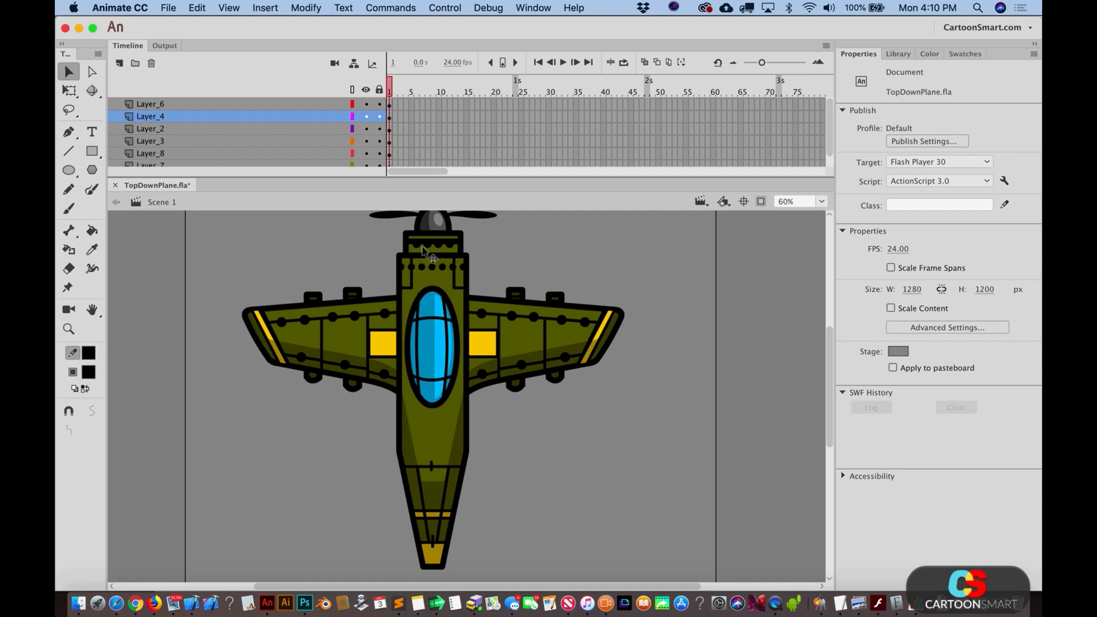
left_click(413, 268)
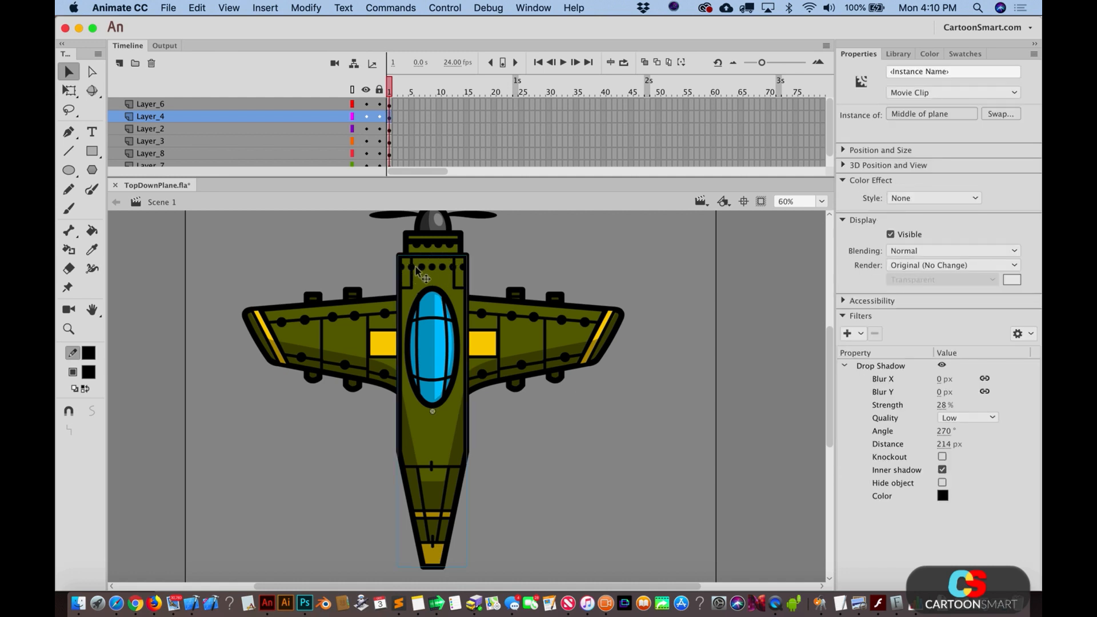
left_click(452, 246)
left_click(471, 256)
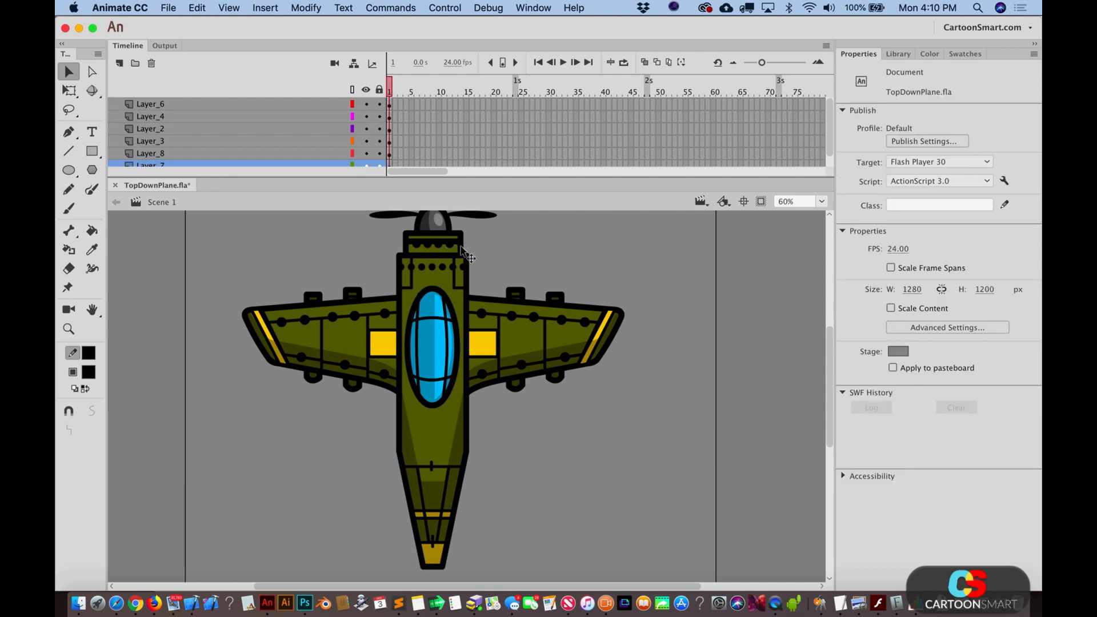
left_click(461, 249)
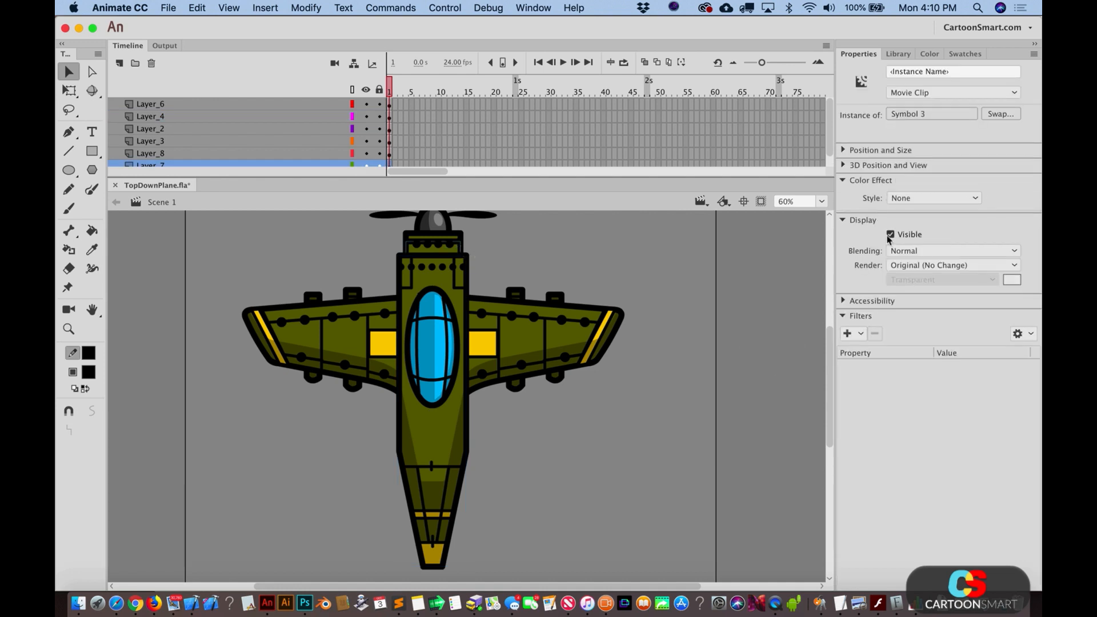
left_click(903, 201)
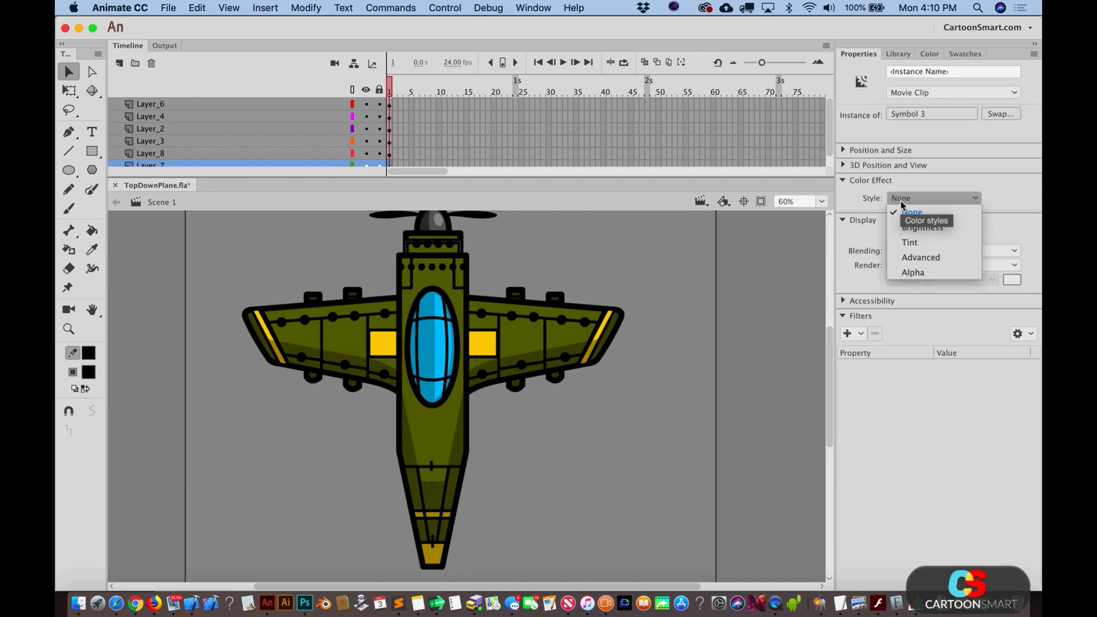
left_click(912, 244)
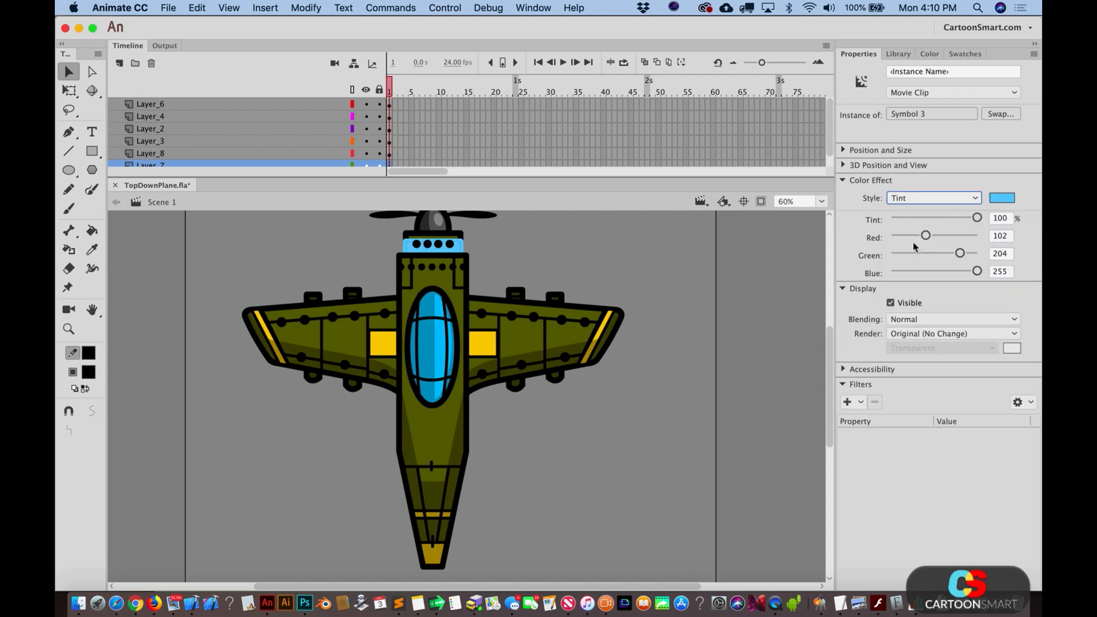
Step: Set the nose section's tint color to black at 47% strength
left_click(998, 197)
left_click(787, 242)
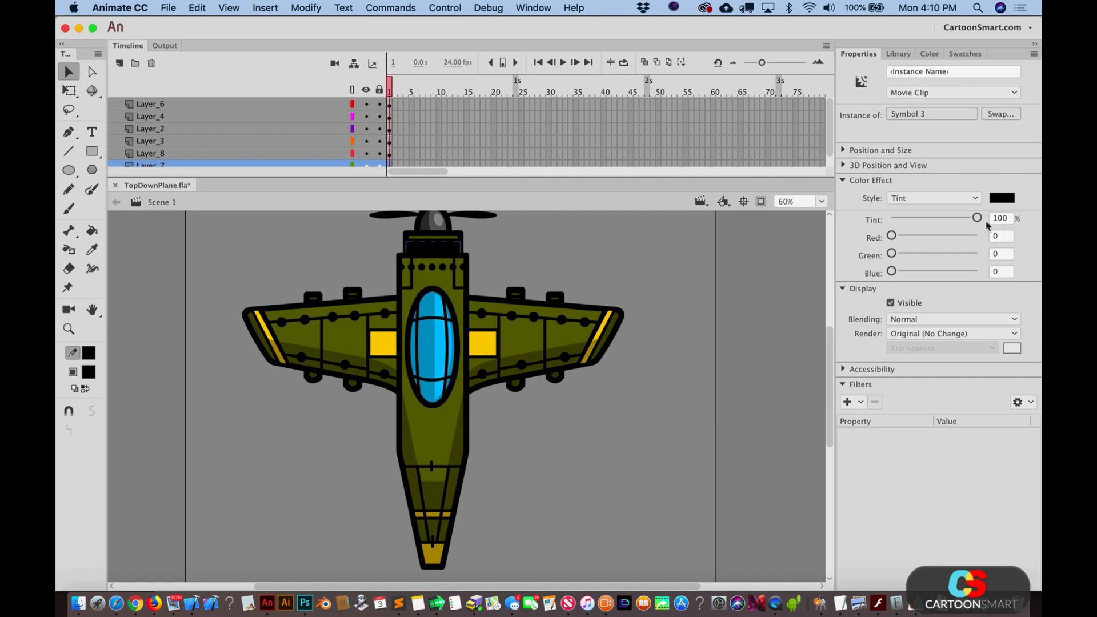
left_click_drag(977, 219, 932, 227)
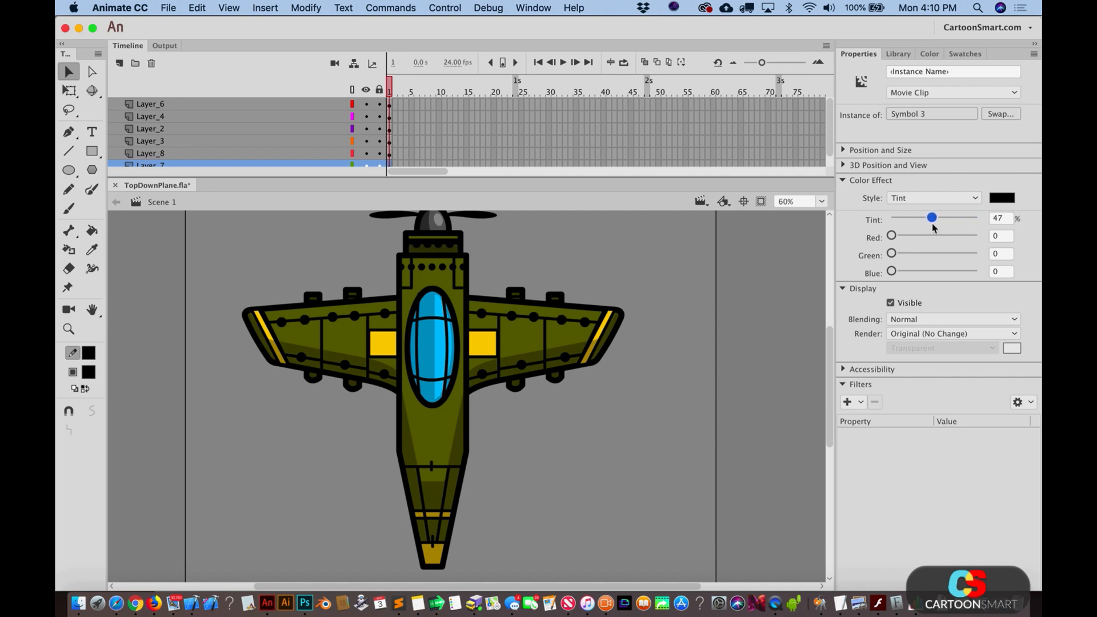
left_click(610, 318)
Step: Select the row of four circles on the nose section and nudge it slightly upward
scroll(667, 298, "up", 3)
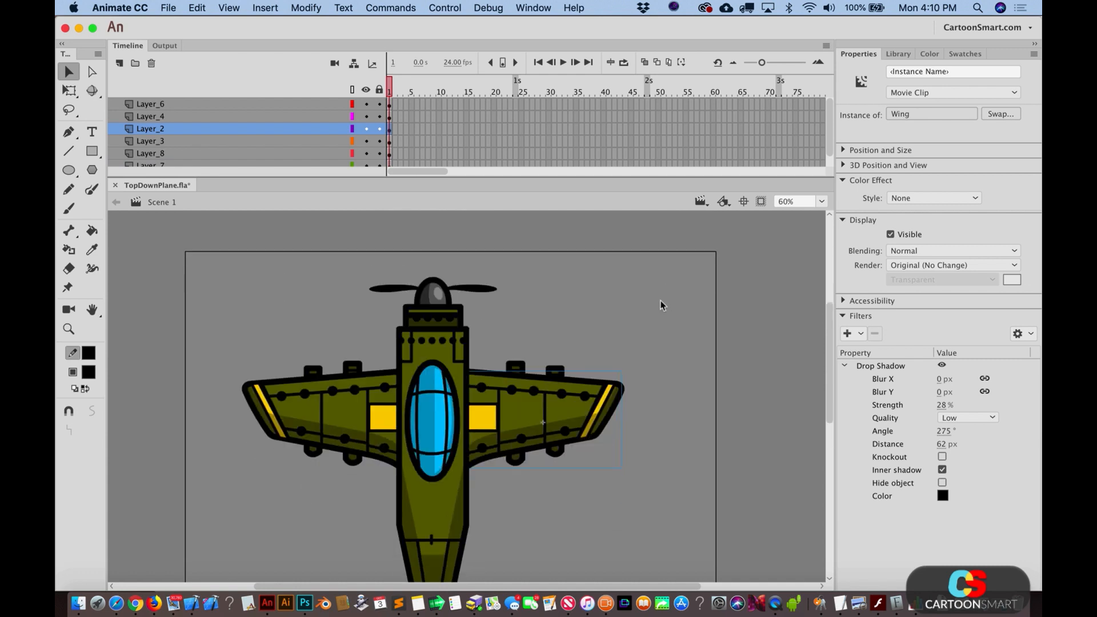
left_click(433, 321)
left_click_drag(367, 313, 498, 324)
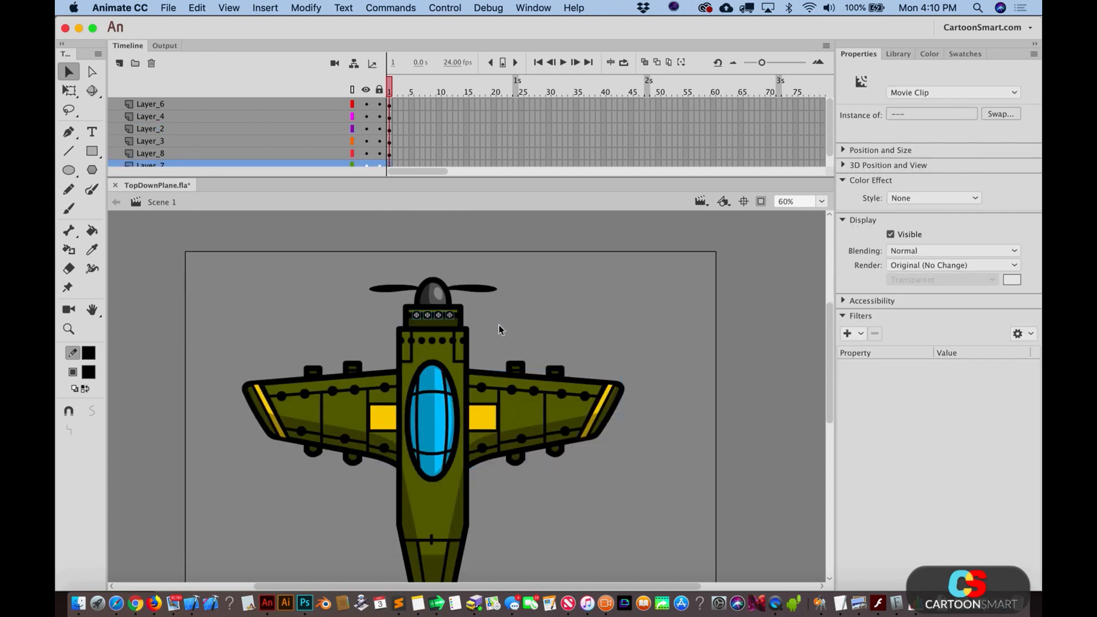
key("Delete")
Step: Duplicate the left wing and place the copy beside the plane's tail
scroll(536, 324, "down", 2)
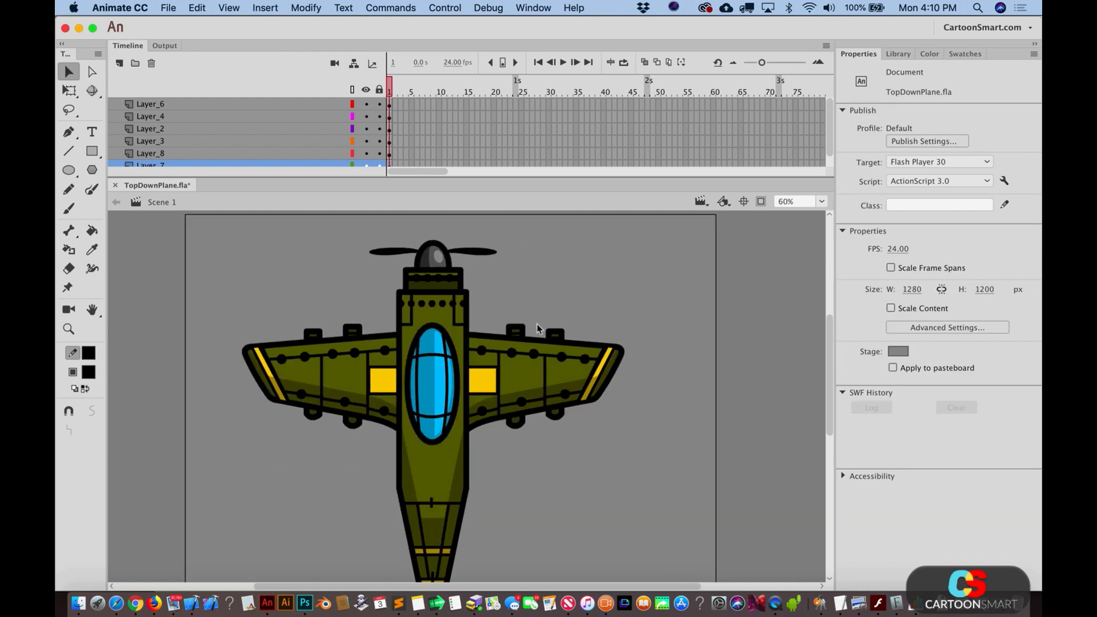
scroll(537, 328, "down", 1)
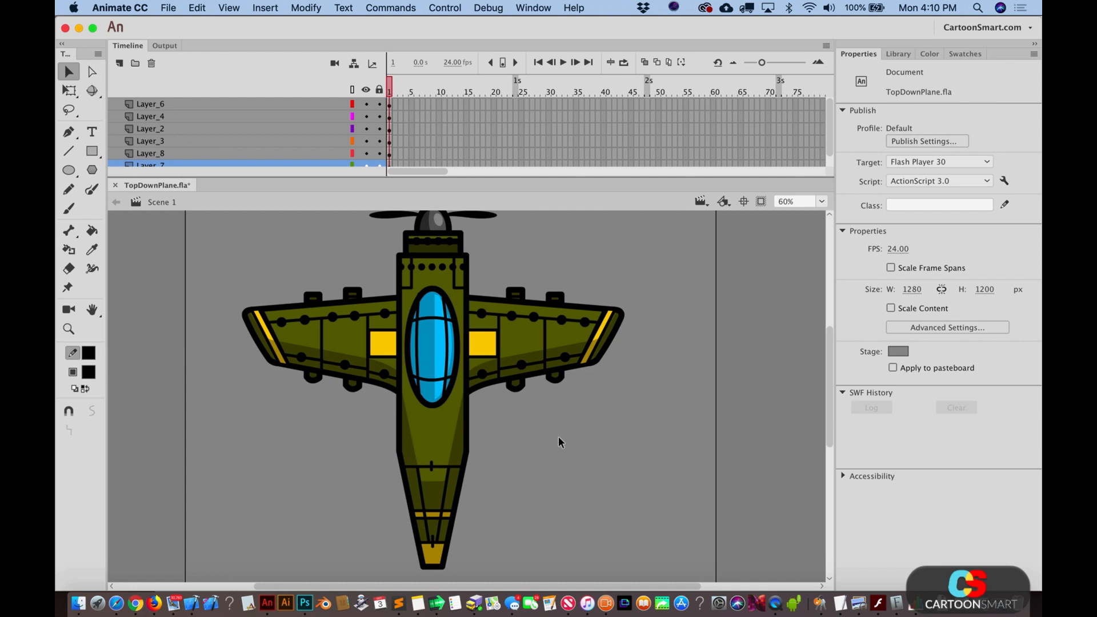
scroll(559, 438, "up", 2)
scroll(560, 438, "down", 3)
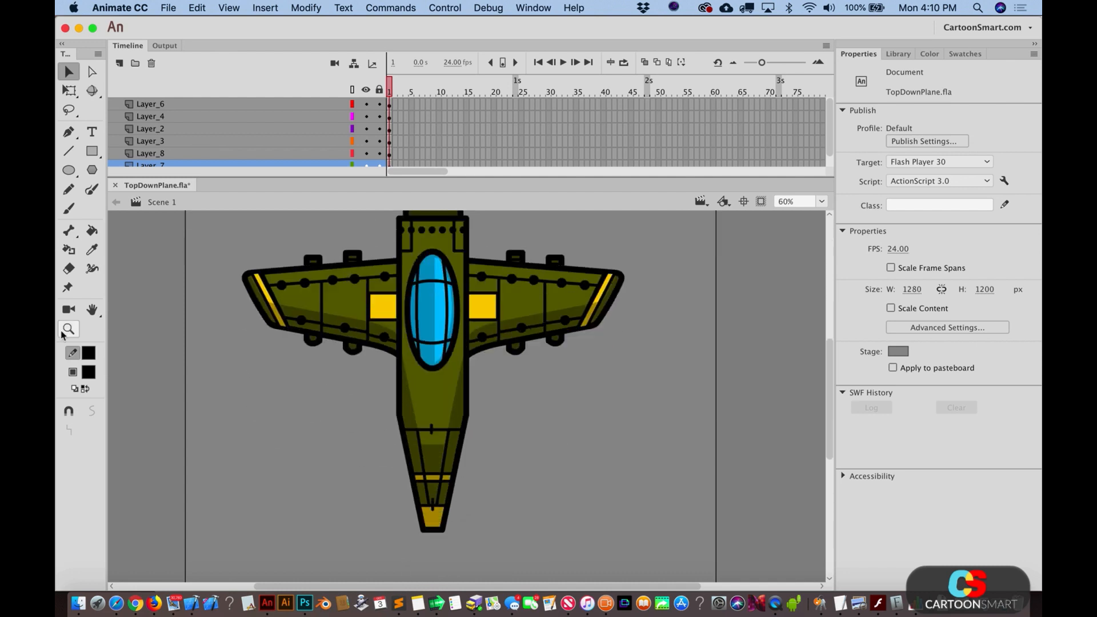
scroll(451, 429, "up", 1)
scroll(452, 429, "down", 3)
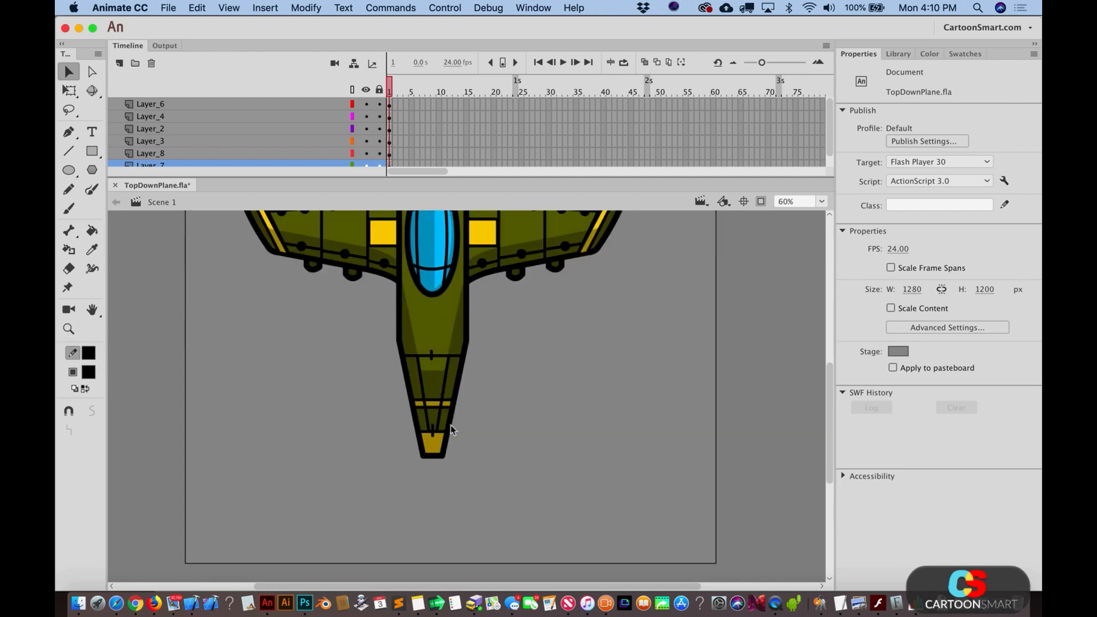
scroll(318, 386, "up", 2)
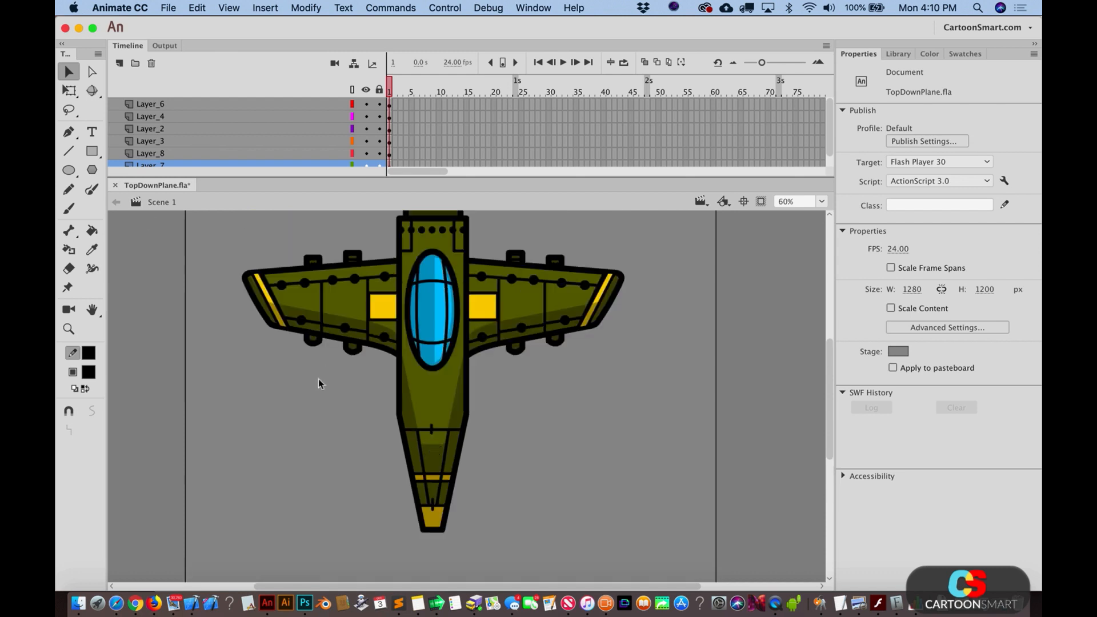
left_click(337, 304)
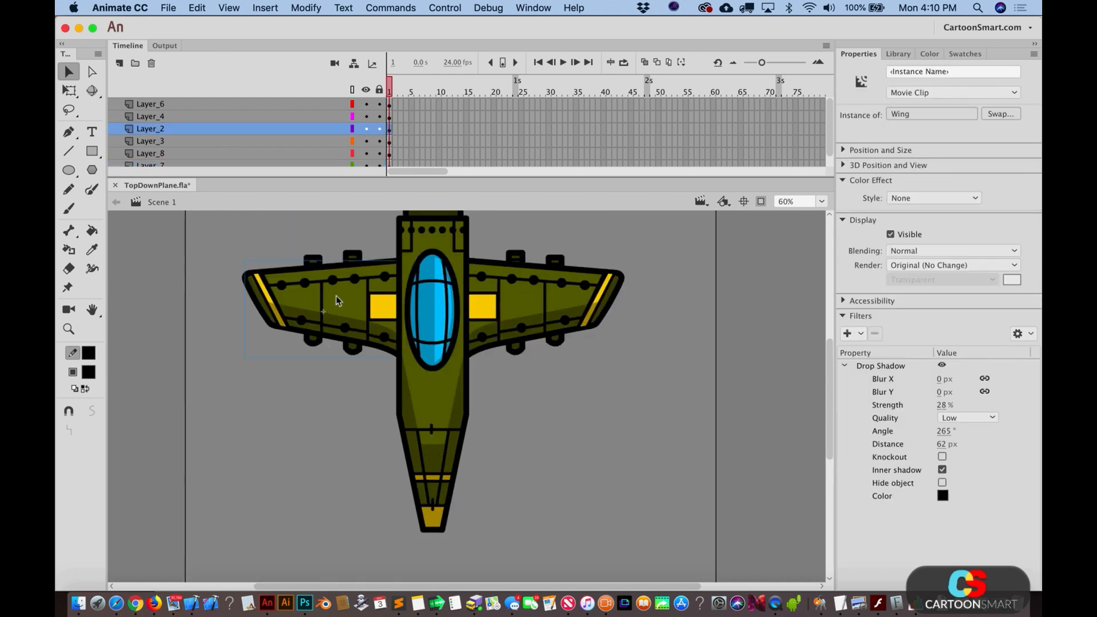
left_click_drag(337, 304, 356, 498)
Step: Scale the copied wing down to tail-fin size, flip it horizontally and place it against the tail's right side
key("q")
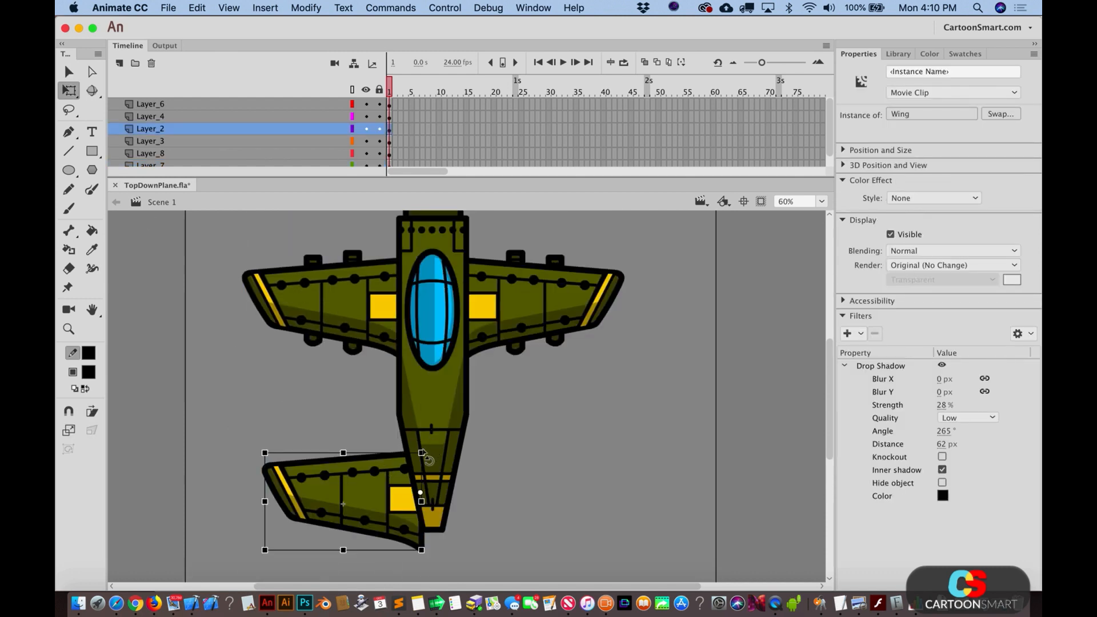
left_click_drag(421, 453, 380, 470)
key("v")
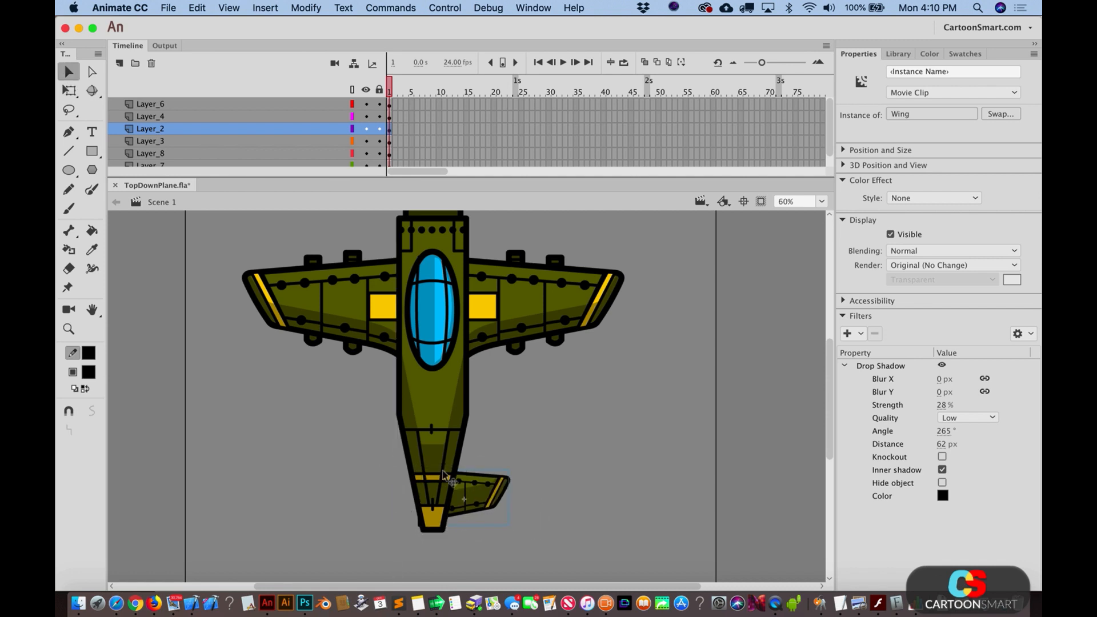
Step: Flip the tail fin vertically and skew its outer end downward so it sweeps backward from the tail's right side
left_click_drag(479, 492, 486, 504)
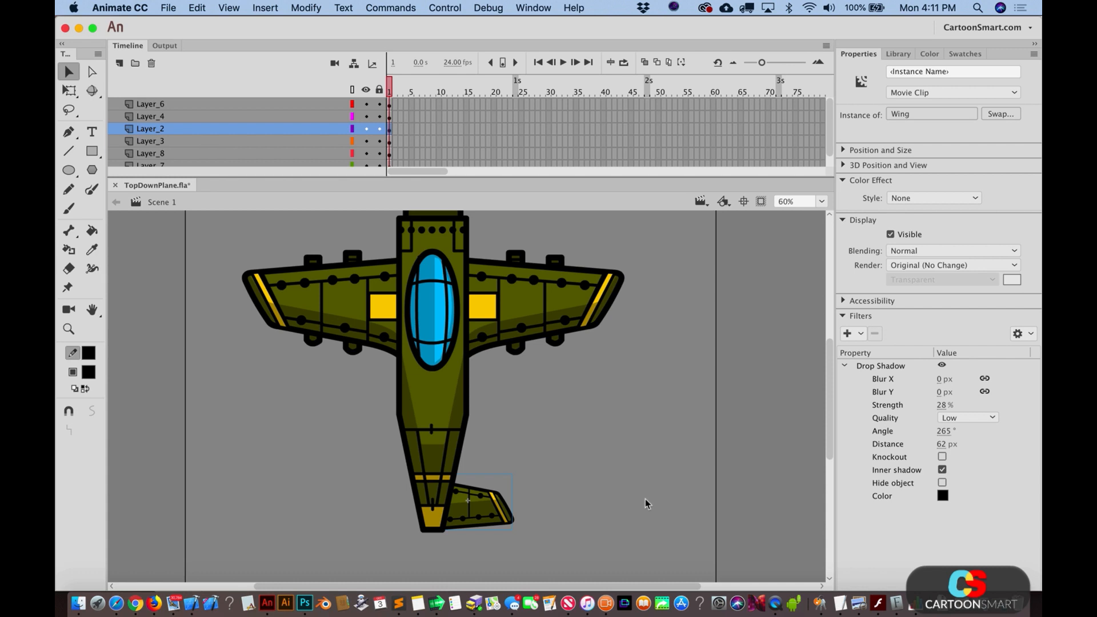
key("Right")
key("Right")
key("Right")
key("Right")
key("Right")
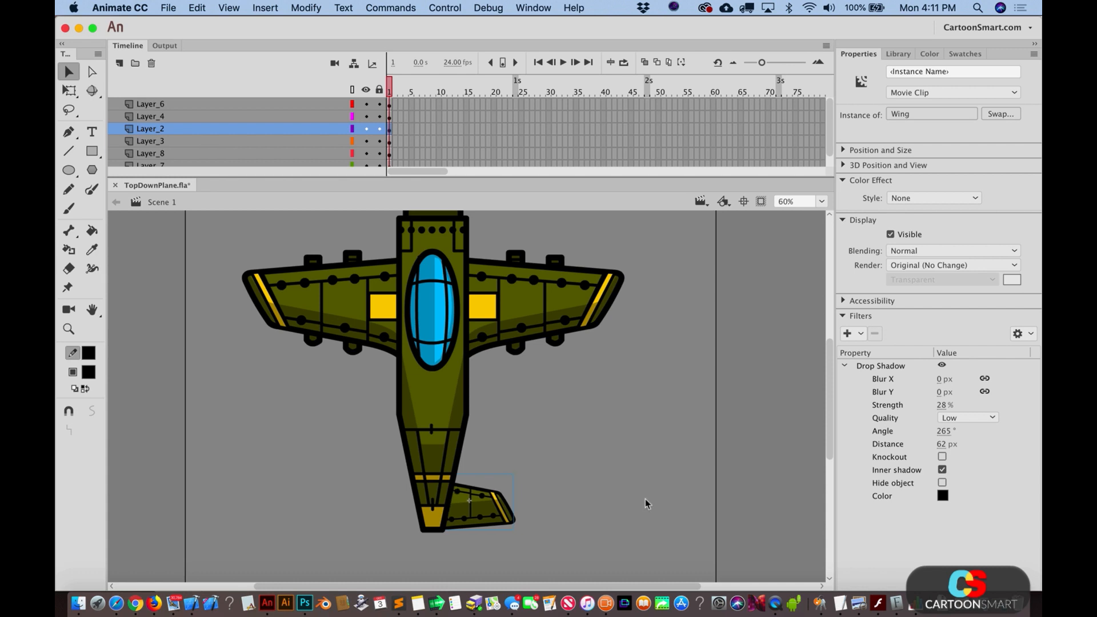
key("q")
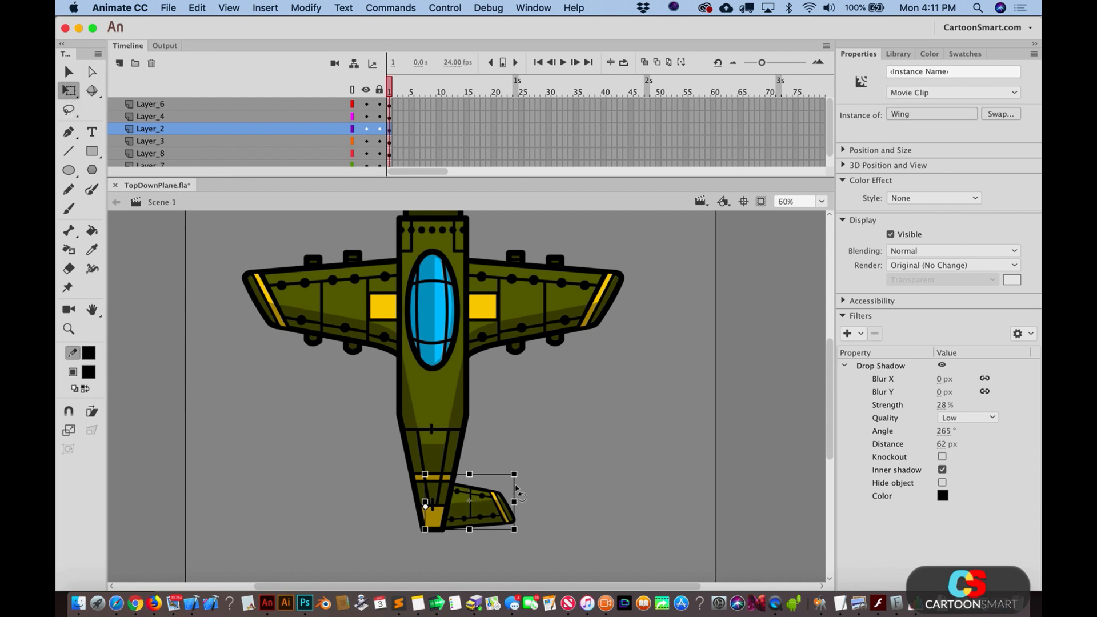
left_click_drag(512, 485, 512, 503)
key("v")
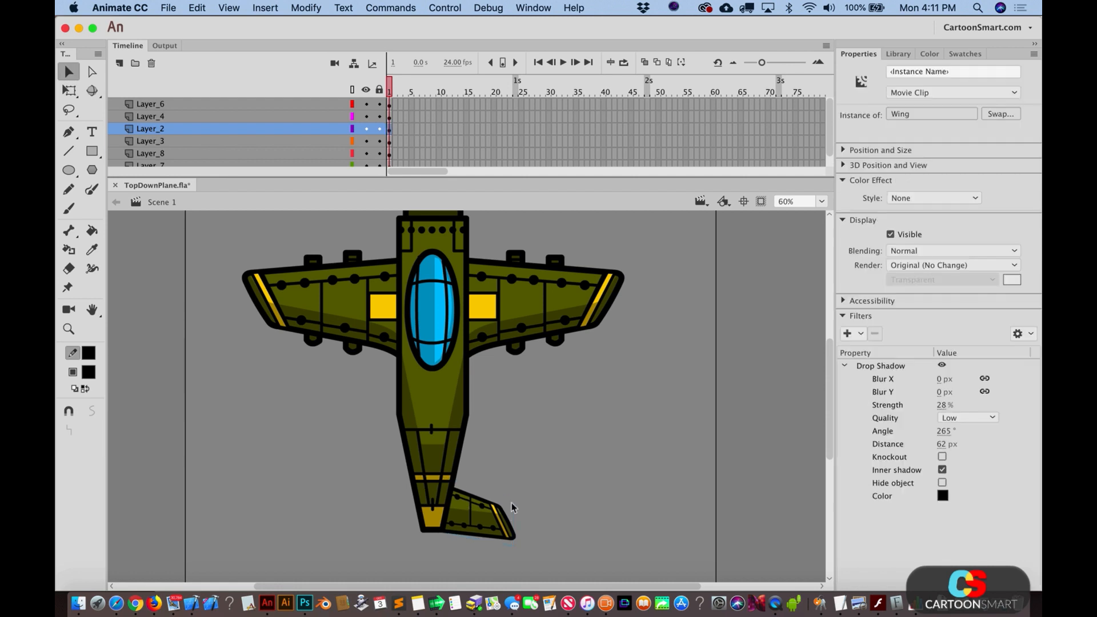
Step: Mirror a copy of the tail fin horizontally and place it against the tail's left side
key("shift+Left")
key("shift+Left")
key("shift+Left")
key("shift+Left")
key("super+shift+h")
key("shift+Right")
key("shift+Right")
key("shift+Right")
key("shift+Right")
key("shift+Right")
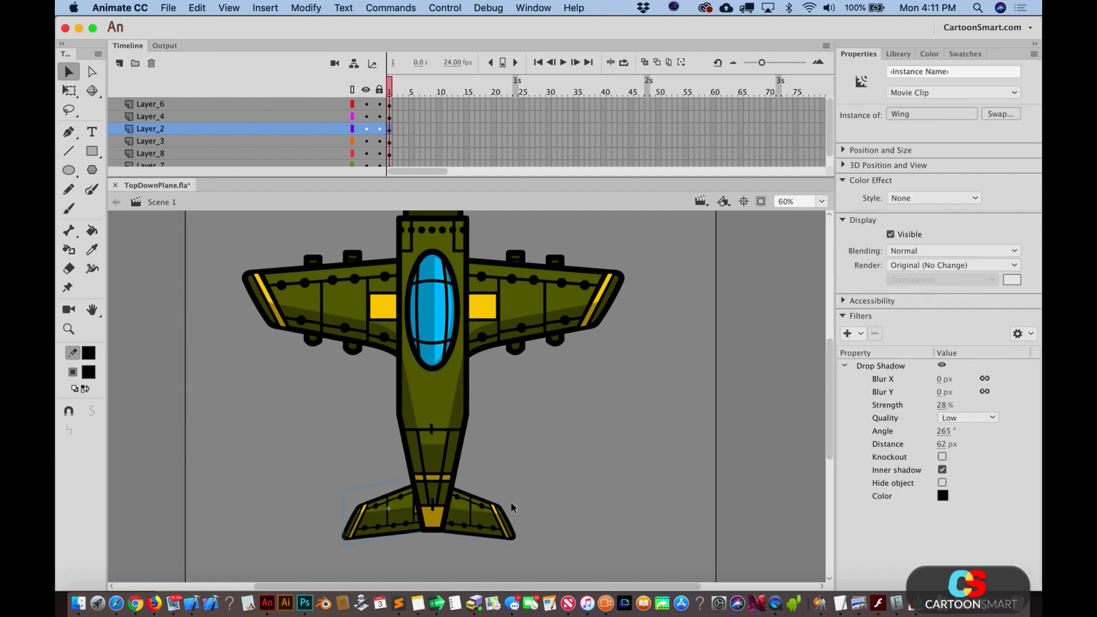
key("shift+Right")
key("shift+Right")
left_click(562, 509)
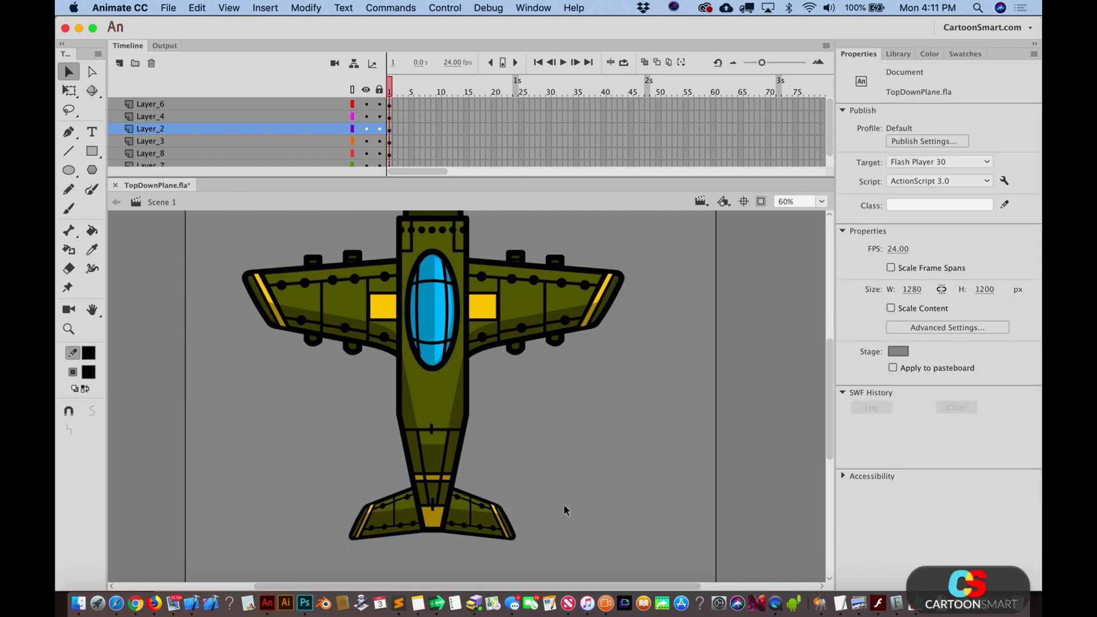
Step: Delete the right tail fin, keeping the left one
scroll(562, 511, "down", 4)
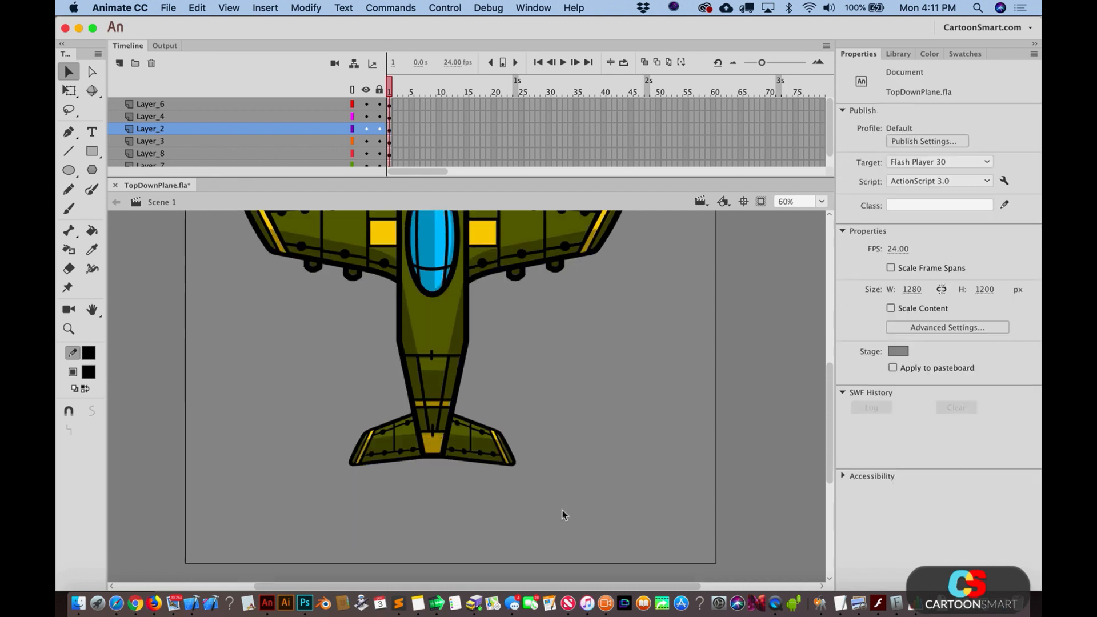
left_click(411, 455)
scroll(336, 337, "up", 6)
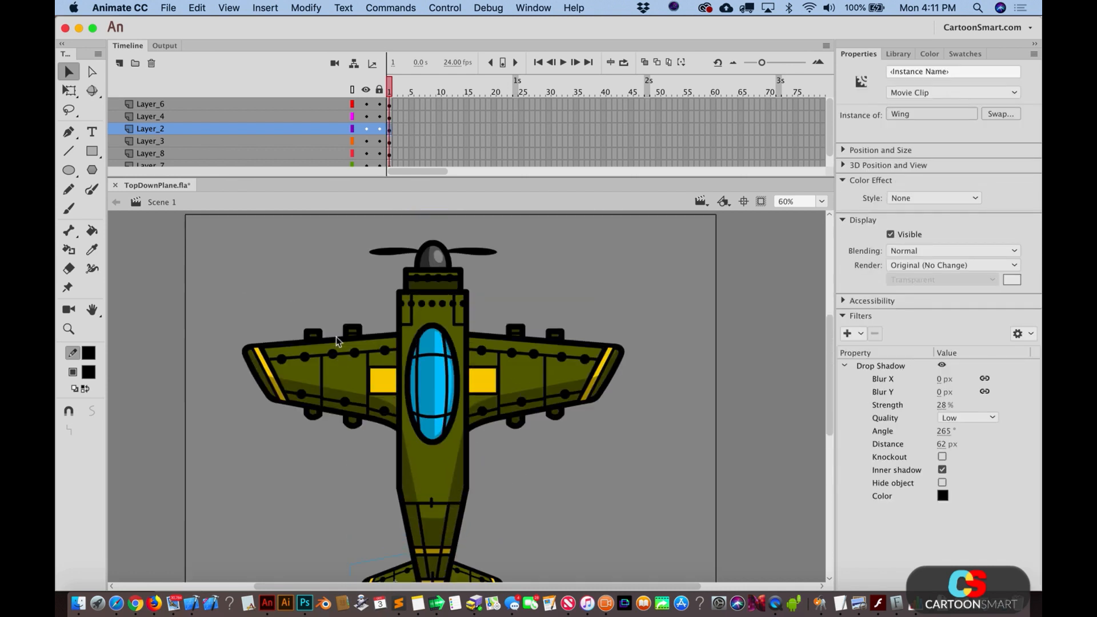
scroll(359, 412, "down", 6)
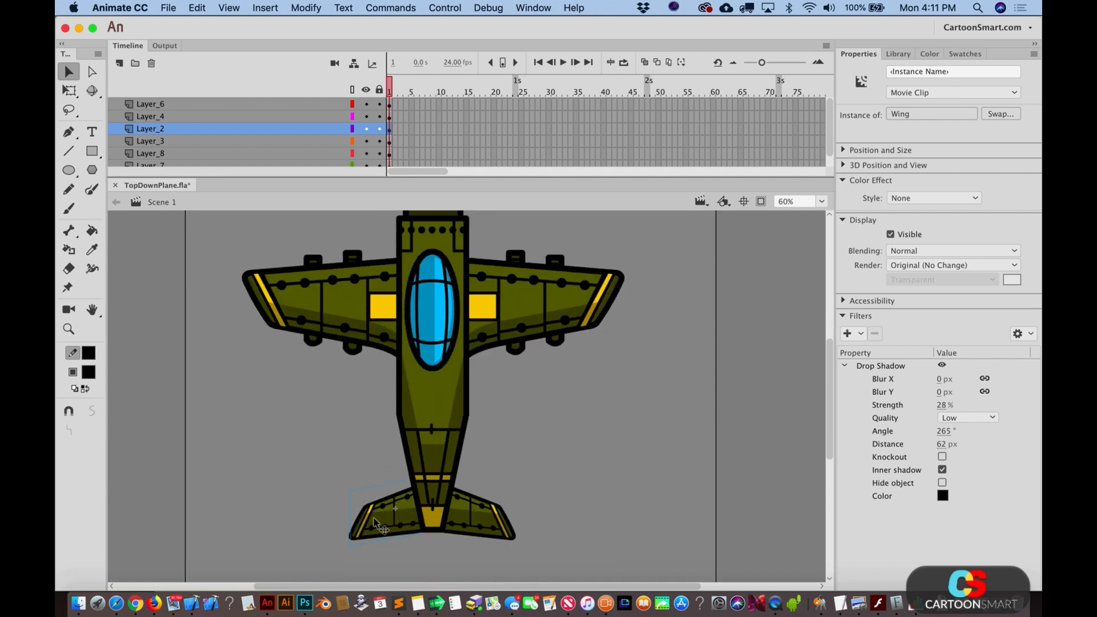
left_click(499, 517)
key("Delete")
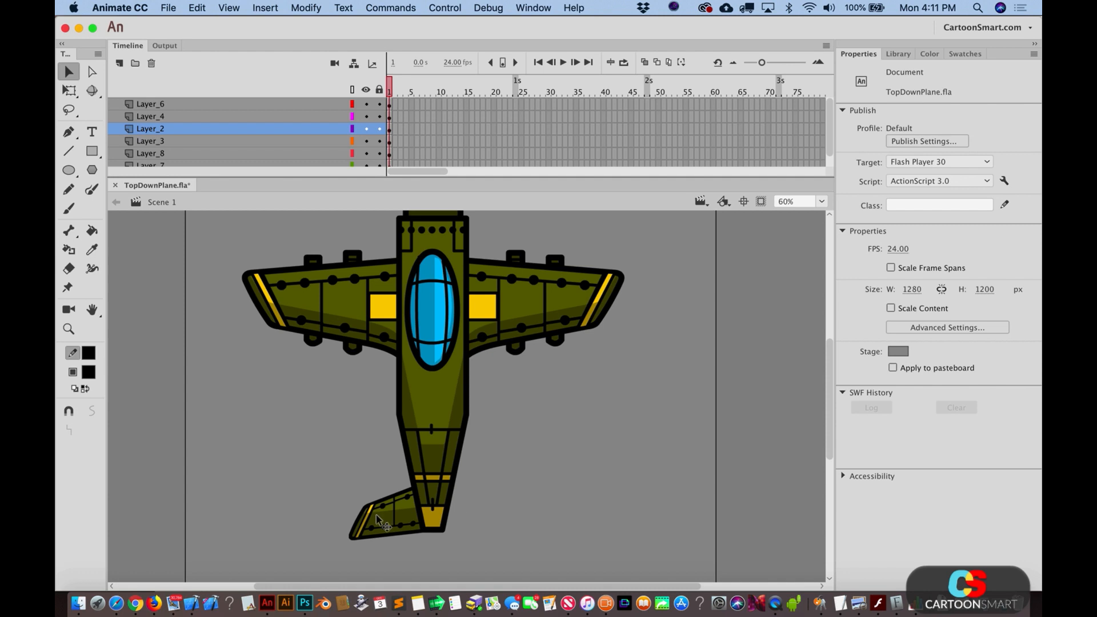
Step: Duplicate the left tail fin's Wing symbol as a separate symbol named BackWing
left_click(393, 522)
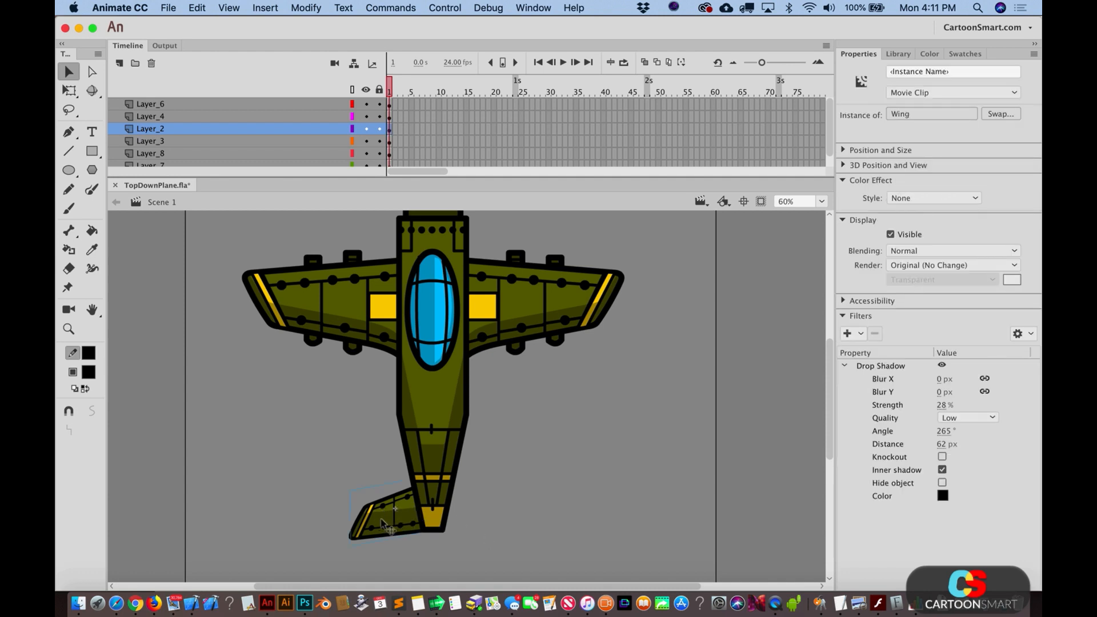
left_click(312, 8)
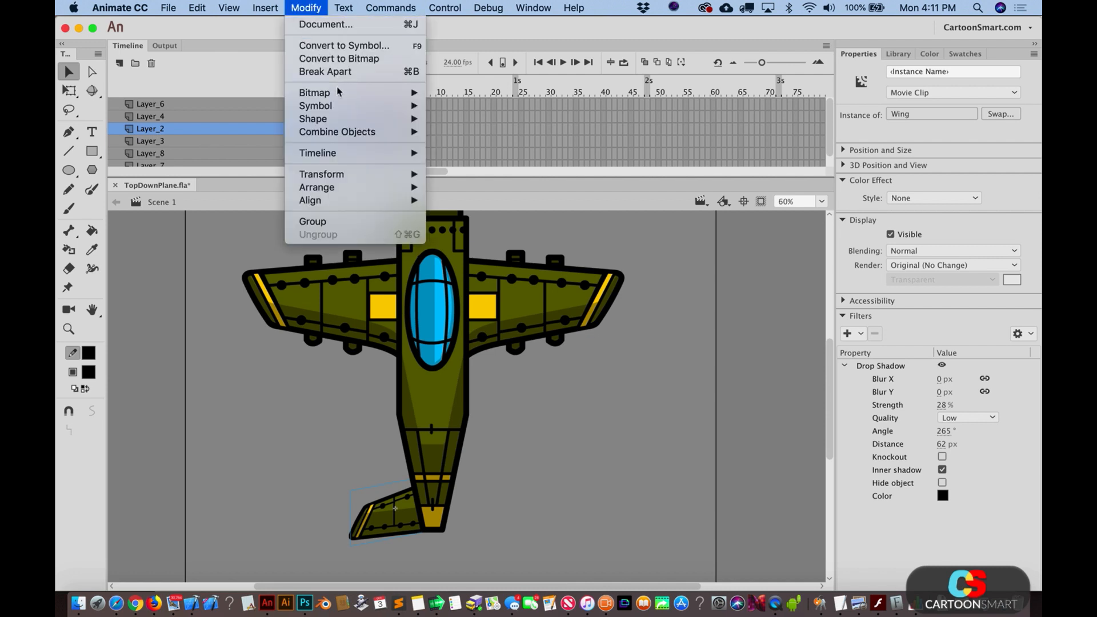
mouse_move(337, 95)
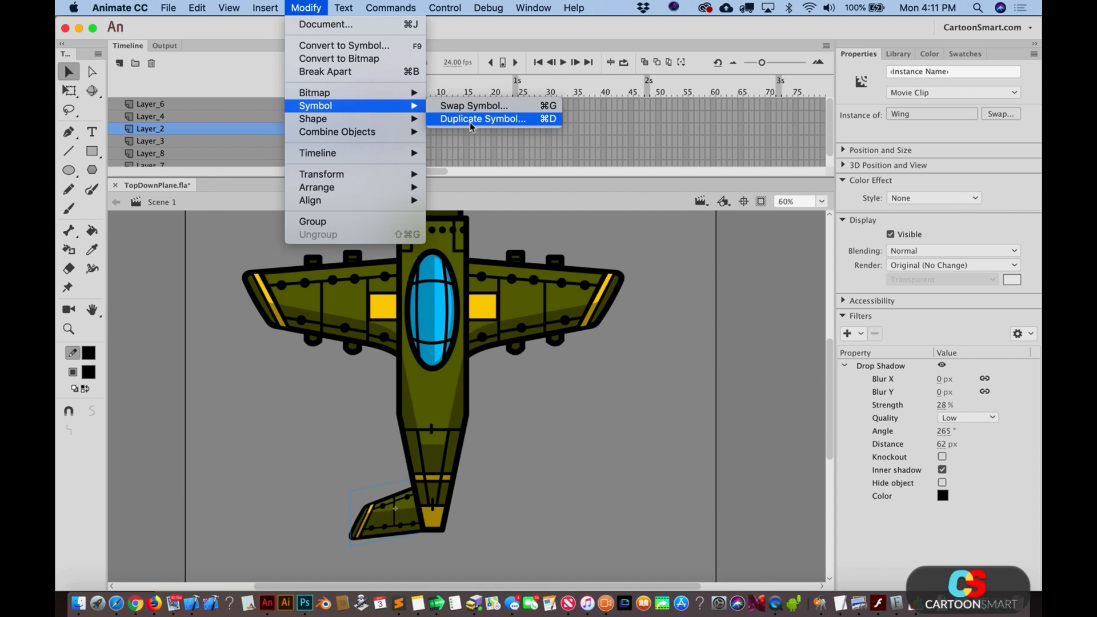
left_click(470, 122)
key("Right")
key("BackSpace")
key("BackSpace")
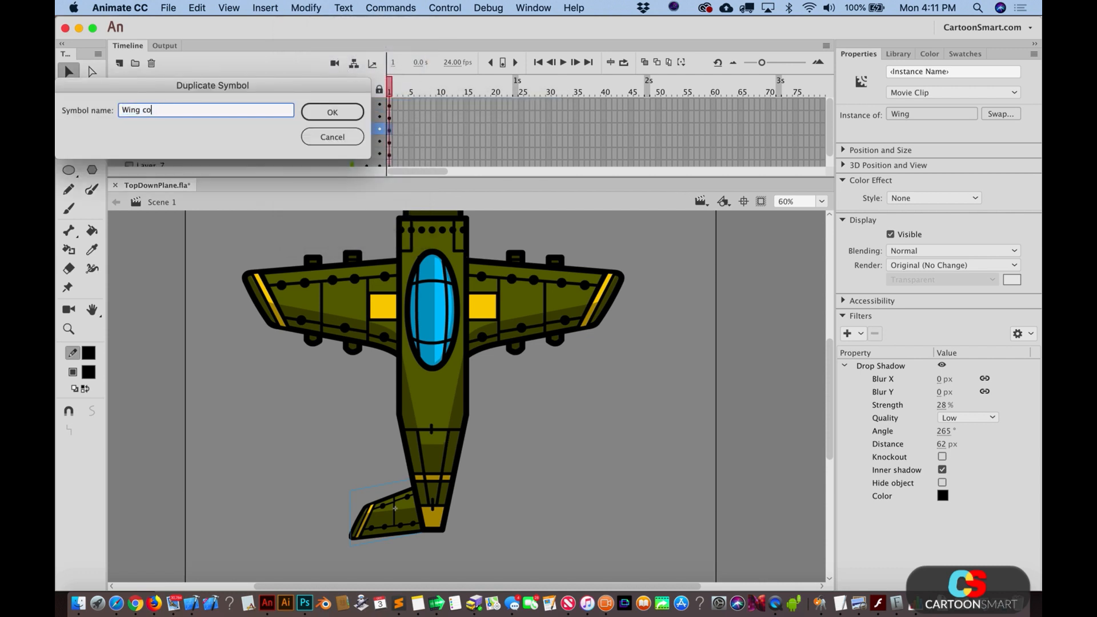
type("Back")
key("Return")
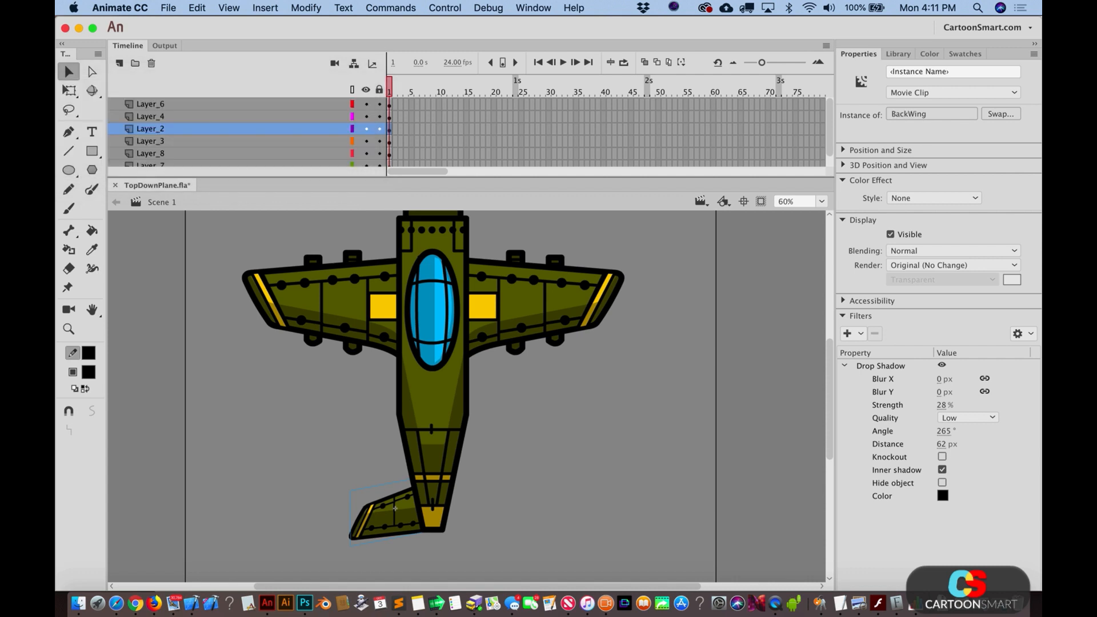
Step: Inside the BackWing symbol, delete the inner end of the fin with its yellow square, and return to the scene
double_click(395, 521)
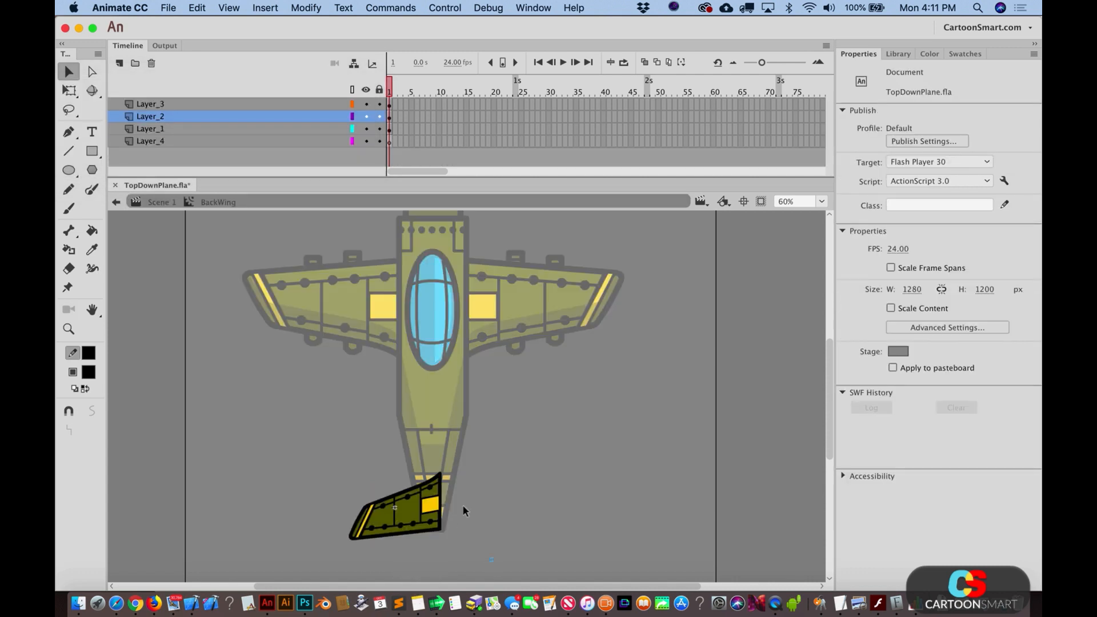
left_click_drag(474, 560, 419, 400)
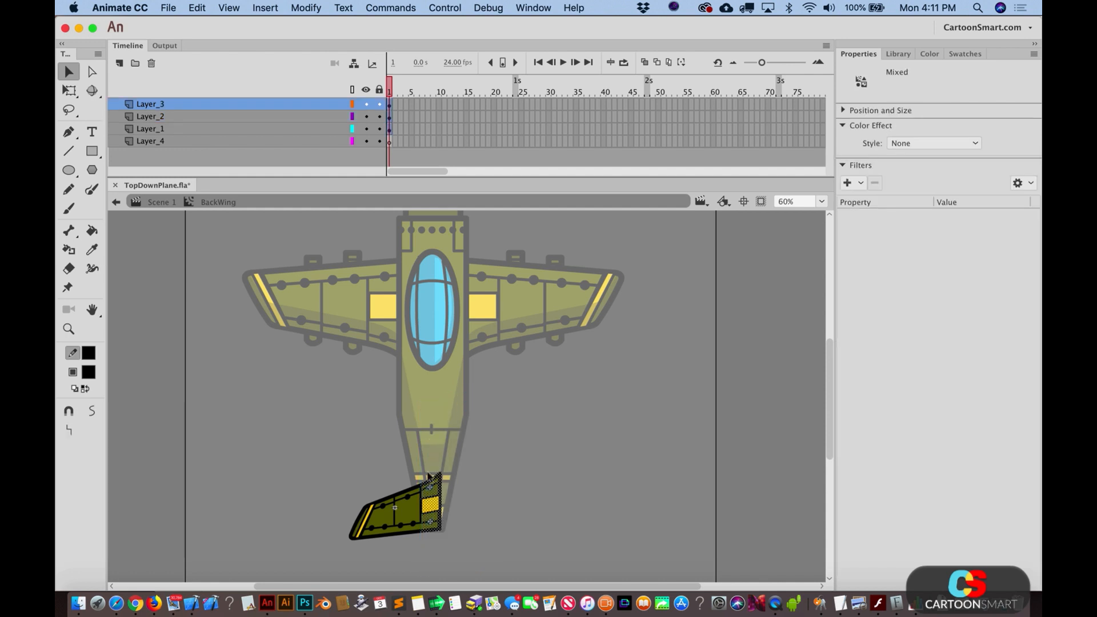
left_click(468, 547)
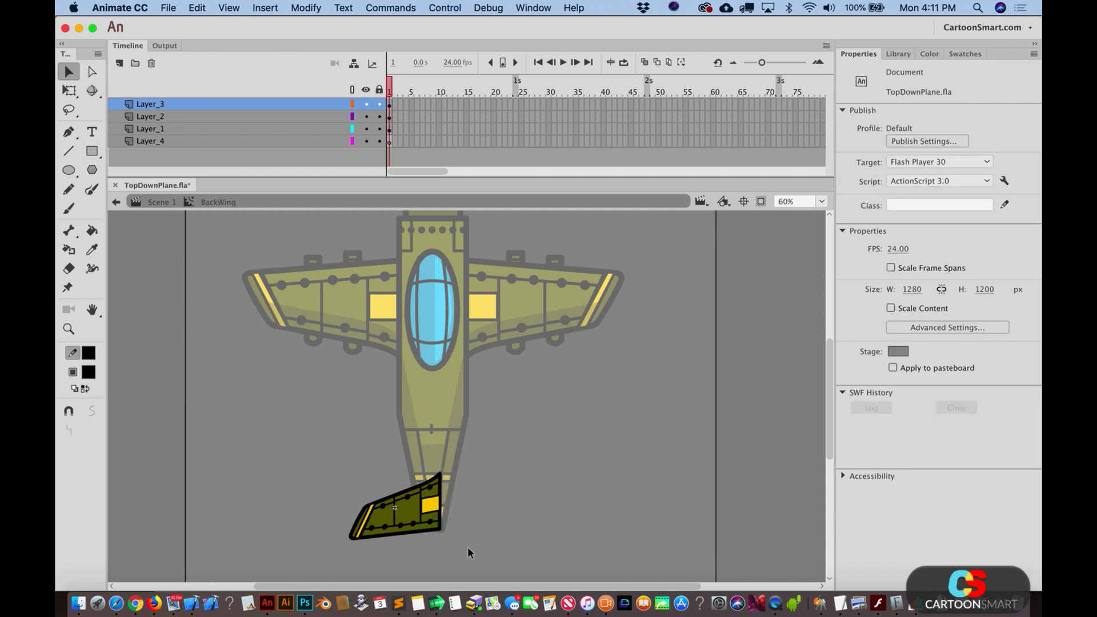
left_click_drag(467, 550, 422, 416)
key("Delete")
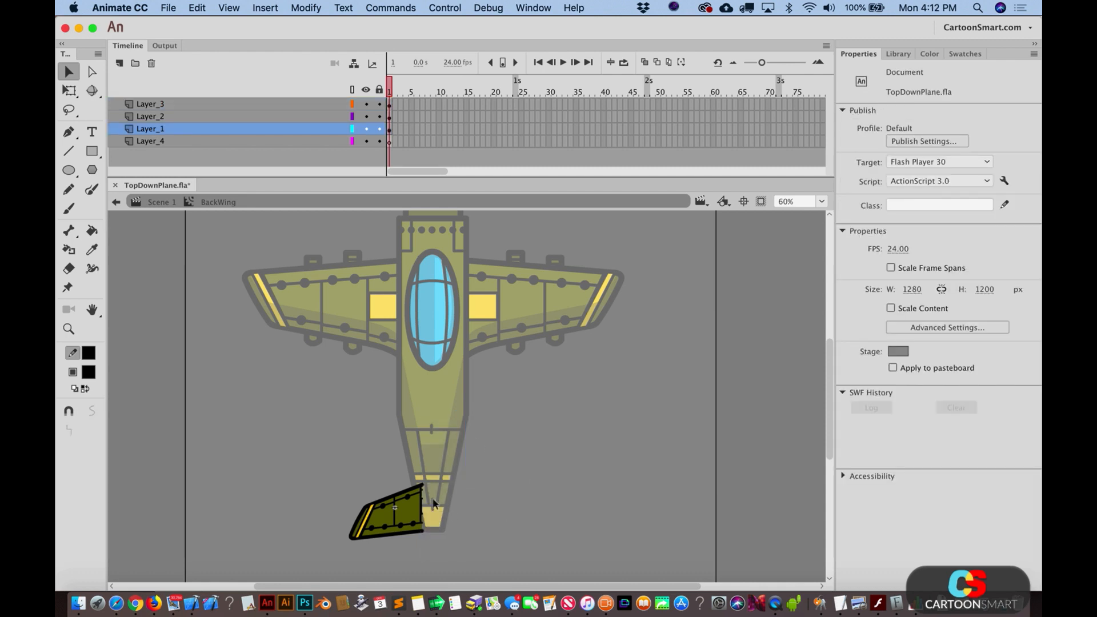
double_click(489, 530)
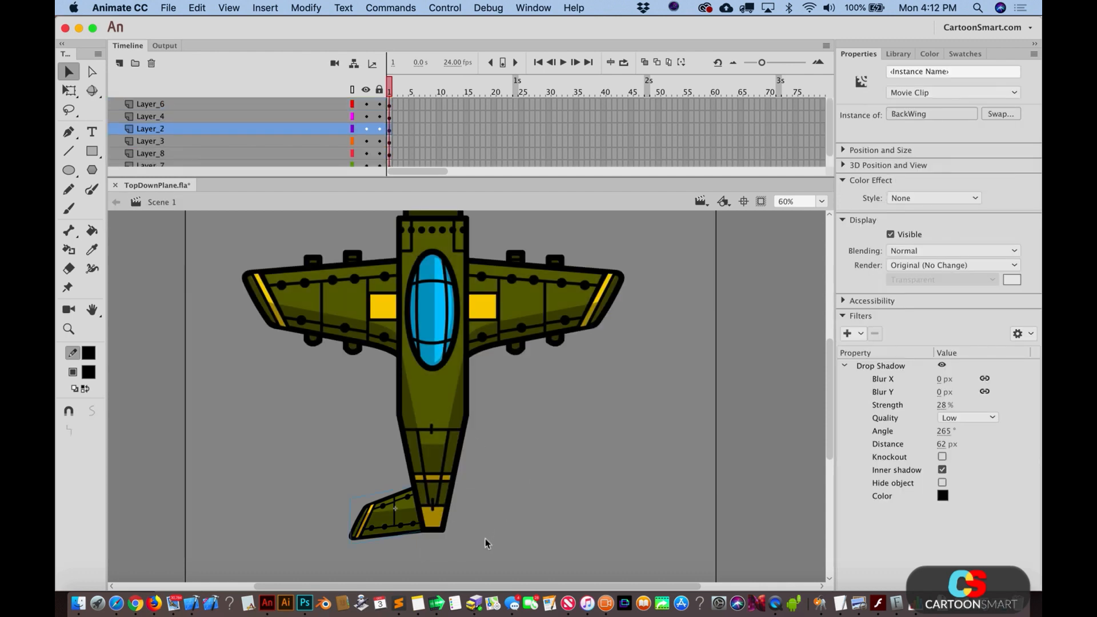
Step: Move the left tail fin's transformation point to its inner edge
key("q")
left_click_drag(395, 508, 422, 506)
key("v")
left_click(365, 573)
Step: In the BackWing symbol, replace the rivet rows with a vertical column of black circles beside the vertical panel line
double_click(382, 518)
left_click(382, 508)
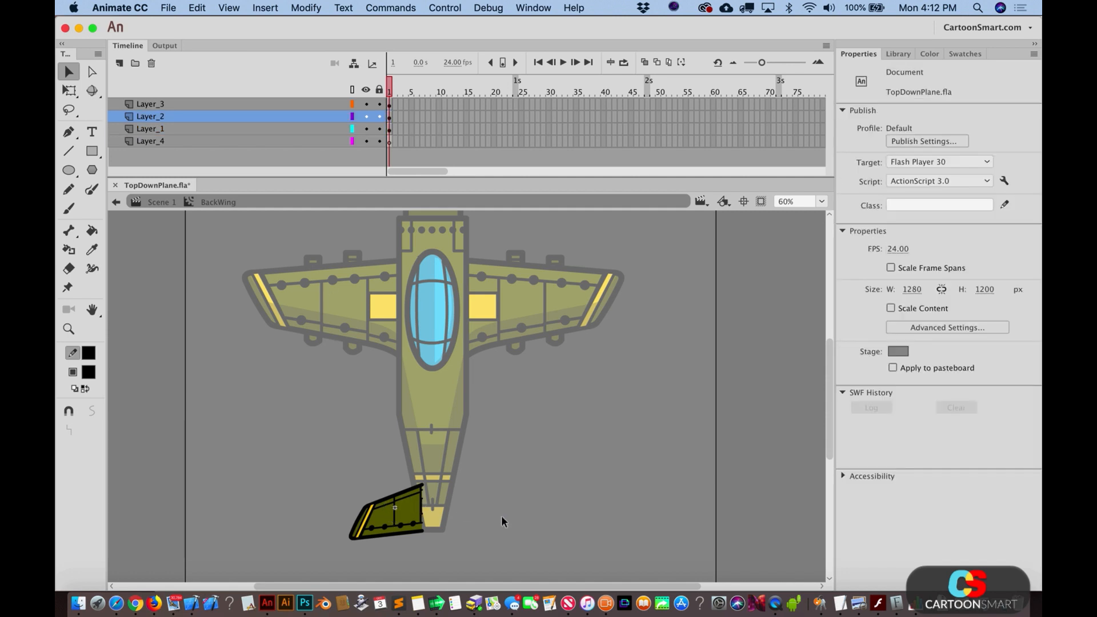
left_click(386, 527)
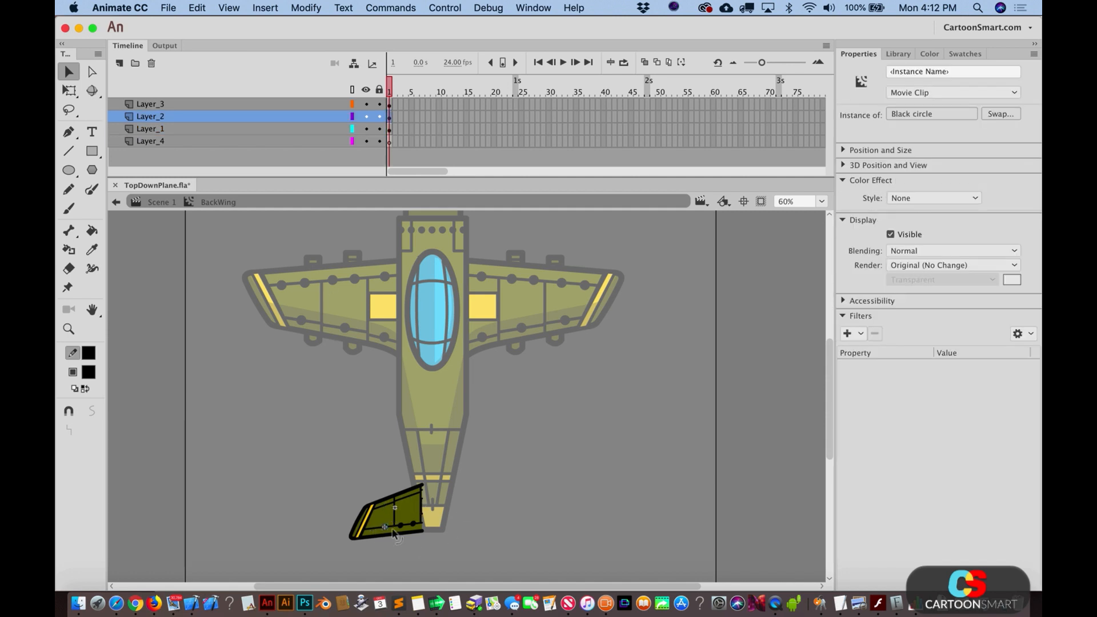
key("Delete")
left_click(403, 528)
key("Delete")
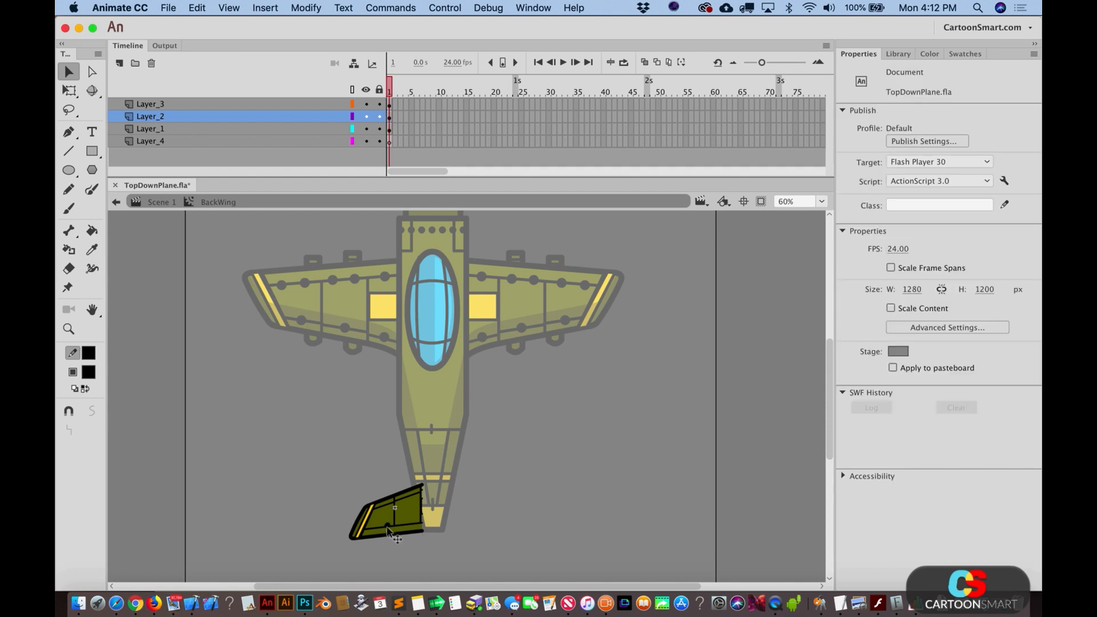
left_click(387, 528)
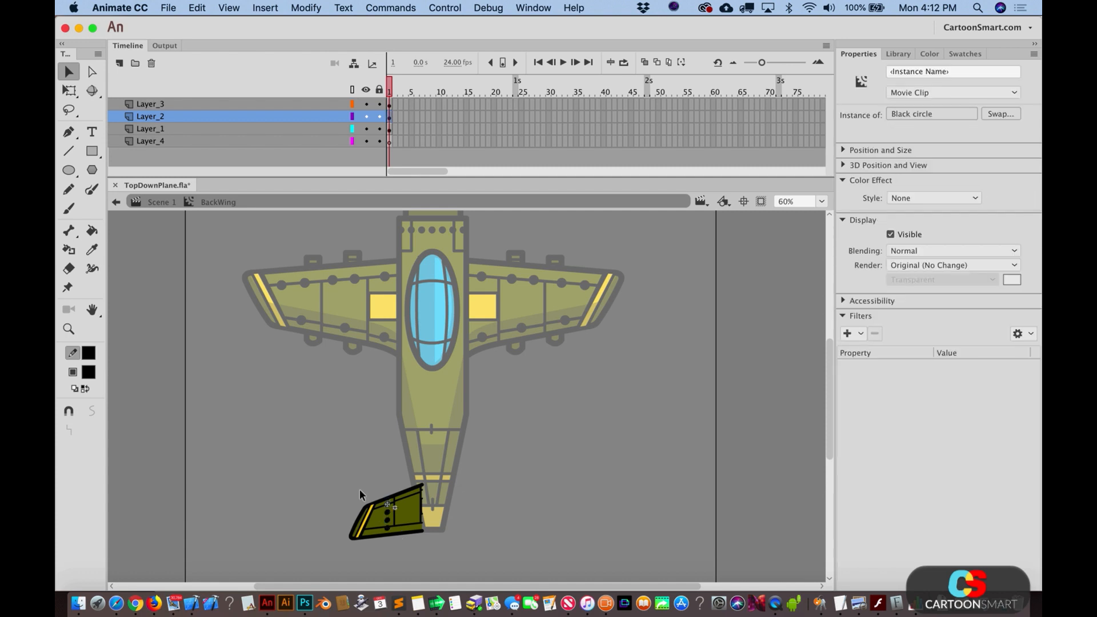
key("Delete")
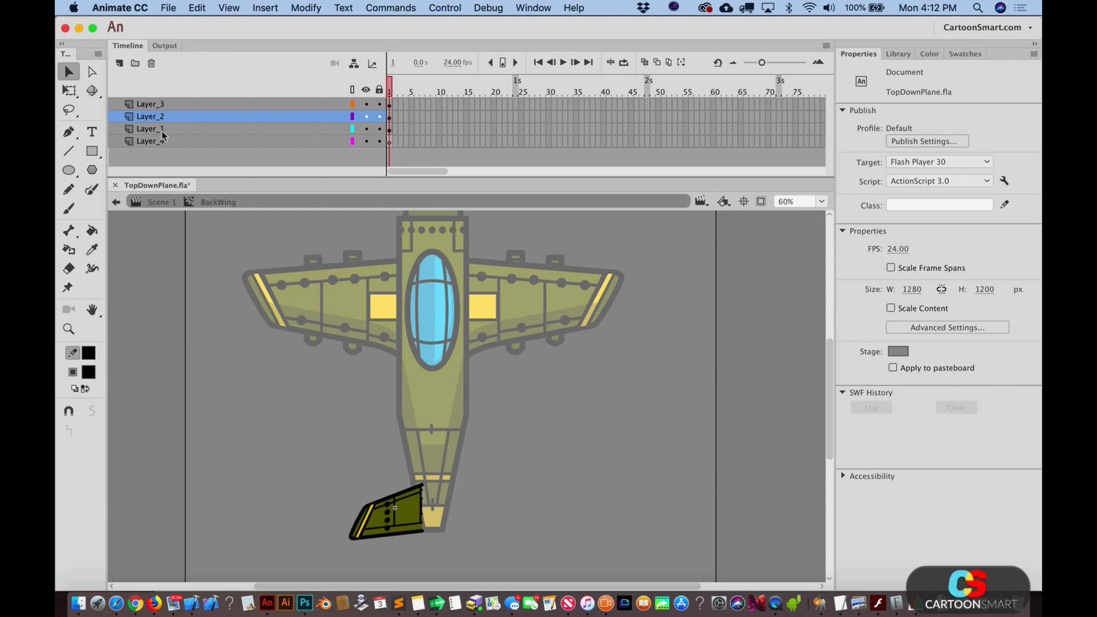
Step: On Layer_4 of BackWing, draw a small red rectangle with a black outline at the fin's rear edge and return to the scene
left_click(391, 141)
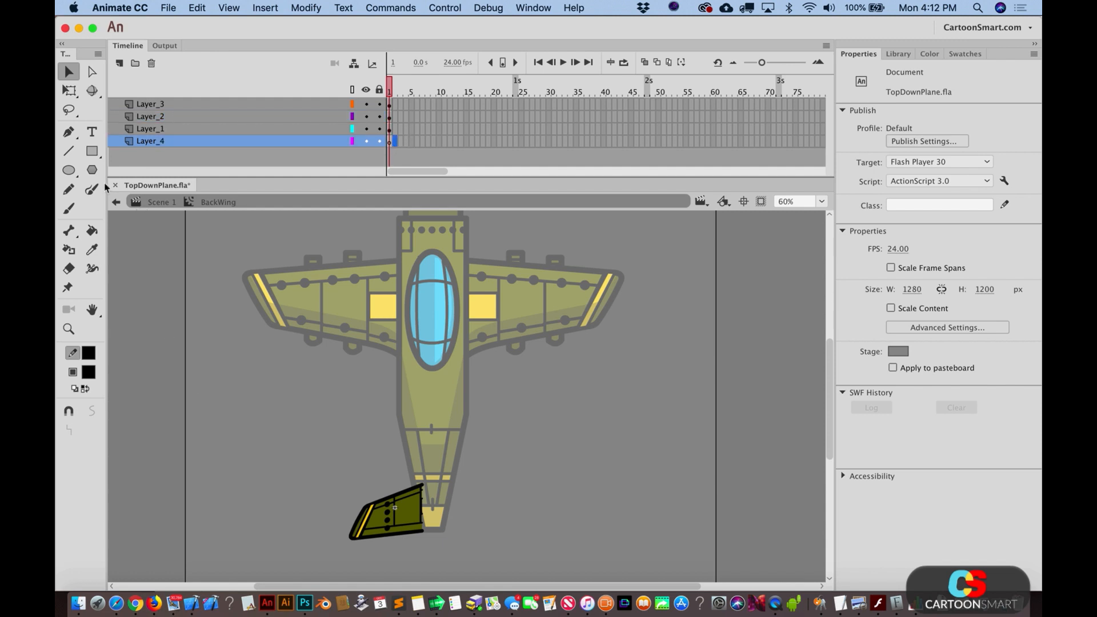
left_click(92, 150)
left_click(89, 372)
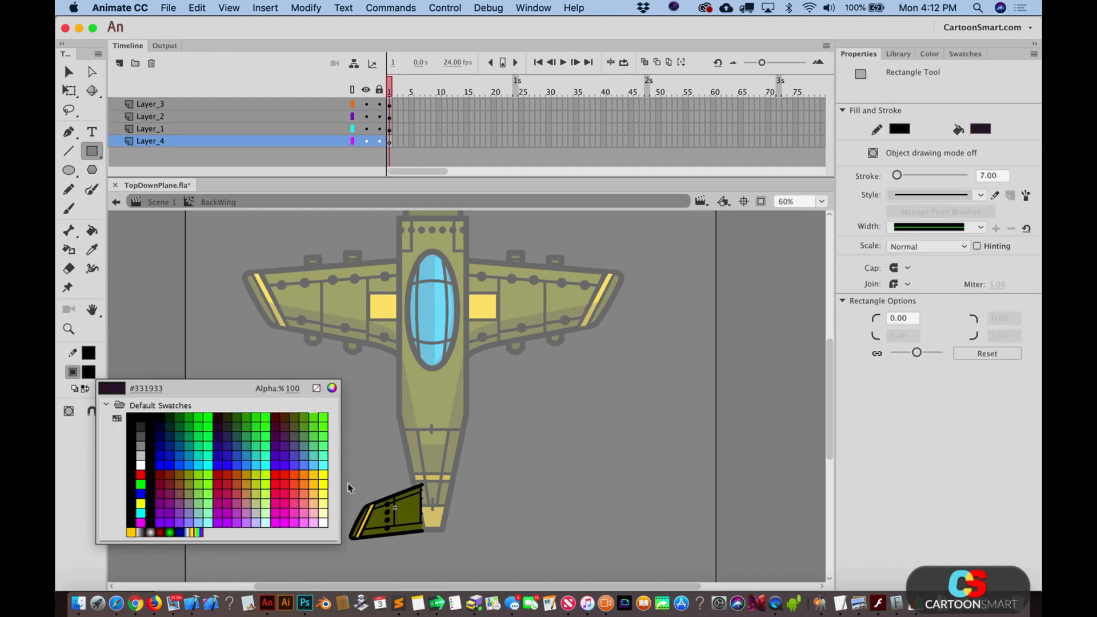
left_click(265, 477)
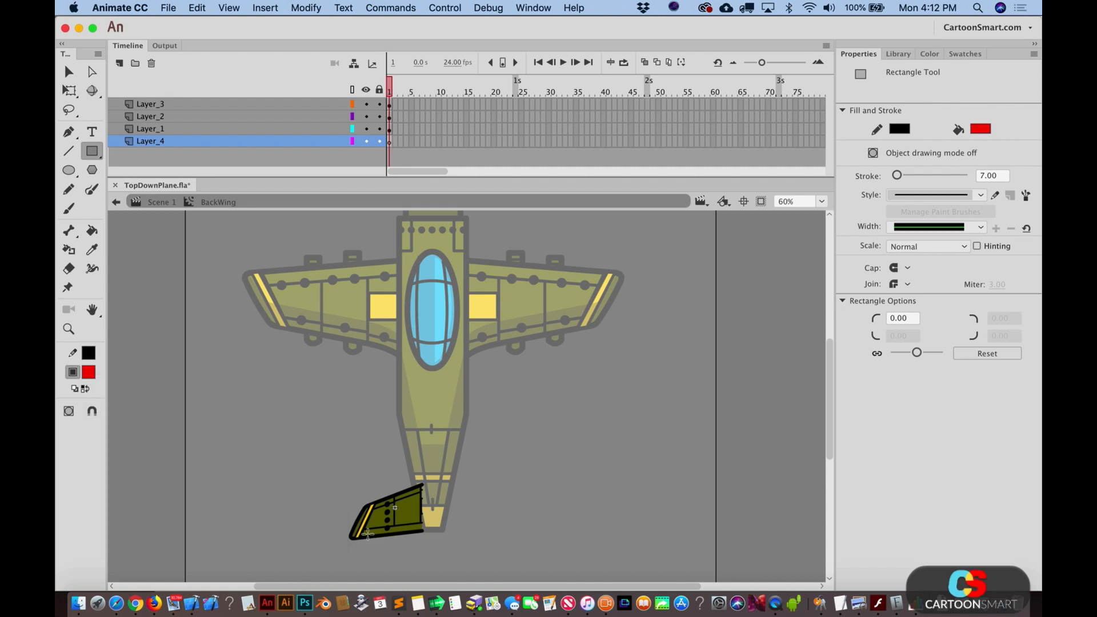
left_click_drag(368, 533, 390, 542)
key("v")
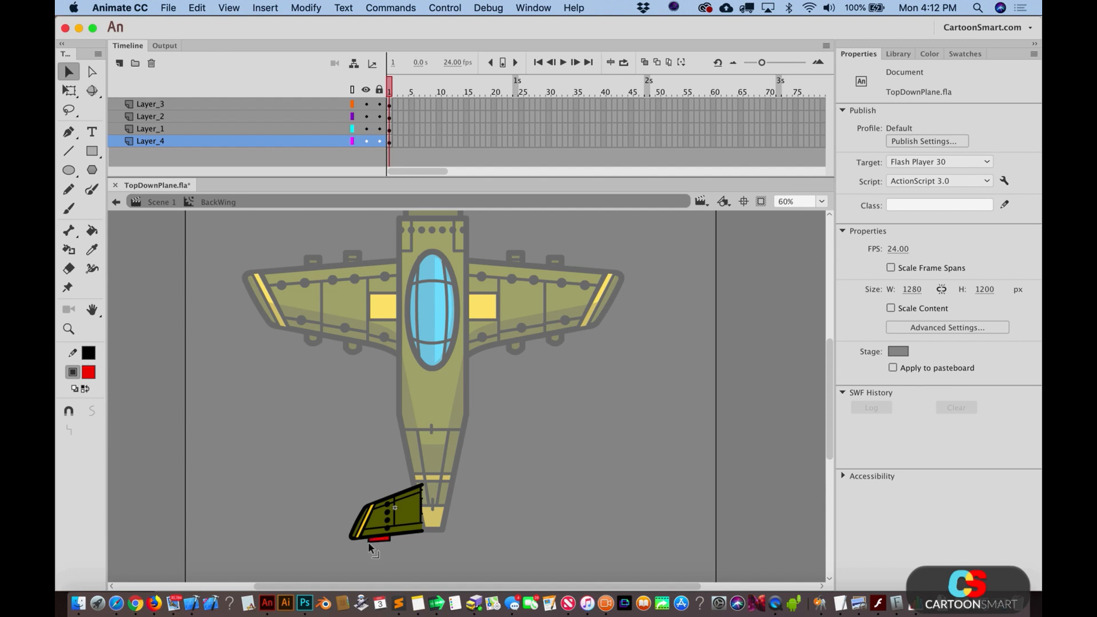
double_click(491, 550)
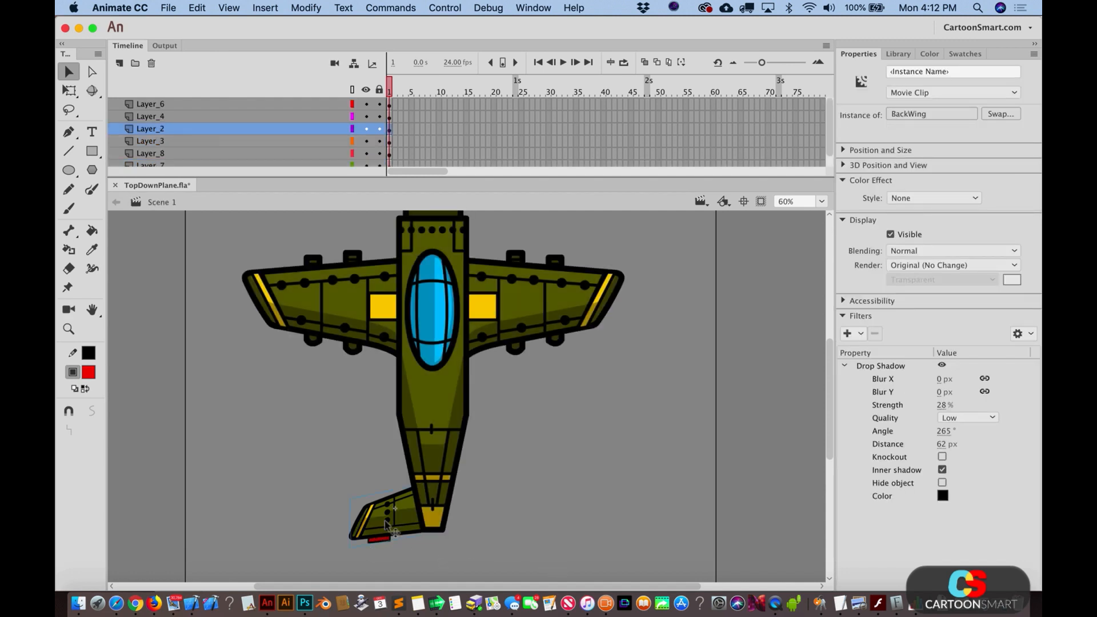
Step: Copy the BackWing fin, flip the copy horizontally and place it against the tail's right side
key("shift+Right")
key("shift+Right")
key("shift+Right")
key("shift+Right")
key("shift+Right")
key("shift+Right")
key("shift+Right")
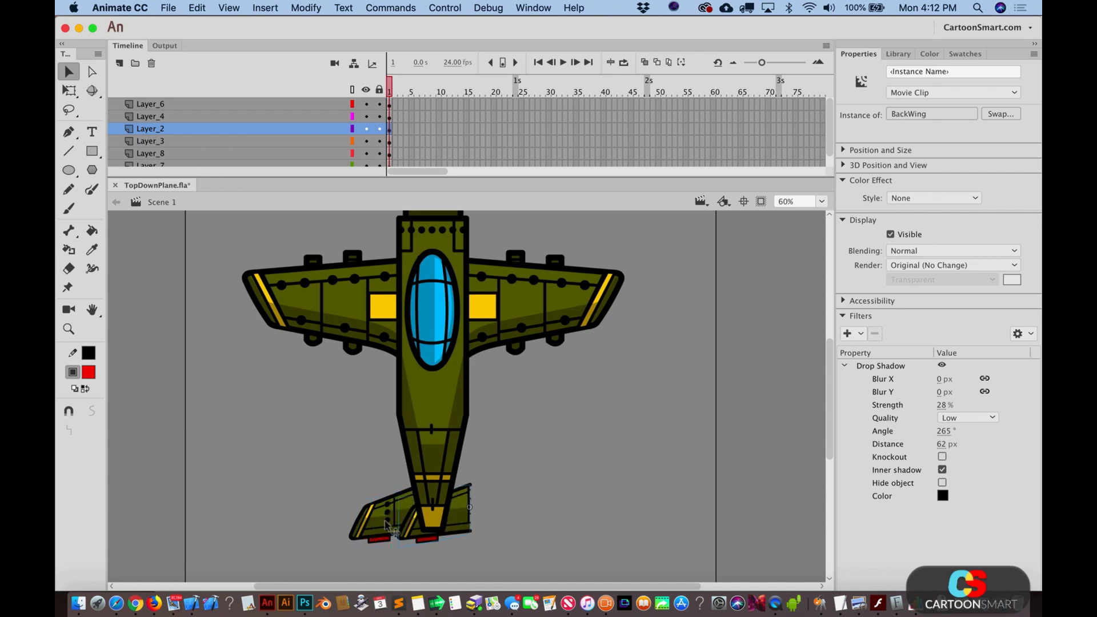
key("super+shift+h")
key("shift+Left")
key("shift+Left")
key("shift+Left")
key("shift+Left")
key("shift+Left")
key("shift+Left")
key("shift+Left")
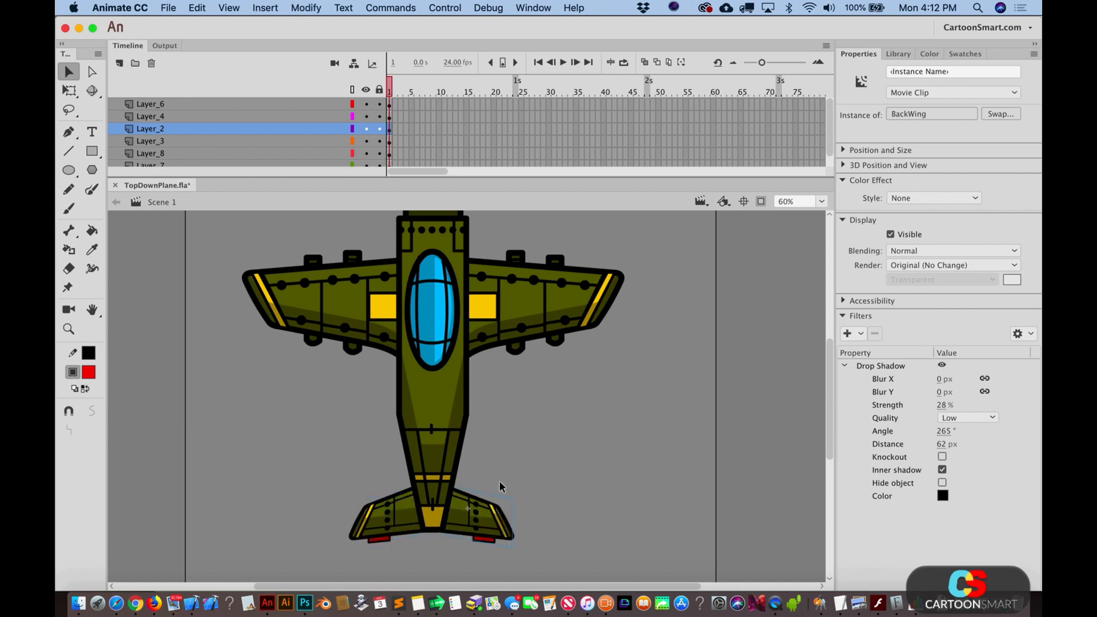
left_click(499, 487)
scroll(500, 481, "up", 2)
scroll(500, 481, "down", 2)
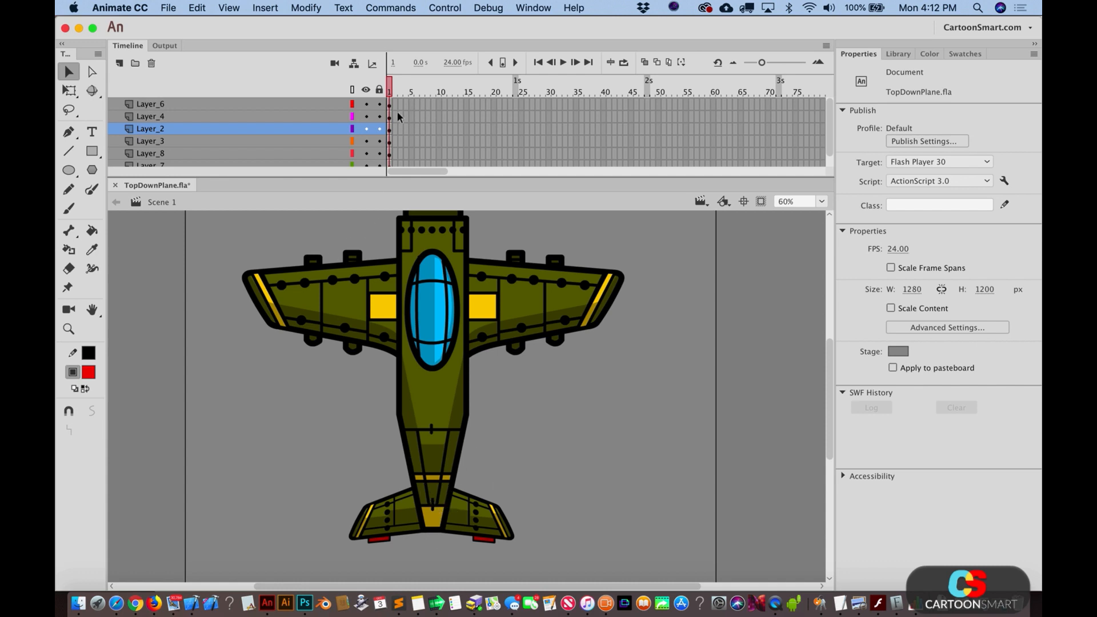
Step: On a new layer above Layer_6, draw a narrow upright olive oval with a 14-point black stroke over the tail's rear tip
left_click(252, 104)
left_click(118, 63)
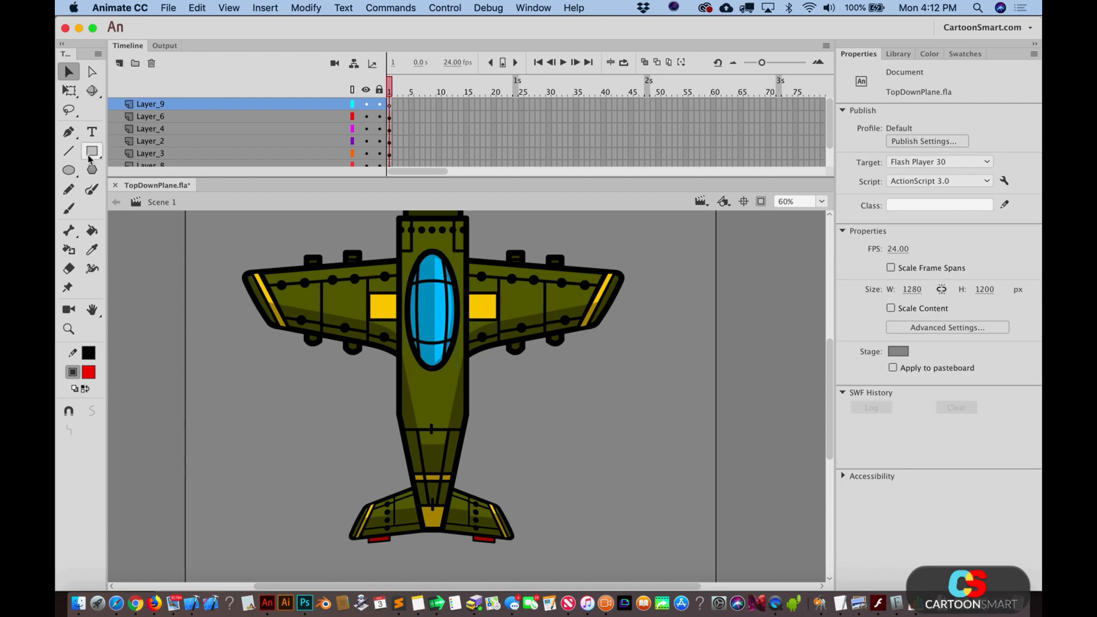
left_click(69, 170)
left_click(88, 371)
left_click(426, 376)
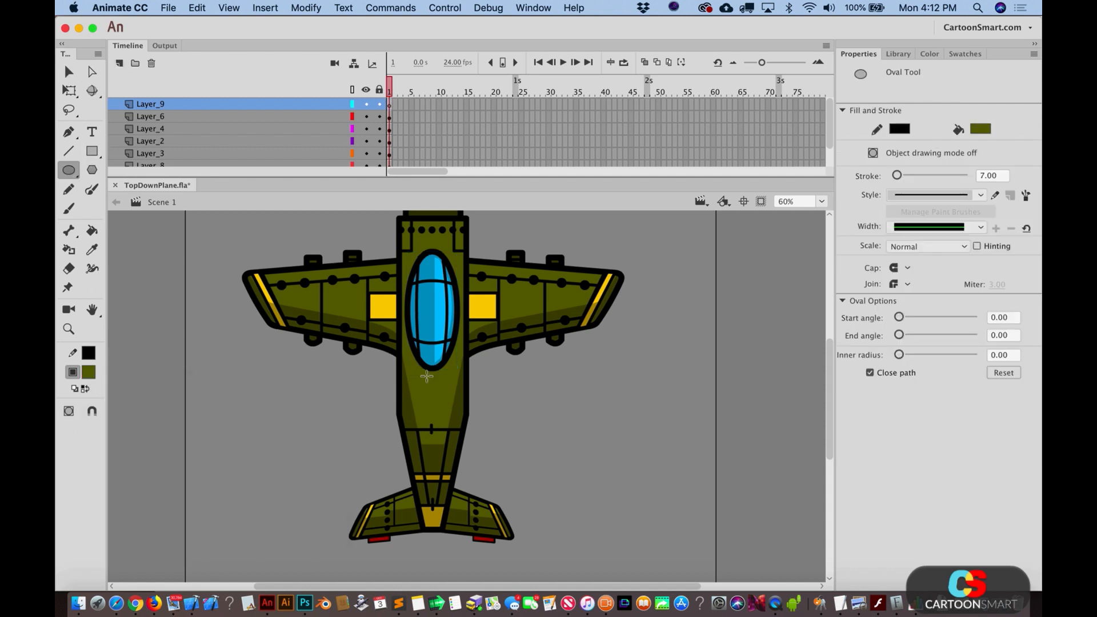
double_click(985, 176)
type("14")
key("Tab")
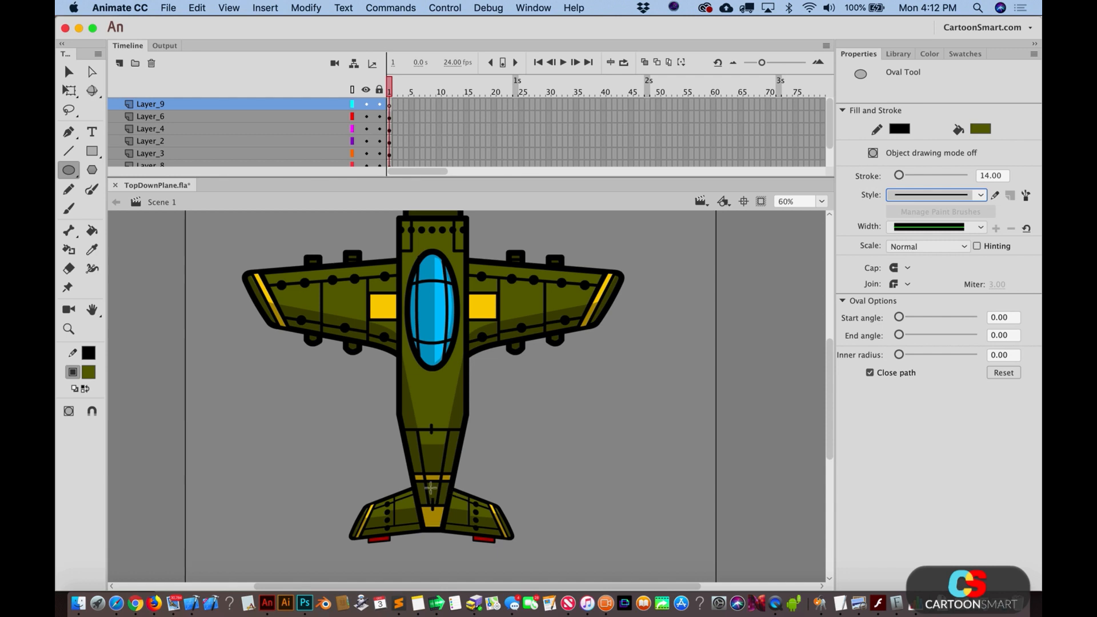
left_click_drag(427, 482, 441, 565)
Step: Nudge the tail oval upward and convert it to a movie clip symbol named "back of plane"
key("v")
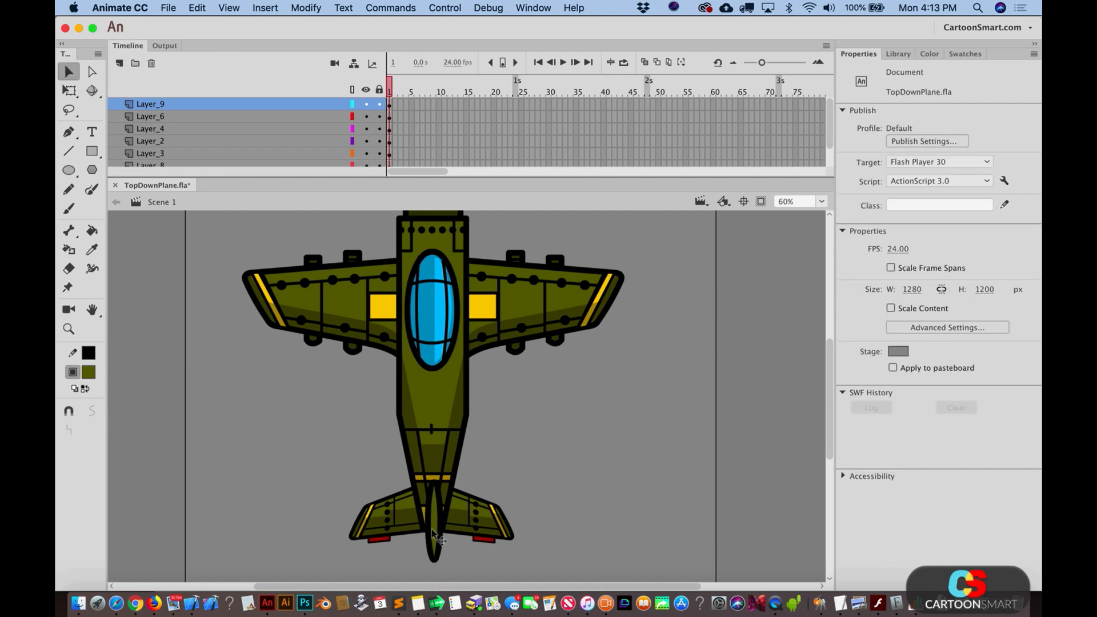
left_click(433, 531)
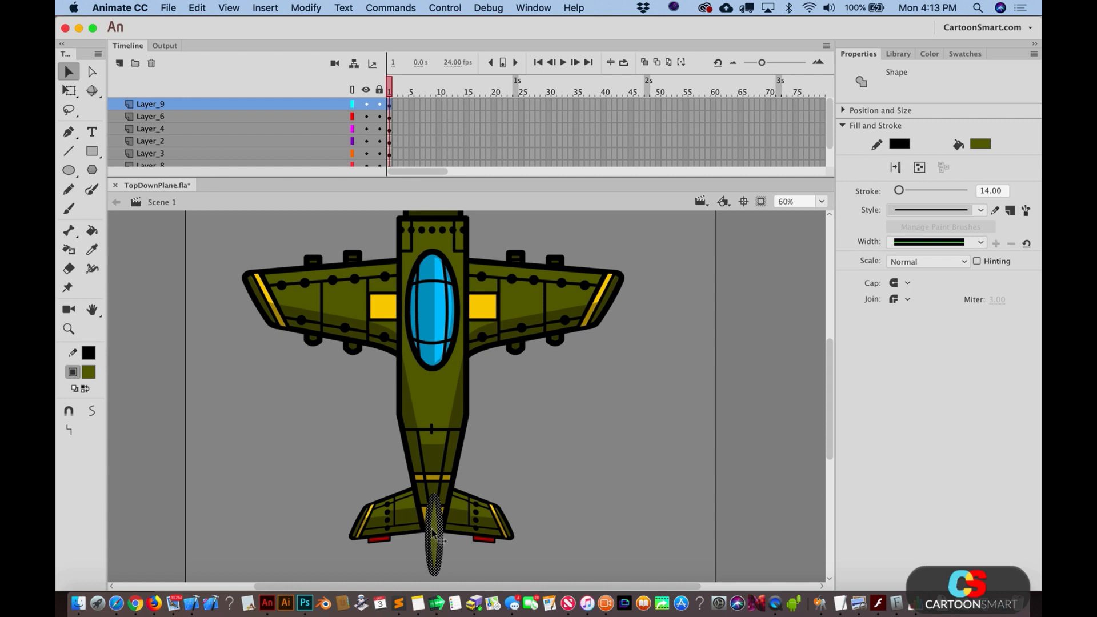
key("shift+Up")
key("shift+Up")
key("F8")
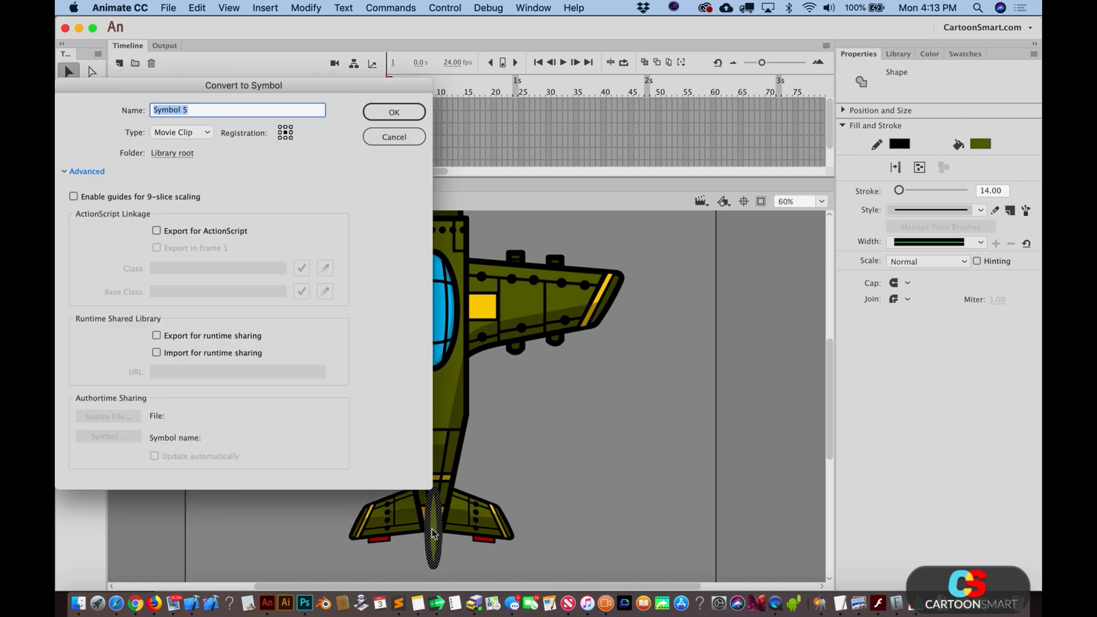
type("back of plane")
key("Return")
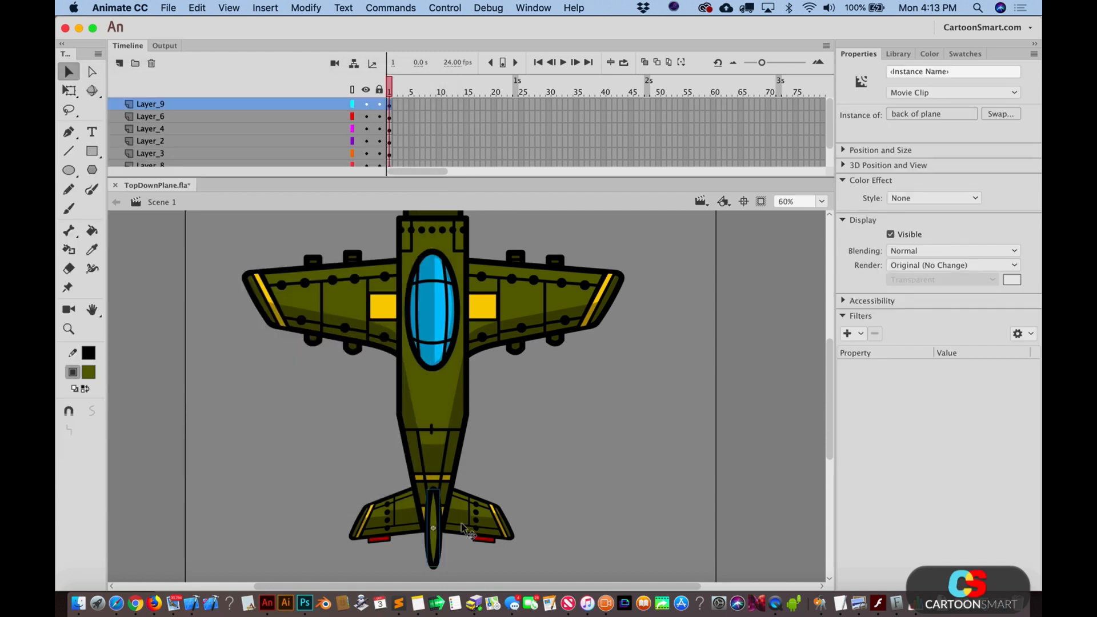
left_click(549, 471)
Step: Shift both wings and the cockpit canopy slightly toward the tail, and enlarge them proportionally about their shared centre
scroll(550, 471, "up", 3)
scroll(550, 471, "down", 4)
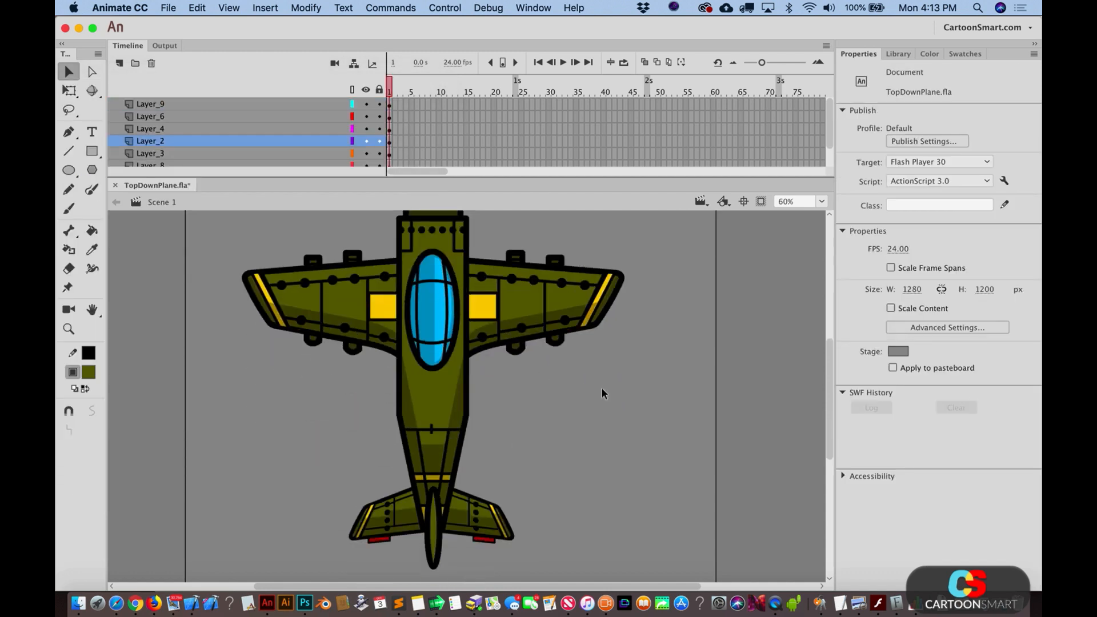
scroll(602, 389, "up", 2)
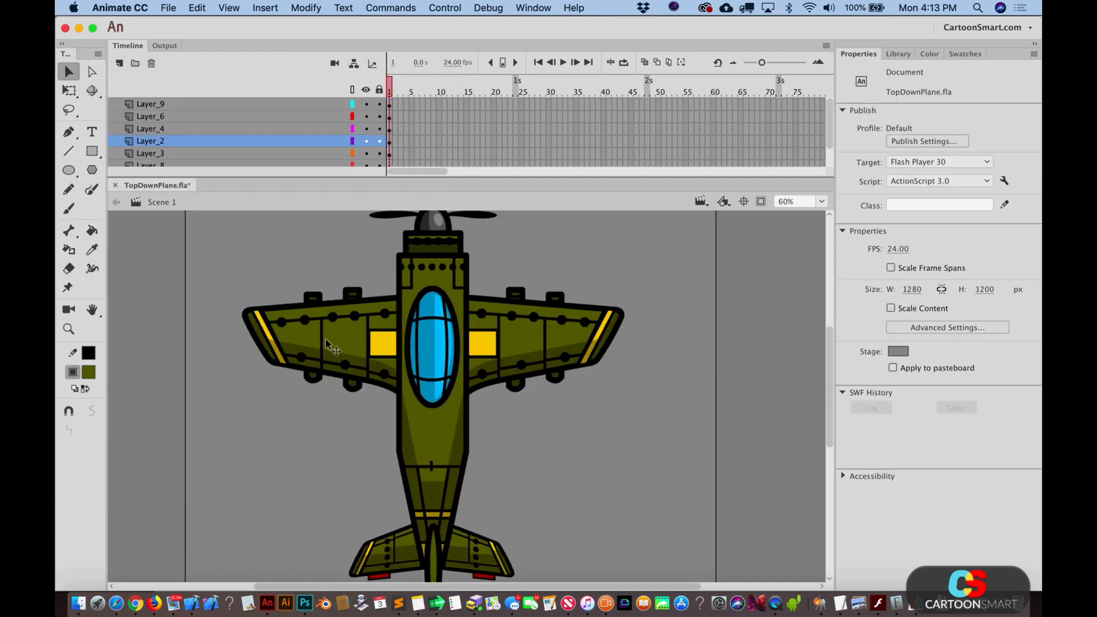
left_click(69, 329)
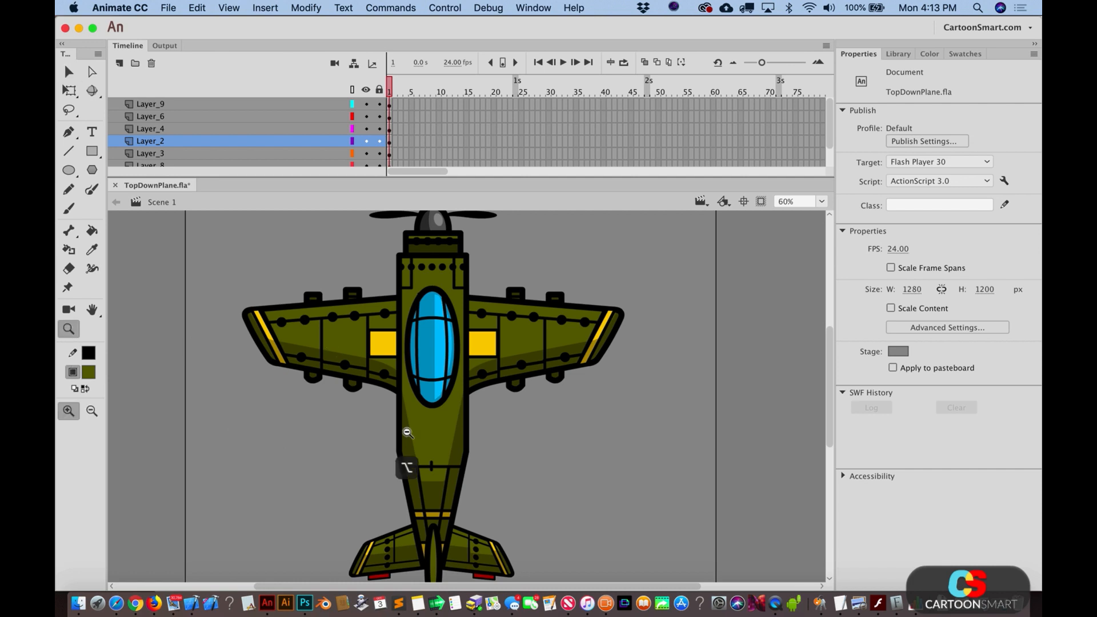
left_click(407, 433, "alt")
left_click_drag(357, 278, 614, 513)
key("v")
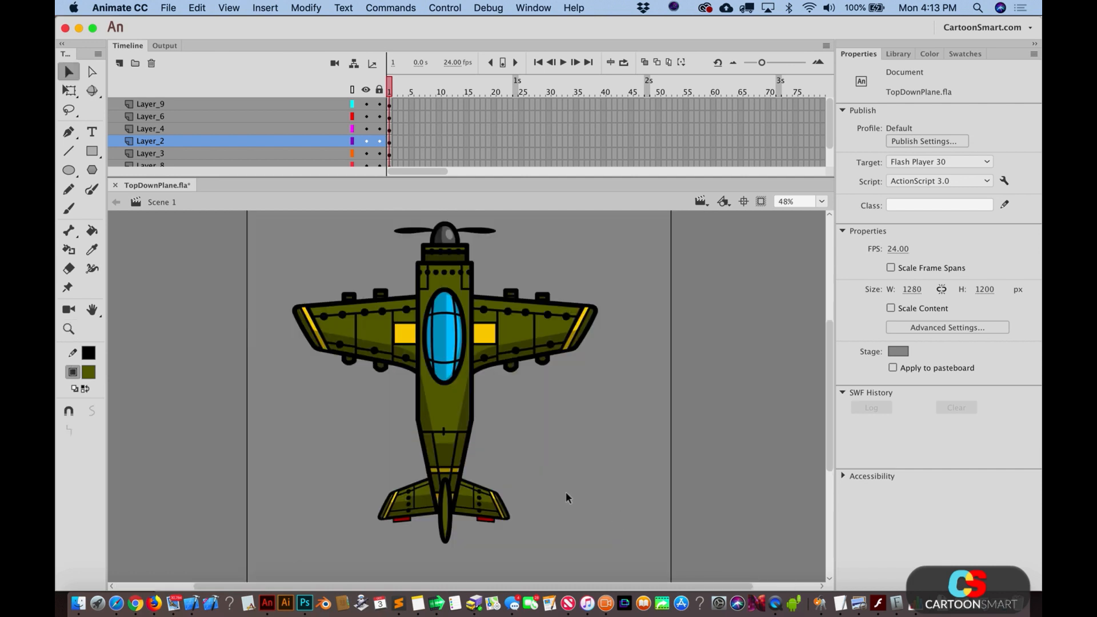
left_click(354, 340)
left_click(295, 290)
left_click_drag(251, 286, 701, 392)
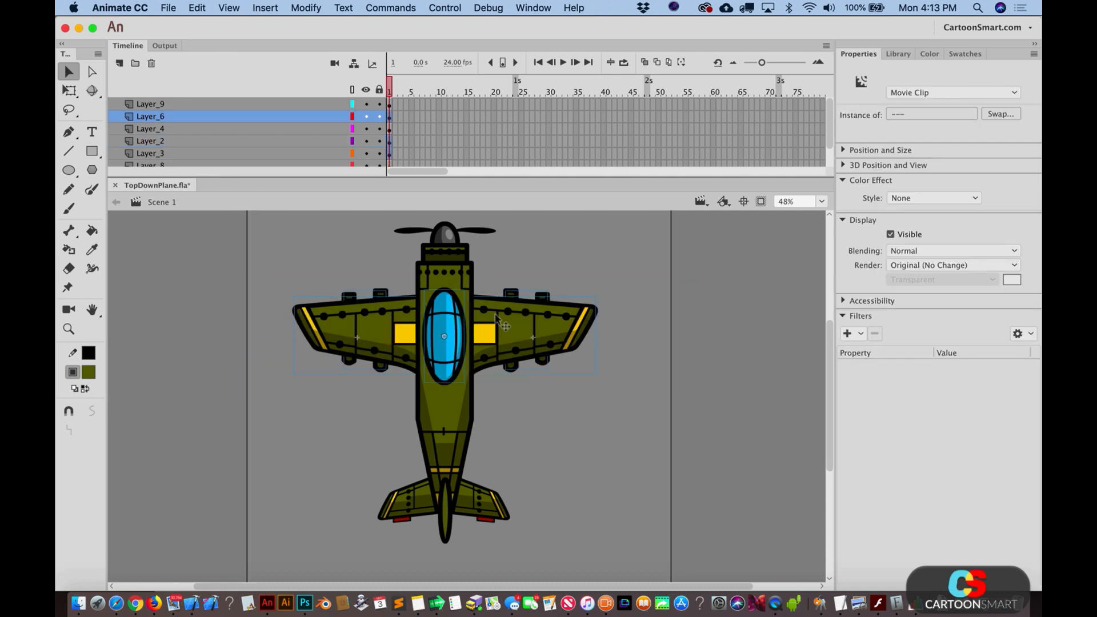
left_click_drag(451, 343, 452, 352)
key("q")
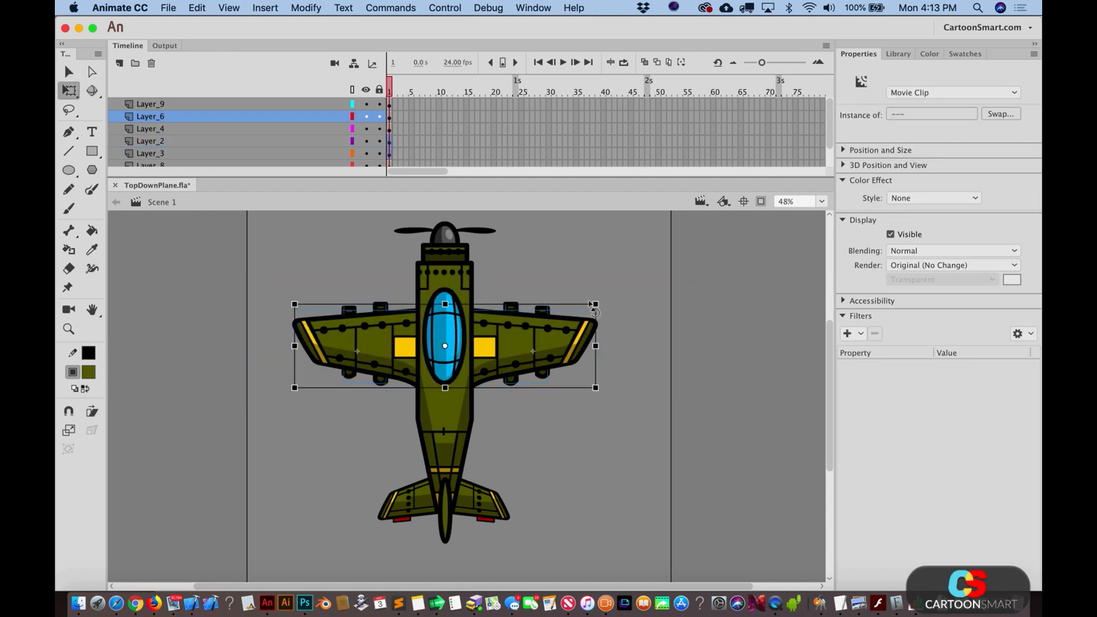
left_click_drag(594, 304, 613, 298)
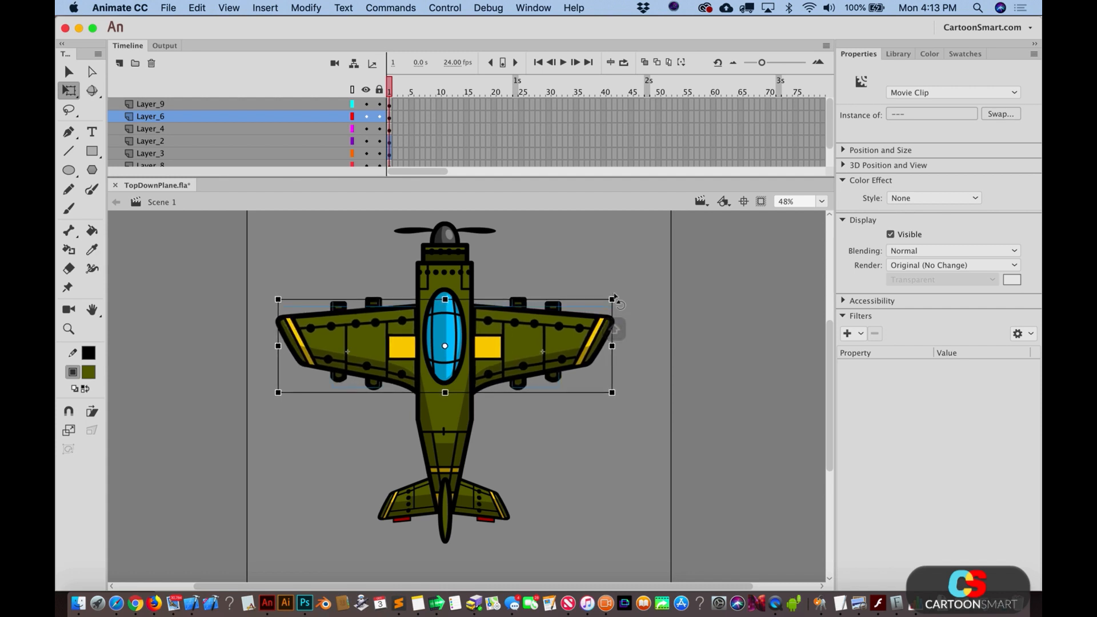
key("v")
Step: Inspect the whole plane with its resized wings and check the propeller blade instances at the nose
left_click(598, 263)
left_click(578, 333)
left_click(605, 284)
scroll(606, 285, "up", 3)
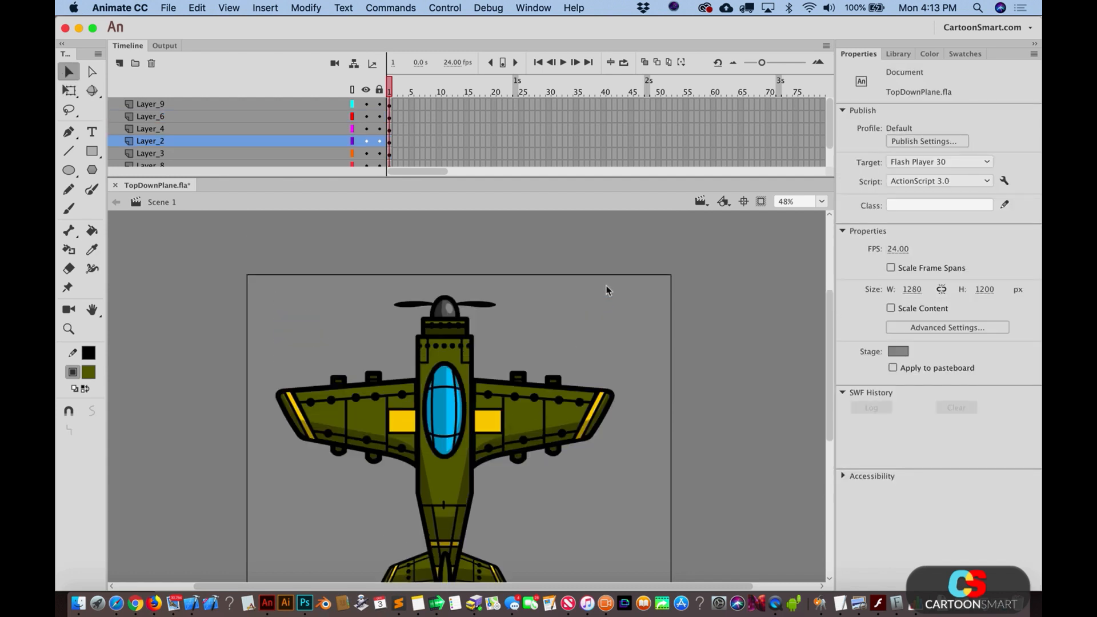
scroll(606, 290, "down", 2)
scroll(606, 290, "down", 1)
scroll(606, 290, "up", 1)
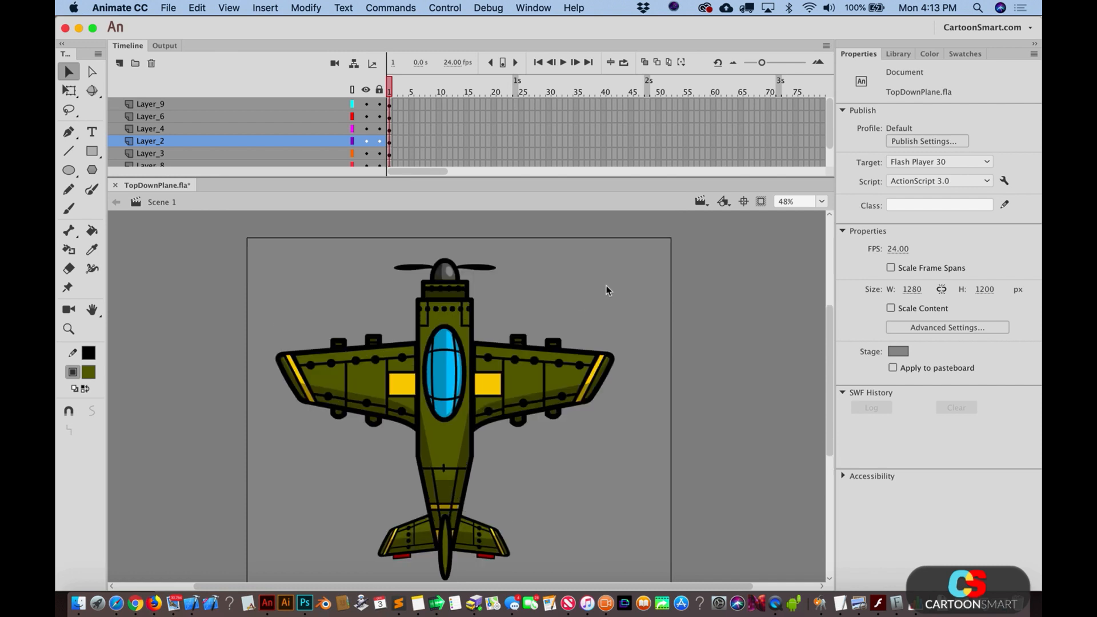
left_click(498, 268)
left_click(502, 272)
left_click(504, 368)
left_click(515, 286)
left_click(373, 355)
left_click(409, 269)
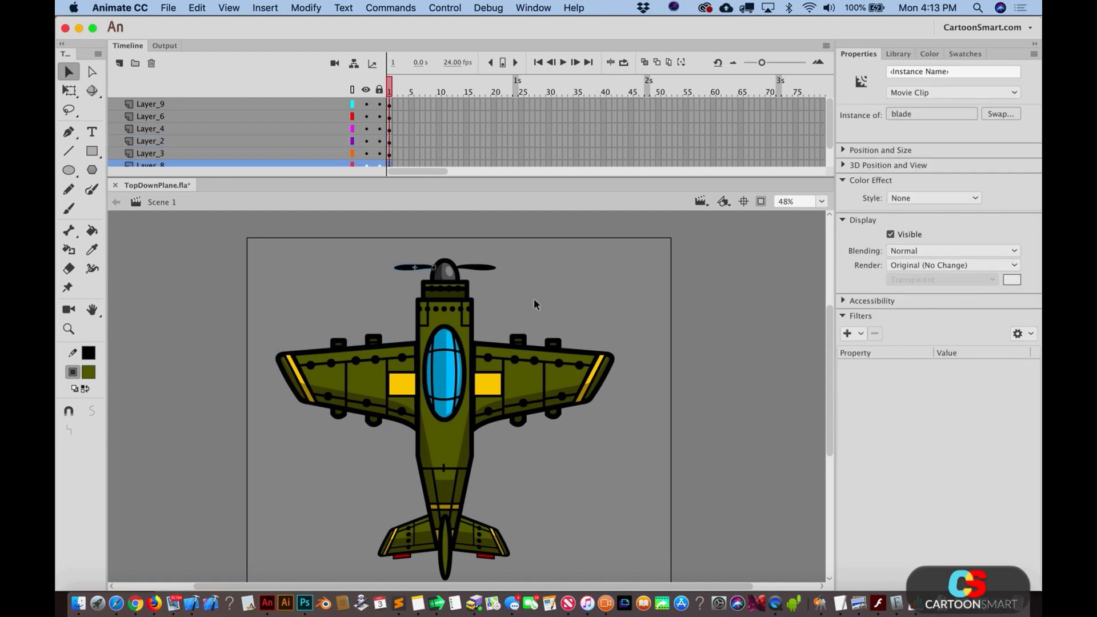
scroll(535, 303, "down", 2)
scroll(419, 128, "down", 2)
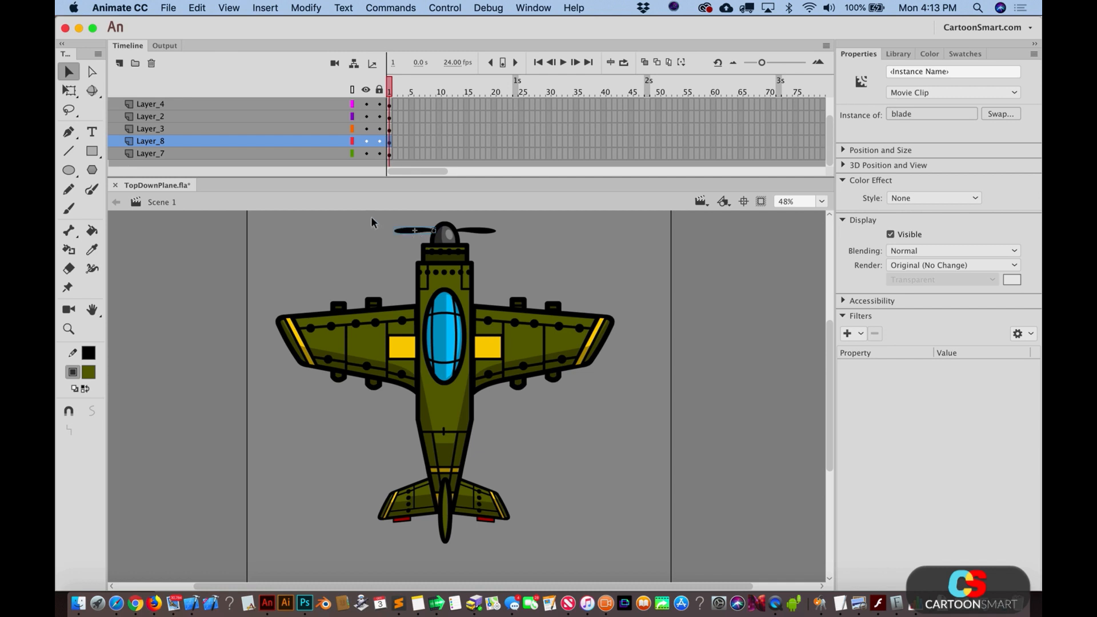
Step: Convert the two propeller blades and the nose hub together into a Graphic symbol named "propellers"
left_click_drag(370, 217, 544, 252)
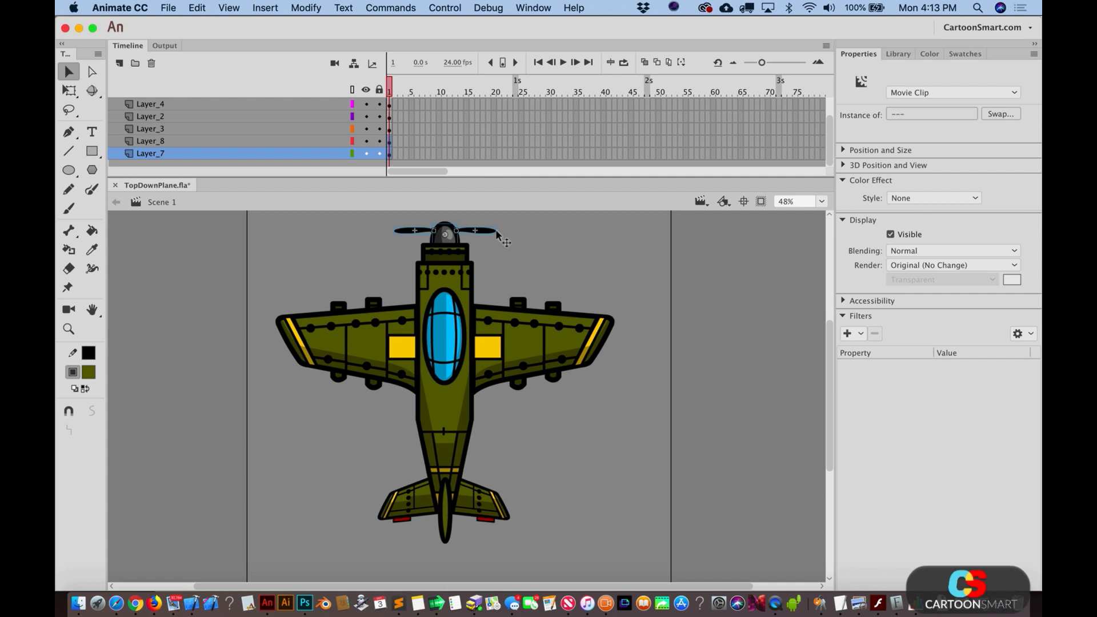
key("F8")
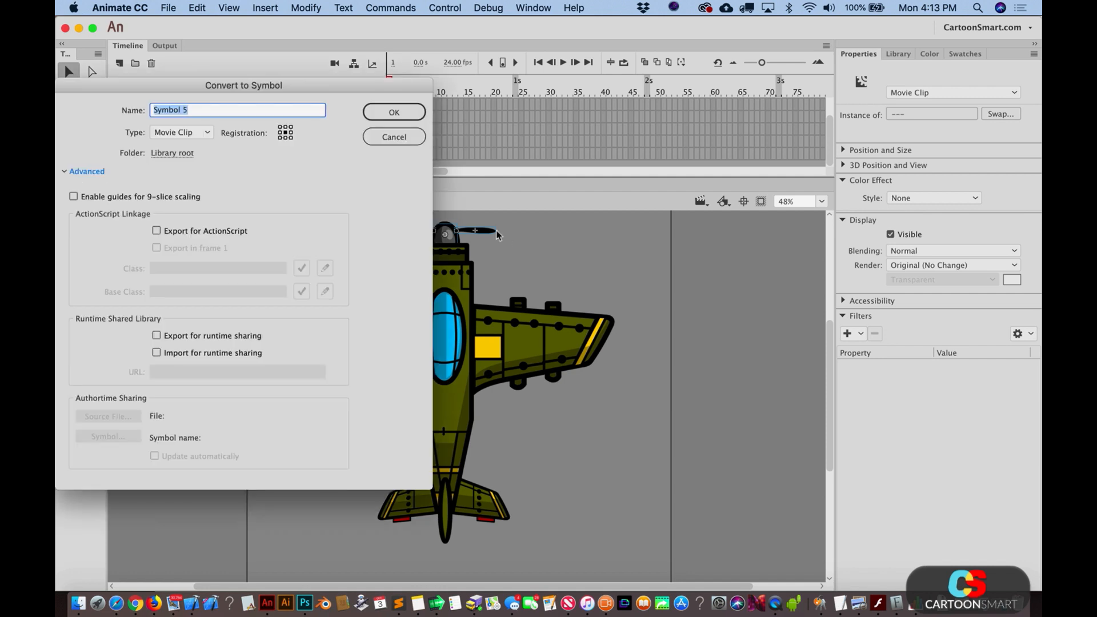
left_click(197, 136)
left_click(193, 174)
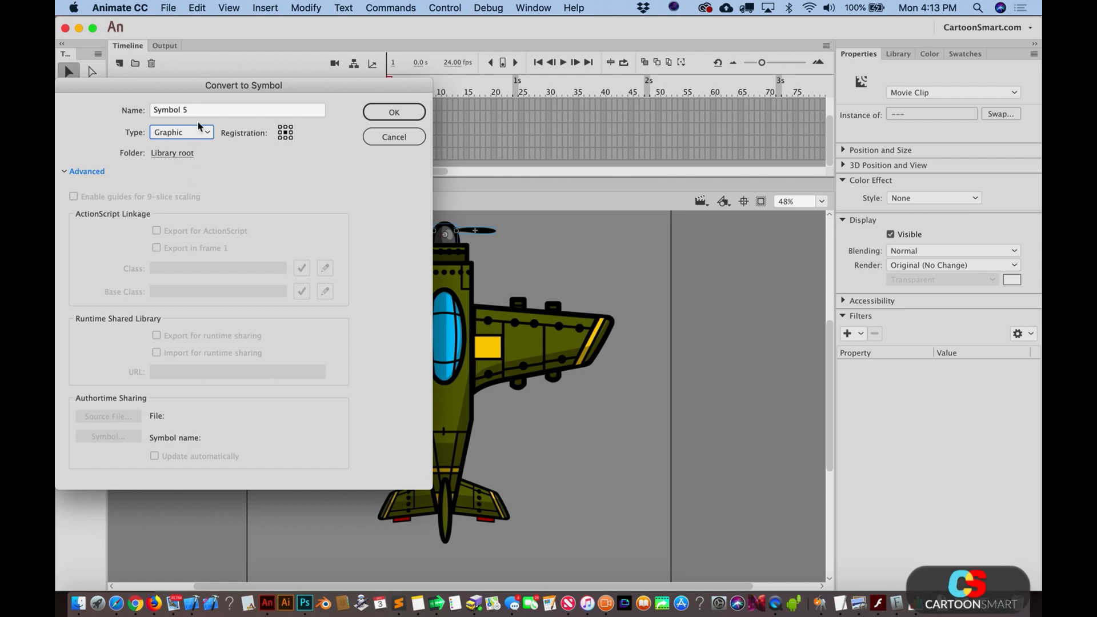
key("shift+Tab")
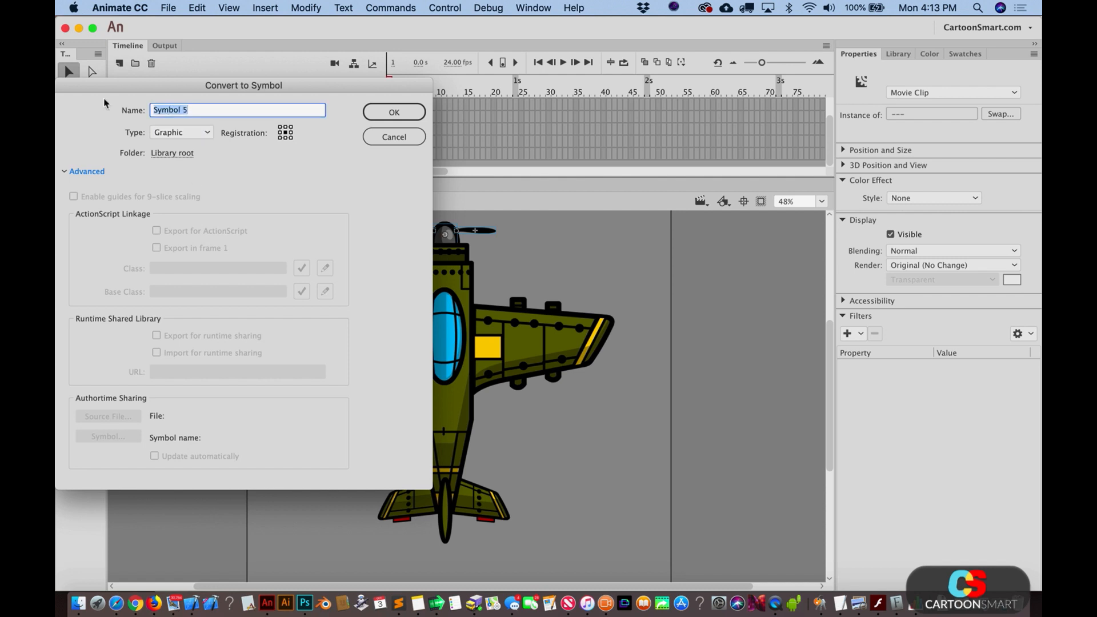
type("propellers")
key("Return")
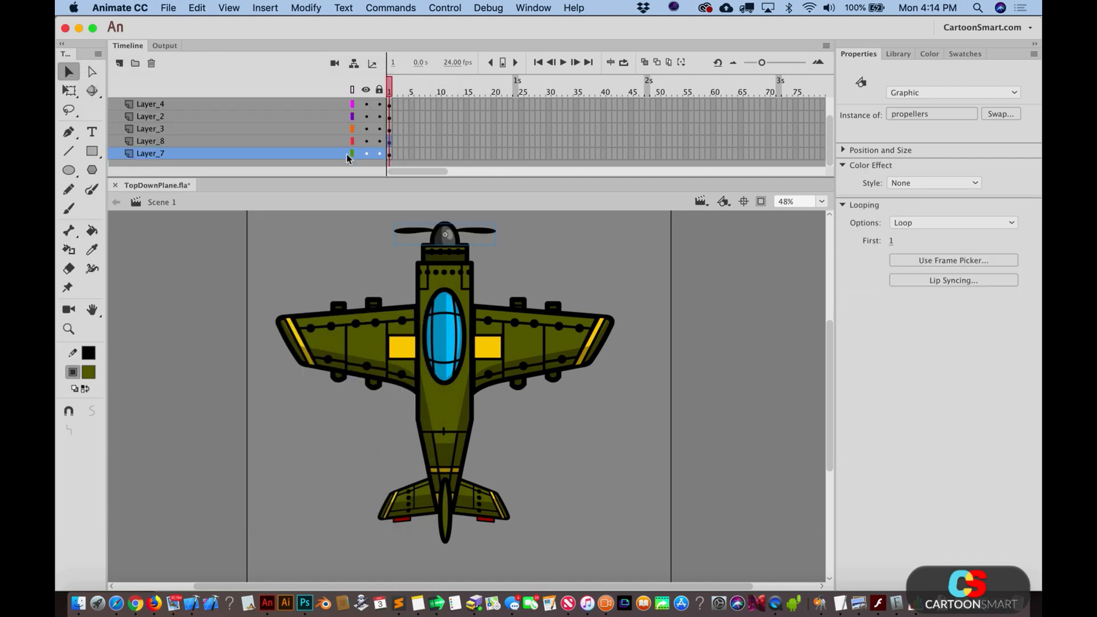
Step: Cut the propellers symbol, reorder Layer_8 beneath Layer_7, and paste the symbol in place on Layer_8
key("super+x")
left_click_drag(230, 140, 216, 160)
key("super+shift+v")
left_click(518, 267)
left_click(451, 234)
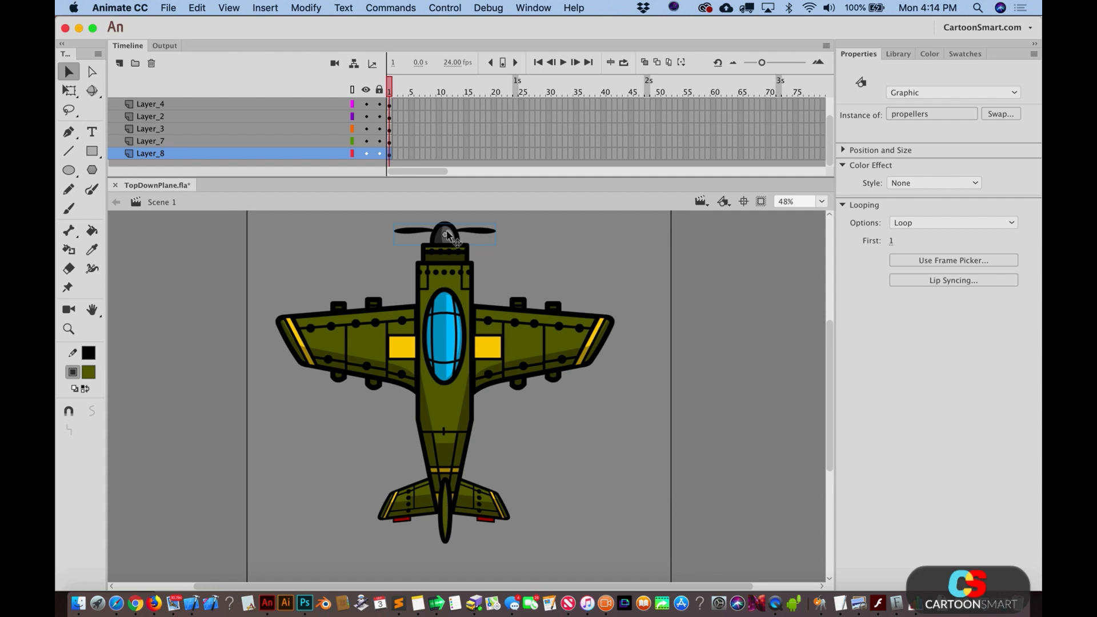
Step: Open the propellers symbol for editing and add a keyframe at frame 2 of Layer_1
double_click(448, 234)
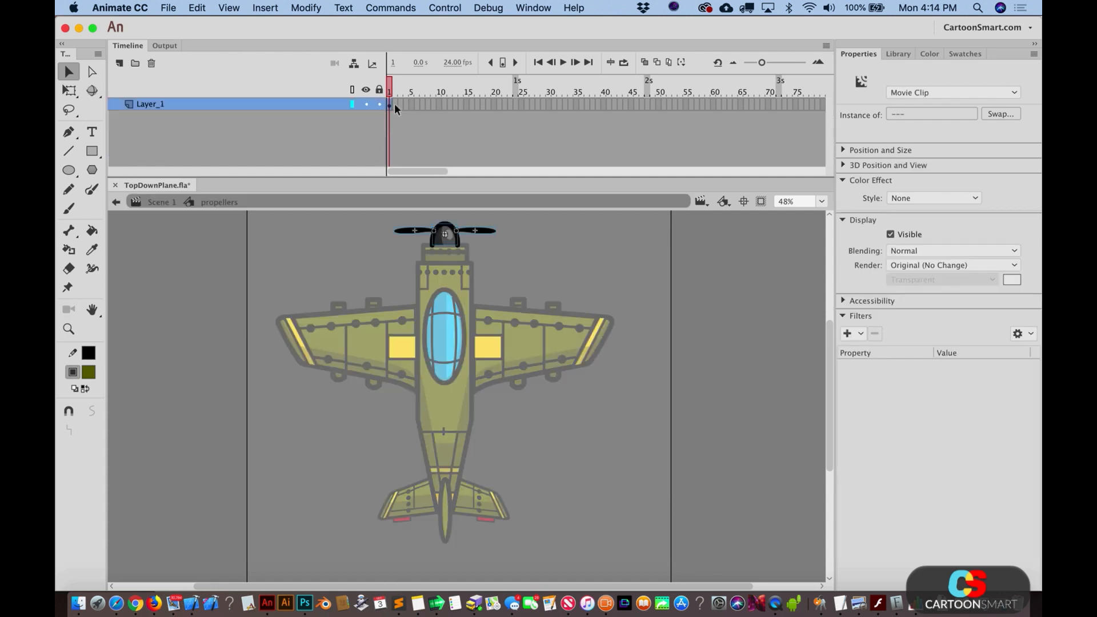
left_click(394, 104)
key("F6")
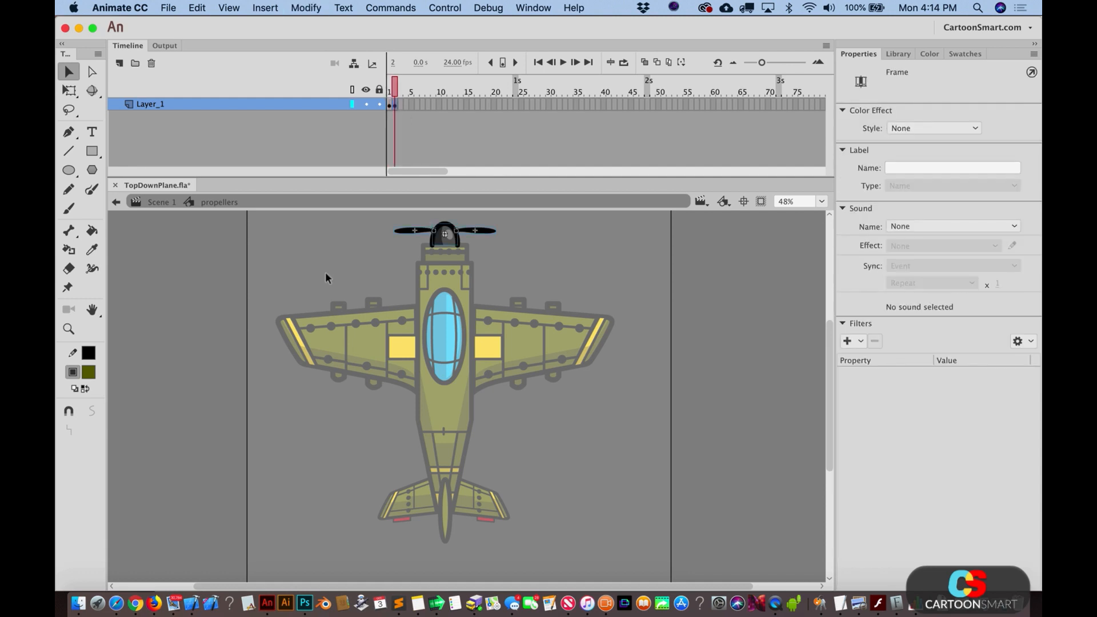
Step: On frame 2, shorten the left propeller blade and shift it inward toward the hub
left_click(325, 272)
left_click(68, 330)
left_click_drag(379, 227, 549, 279)
key("v")
left_click(508, 336)
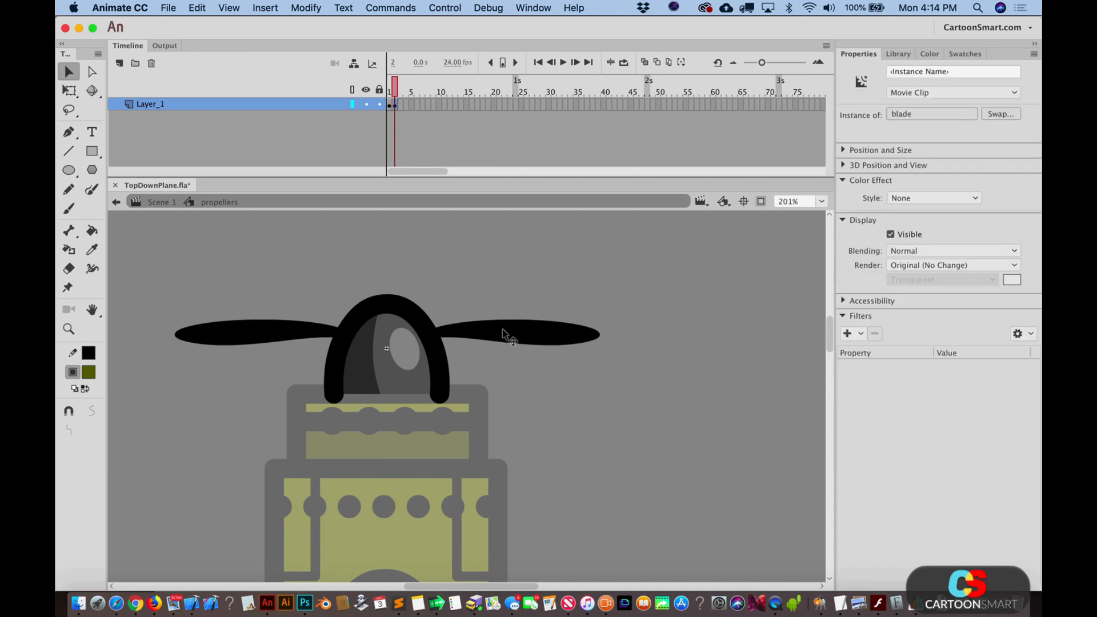
left_click(291, 338)
key("q")
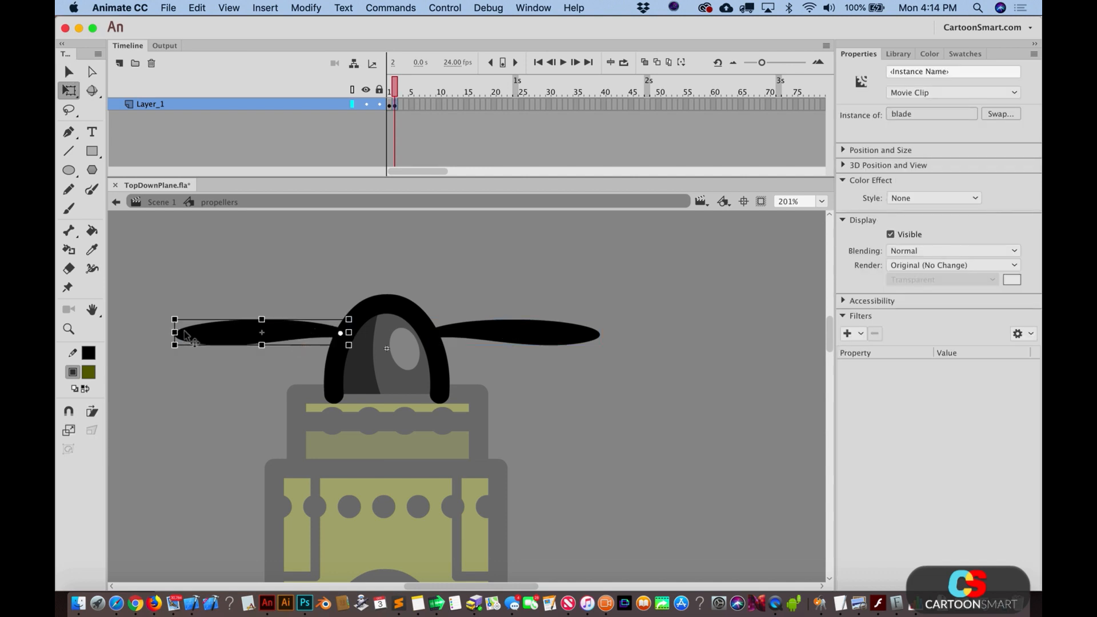
left_click_drag(174, 332, 225, 332)
left_click_drag(301, 332, 315, 332)
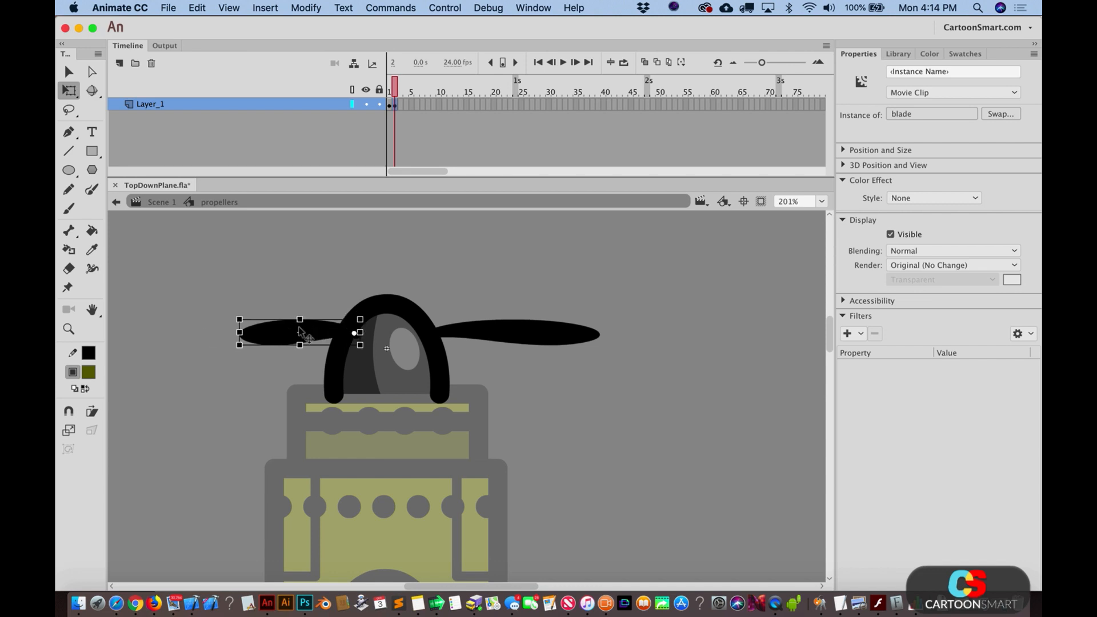
key("v")
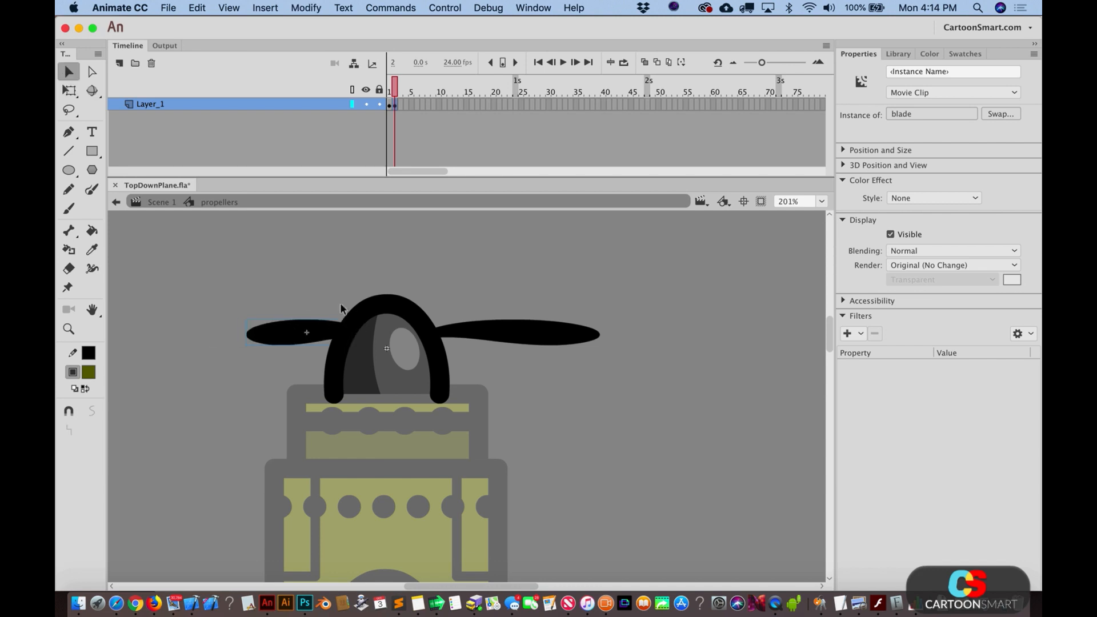
Step: On frame 2, thicken the right propeller blade, flip it vertically, and shorten it toward the hub
left_click(573, 350)
left_click(543, 336)
key("q")
left_click_drag(512, 317, 513, 314)
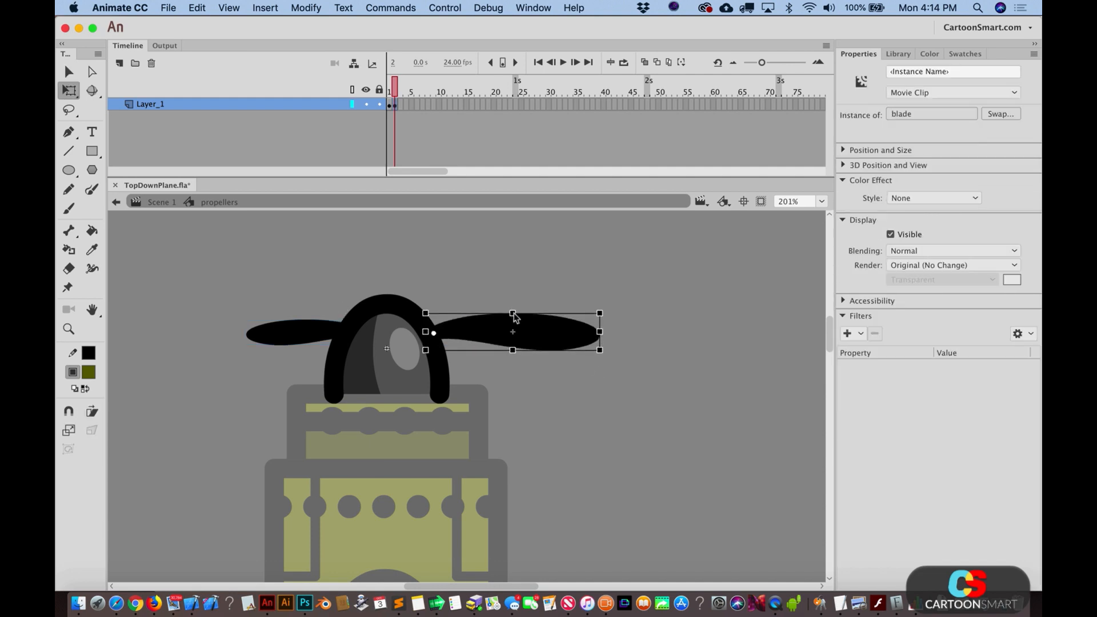
key("super+shift+v")
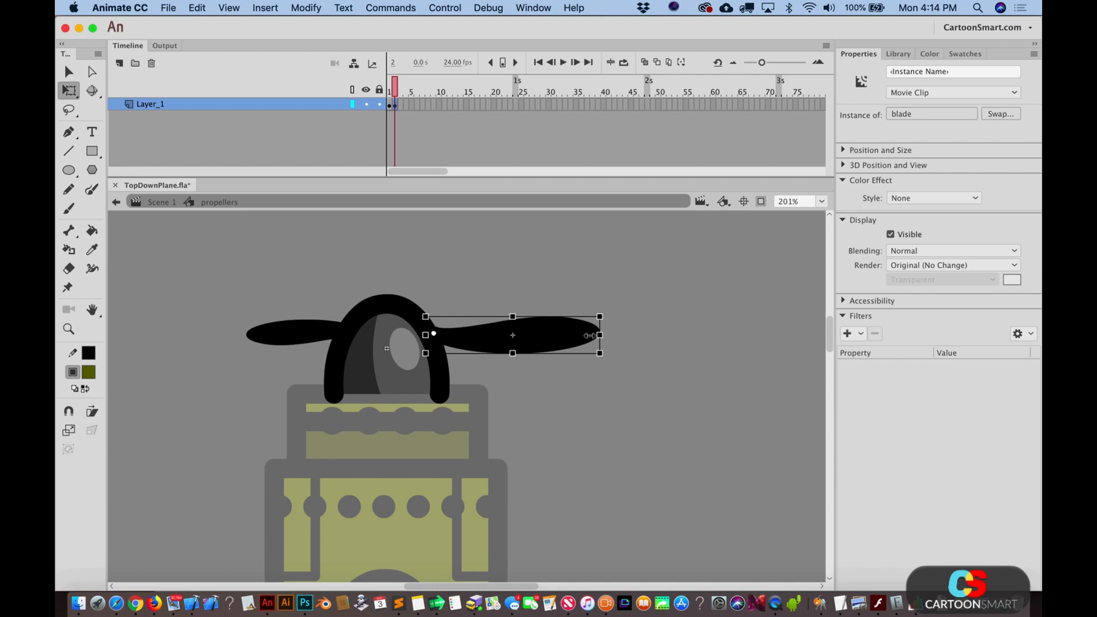
left_click_drag(589, 335, 571, 334)
key("v")
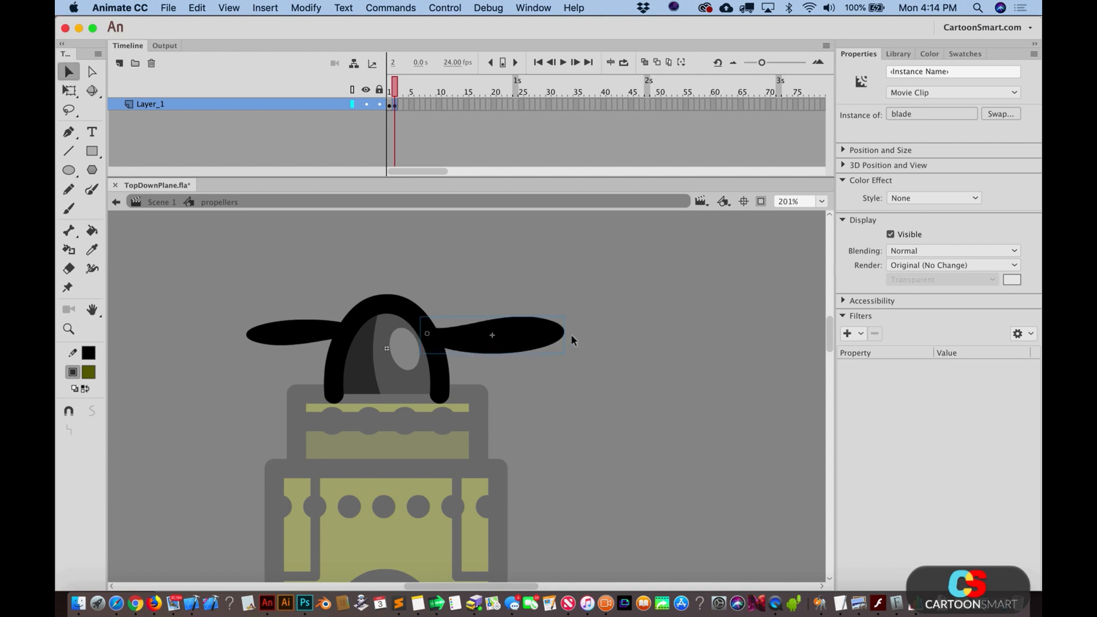
Step: Return to the main scene, enlarge the timeline to show every layer, and extend all layers to frame 5
double_click(570, 334)
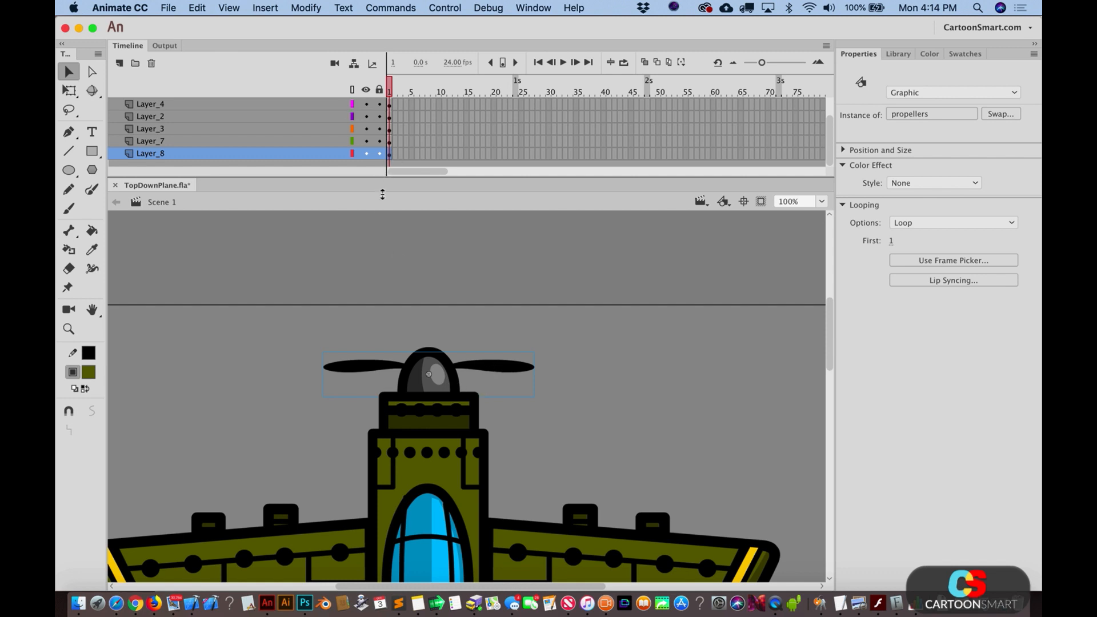
left_click_drag(384, 178, 395, 76)
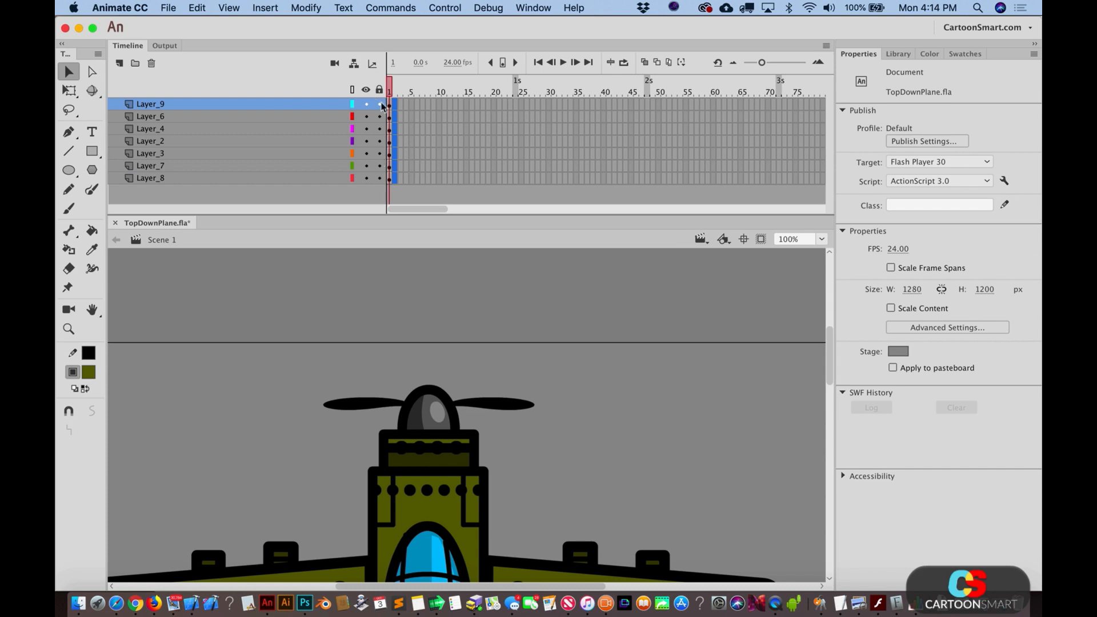
left_click_drag(404, 105, 410, 194)
key("F5")
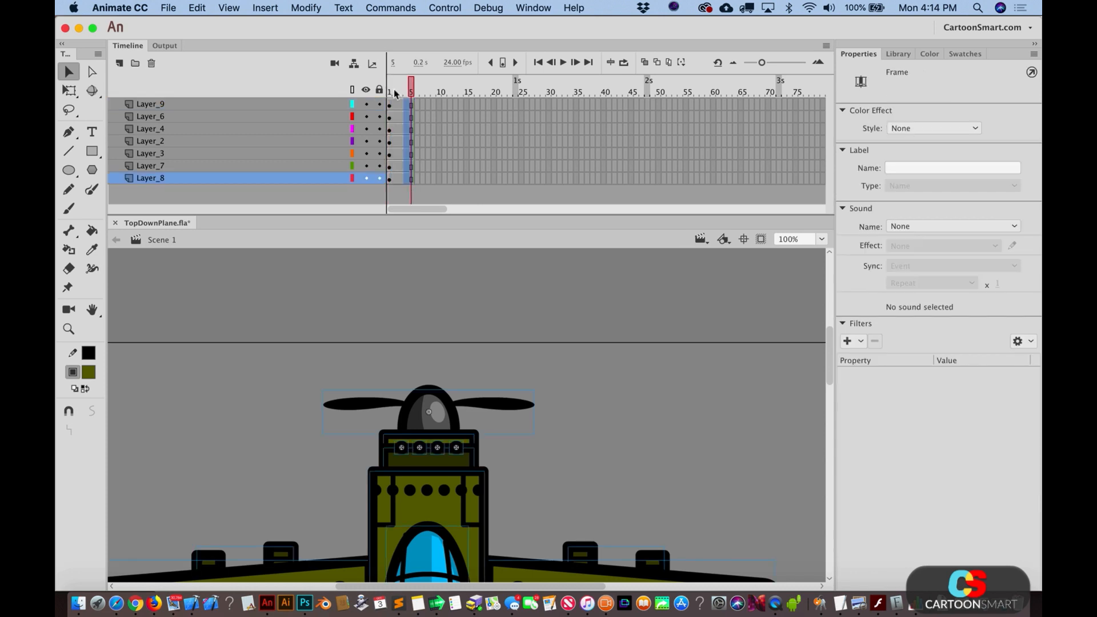
Step: Play back the five-frame timeline and view the plane at 50% zoom to check the propeller motion
left_click(406, 88)
key("Return")
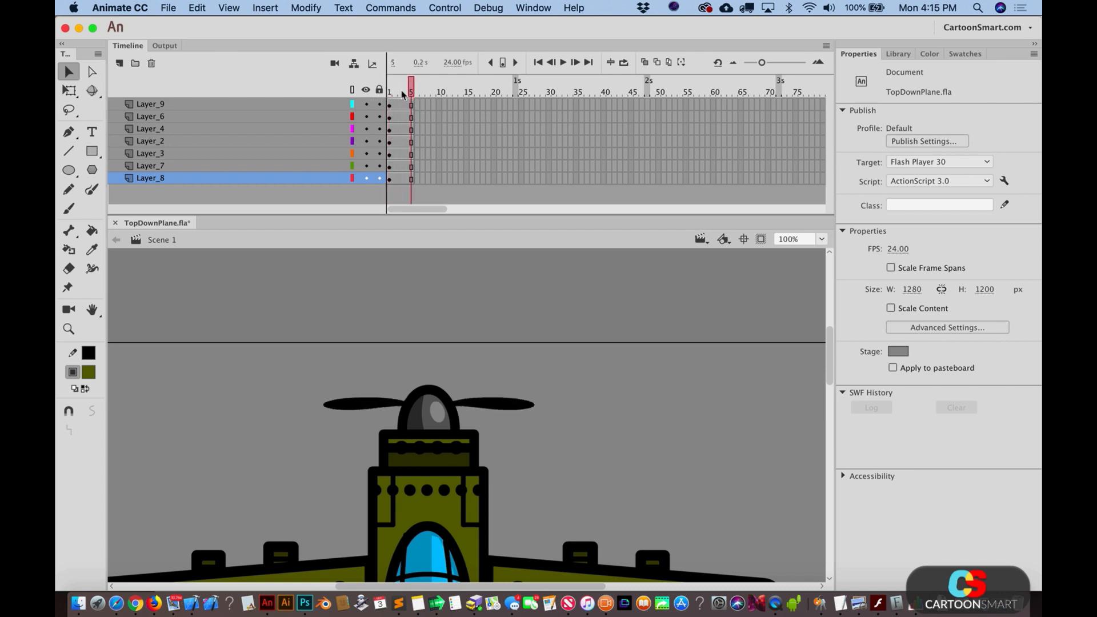
left_click(69, 329)
left_click(390, 370, "alt")
key("v")
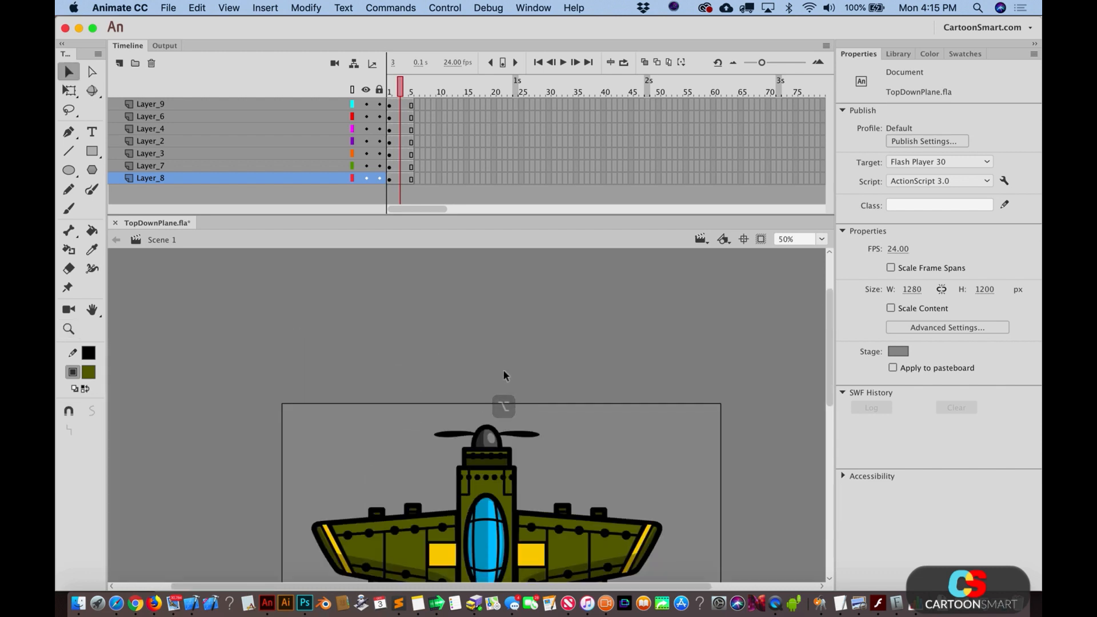
scroll(503, 370, "down", 3)
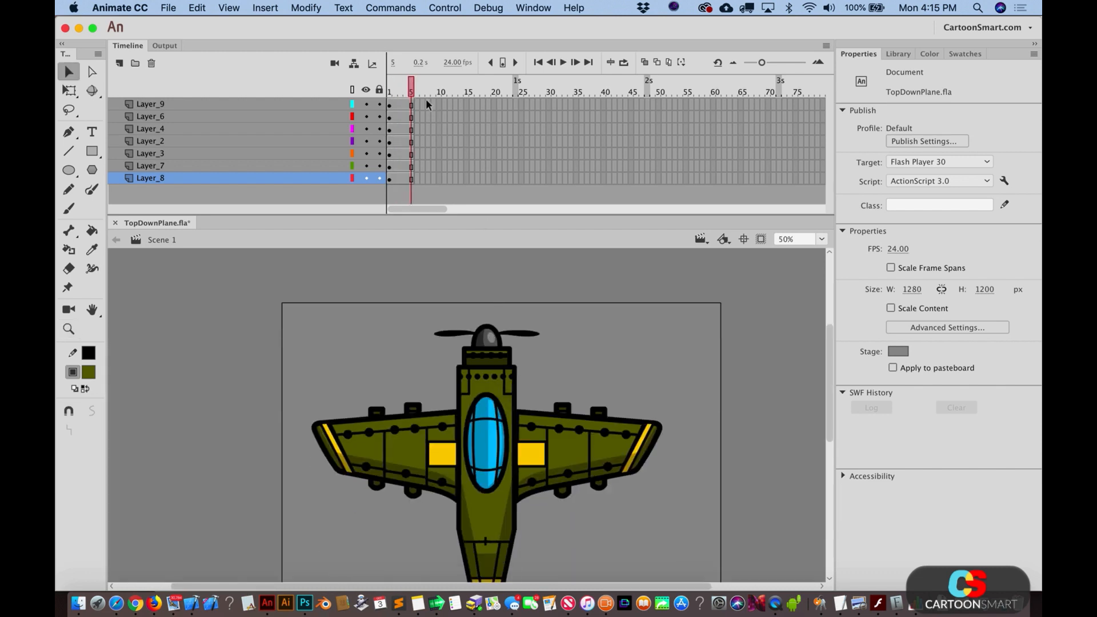
Step: Extend all layers to frame 33 and preview the animation with Loop Playback turned on
left_click_drag(426, 102, 343, 93)
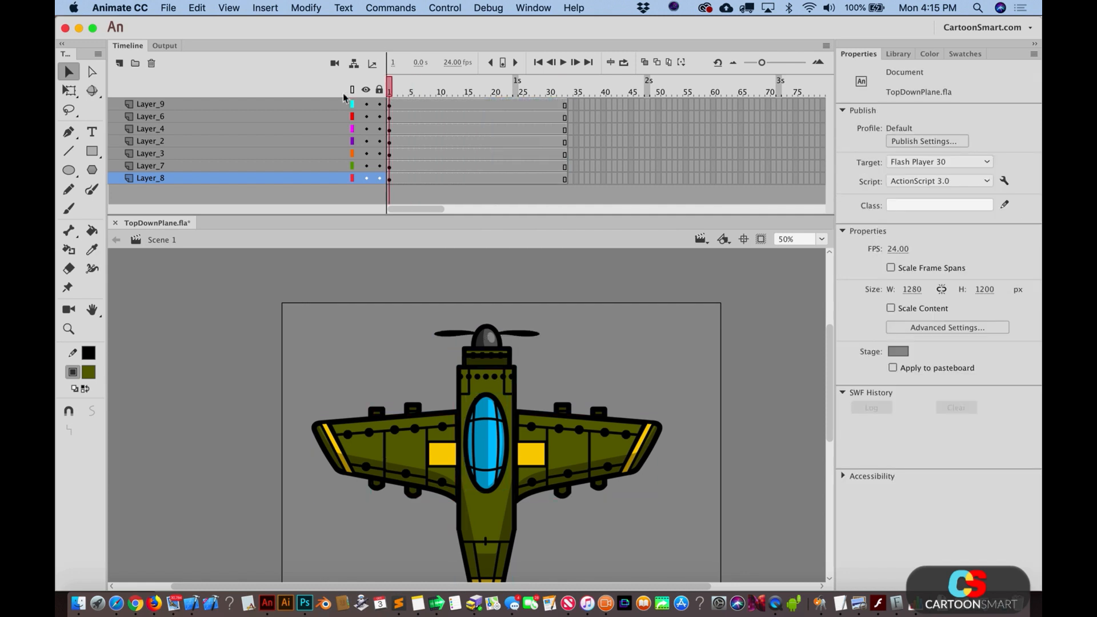
left_click(455, 8)
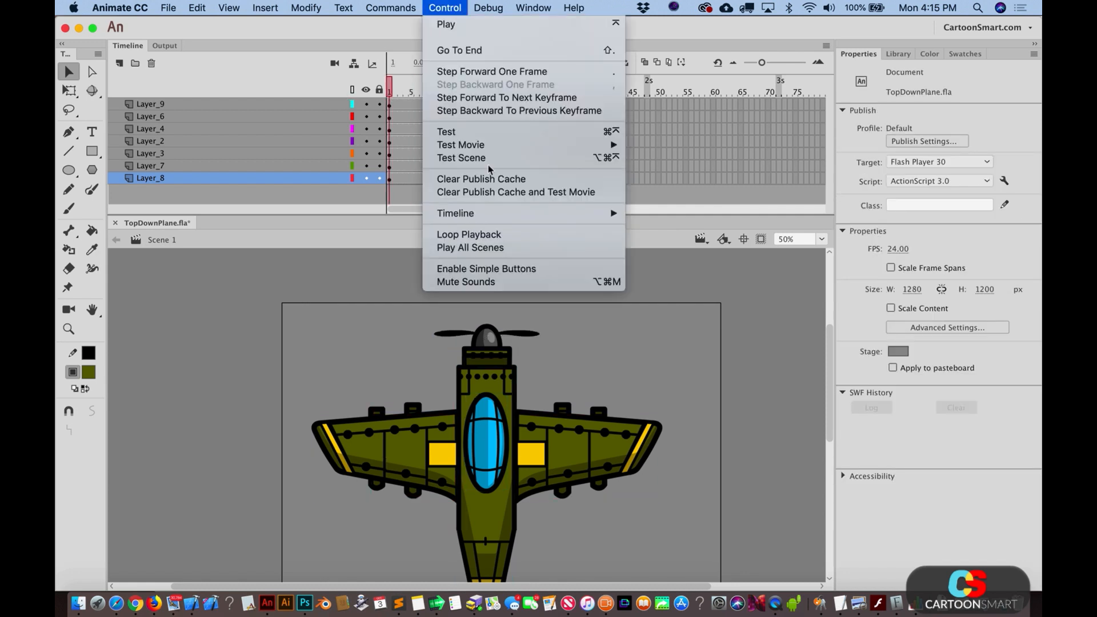
left_click(478, 235)
key("Return")
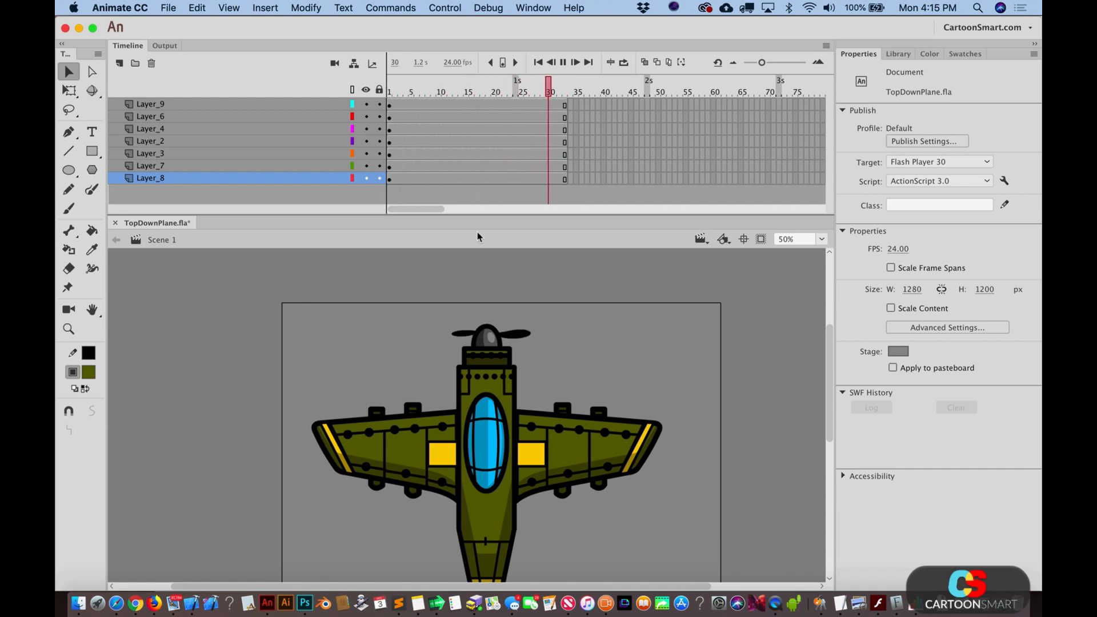
key("Return")
Step: Inside the propellers symbol, duplicate frame 2 as a keyframe at frame 3 and flip its artwork horizontally
left_click(511, 338)
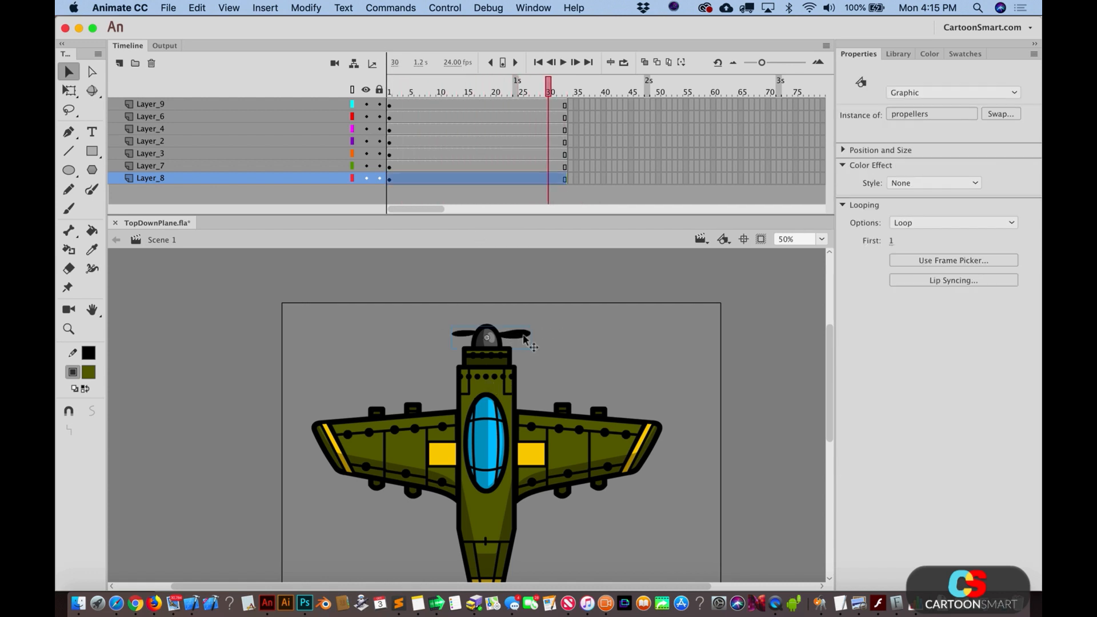
double_click(523, 337)
left_click(390, 104)
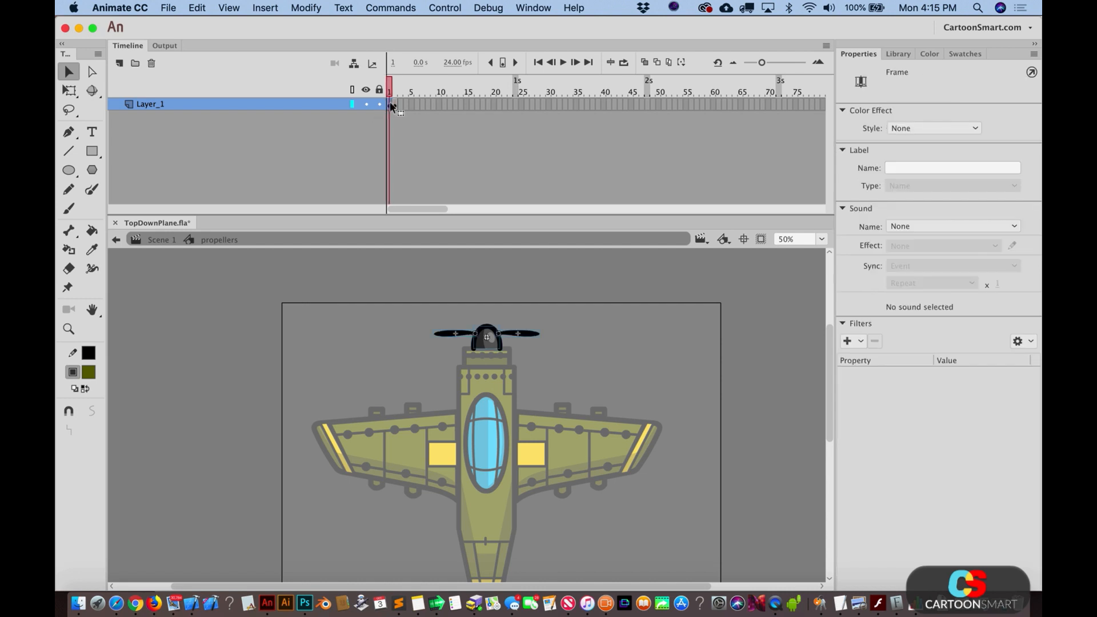
left_click_drag(393, 102, 400, 104)
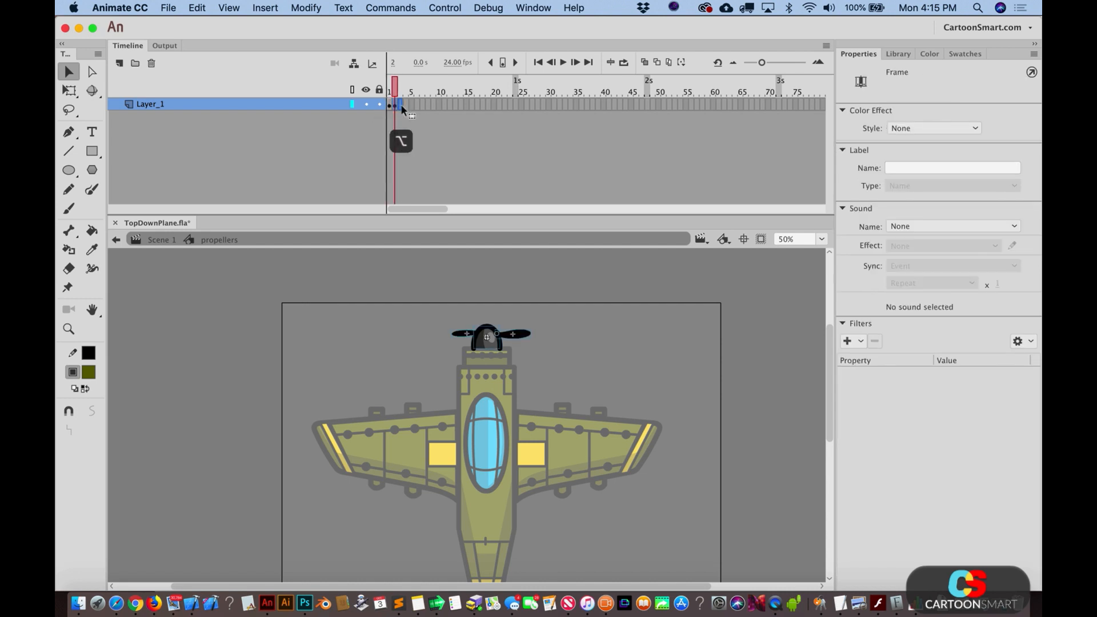
key("F6")
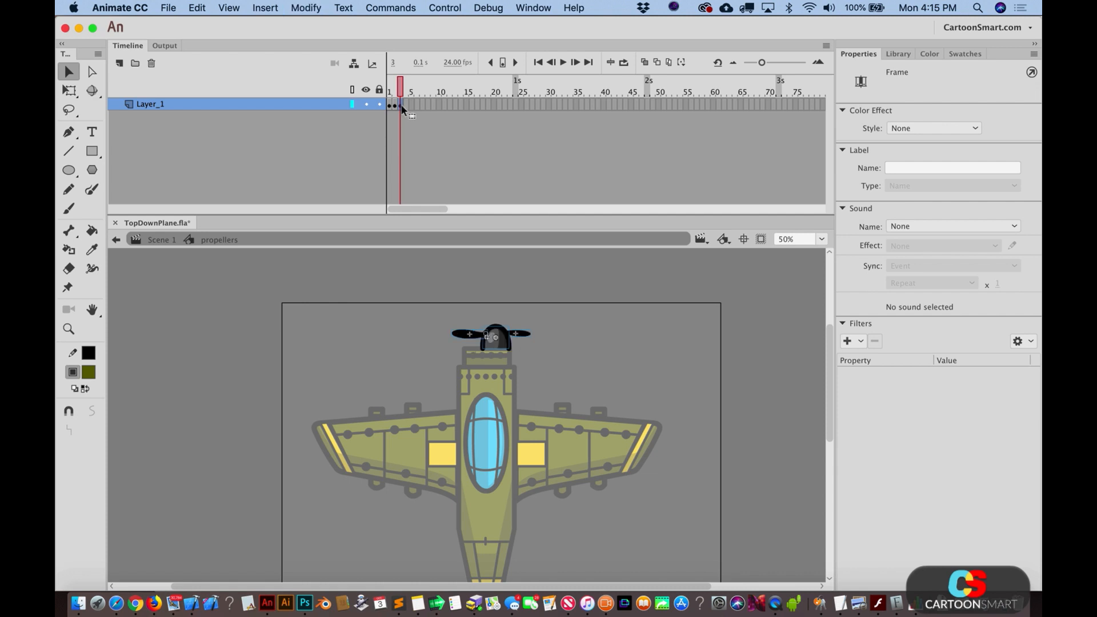
Step: On frame 3, move the hub and both blades left so the propeller is centered on the plane's nose
left_click(487, 343)
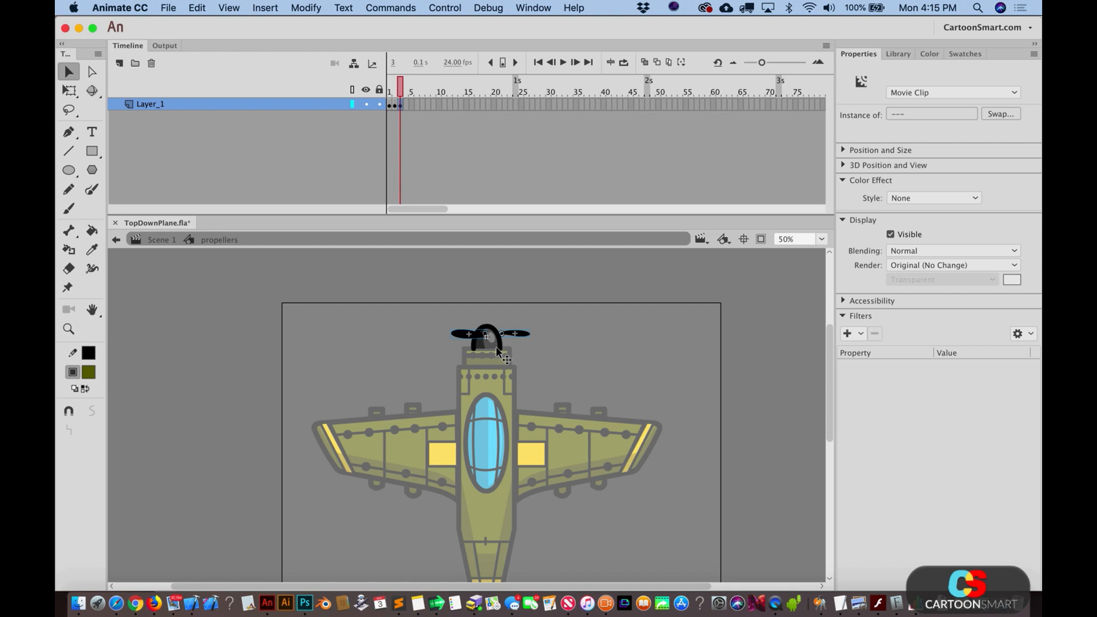
key("Left")
key("Left")
key("Left")
key("Left")
key("Left")
key("Left")
key("Left")
Step: On frame 3, place the left blade behind the hub
left_click(571, 379)
left_click(462, 334)
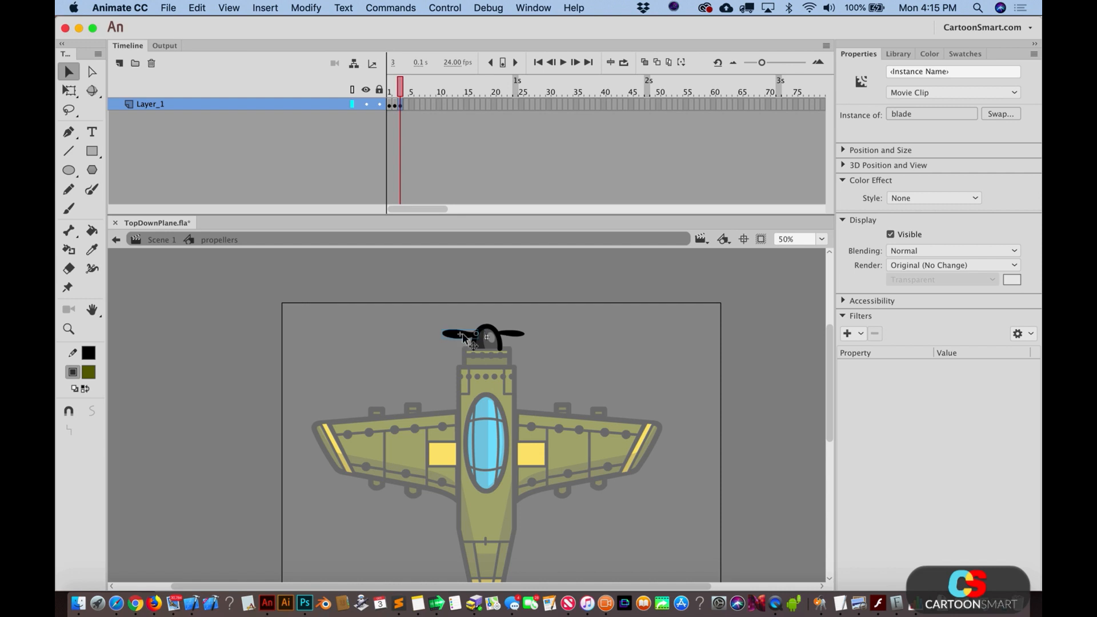
key("q")
left_click(355, 287)
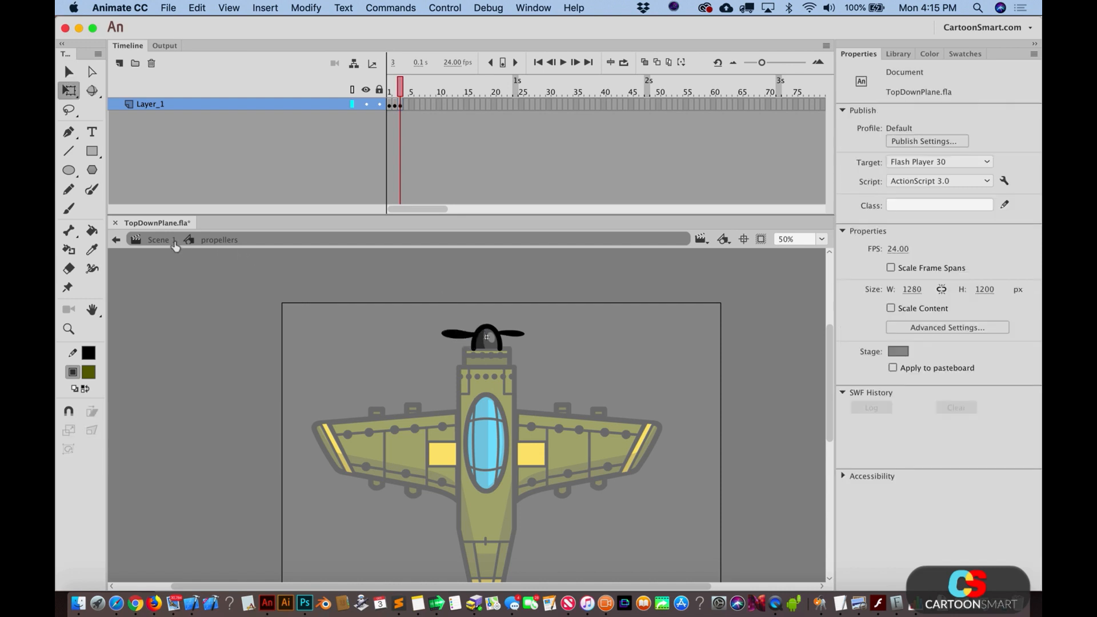
Step: Return to Scene 1 and play the looping timeline to check the three-frame propeller animation
left_click(172, 240)
key("Return")
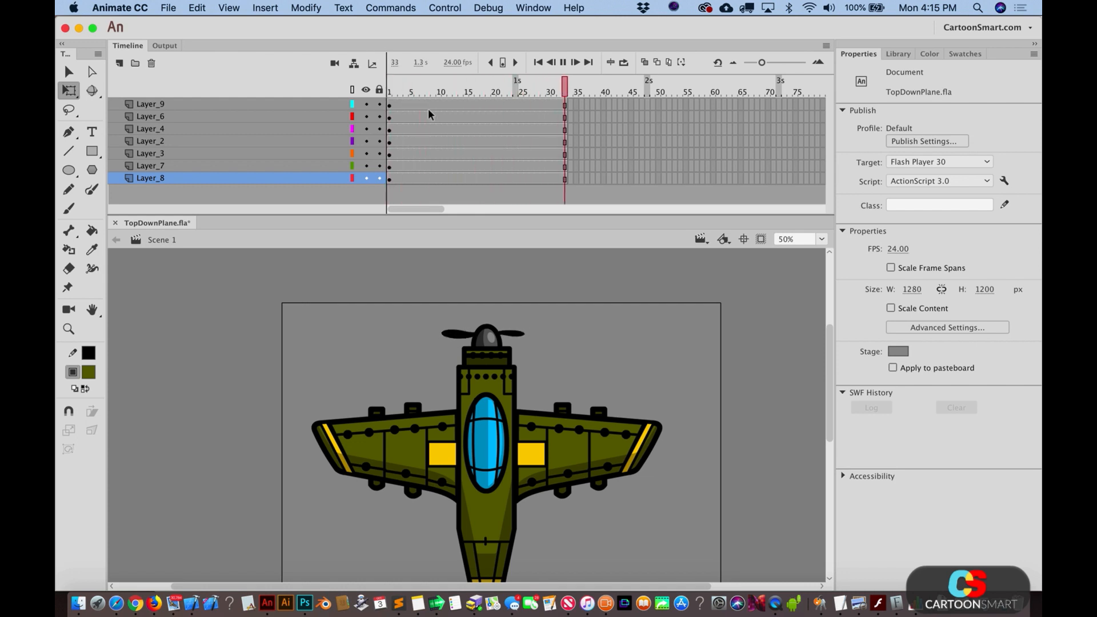
key("v")
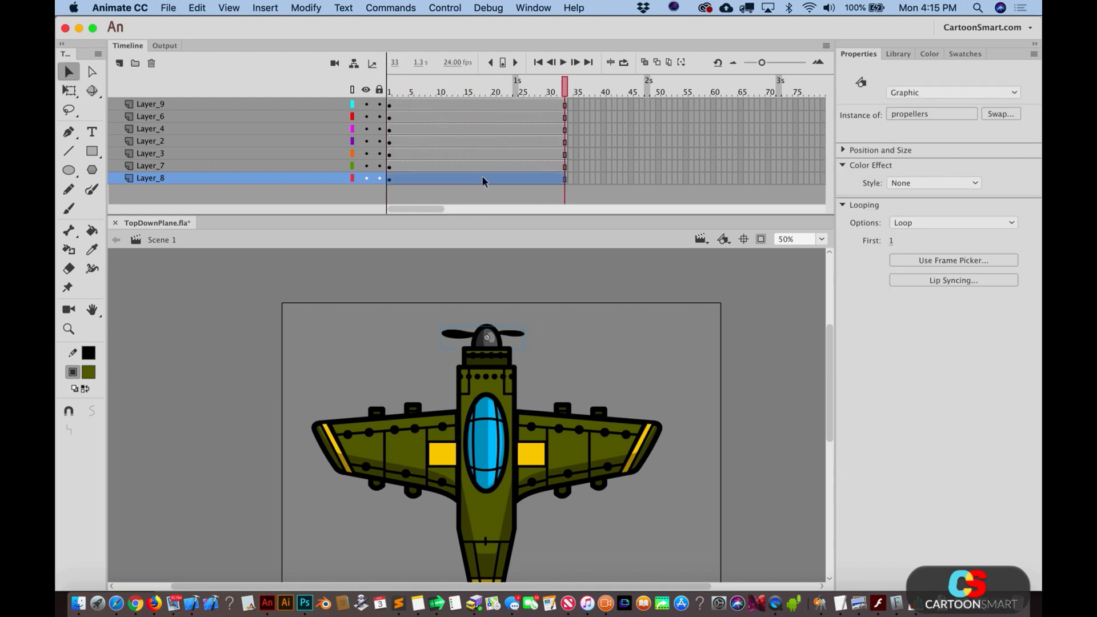
key("Return")
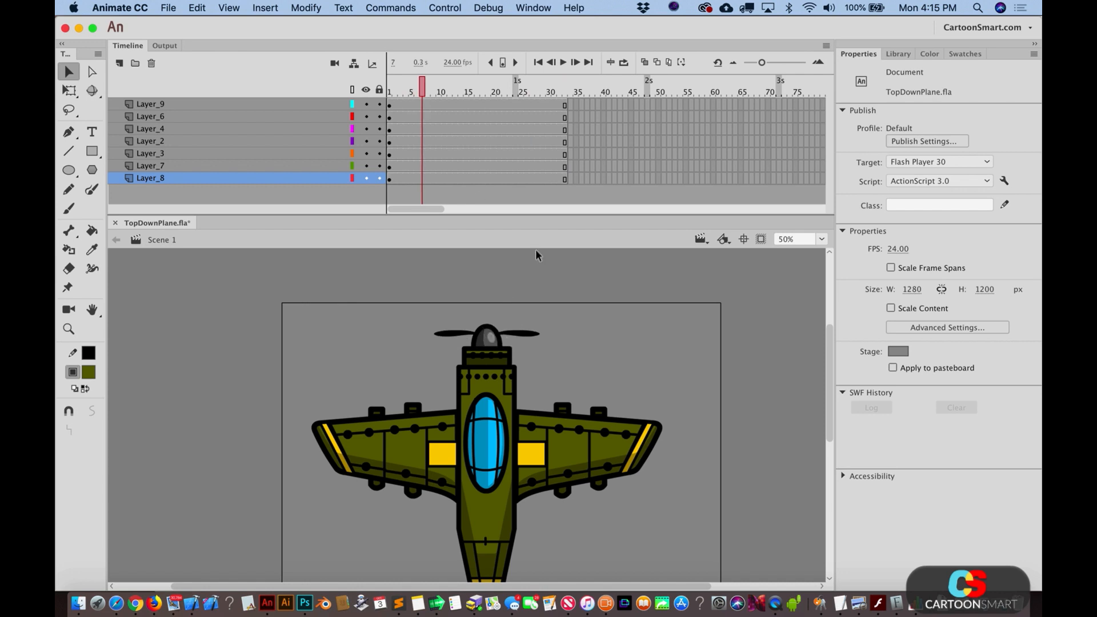
Step: Open the propellers symbol for editing and go to frame 1 of Layer_1
left_click(495, 342)
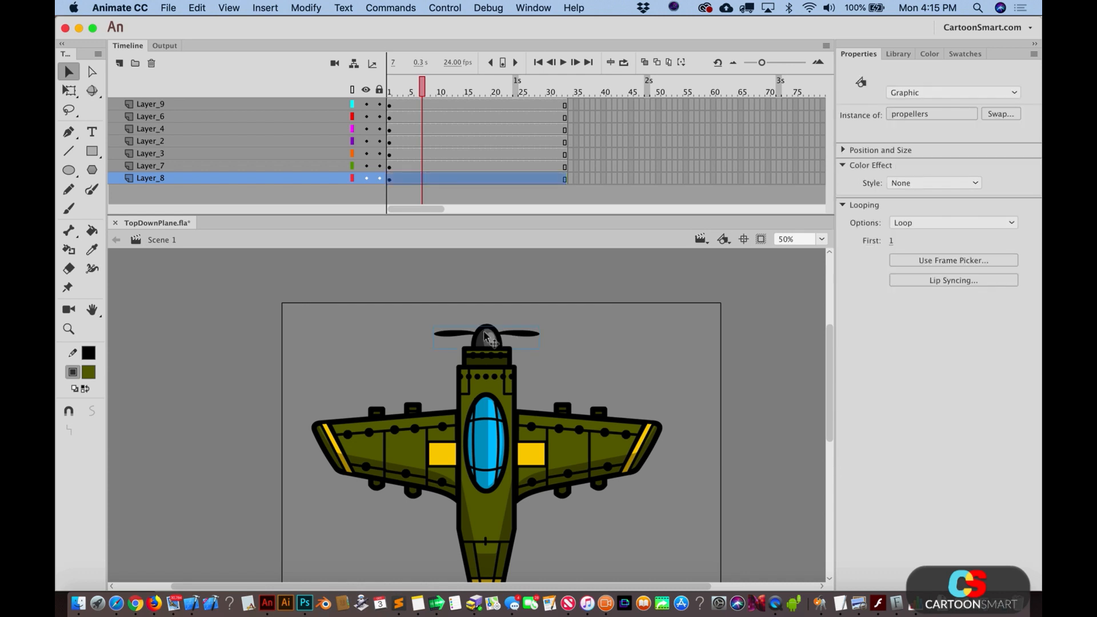
double_click(491, 340)
left_click(389, 104)
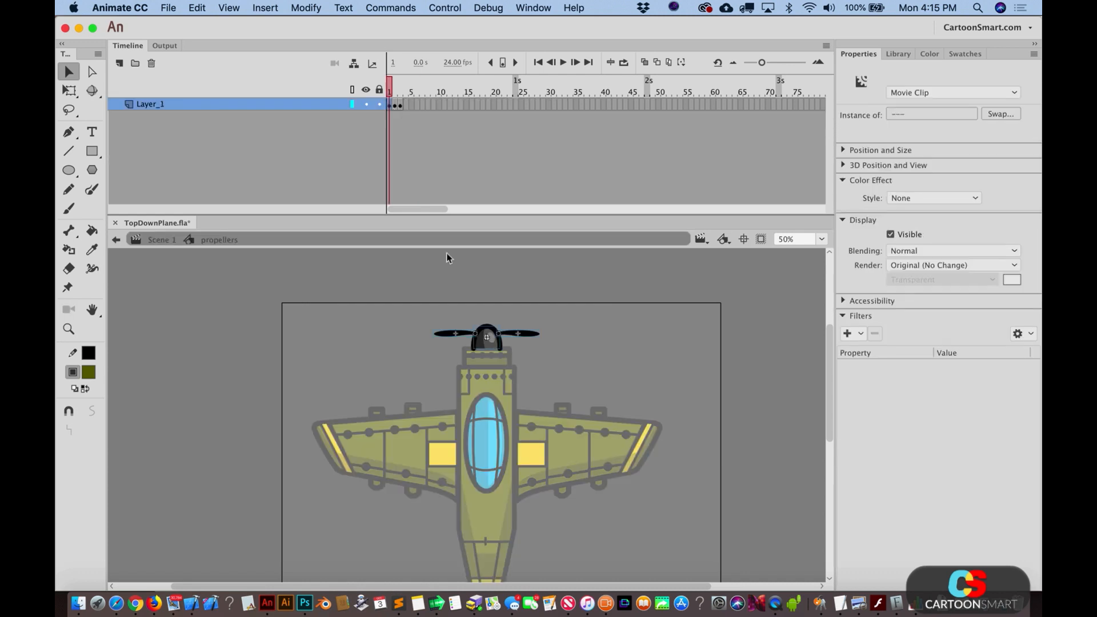
Step: On frame 3 of the propellers symbol, move the left blade inward toward the hub and play the animation
left_click(527, 339)
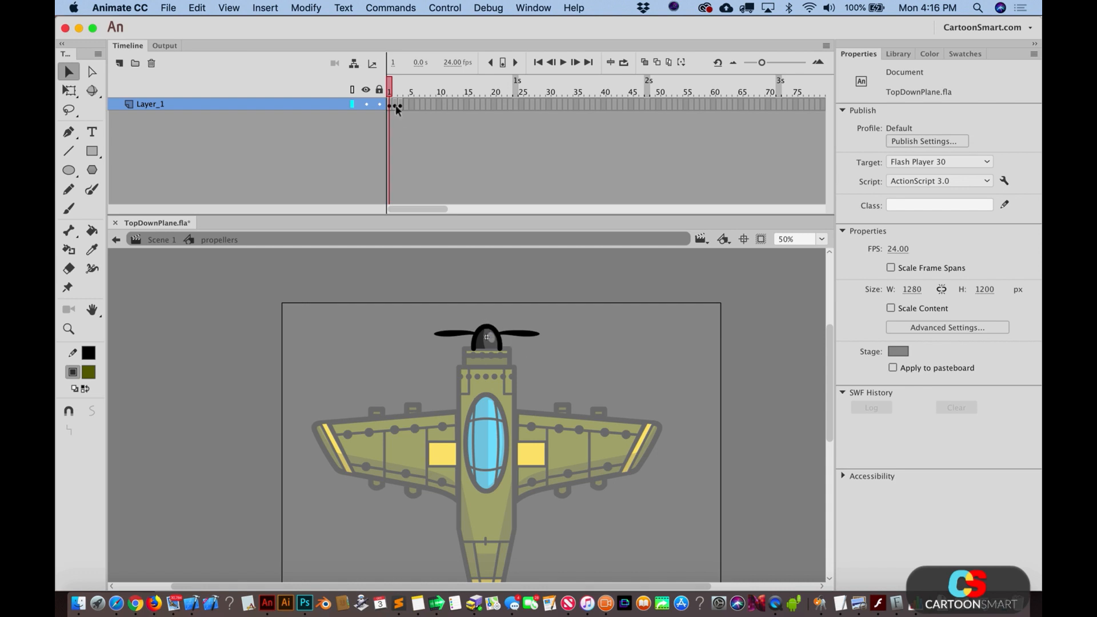
key("Return")
left_click(396, 106)
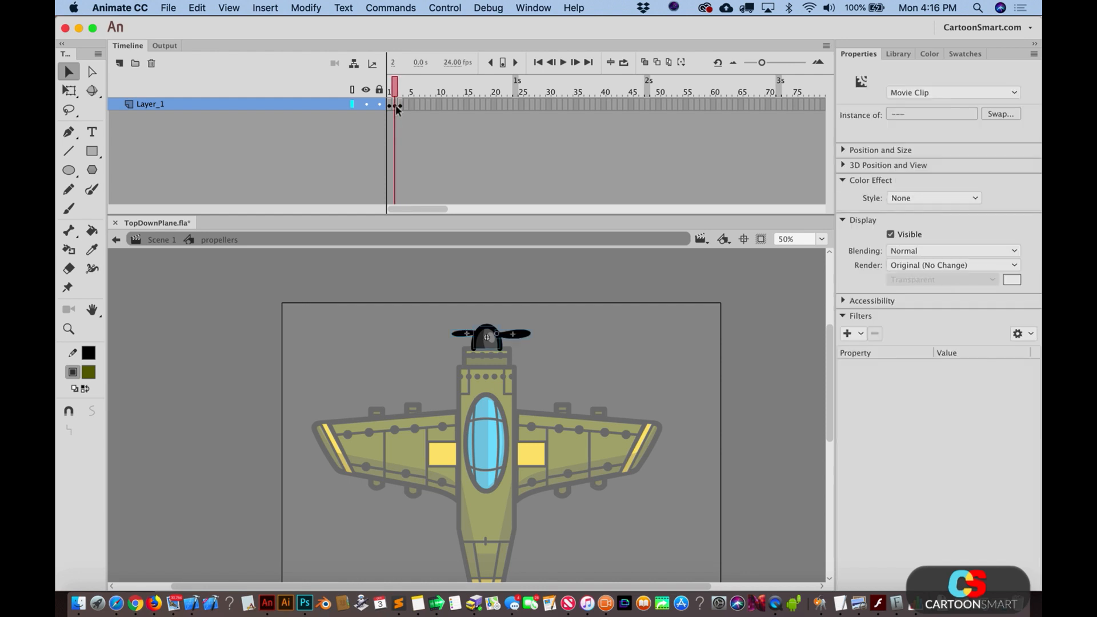
left_click(400, 106)
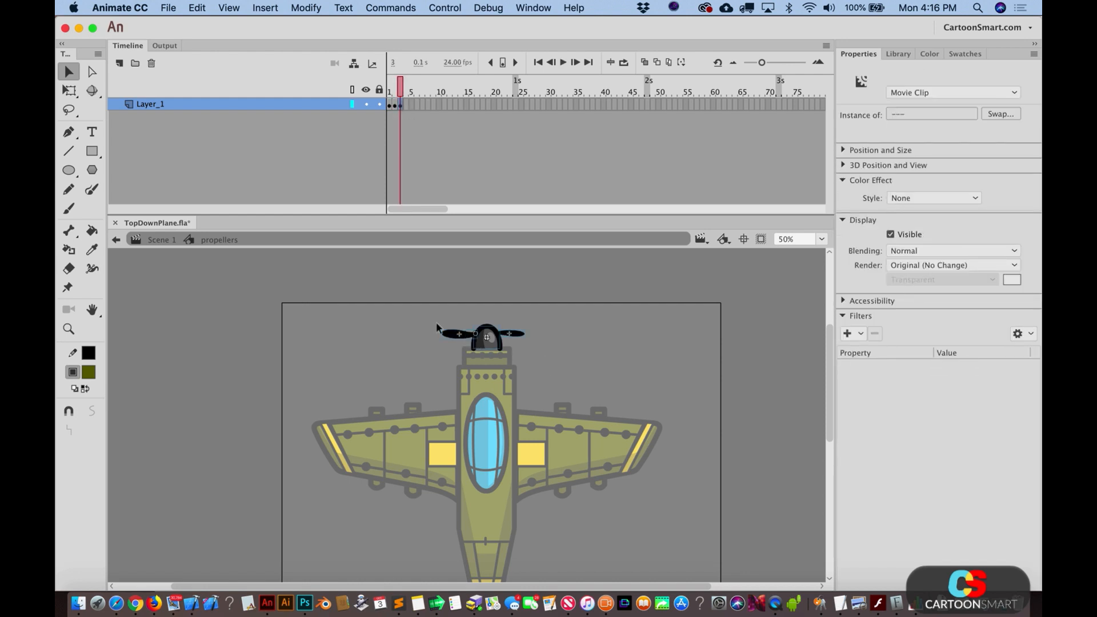
left_click(485, 339)
left_click(484, 338)
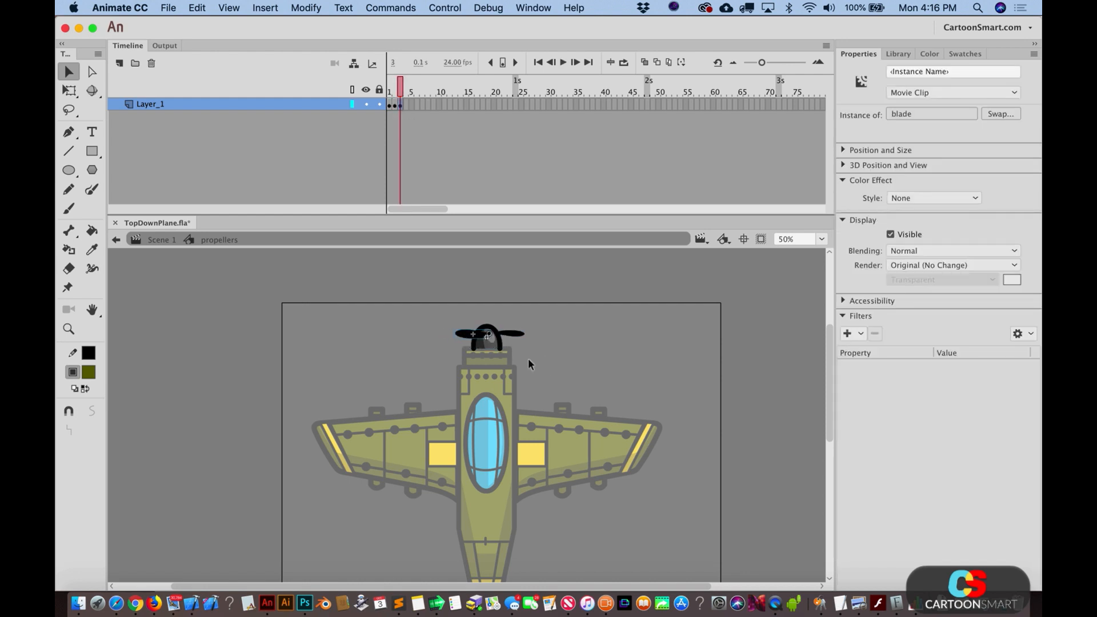
left_click(568, 379)
key("Return")
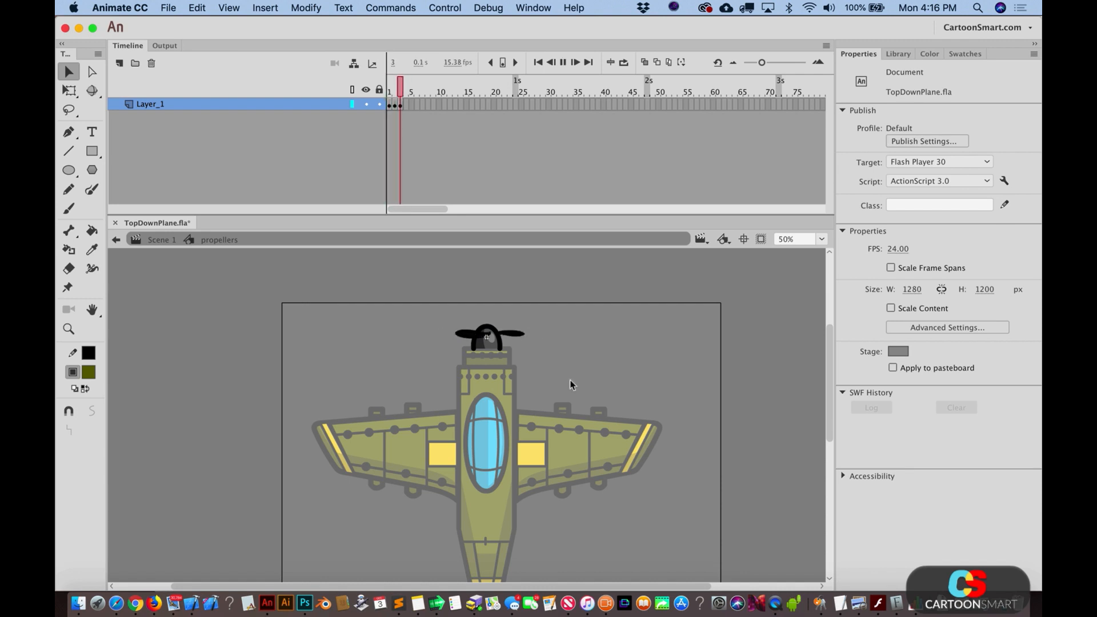
Step: Nudge the left propeller blade on frame 3 further right into the hub and replay the animation
left_click(472, 334)
key("shift+Right")
key("shift+Right")
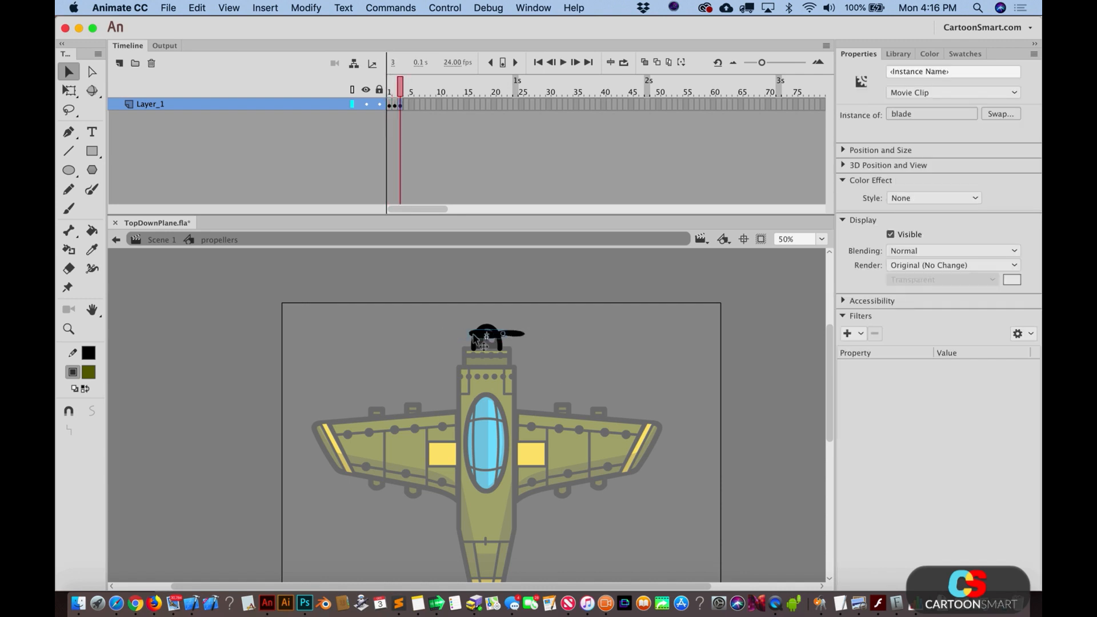
key("Return")
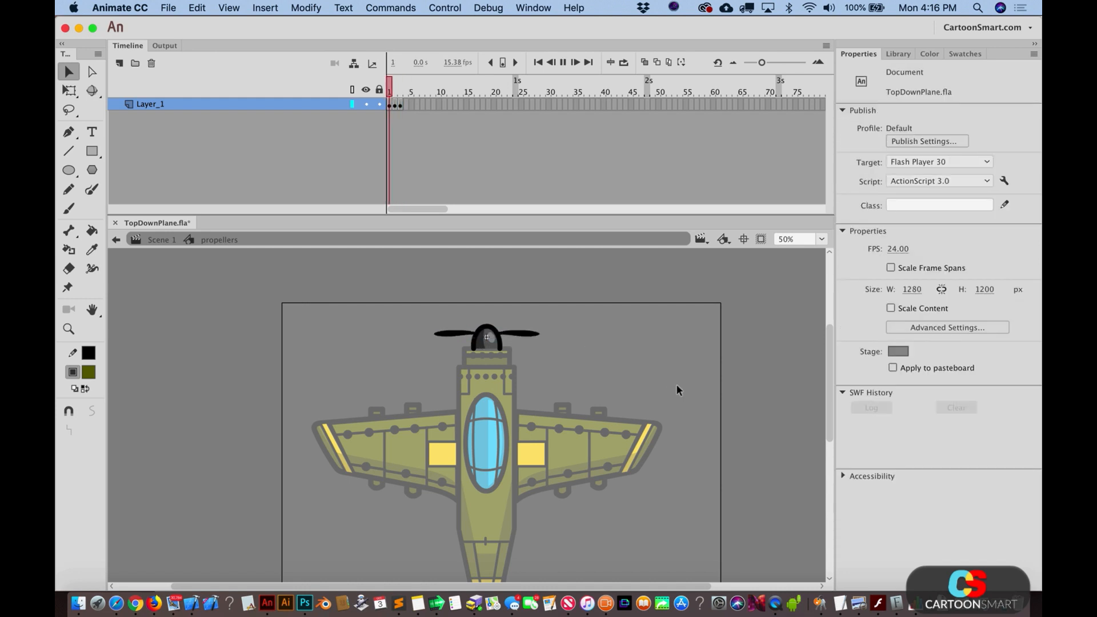
Step: Return to Scene 1, save the document and stop the playback
left_click(164, 243)
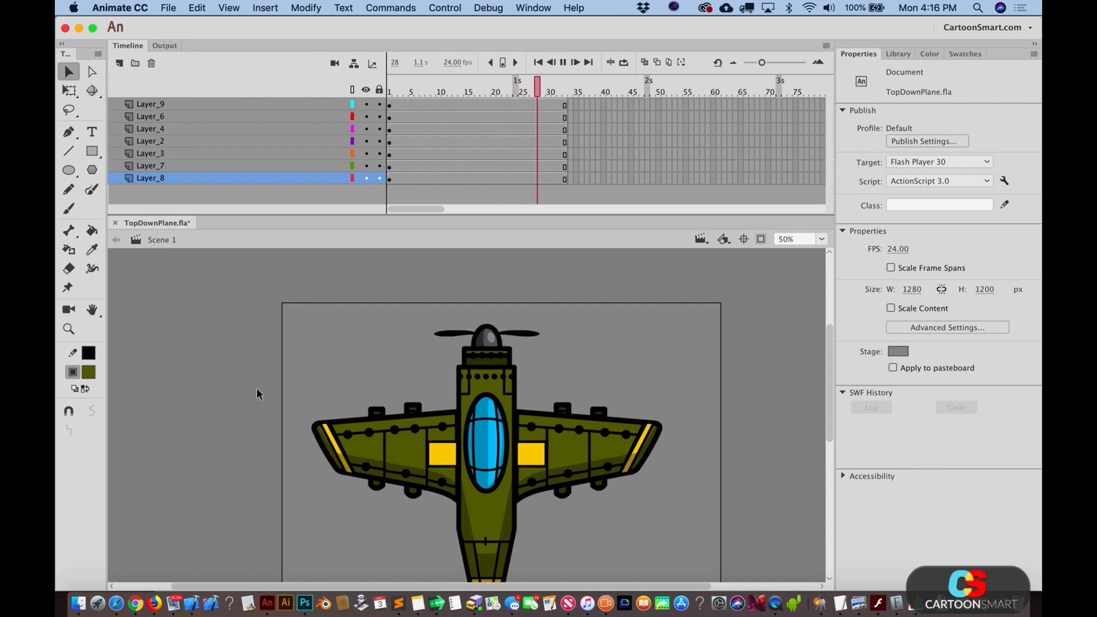
key("super+s")
left_click(424, 416)
Step: Examine the plane's wings, fuselage and tail pieces and their timeline layers to see how each part is built
scroll(444, 436, "down", 5)
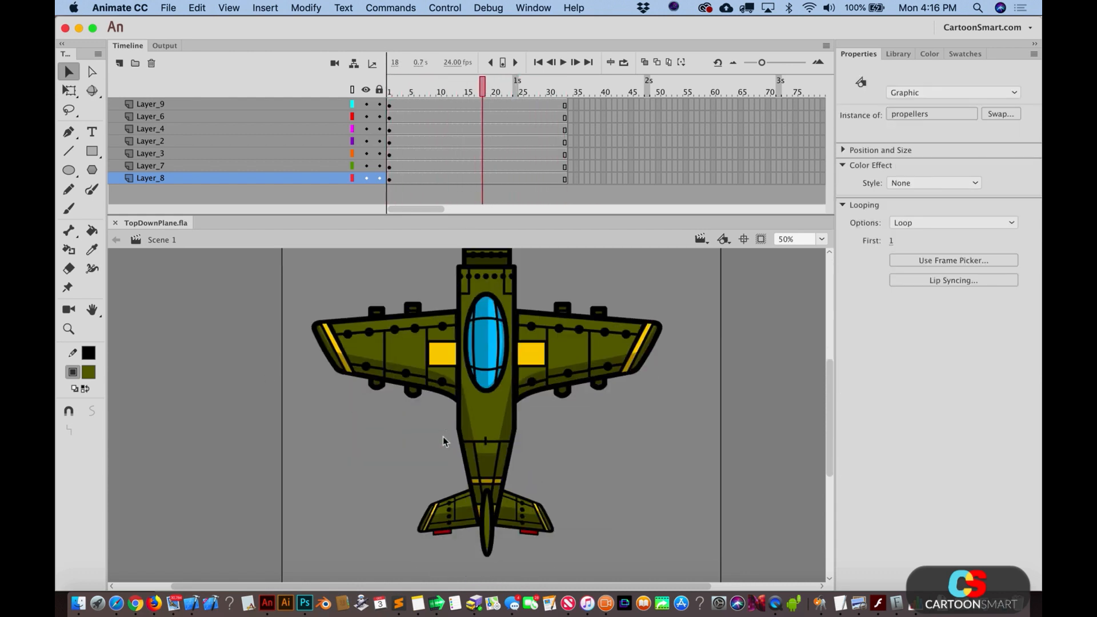
left_click(510, 353)
left_click(510, 357)
left_click(617, 466)
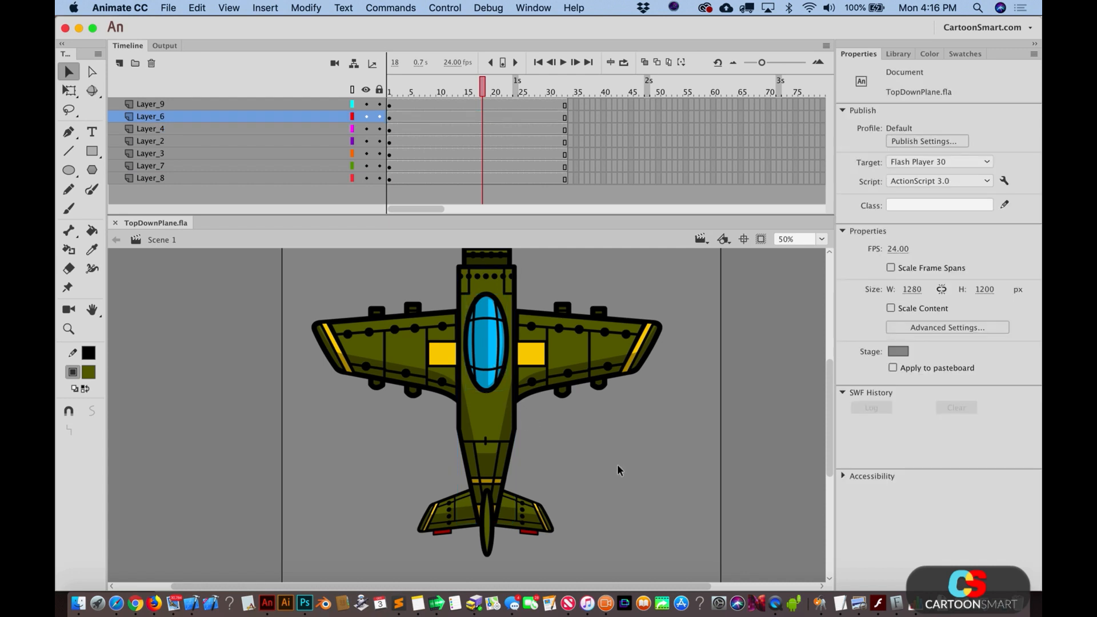
left_click(562, 391)
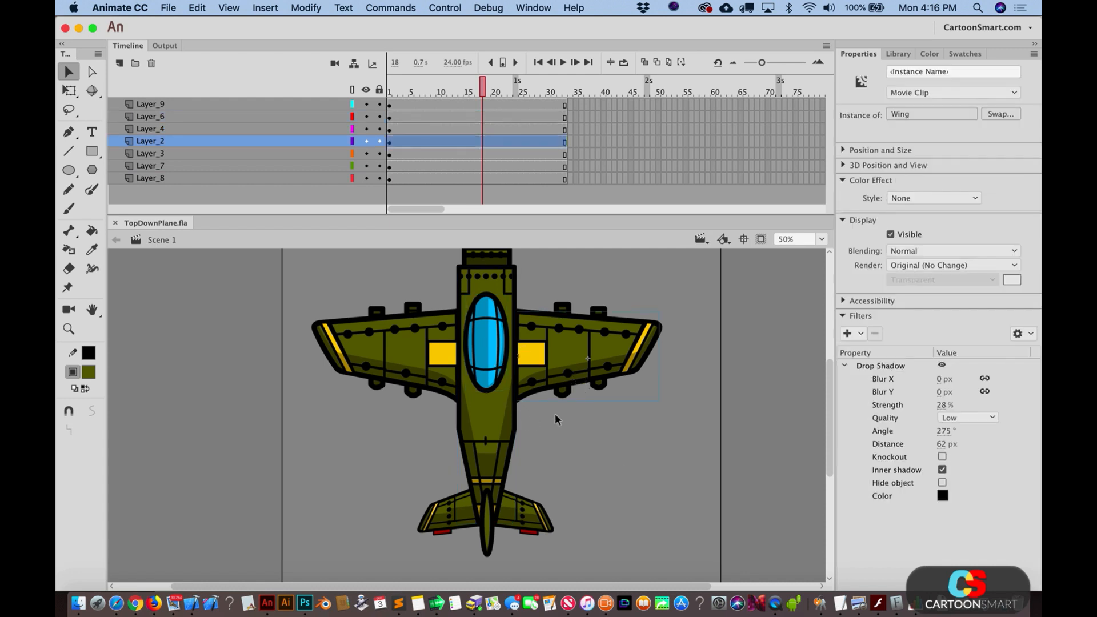
left_click(568, 396)
left_click(565, 346)
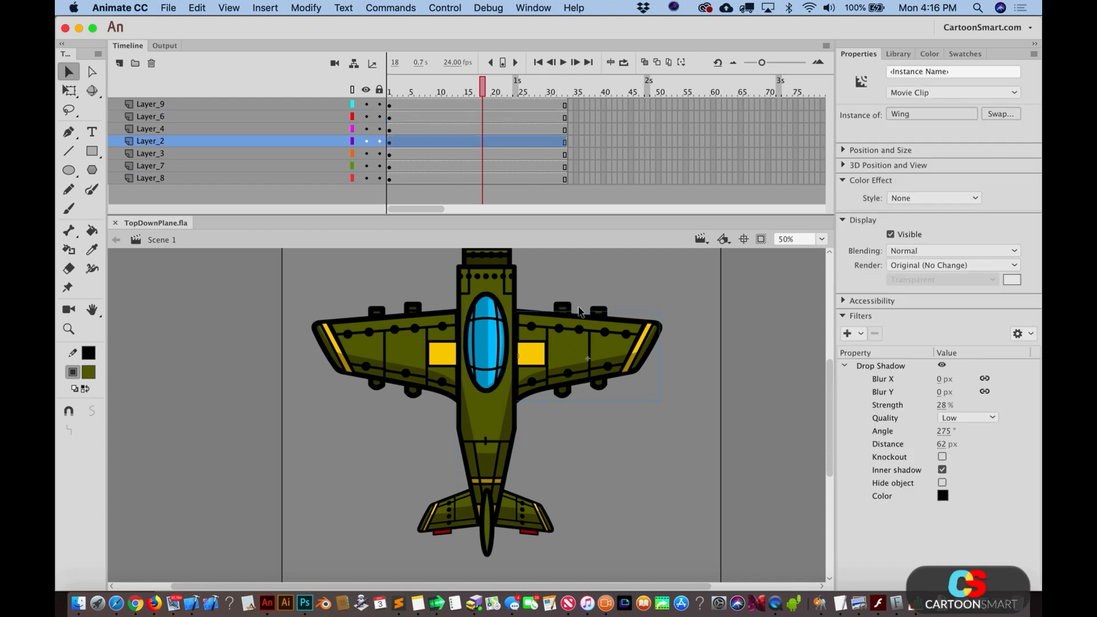
left_click(512, 518)
left_click_drag(389, 460, 576, 566)
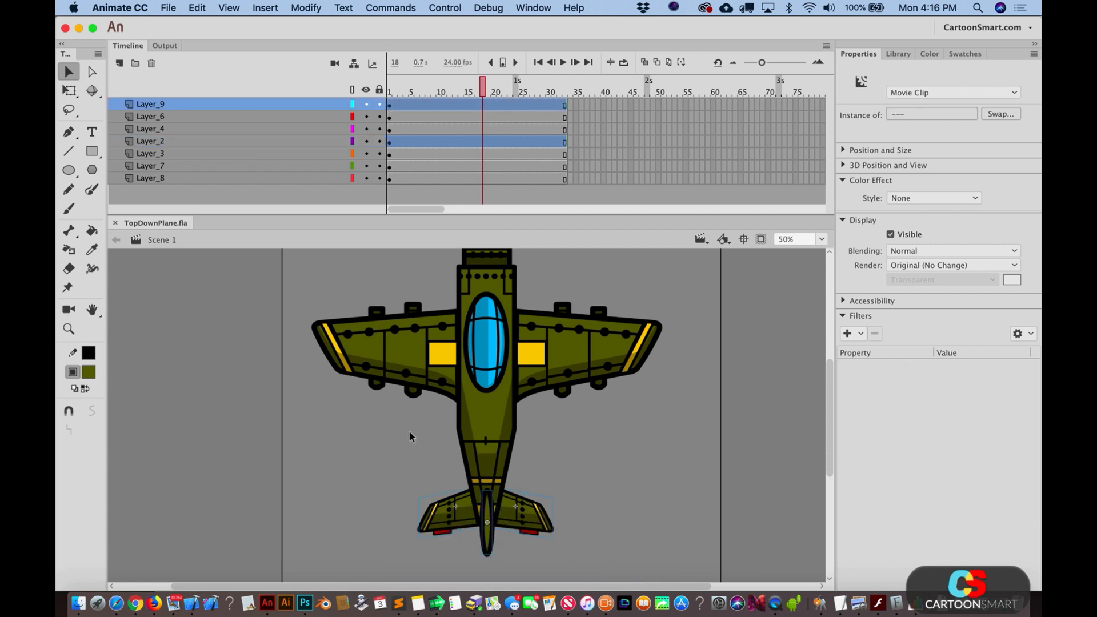
left_click(439, 354)
left_click(404, 419)
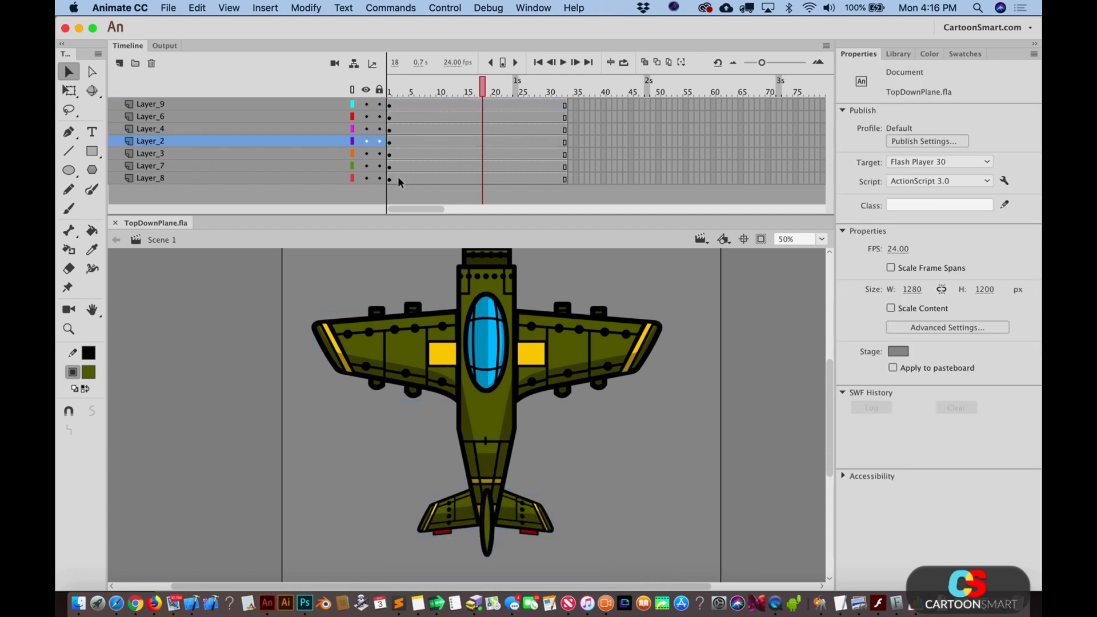
scroll(485, 374, "up", 3)
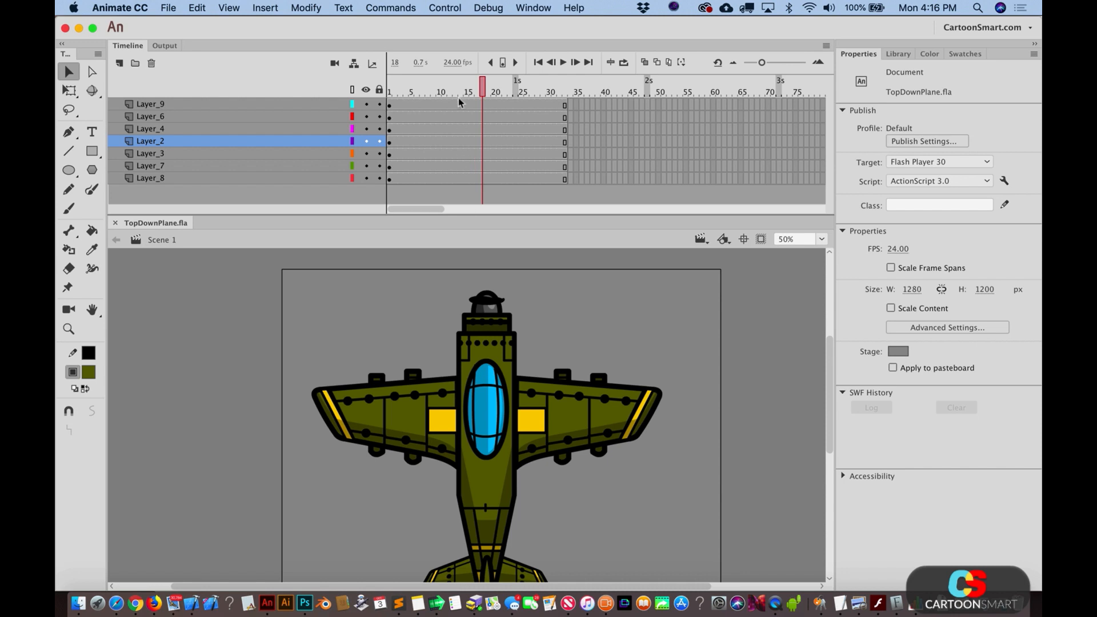
left_click_drag(458, 97, 428, 179)
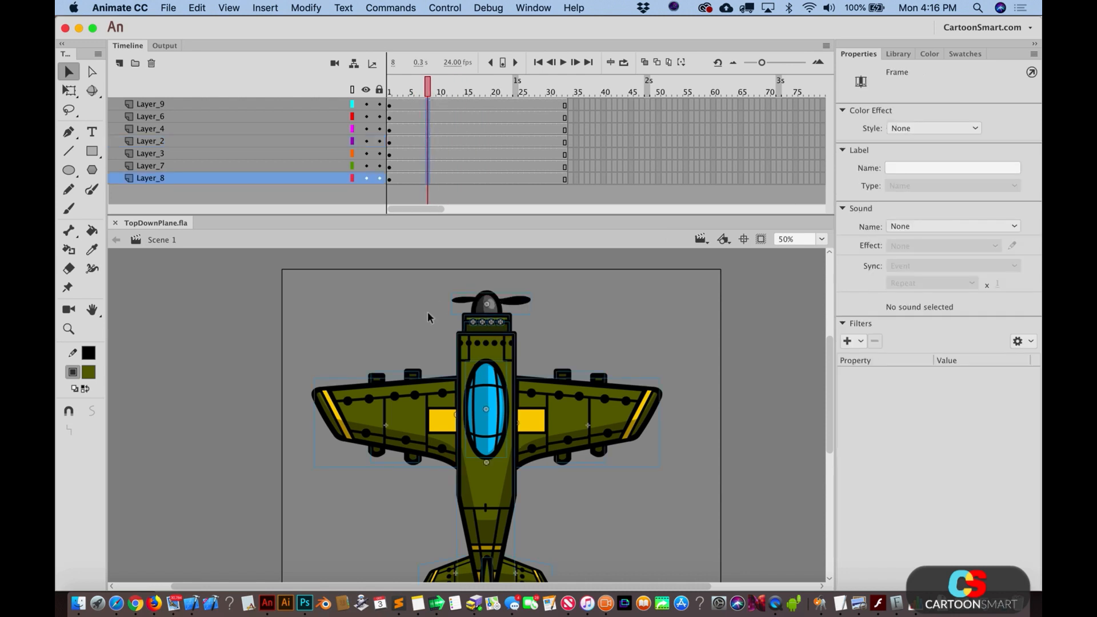
Step: Try deleting the loose nose pieces between the propeller and the fuselage, and undo the deletion
left_click(501, 357)
left_click_drag(439, 306, 583, 346)
left_click(583, 346)
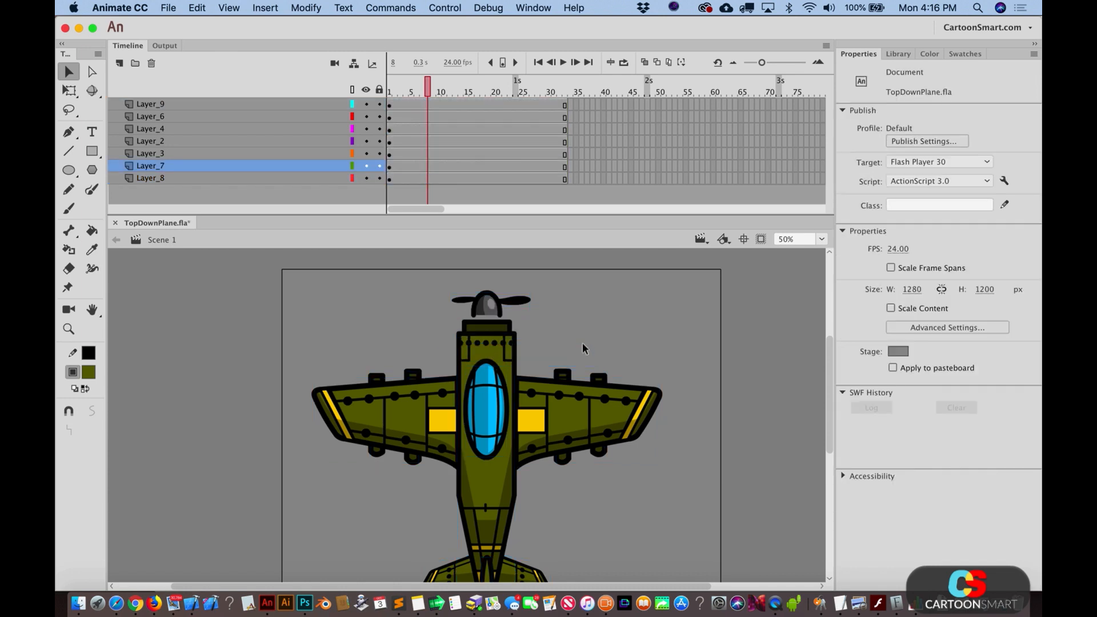
left_click(496, 324)
key("BackSpace")
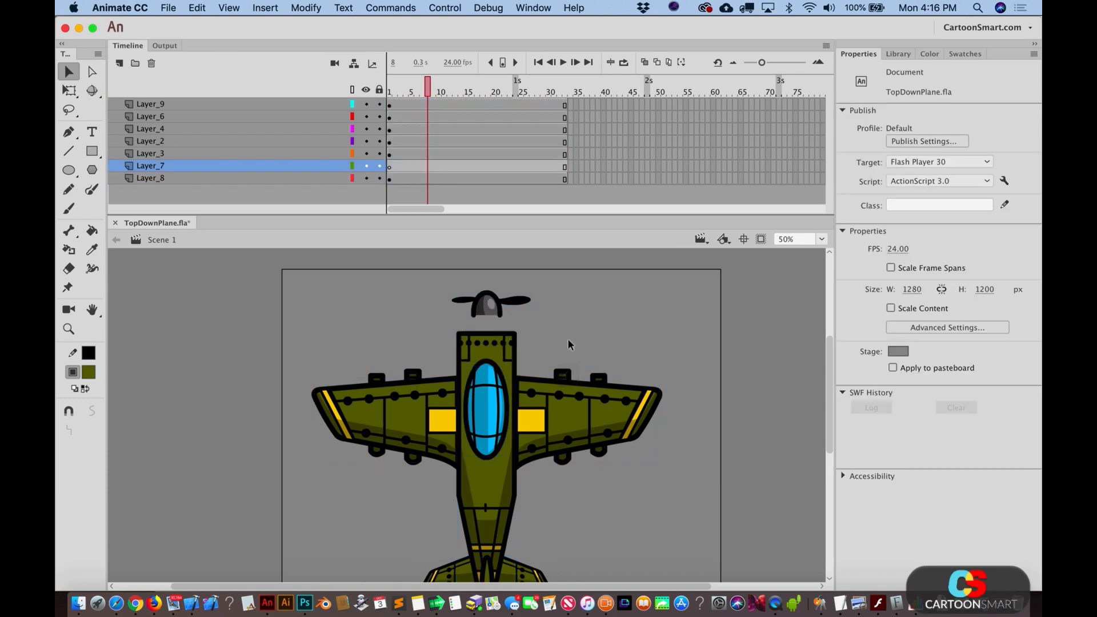
key("super+z")
Step: Convert the selected nose pieces between the propeller and fuselage into a graphic symbol named "propellor to plane"
key("F8")
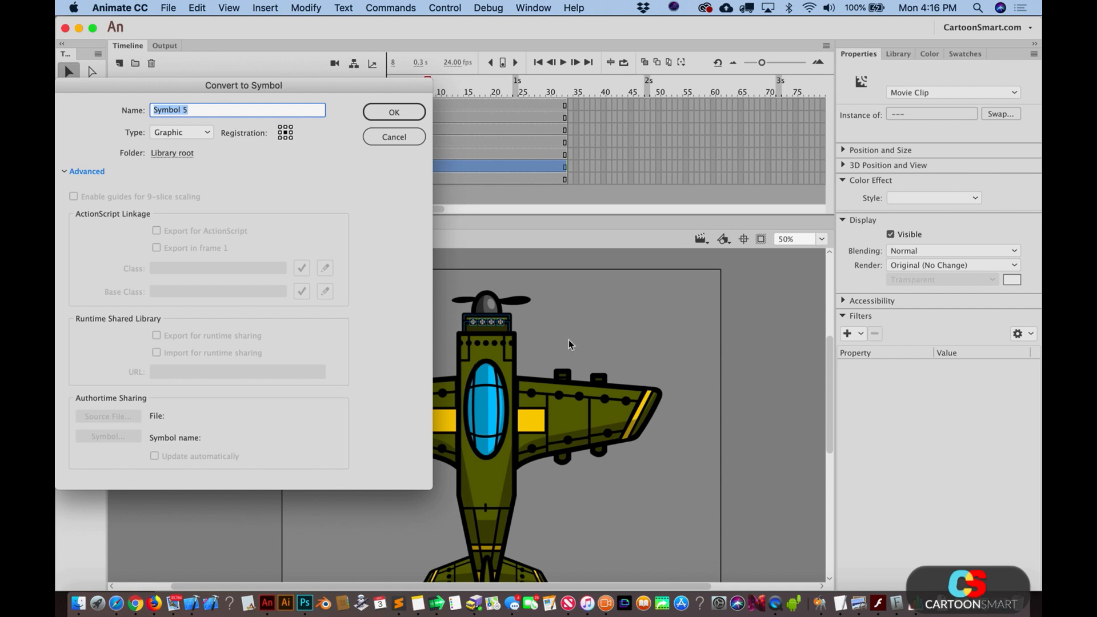
type("propellor to plane")
key("Return")
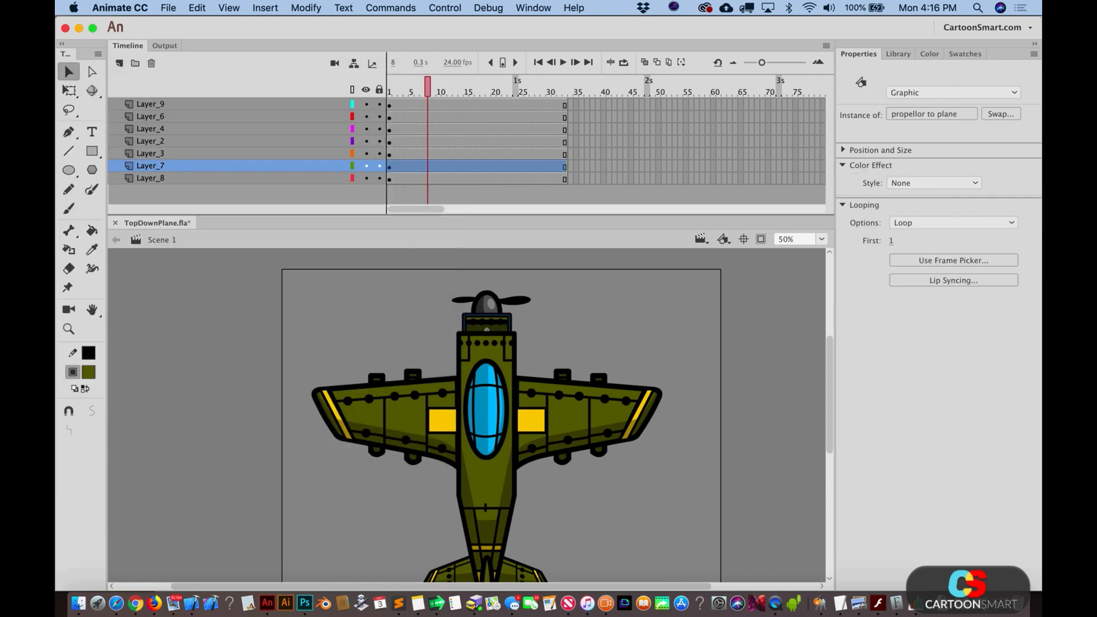
left_click(783, 509)
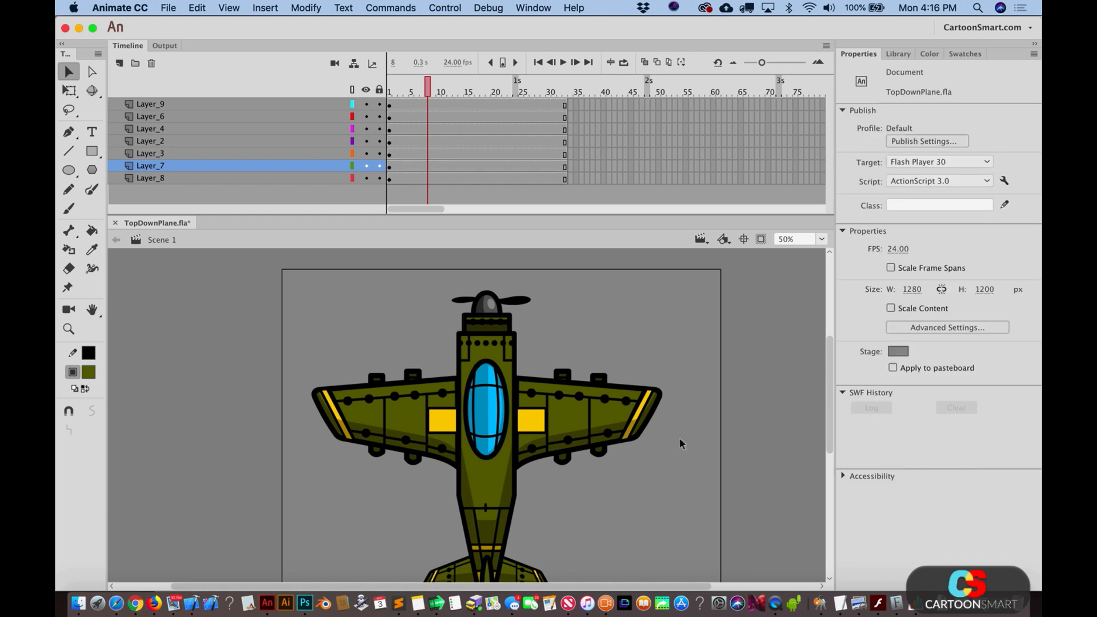
Step: Check the under-wing missiles and the back wings to see whether each is a symbol
left_click(580, 378)
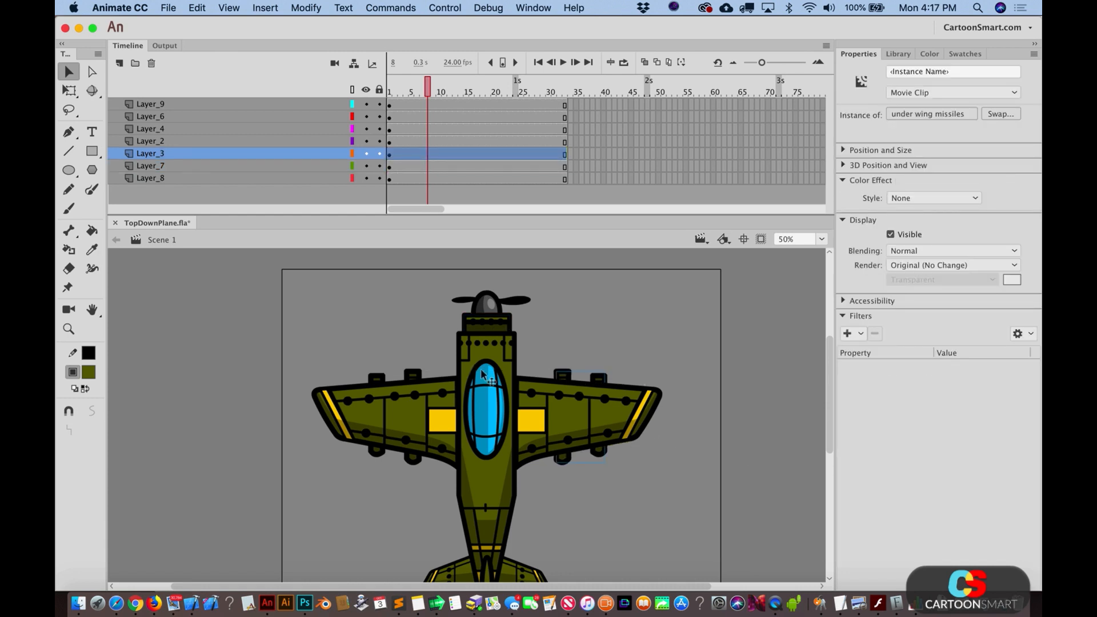
left_click(413, 377)
scroll(429, 377, "down", 5)
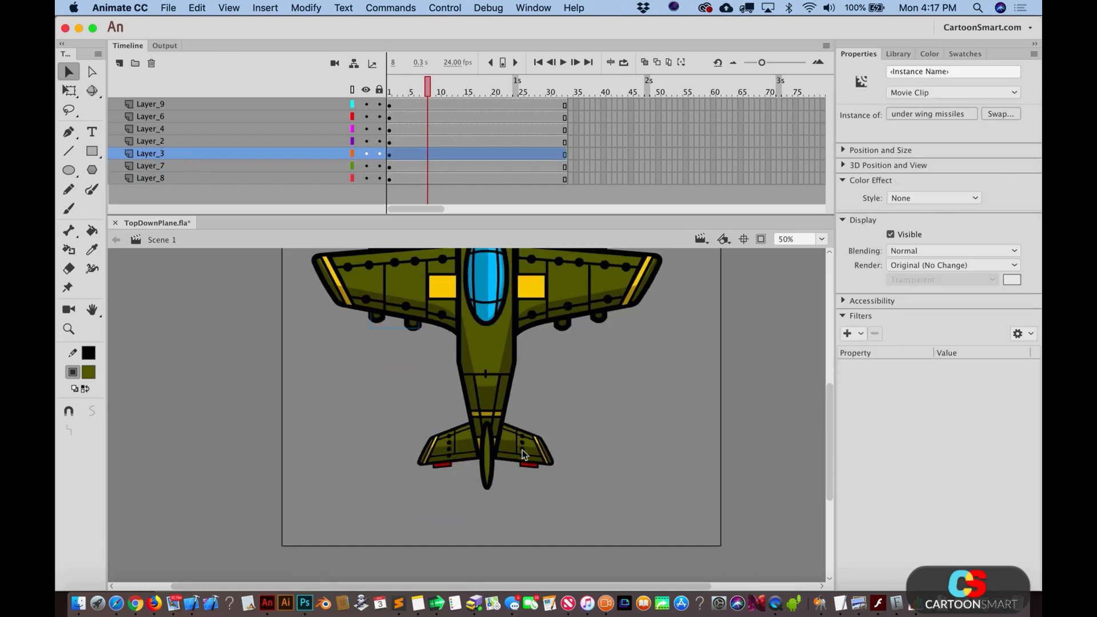
left_click(494, 483)
left_click(530, 459)
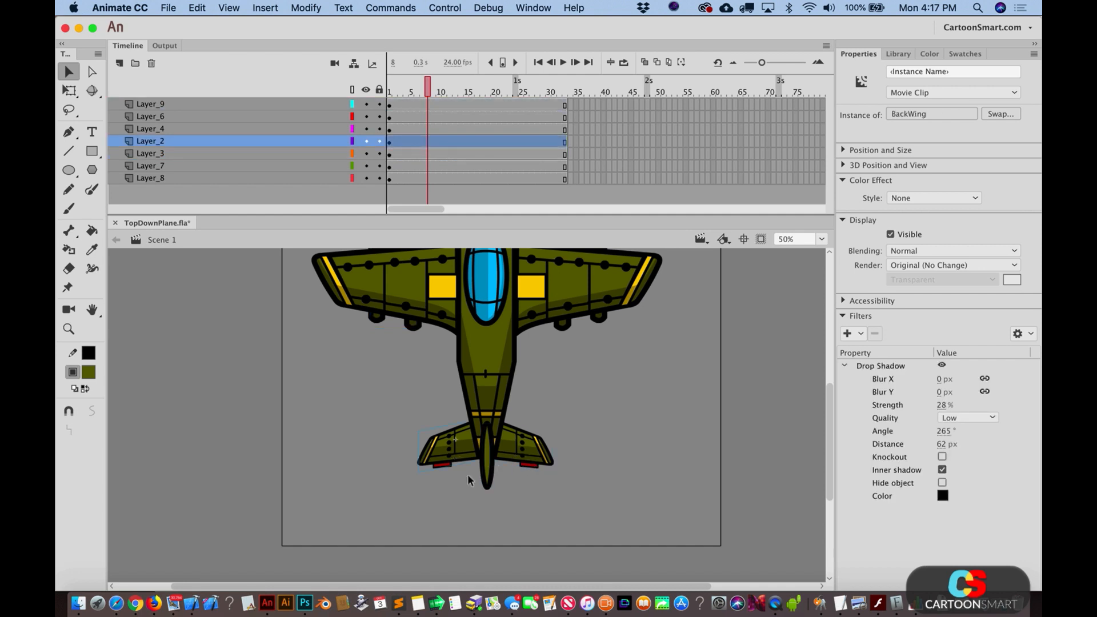
scroll(476, 463, "up", 5)
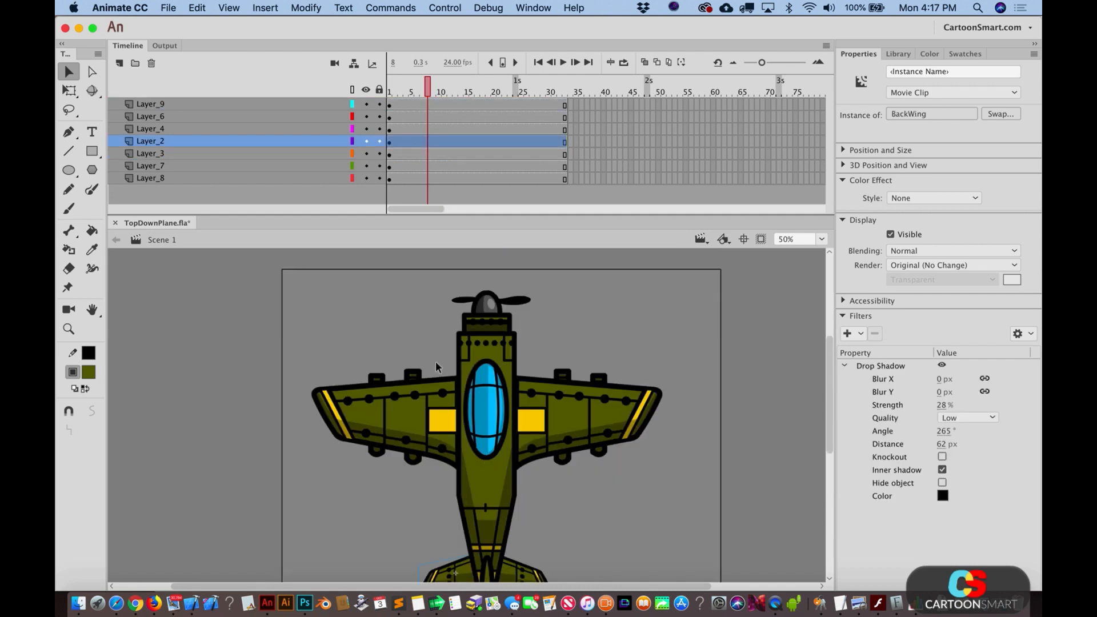
Step: Select all parts of the plane and distribute them to separate layers
key("super+a")
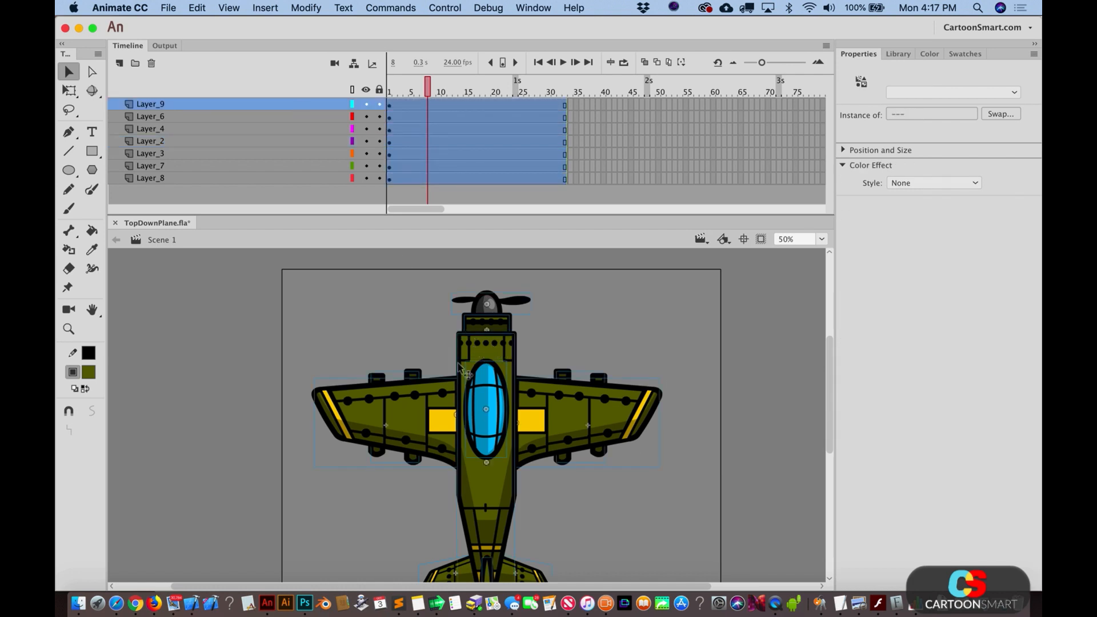
right_click(491, 379)
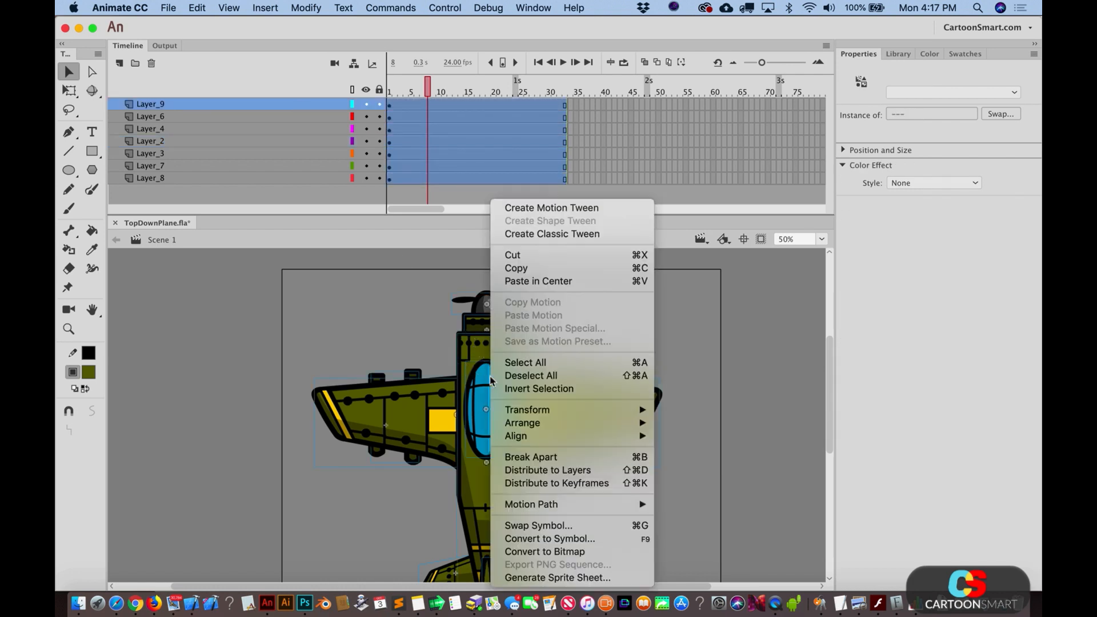
mouse_move(547, 419)
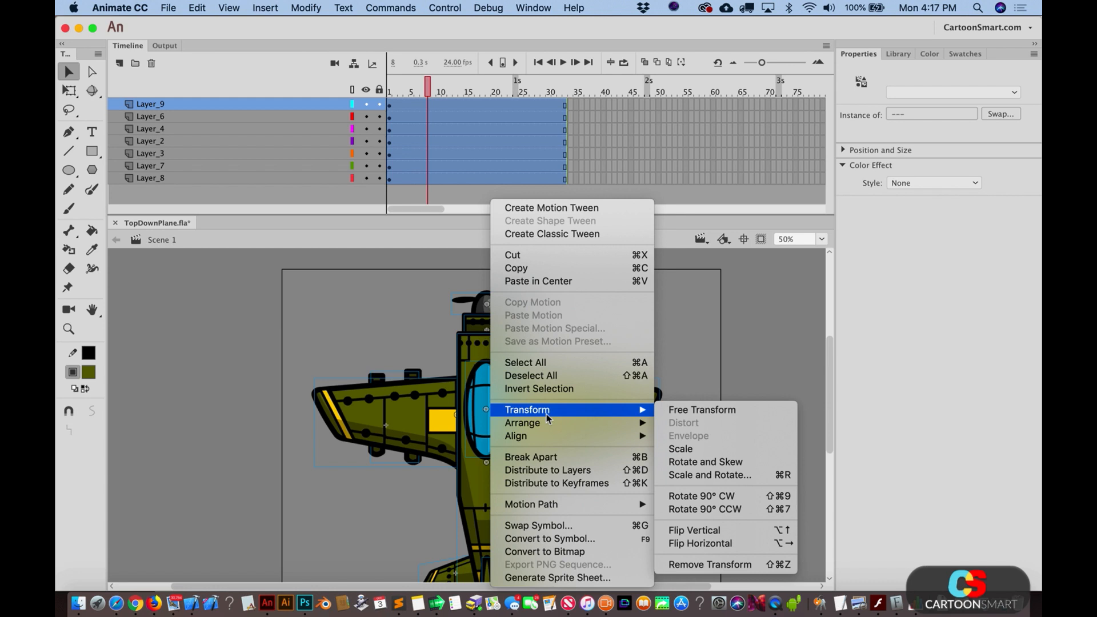
left_click(547, 469)
scroll(523, 145, "down", 5)
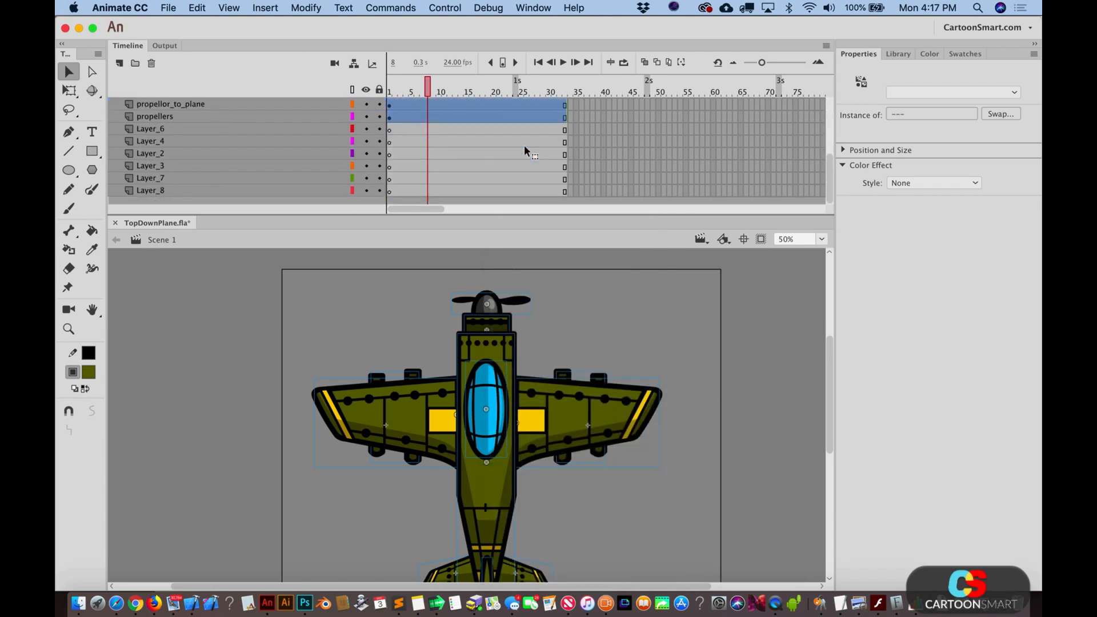
scroll(524, 145, "up", 3)
scroll(497, 143, "down", 3)
Step: Delete the empty layers Layer_6, Layer_4, Layer_2, Layer_3, Layer_7, Layer_8 and Layer_9
left_click(262, 131)
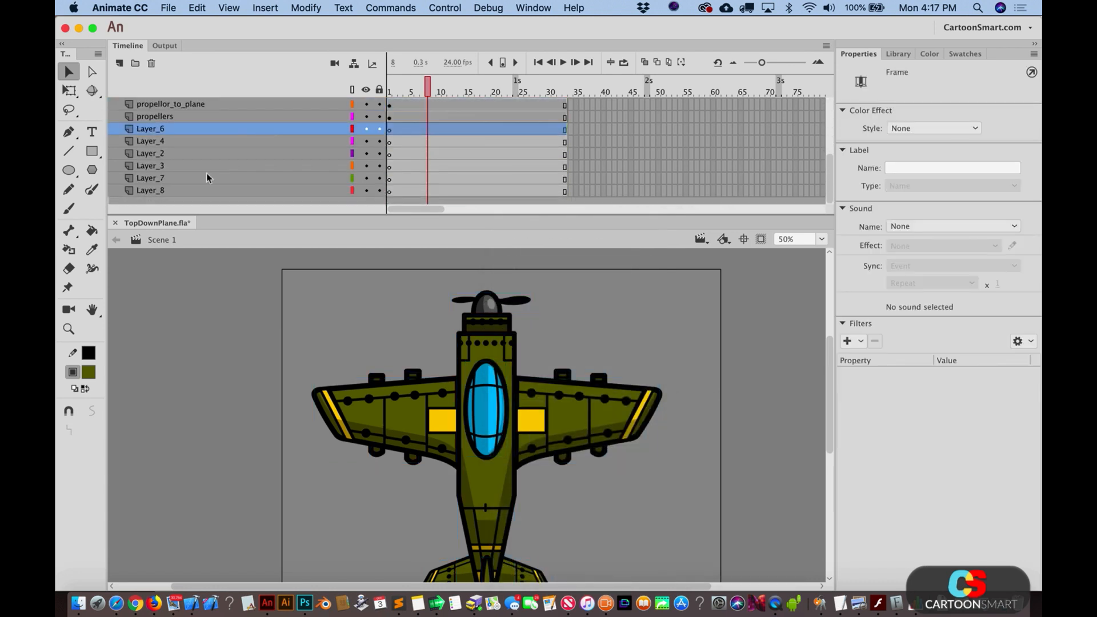
left_click(196, 191, "shift")
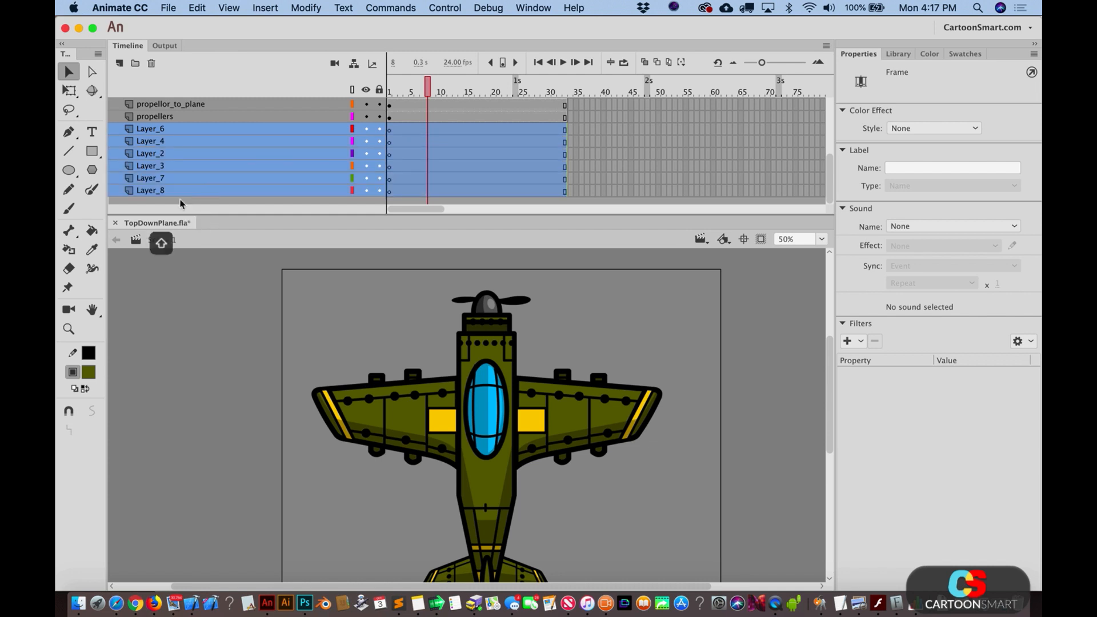
left_click(152, 65)
scroll(314, 149, "up", 3)
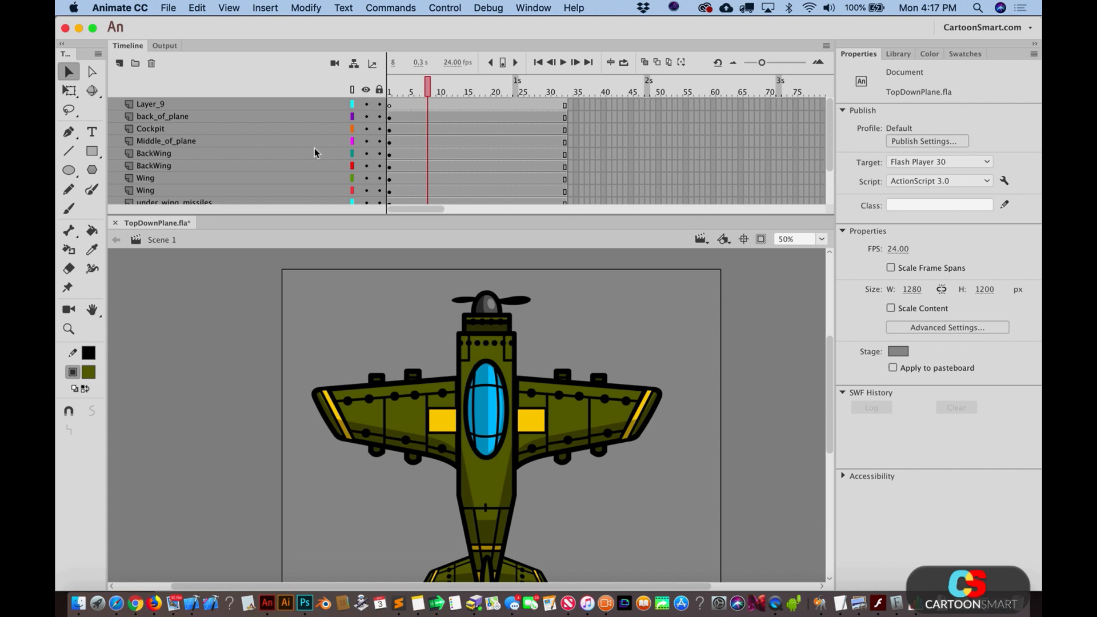
left_click(196, 106)
left_click(152, 64)
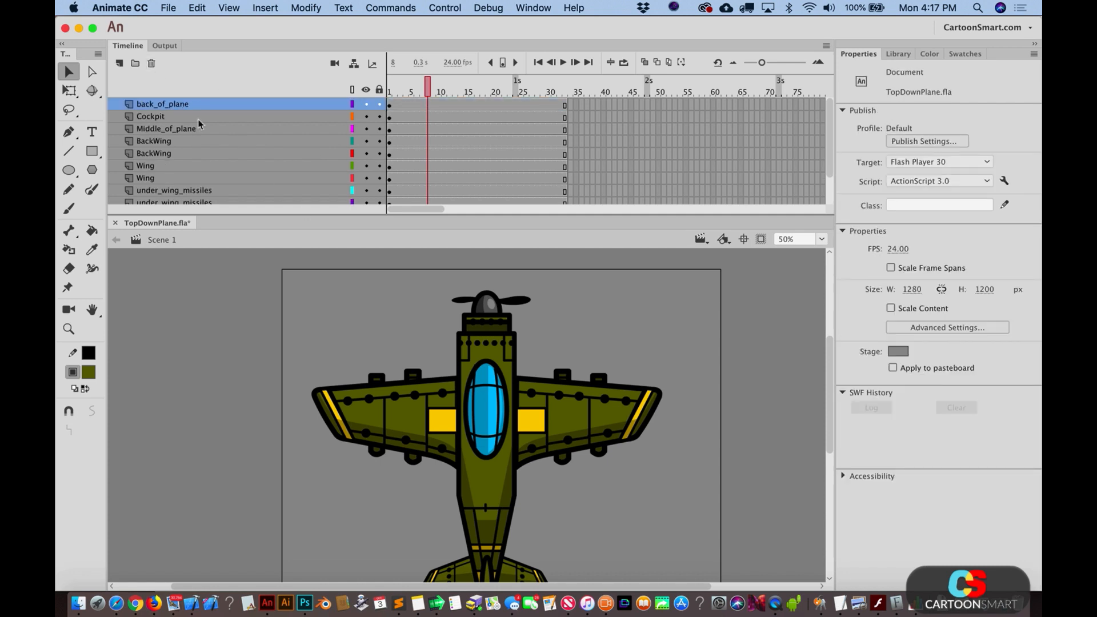
Step: Enlarge the timeline area to show more layers and zoom the stage to 45% to fit the whole plane
left_click_drag(248, 239, 249, 243)
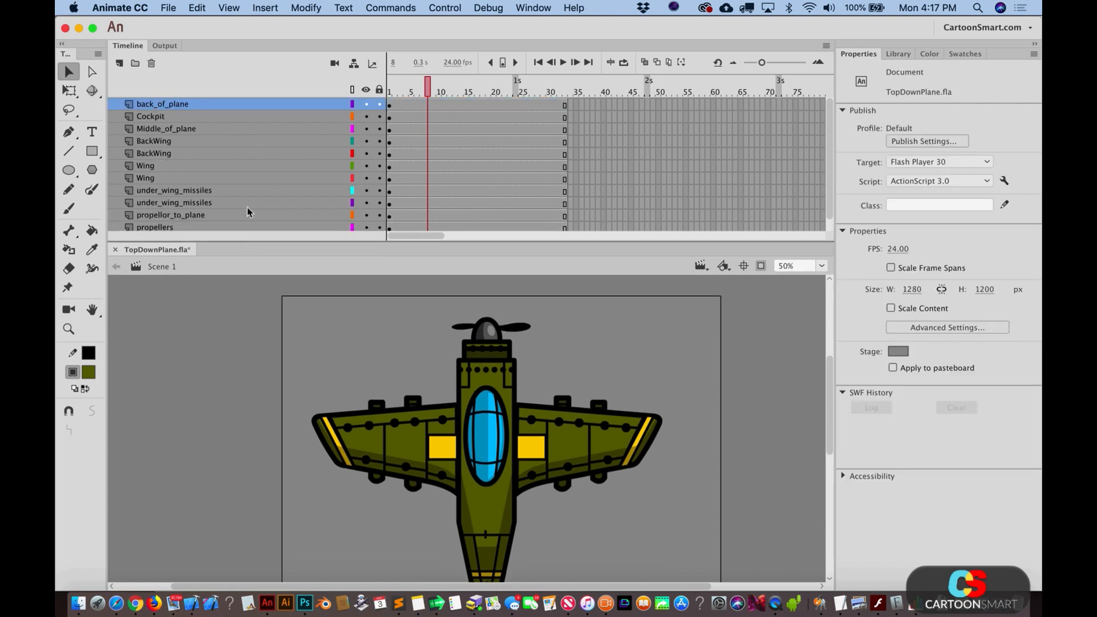
left_click(68, 329)
left_click(367, 395, "alt")
left_click_drag(355, 394, 637, 568)
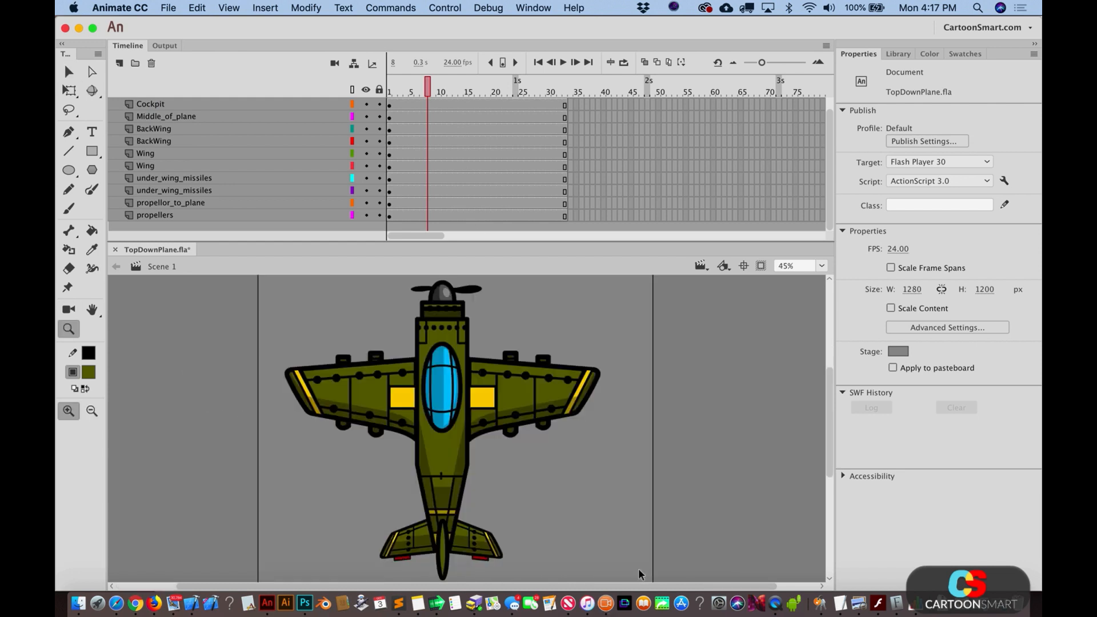
Step: Insert keyframes at frame 5 on all layers, from back_of_plane down to propellers
key("v")
left_click_drag(427, 103, 390, 104)
left_click(417, 91)
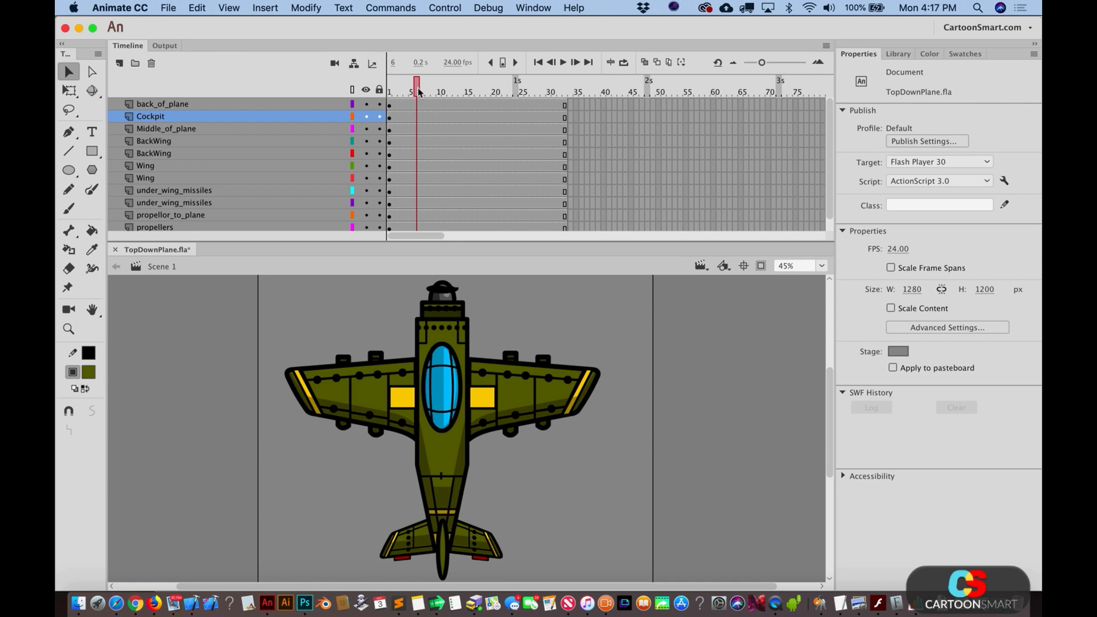
mouse_move(417, 91)
left_mouse_down()
mouse_move(466, 92)
mouse_move(392, 92)
mouse_move(478, 91)
mouse_move(387, 103)
mouse_move(440, 103)
mouse_move(403, 103)
mouse_move(440, 103)
mouse_move(413, 103)
left_mouse_up()
scroll(413, 102, "down", 1)
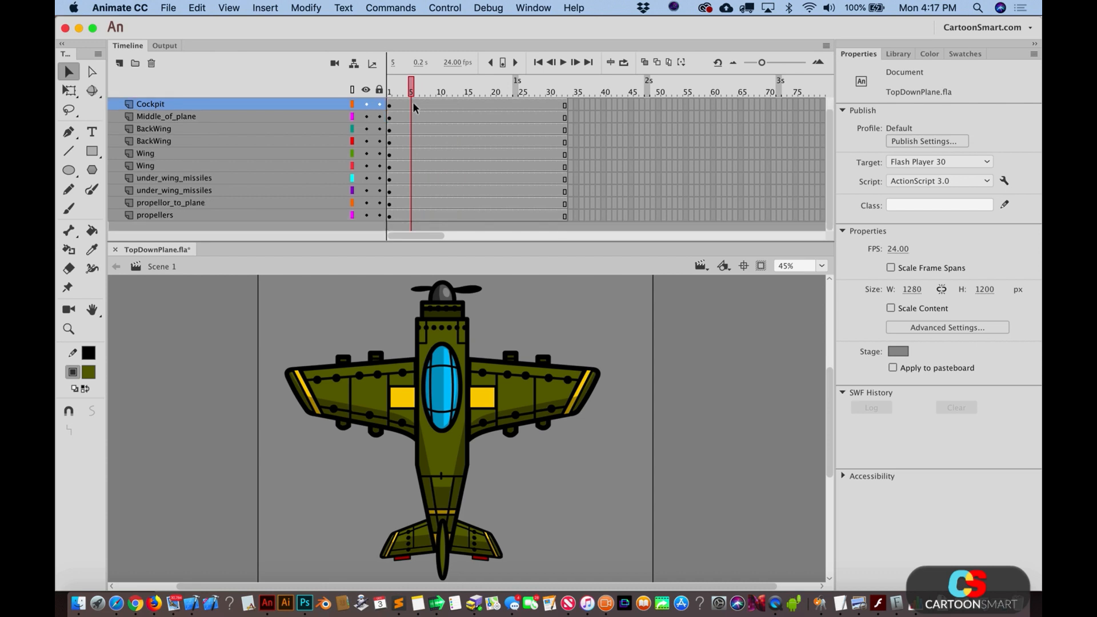
left_click(411, 215)
scroll(420, 122, "up", 1)
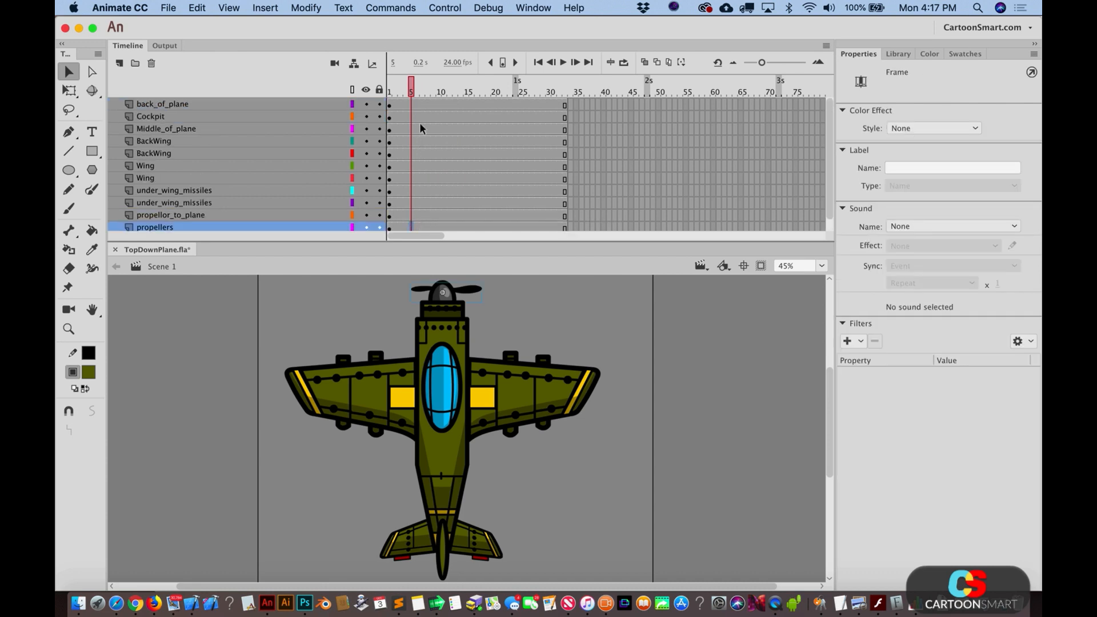
left_click_drag(409, 104, 434, 237)
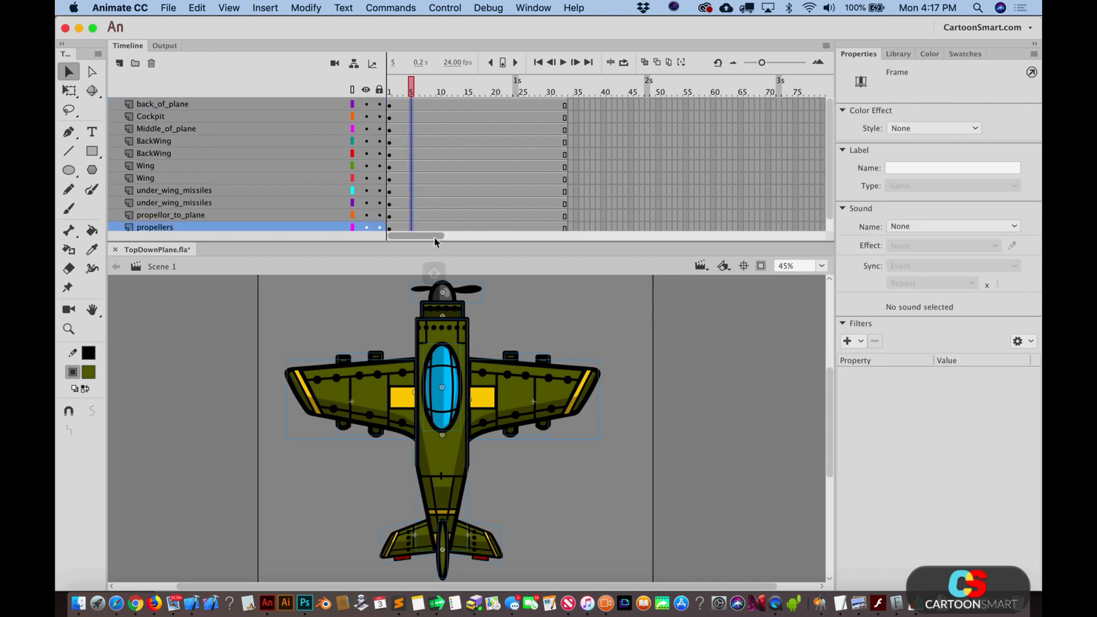
key("F6")
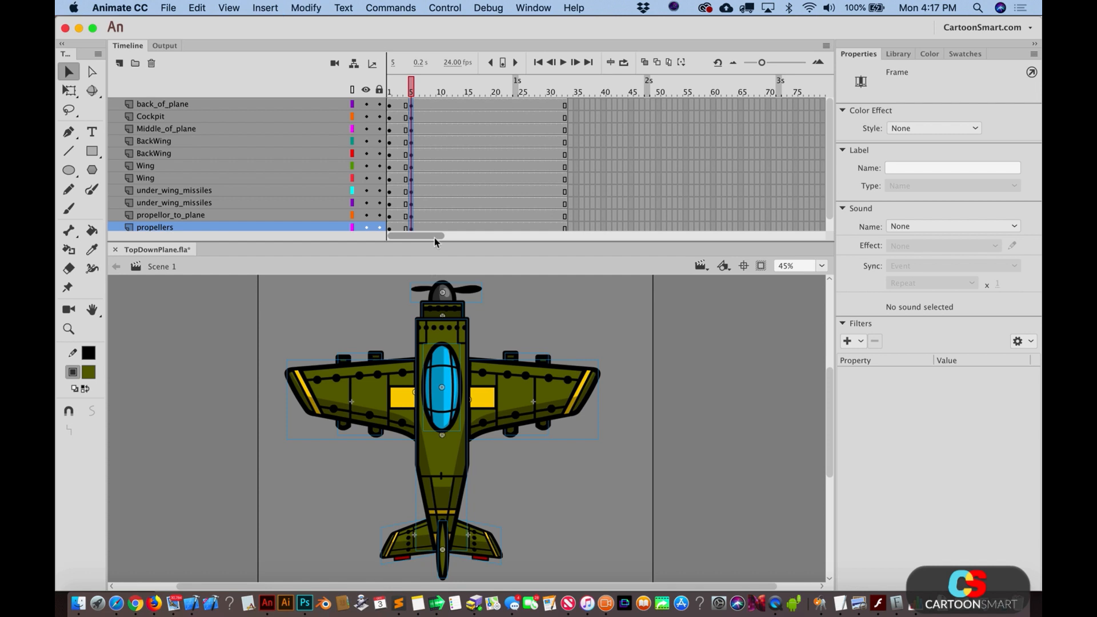
left_click(564, 339)
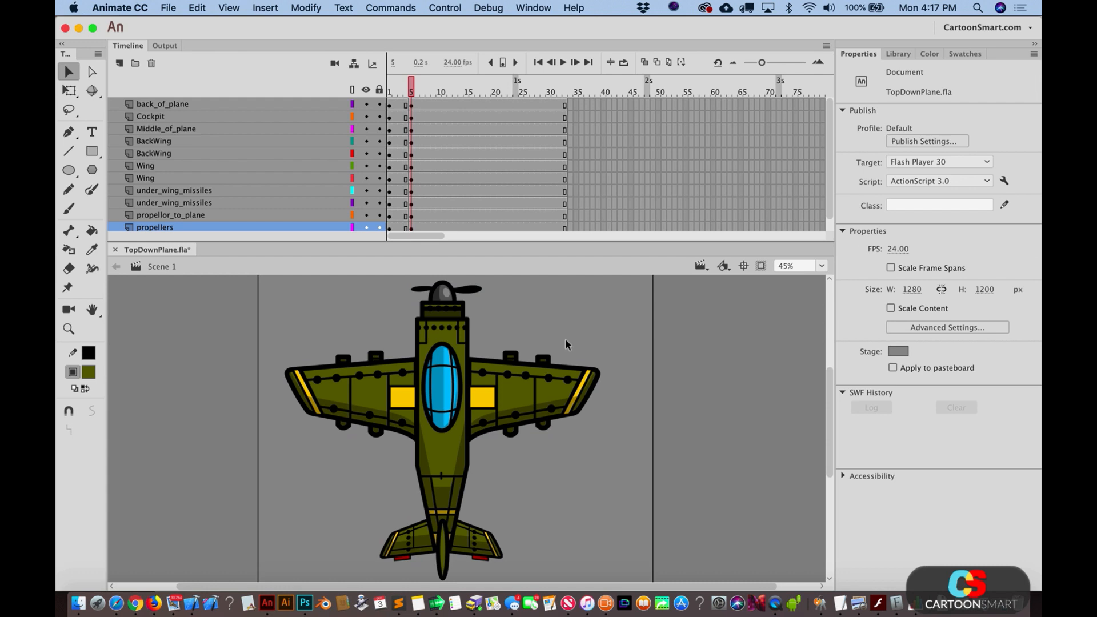
Step: Shift the cockpit slightly left of the plane's centre line at frame 5
left_click(454, 390)
left_click(353, 391)
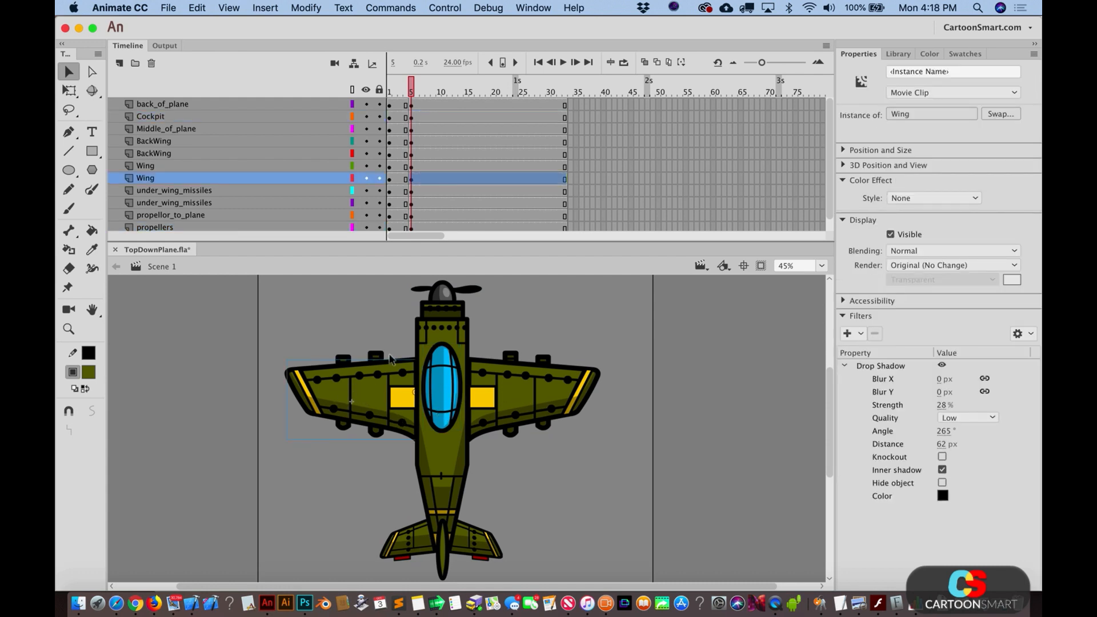
left_click(443, 385)
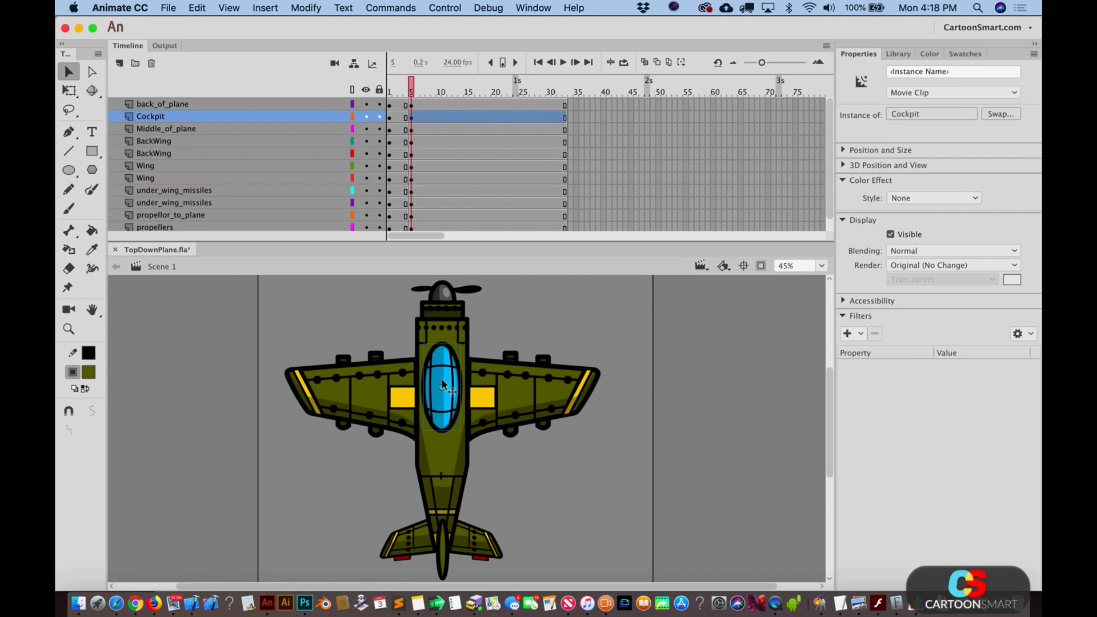
key("shift+Left")
key("shift+Left")
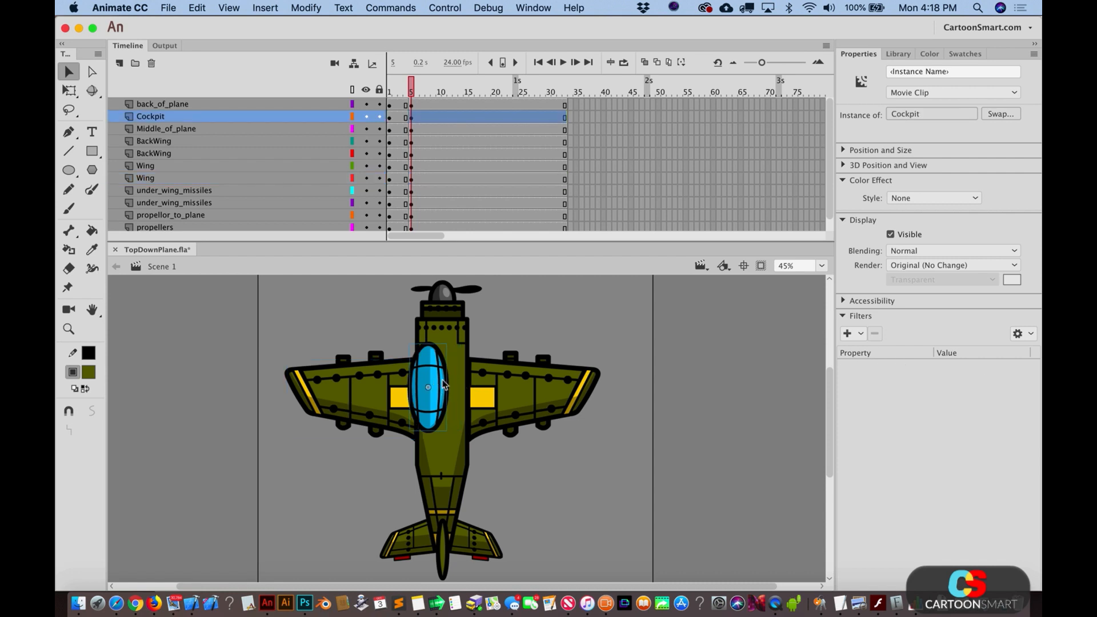
key("shift+Right")
key("shift+Right")
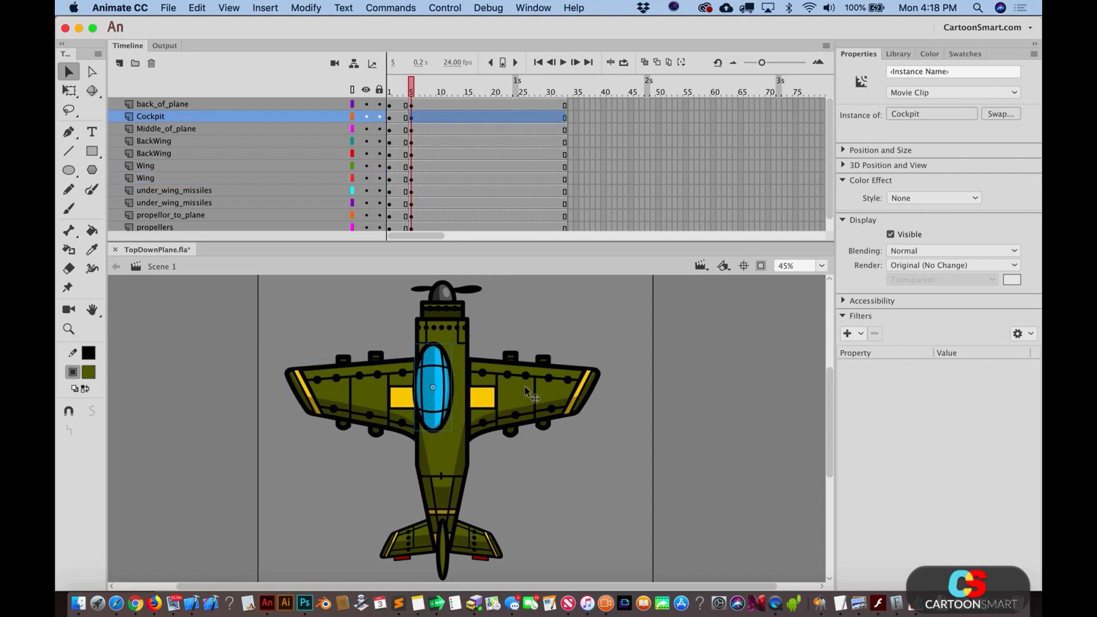
Step: Cut the right wing at frame 5 and paste it in place into a blank keyframe on a new topmost layer
left_click(534, 387)
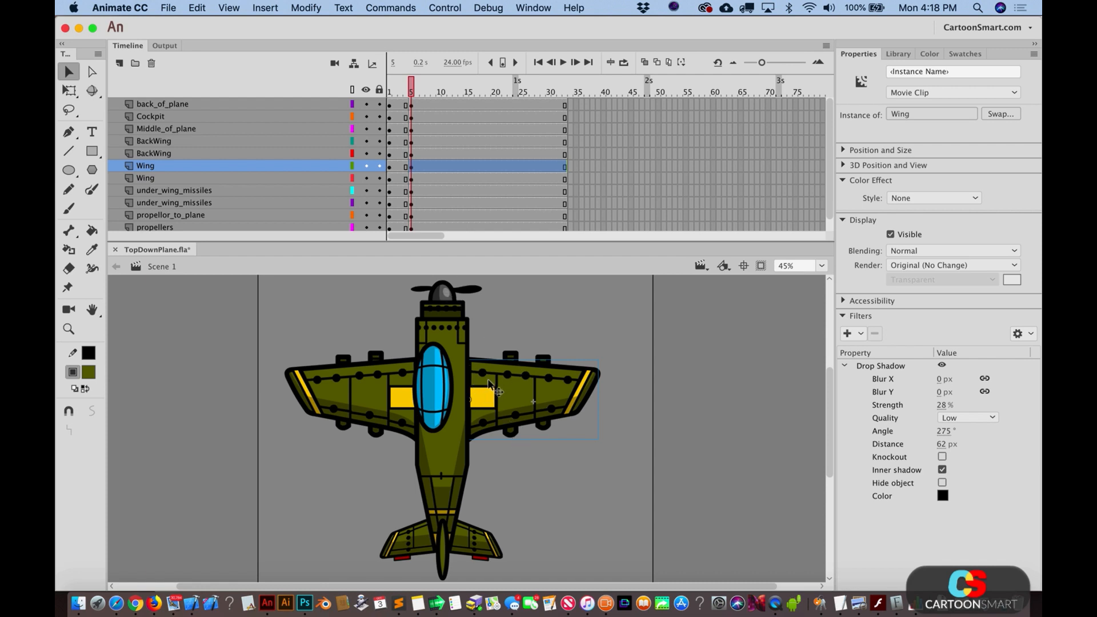
key("Delete")
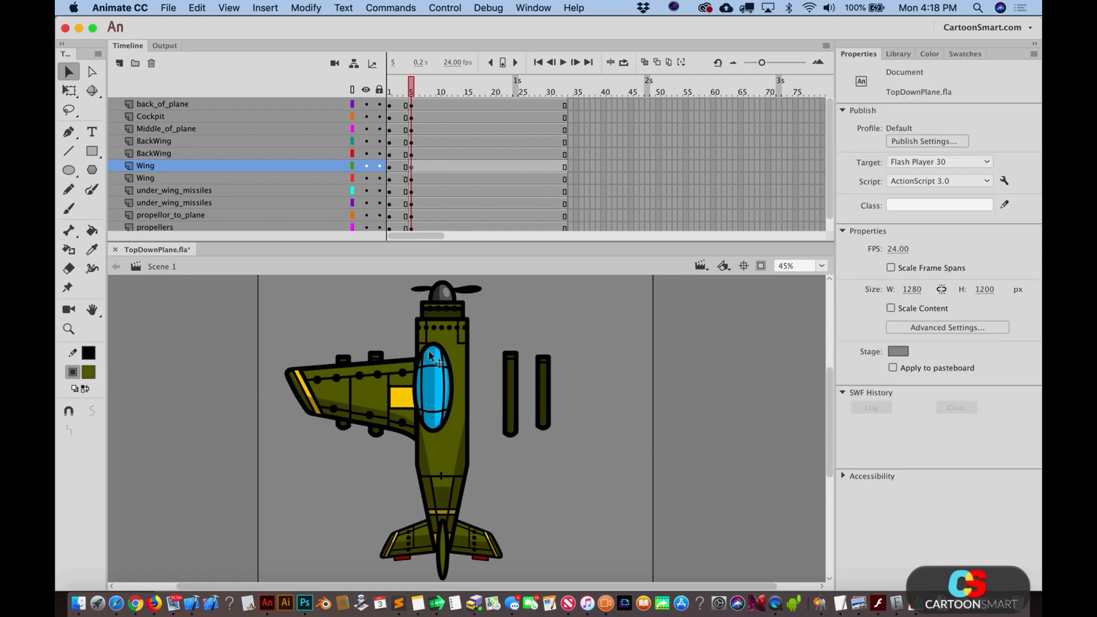
left_click(412, 167)
left_click(205, 104)
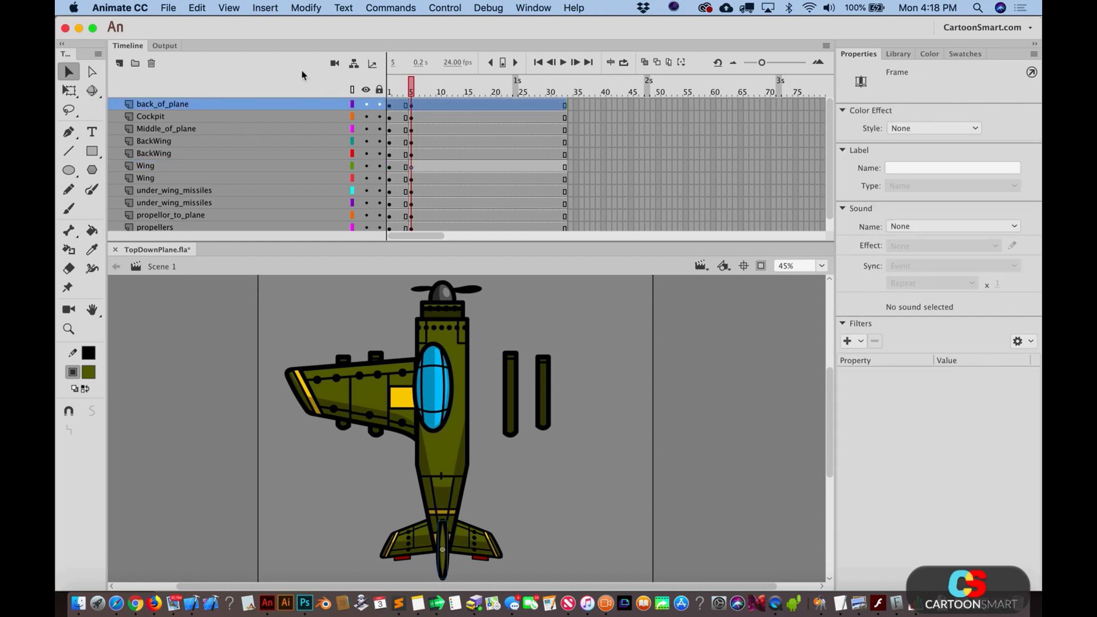
left_click(120, 64)
left_click(416, 105)
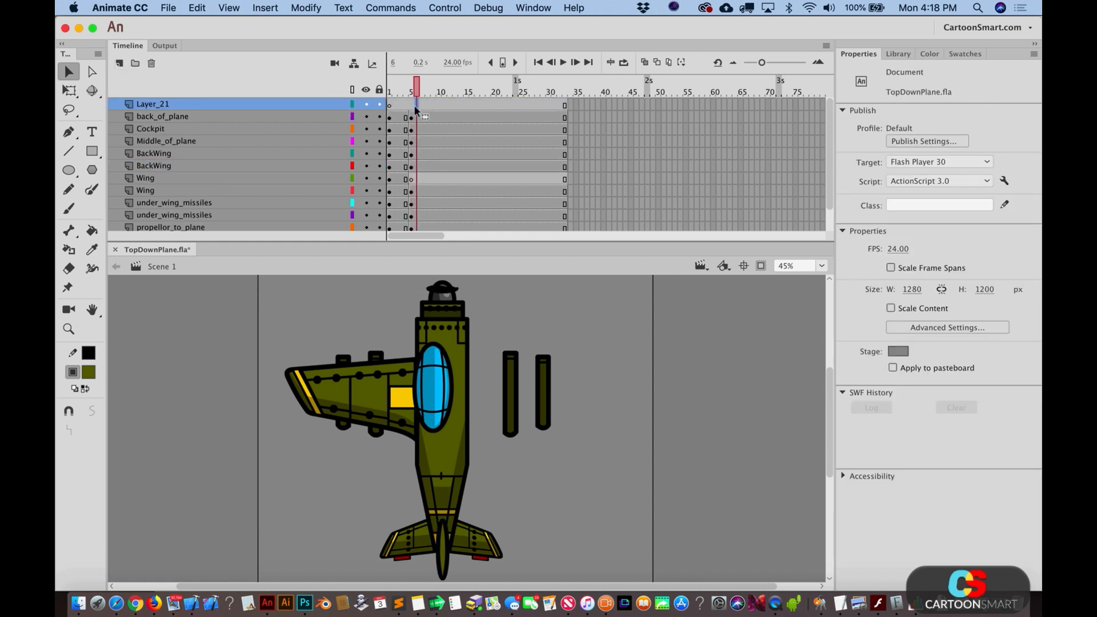
left_click(411, 105)
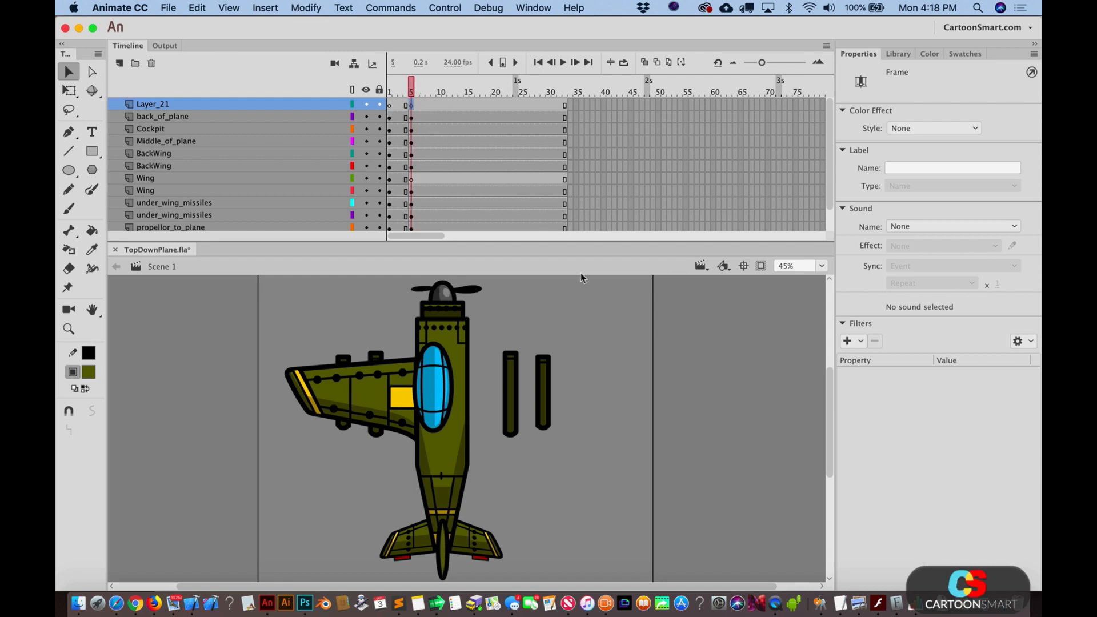
key("super+shift+v")
Step: Nudge the pasted right wing left so that it overlaps the plane's body at frame 5
key("Left")
key("Left")
key("Left")
key("Left")
key("Left")
key("Left")
key("Left")
key("Left")
key("Left")
key("Left")
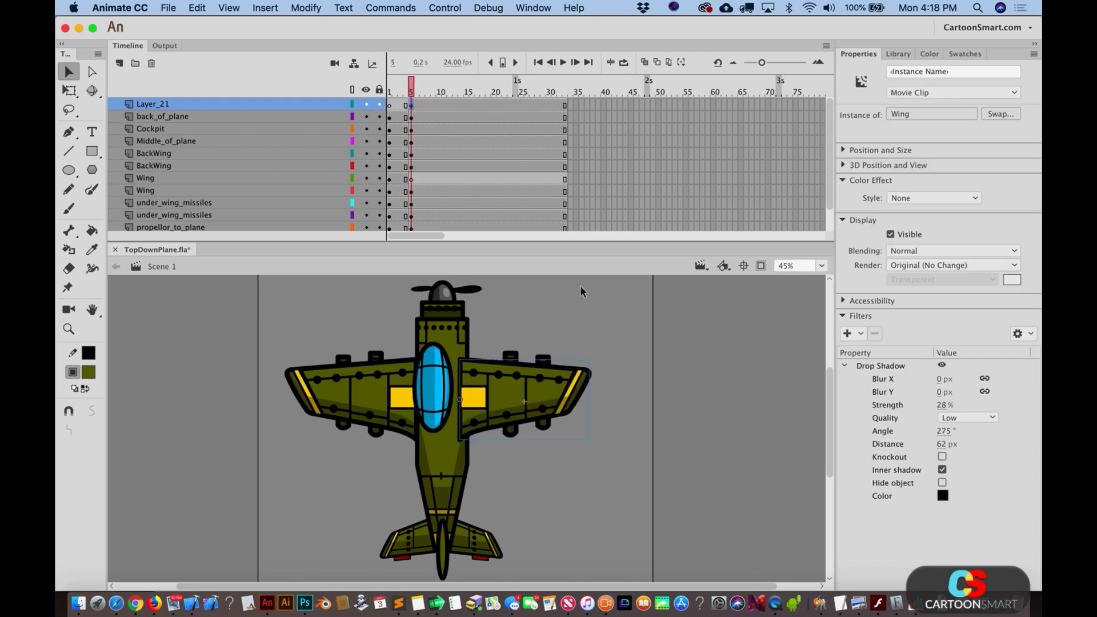
left_click(616, 342)
Step: Move the left wing slightly toward the body and narrow it from its outer edge at frame 5
left_click(512, 355)
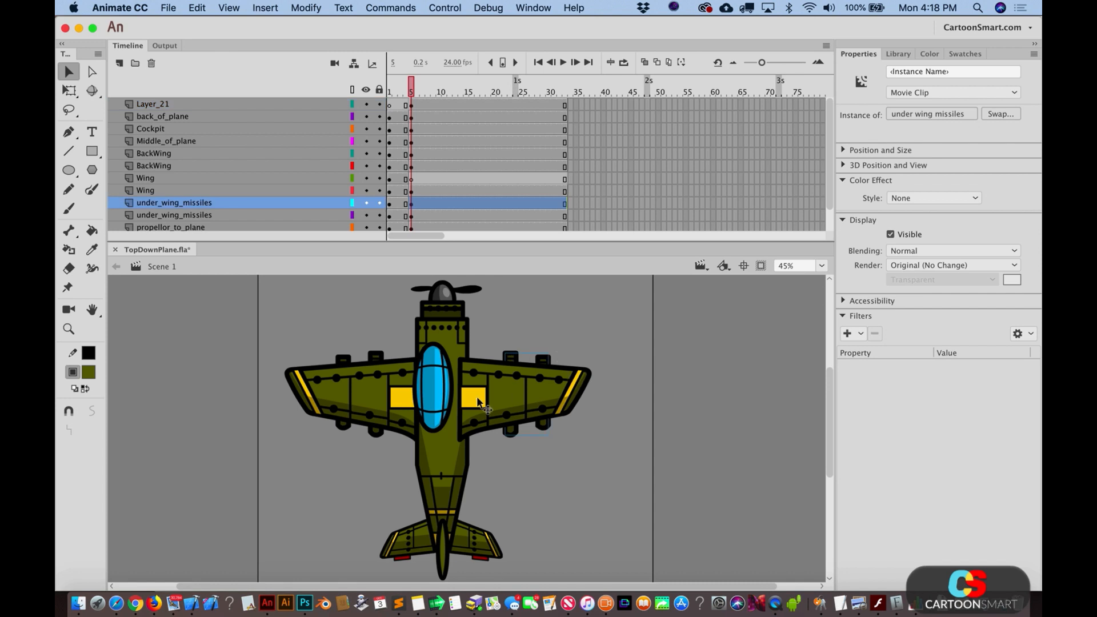
left_click(341, 382)
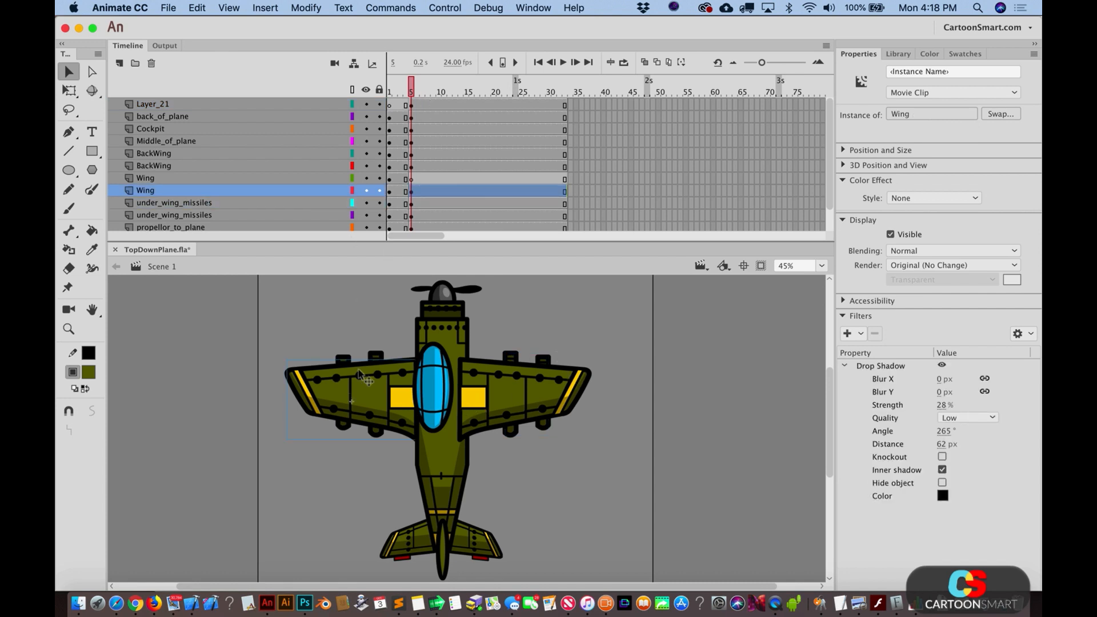
key("q")
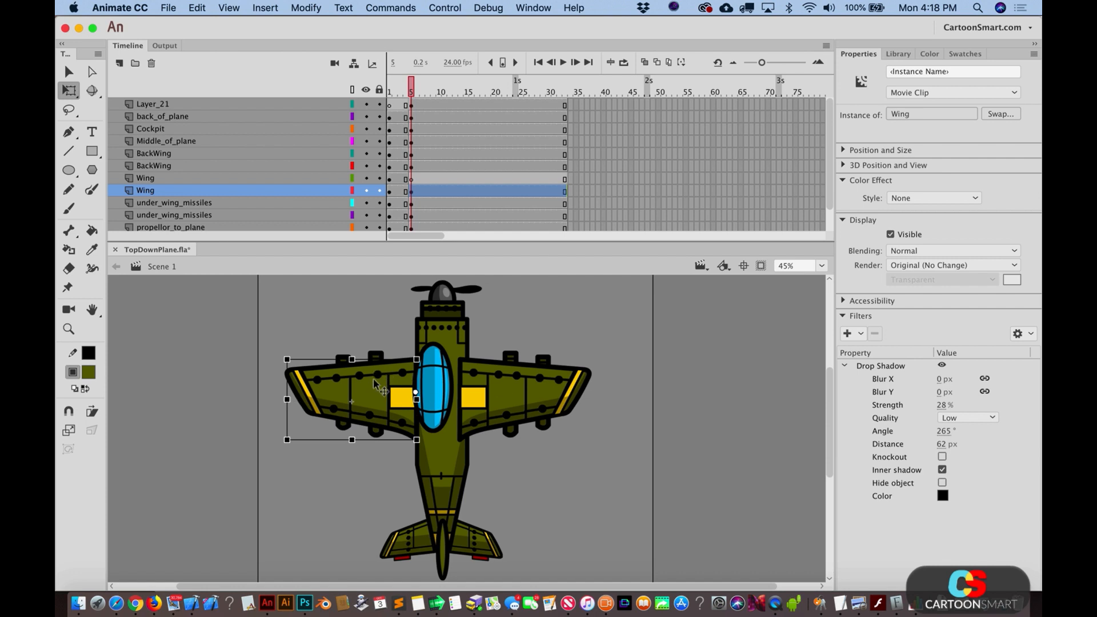
key("shift+Right")
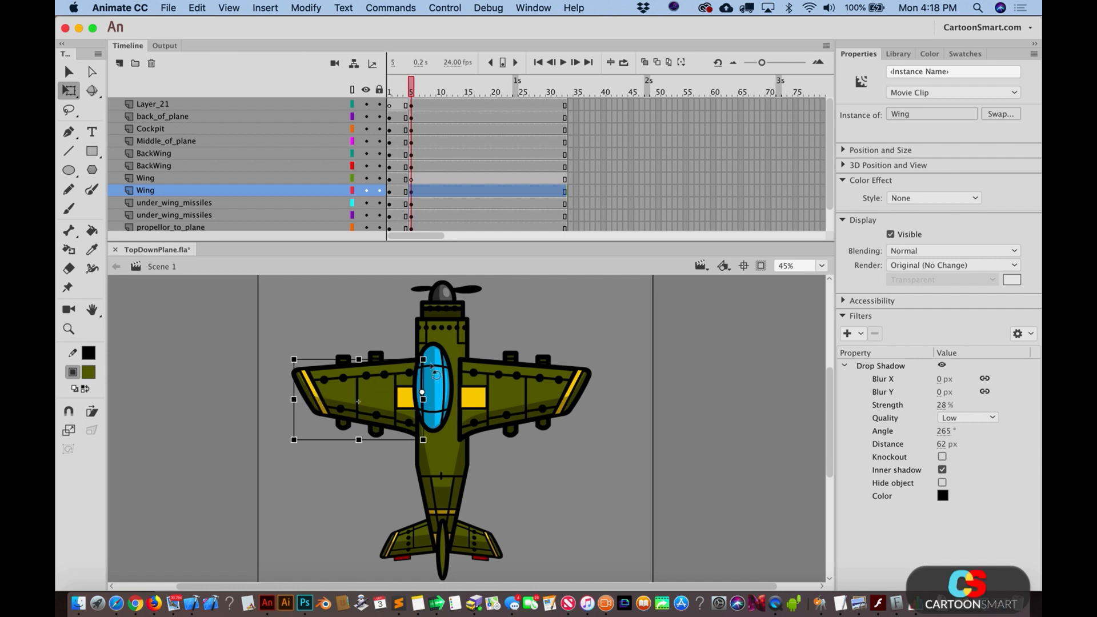
key("Right")
key("Right")
left_click_drag(294, 400, 319, 399)
key("v")
Step: Shift the left under-wing missiles right to fit the narrowed wing at frame 5, comparing with frame 4
left_click(341, 426)
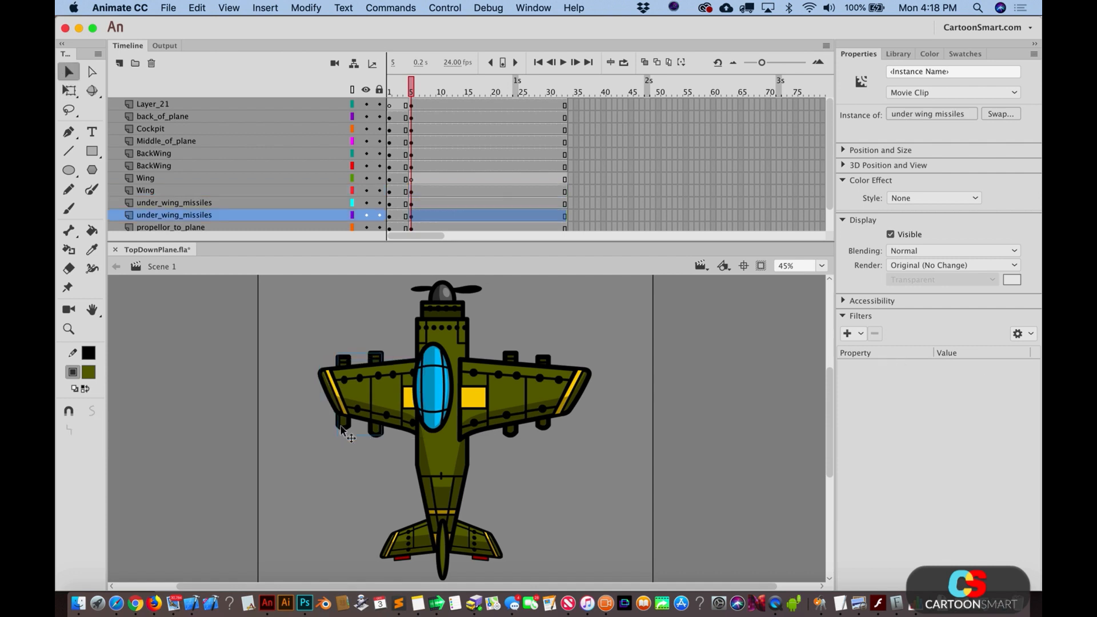
key("shift+Right")
key("shift+Right")
key("comma")
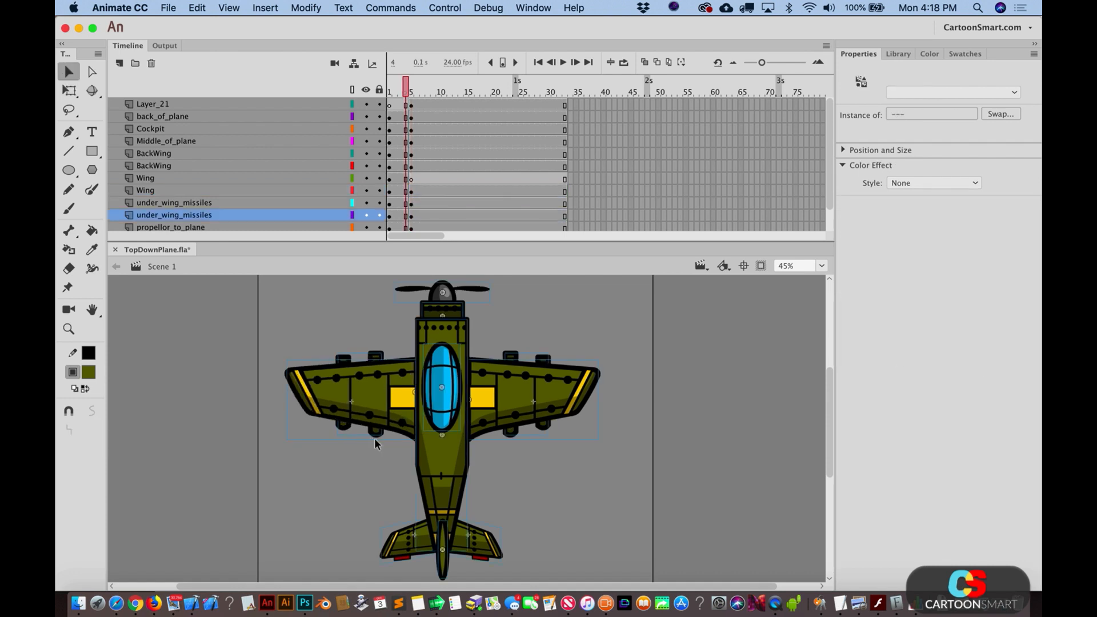
key("period")
key("comma")
left_click(374, 437)
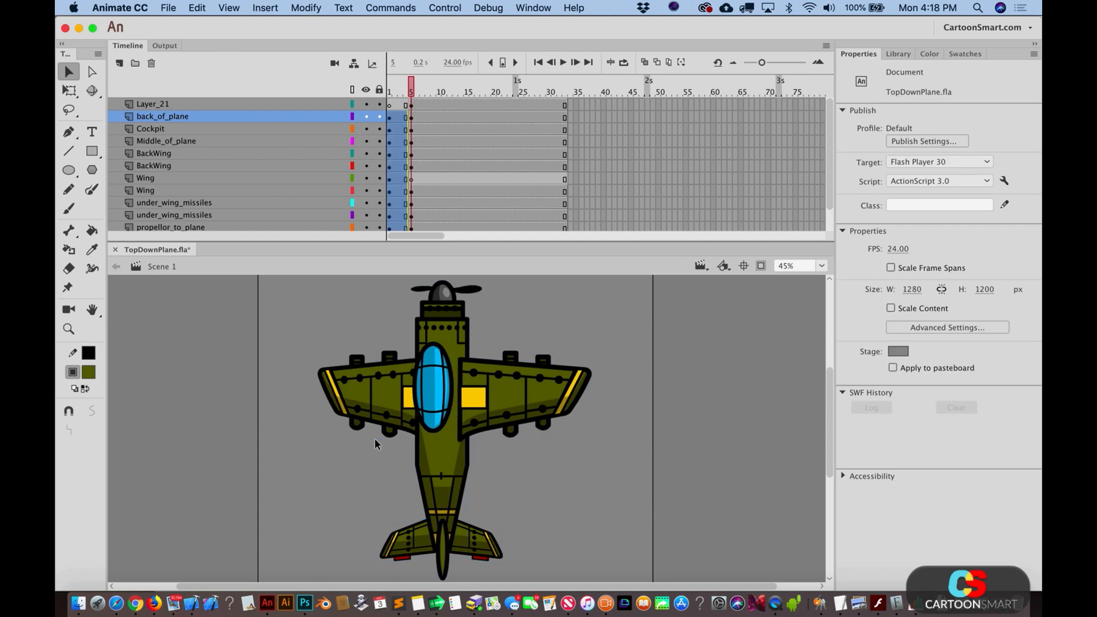
key("ctrl+a")
key("period")
Step: Shift the right under-wing missiles slightly left at frame 5 and compare the pose with frame 4
left_click(516, 436)
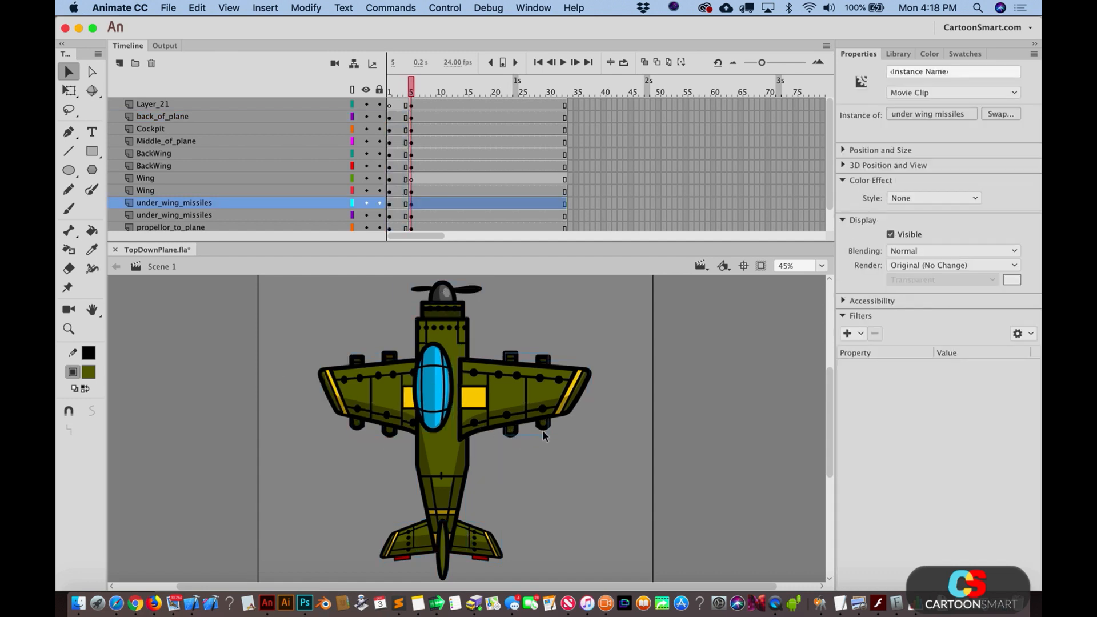
key("comma")
key("period")
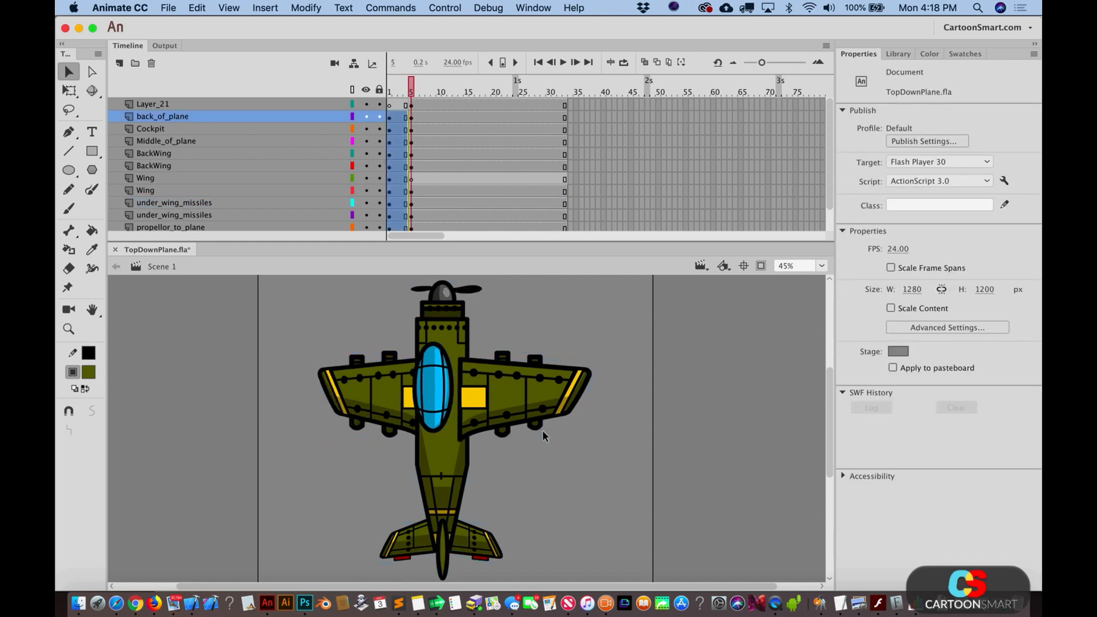
key("comma")
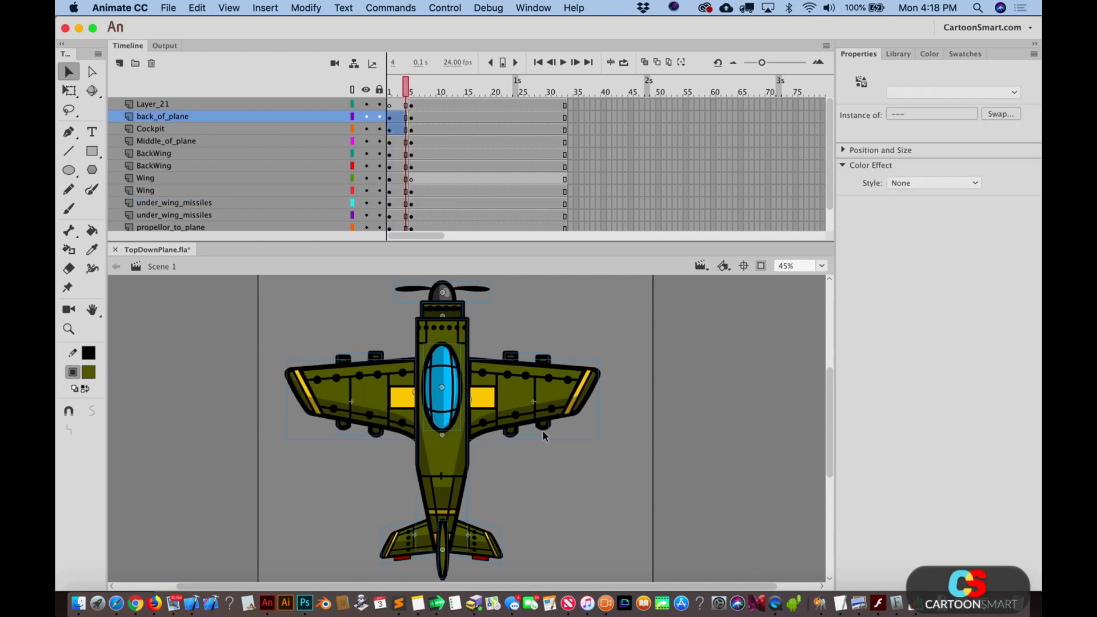
key(".")
key(".")
key(".")
Step: Narrow the left back wing from its outer edge at frame 5
left_click(405, 543)
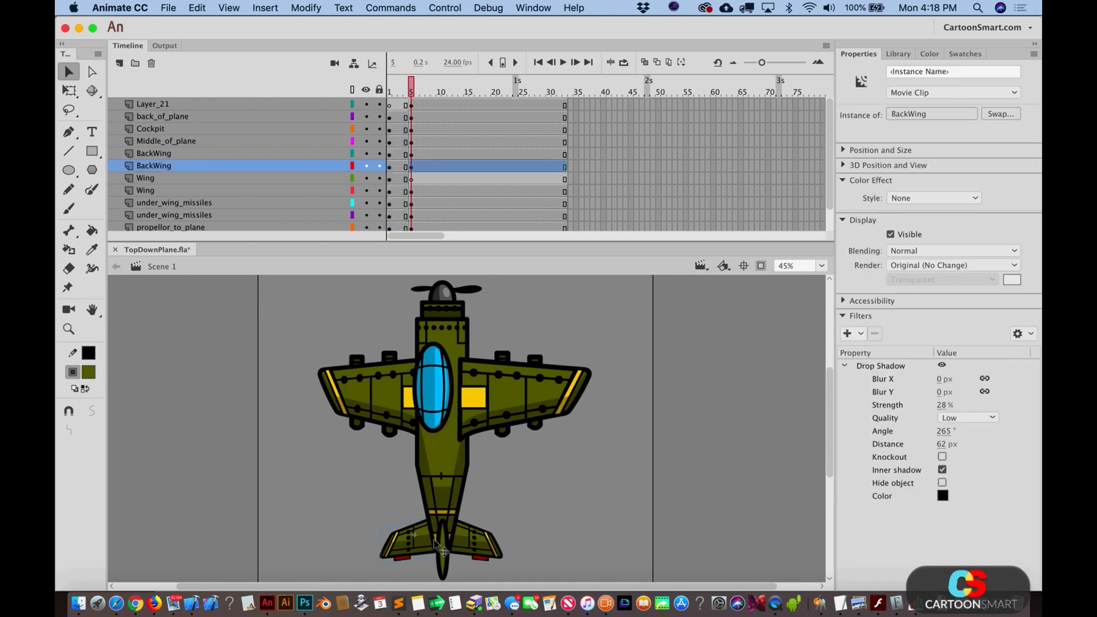
key("q")
left_click_drag(381, 545, 394, 547)
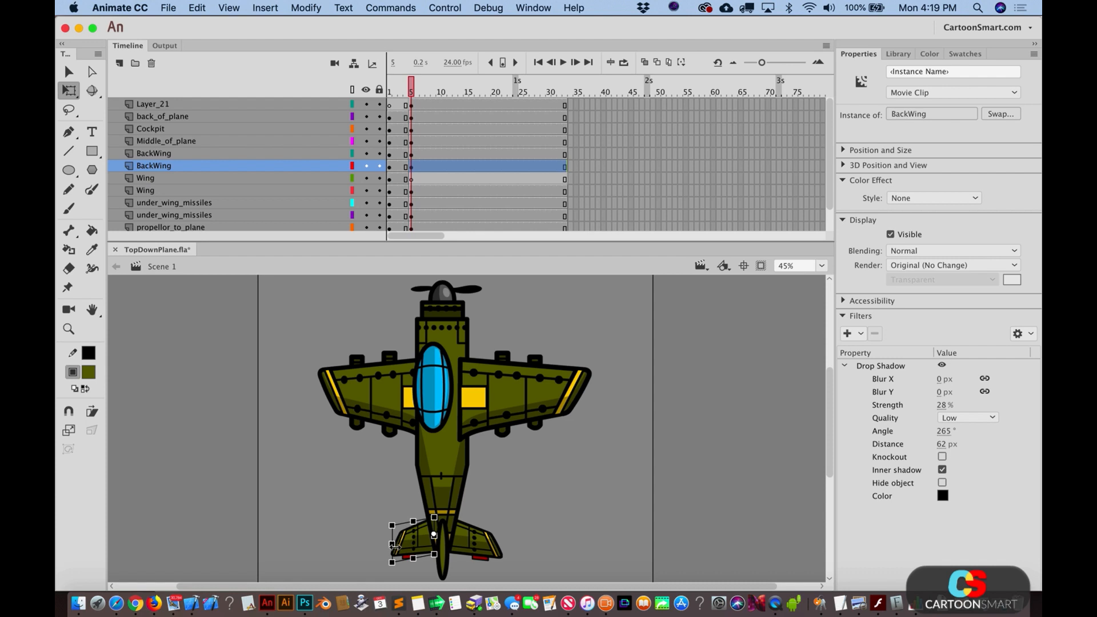
key("v")
Step: Cut the right back wing at frame 5 and paste it in place into a blank keyframe on a new topmost layer
left_click(465, 537)
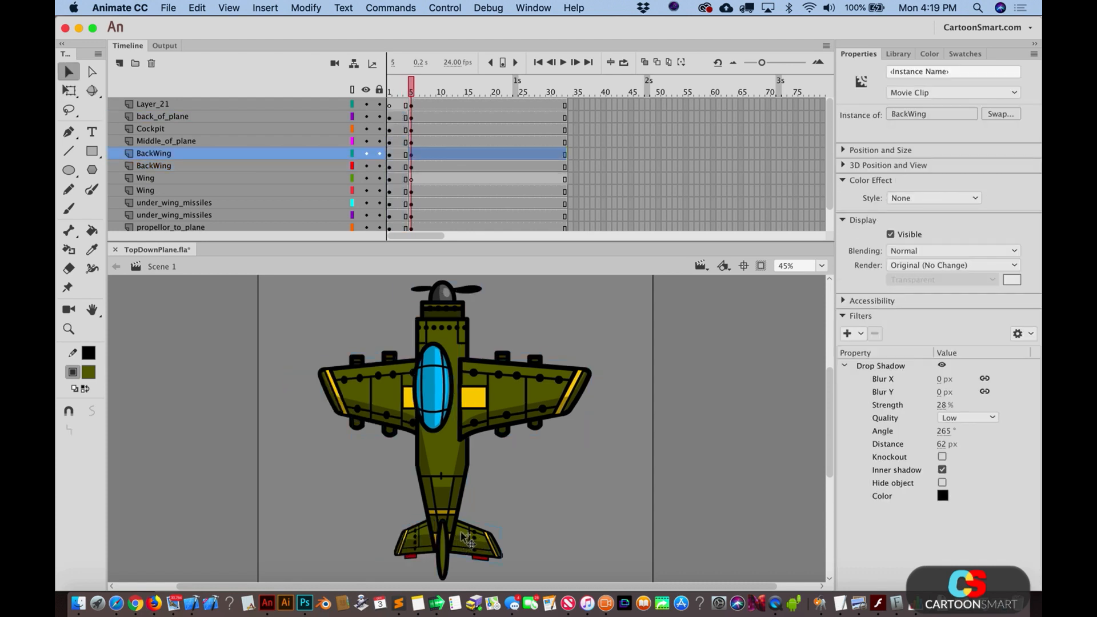
key("Delete")
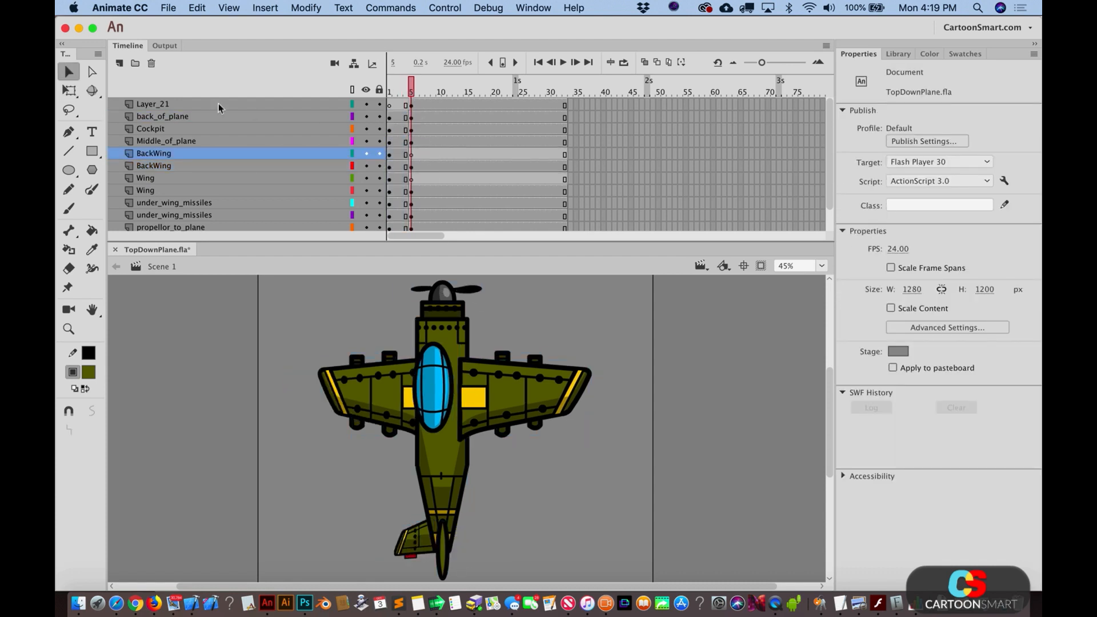
left_click(119, 63)
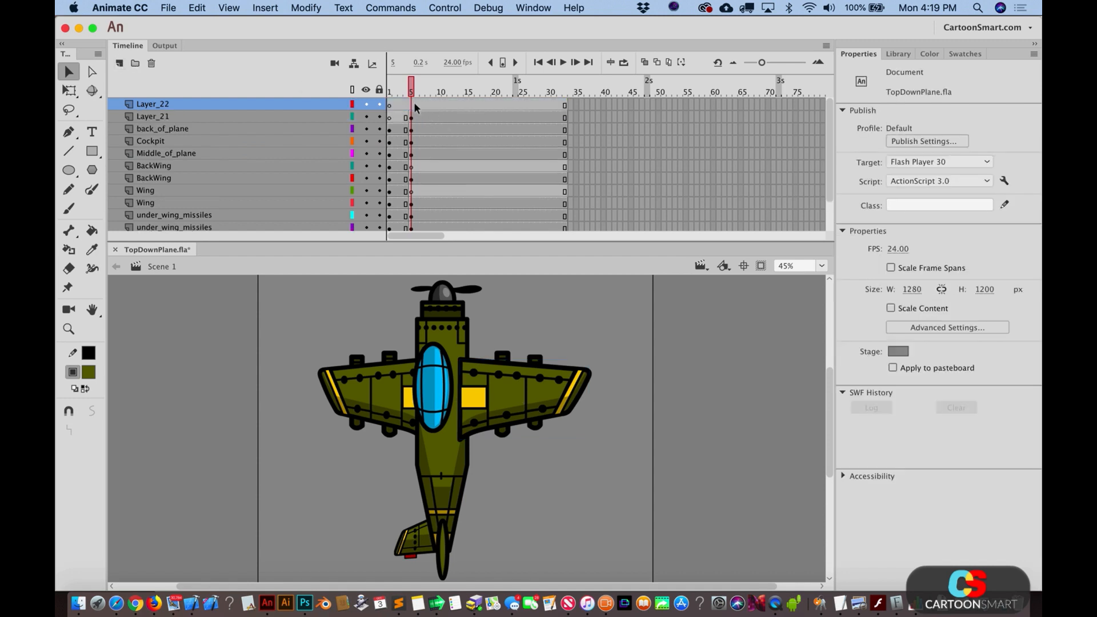
left_click(412, 103)
key("F7")
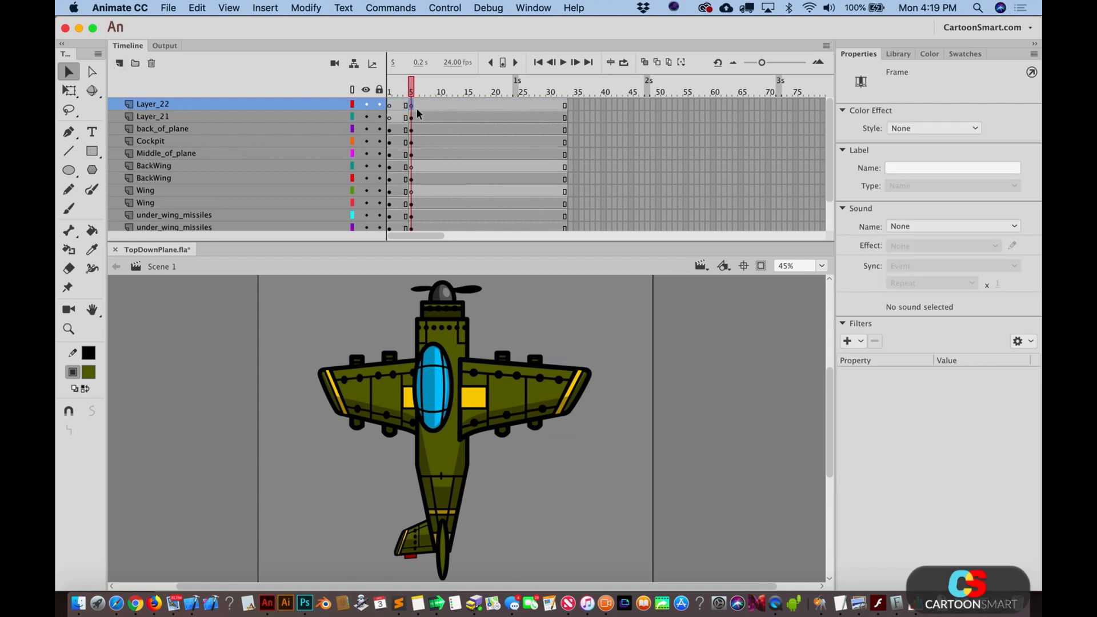
key("super+shift+v")
Step: Shift the tail fin on the back_of_plane layer slightly left at frame 5
left_click(443, 558)
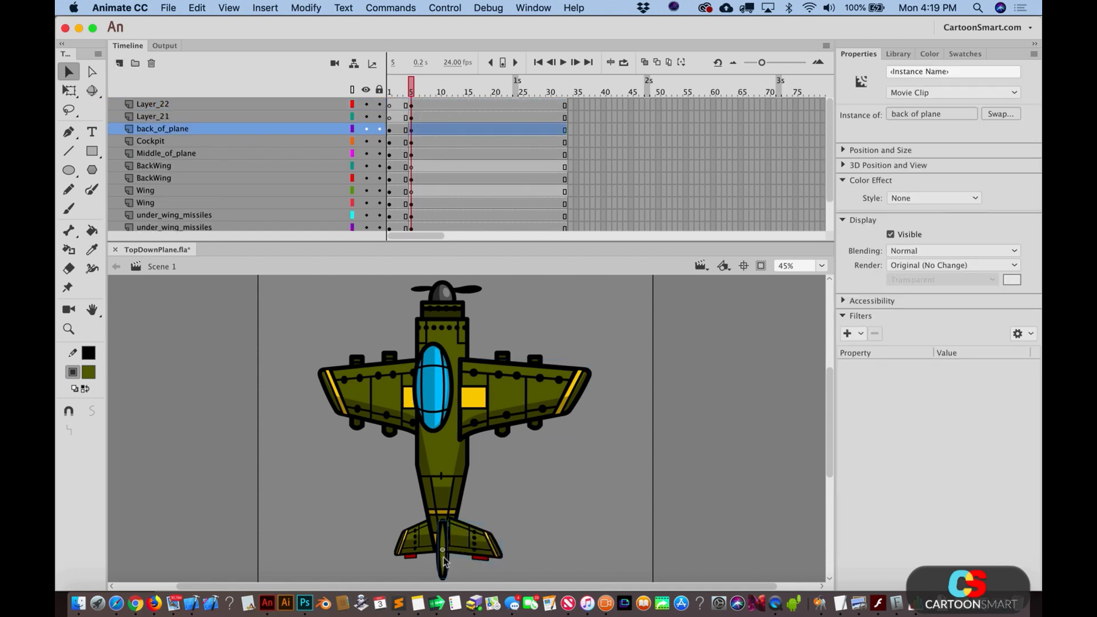
key("shift+Left")
left_click(531, 484)
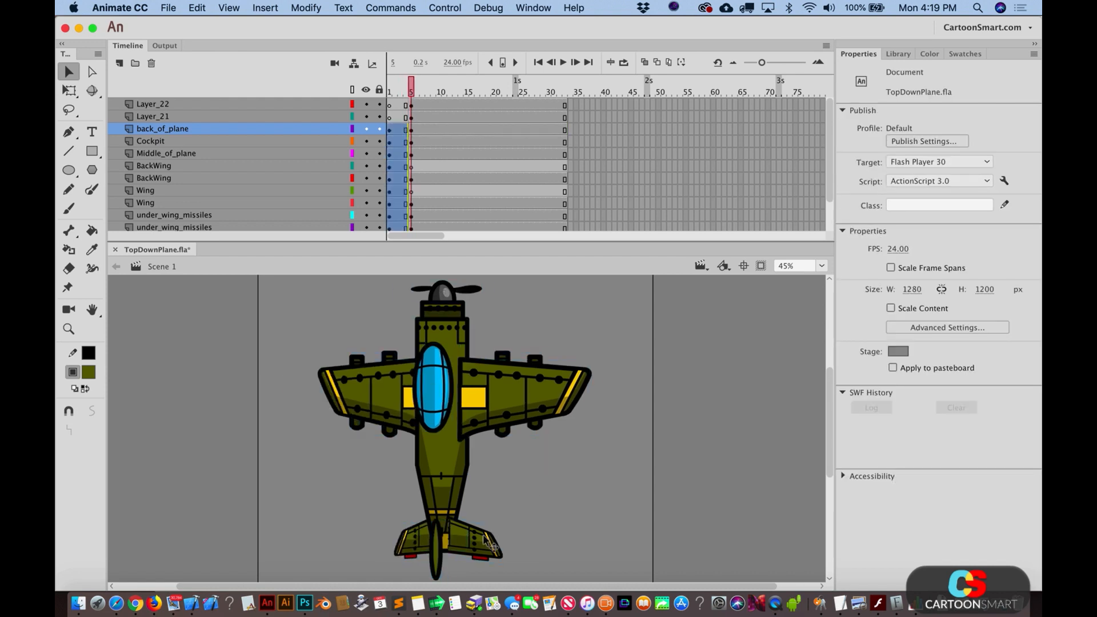
Step: Narrow the right back wing on Layer_22 from its outer edge at frame 5 and compare the pose with frame 4
left_click(491, 543)
key("q")
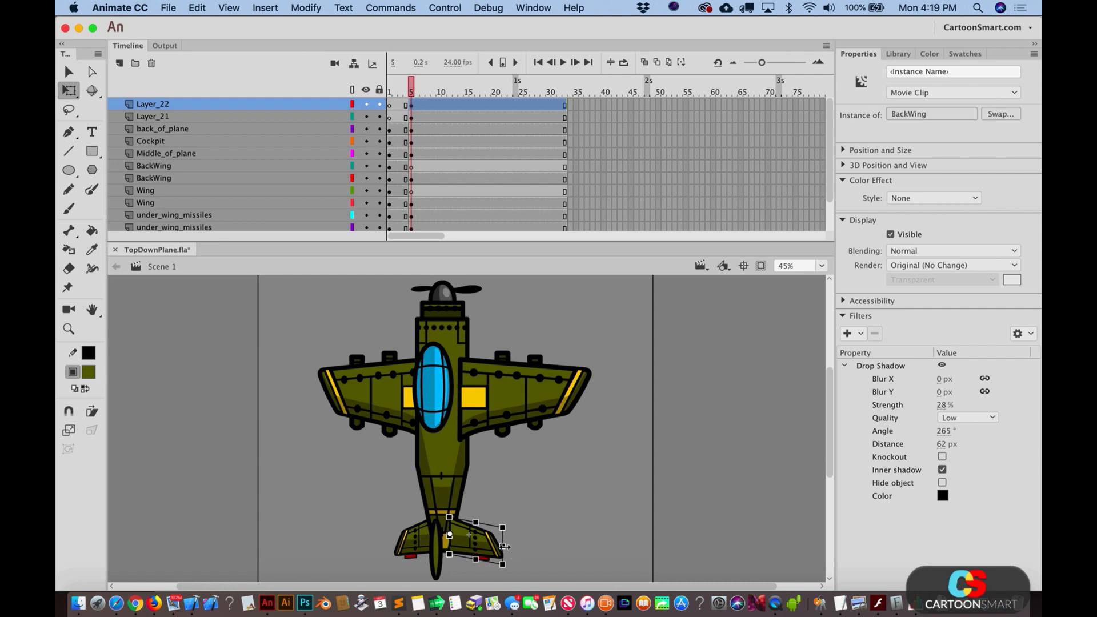
left_click_drag(503, 545, 500, 547)
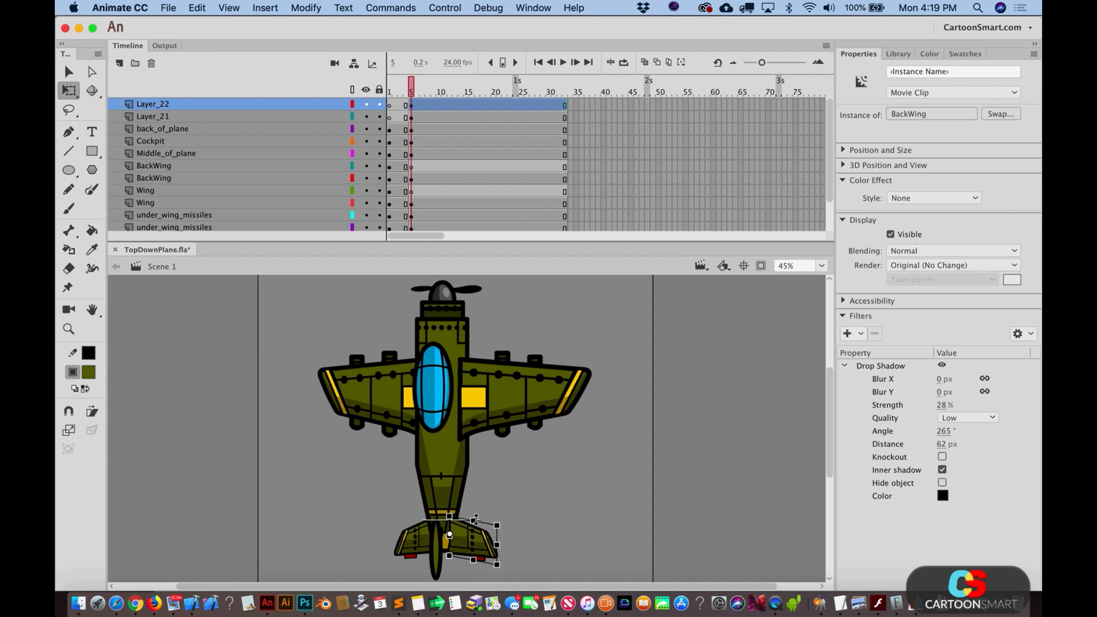
key("v")
left_click(525, 518)
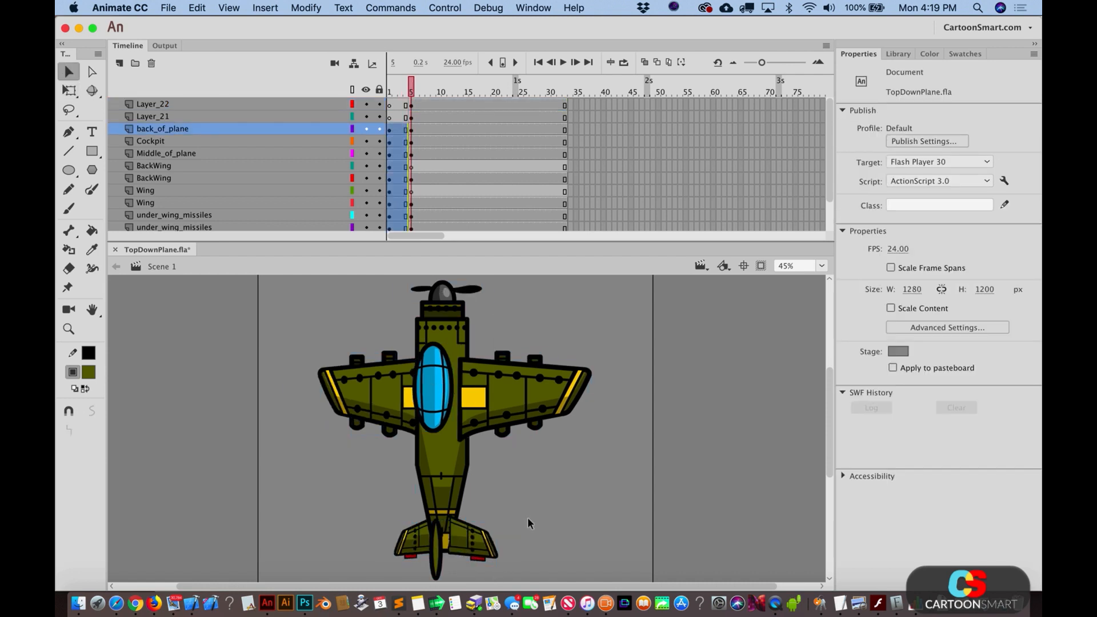
key("comma")
key("period")
Step: Duplicate the tail fin's symbol at frame 5 as "back of plane copy"
scroll(465, 556, "right", 3)
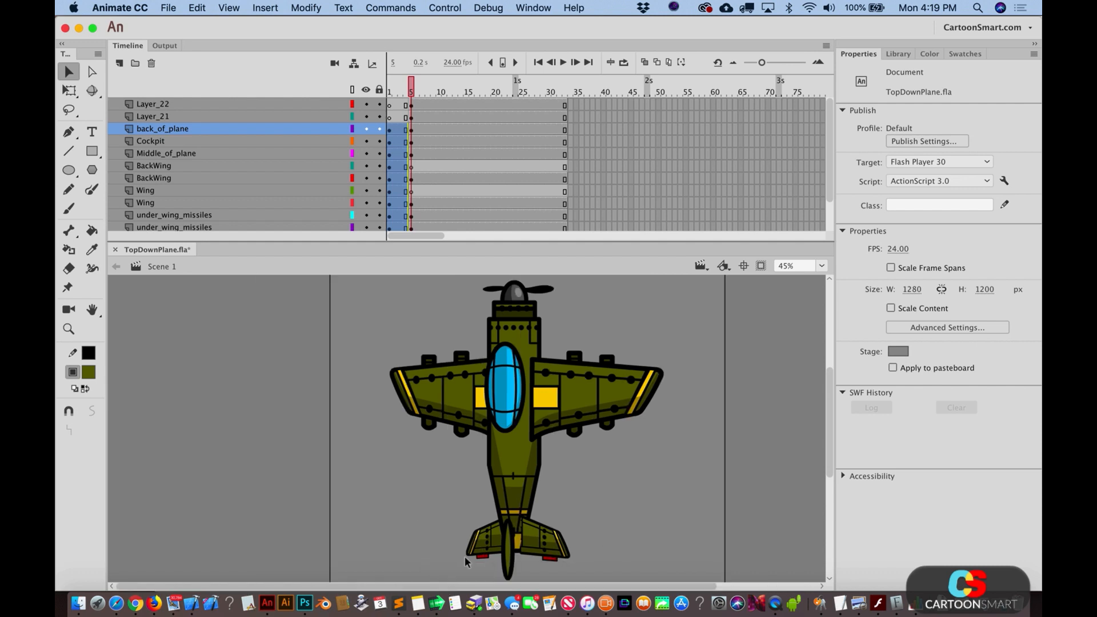
left_click(387, 554)
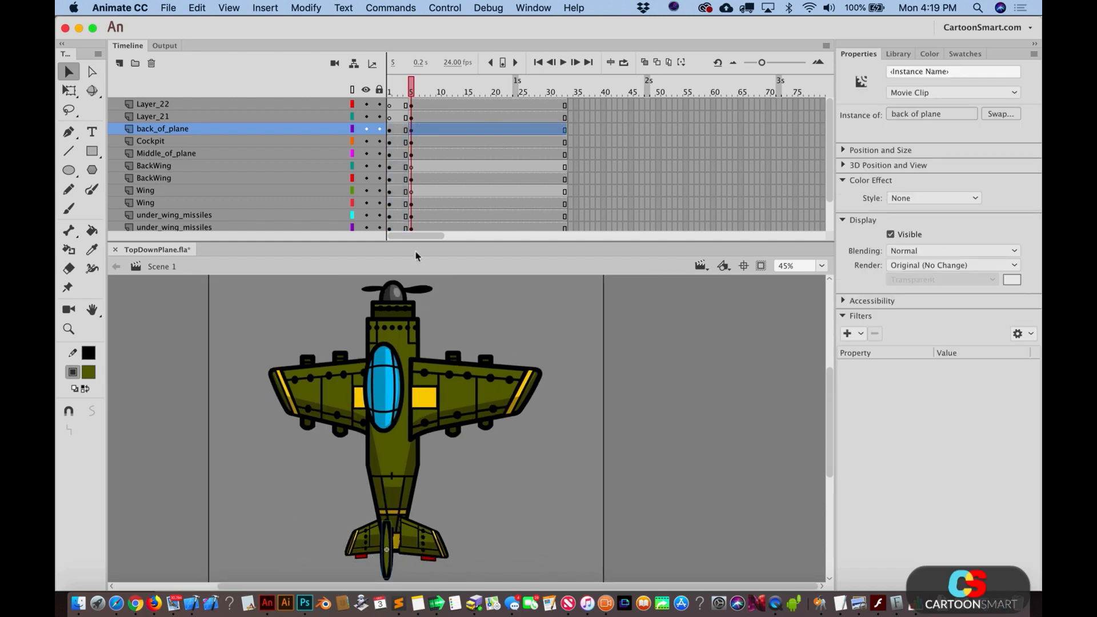
scroll(387, 526, "down", 2)
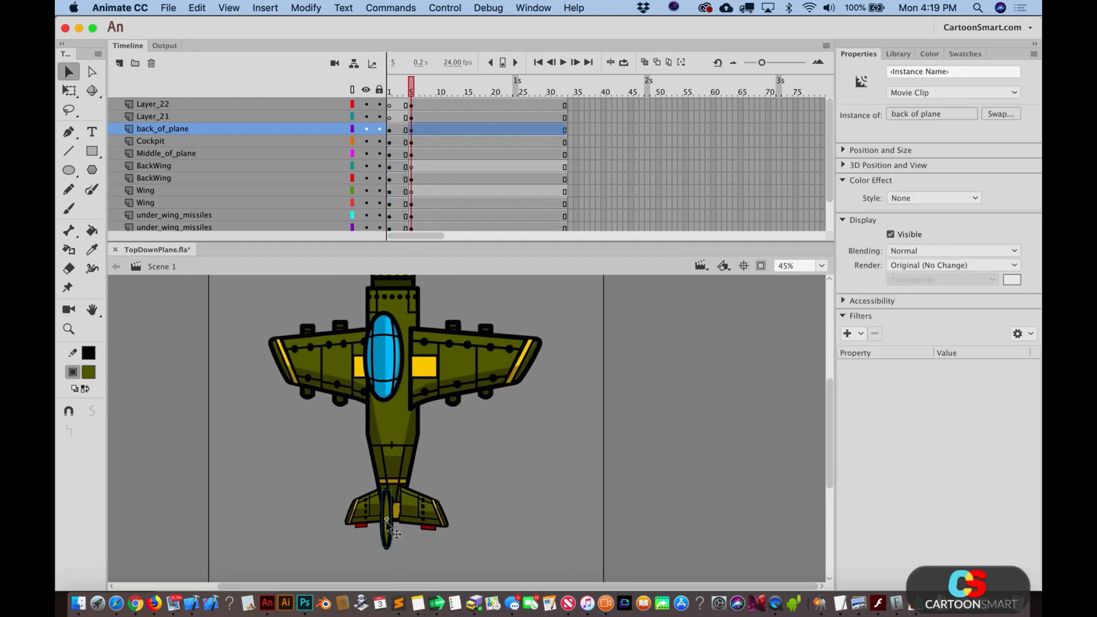
key("super+d")
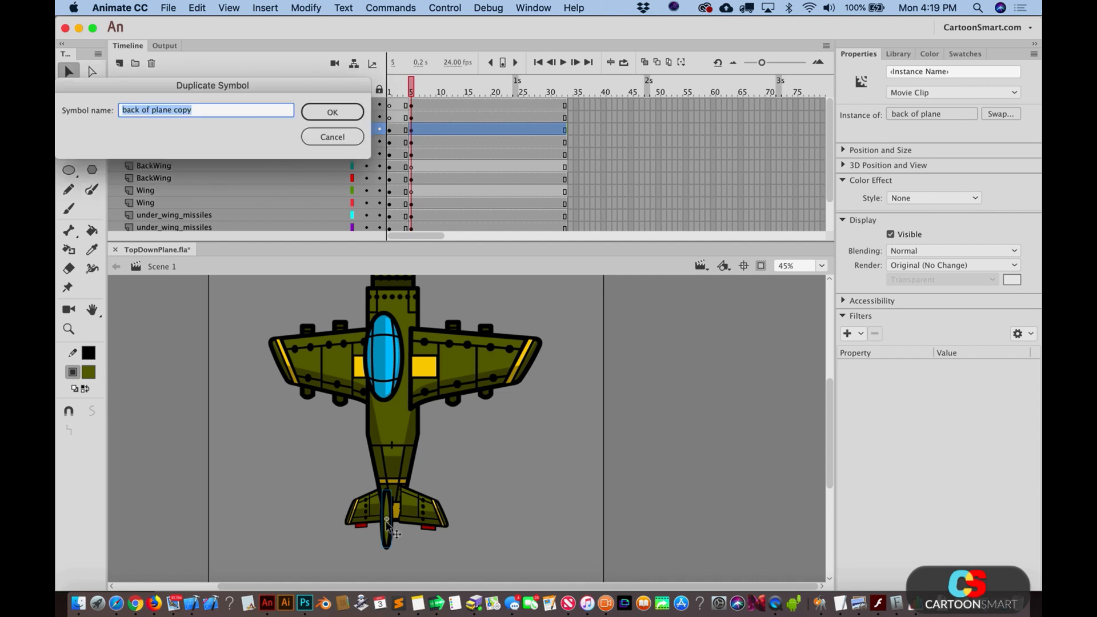
key("Return")
Step: Open the duplicated tail fin for editing and bend the upper part of its right edge outward
double_click(386, 522)
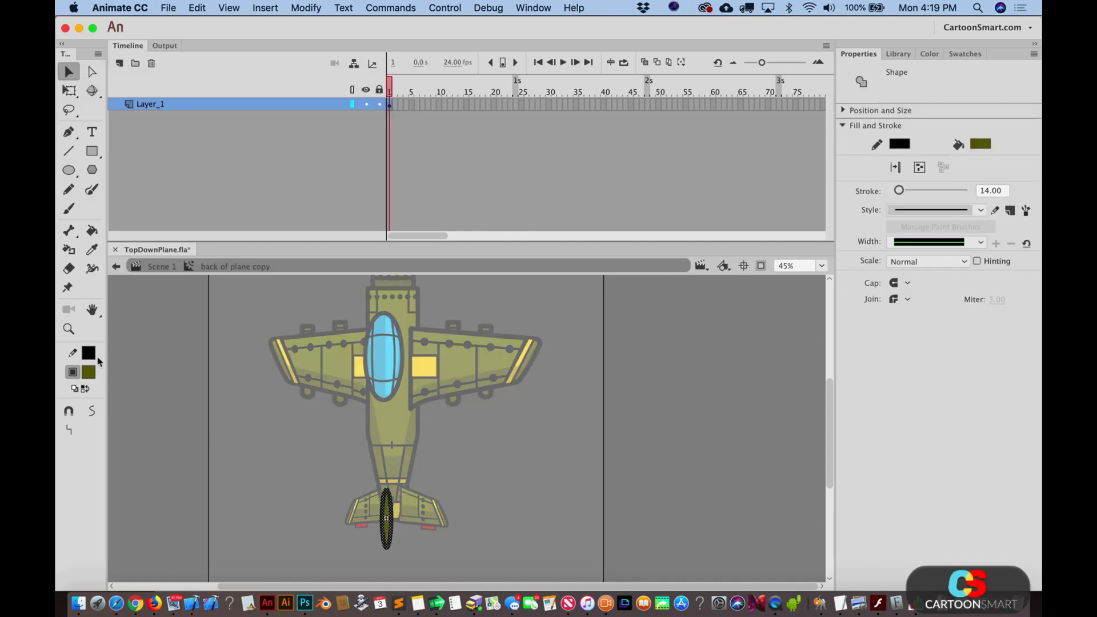
left_click(69, 328)
left_click_drag(317, 447, 468, 572)
key("v")
left_click(436, 440)
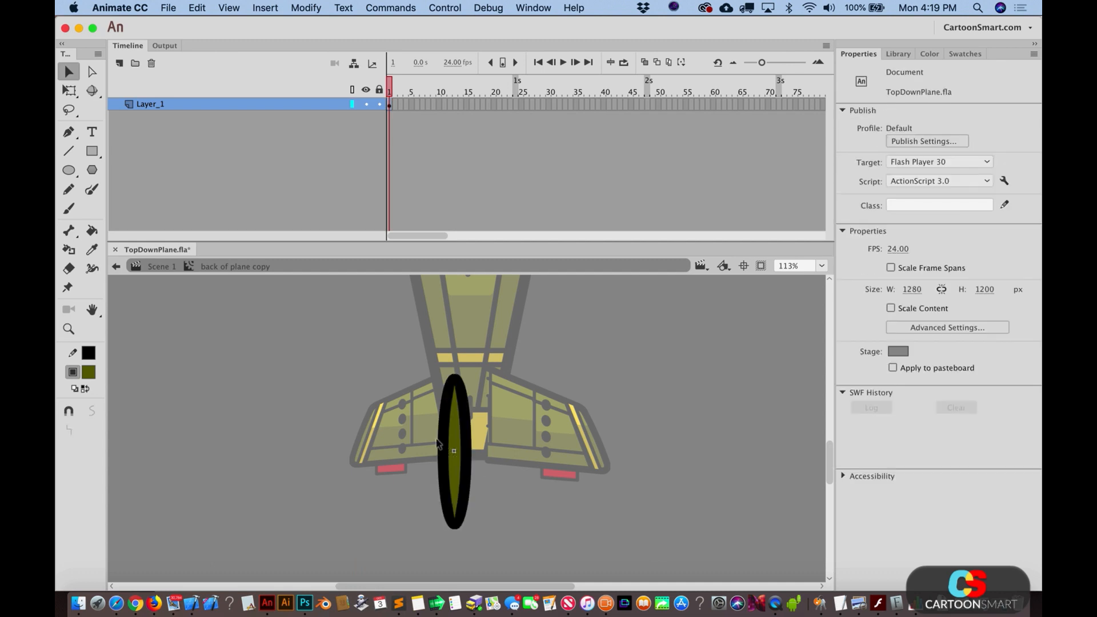
left_click_drag(469, 412, 481, 409)
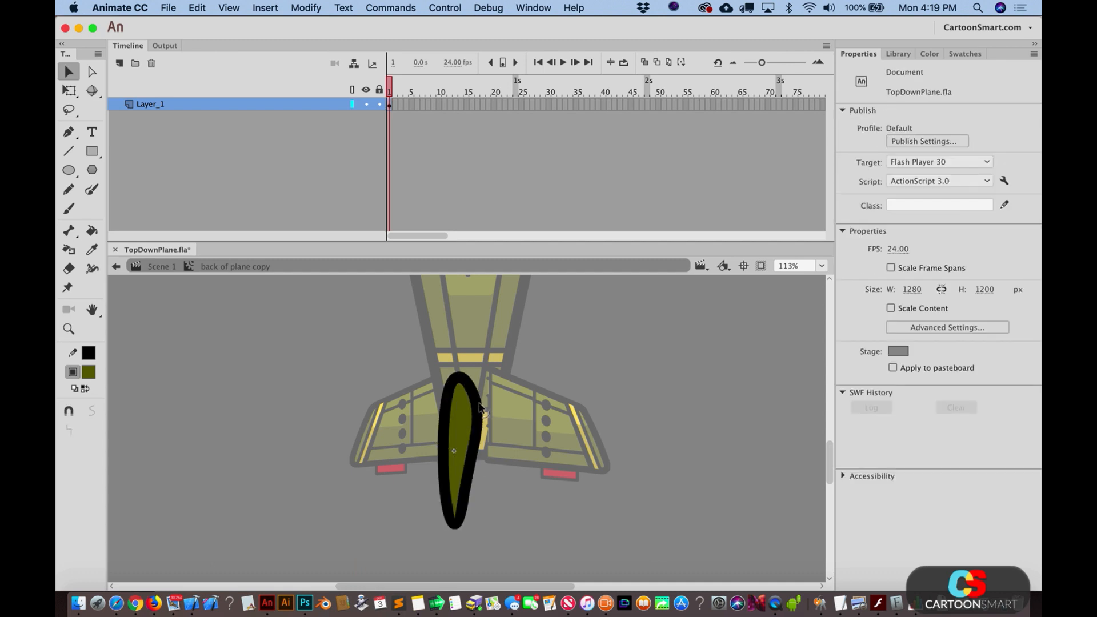
Step: Bend the tail fin's left edge outward and reshape its lower right edge, returning to the main scene
mouse_move(471, 486)
left_mouse_down()
mouse_move(477, 494)
mouse_move(439, 462)
left_mouse_up()
left_click(478, 495)
left_click(496, 519)
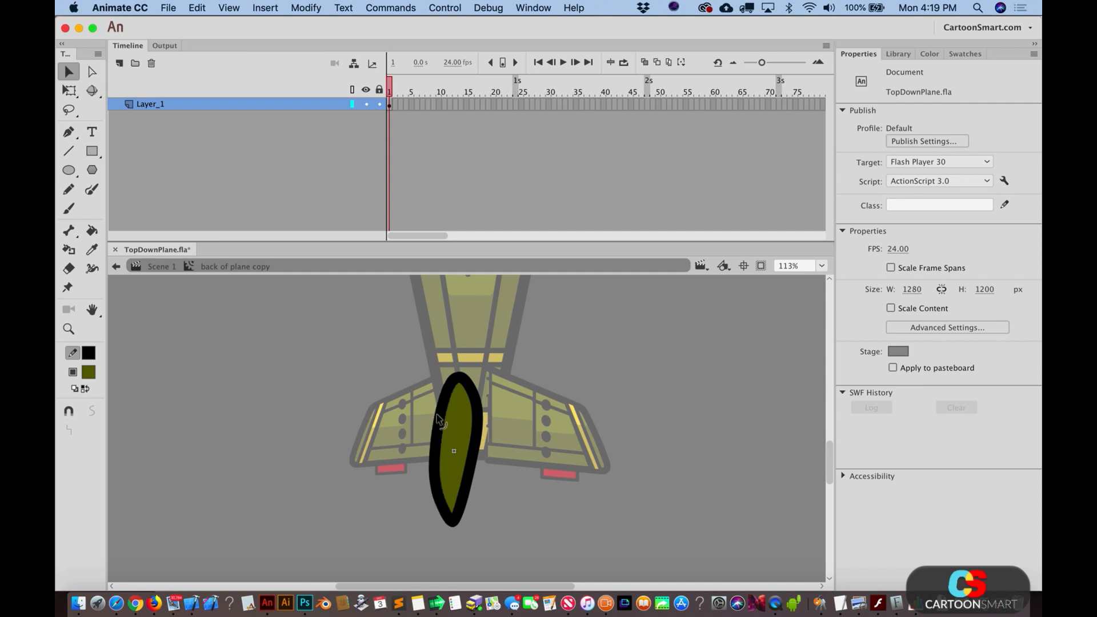
left_click_drag(435, 421, 433, 419)
left_click_drag(471, 478, 482, 489)
double_click(482, 489)
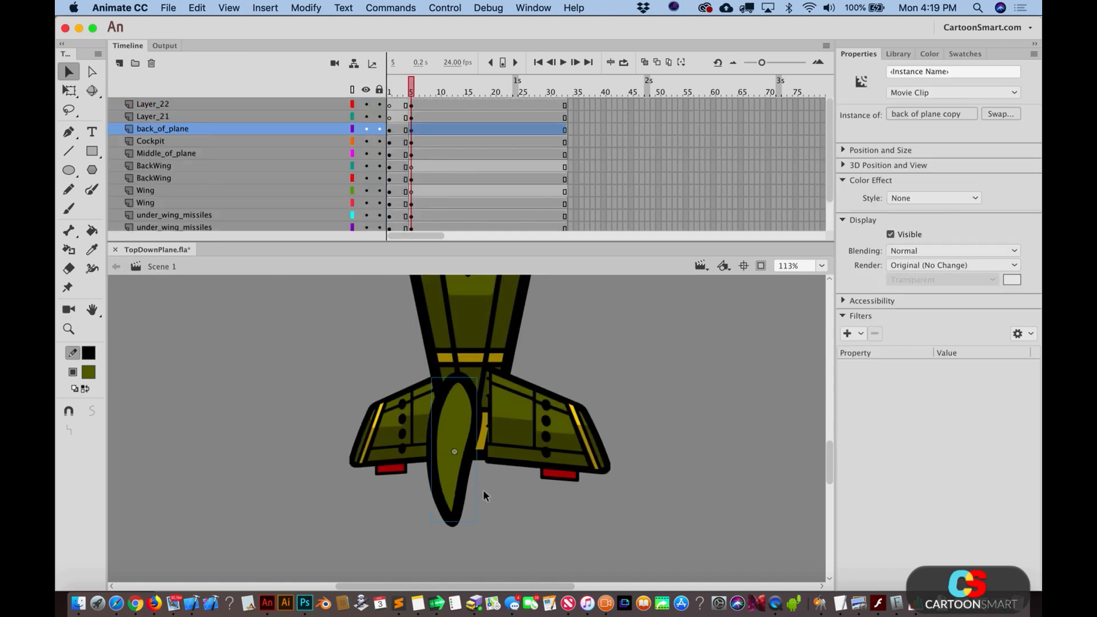
Step: Reopen the duplicated tail fin and bend its lower right edge back outward into a smooth leaf shape
key("super+1")
left_click(512, 510)
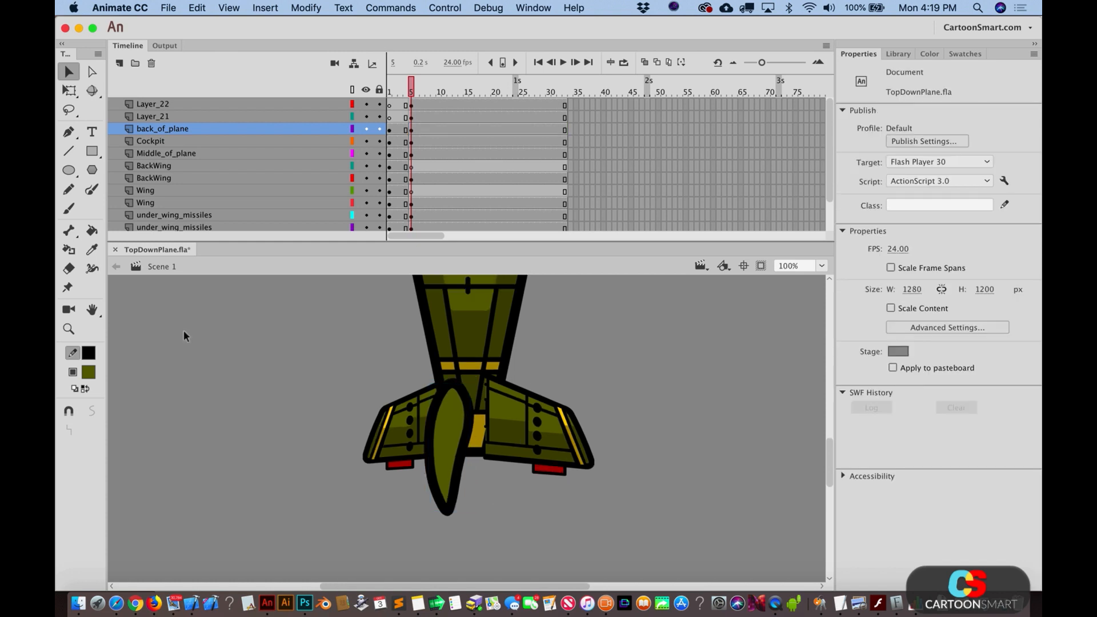
double_click(452, 463)
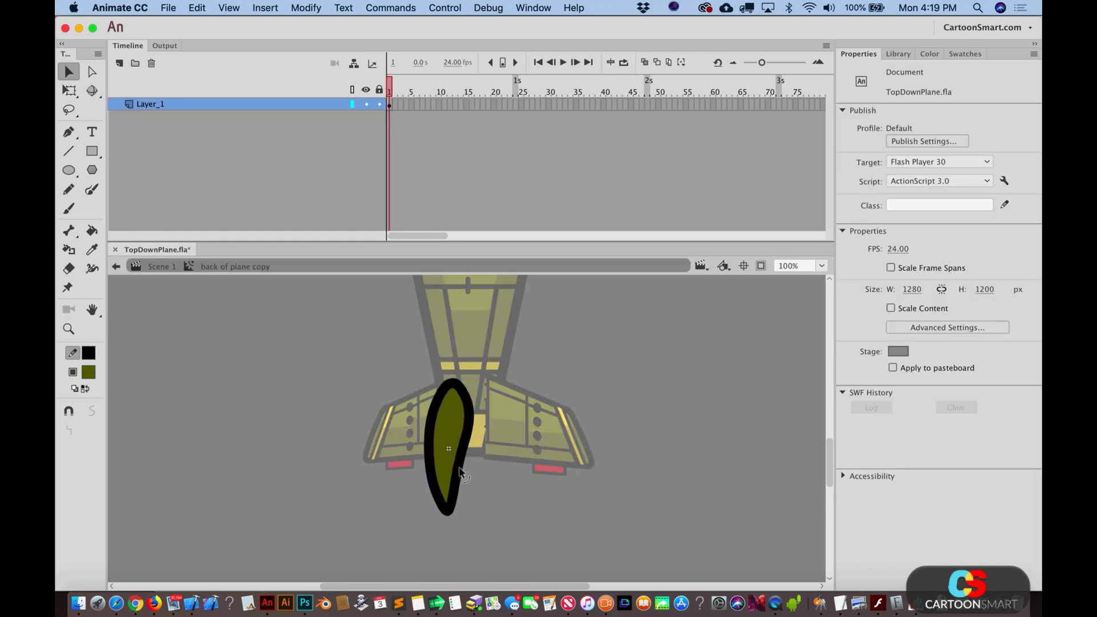
double_click(478, 506)
Step: Compare the whole plane's banking pose at frame 5 with the level pose at frame 4
left_click(68, 329)
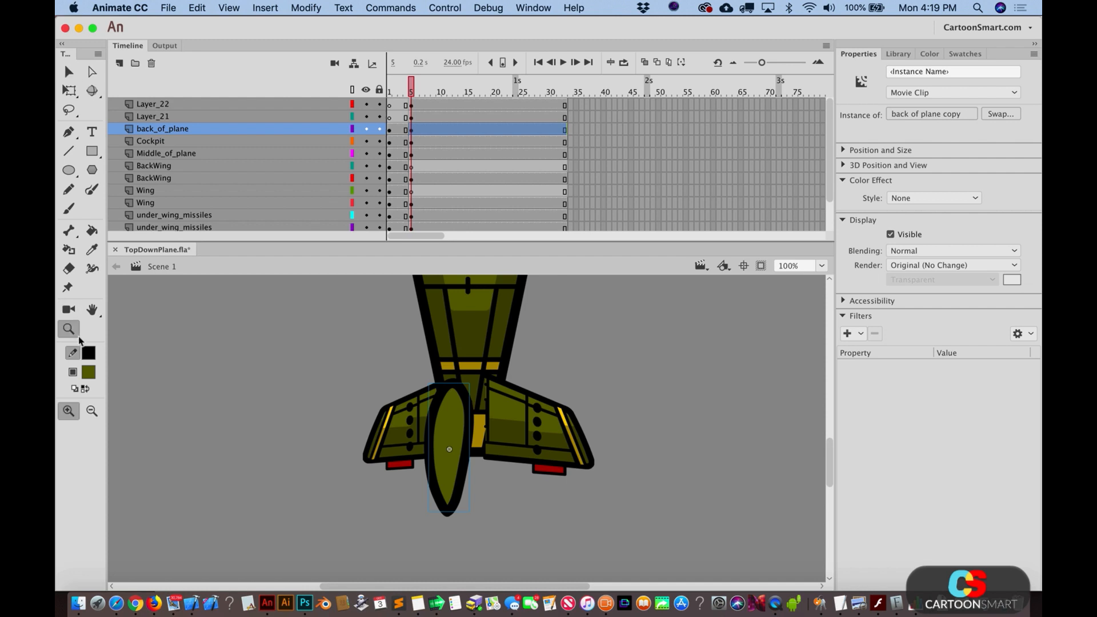
left_click(464, 446, "alt")
left_click(463, 446, "alt")
left_click_drag(435, 320, 578, 472)
key("v")
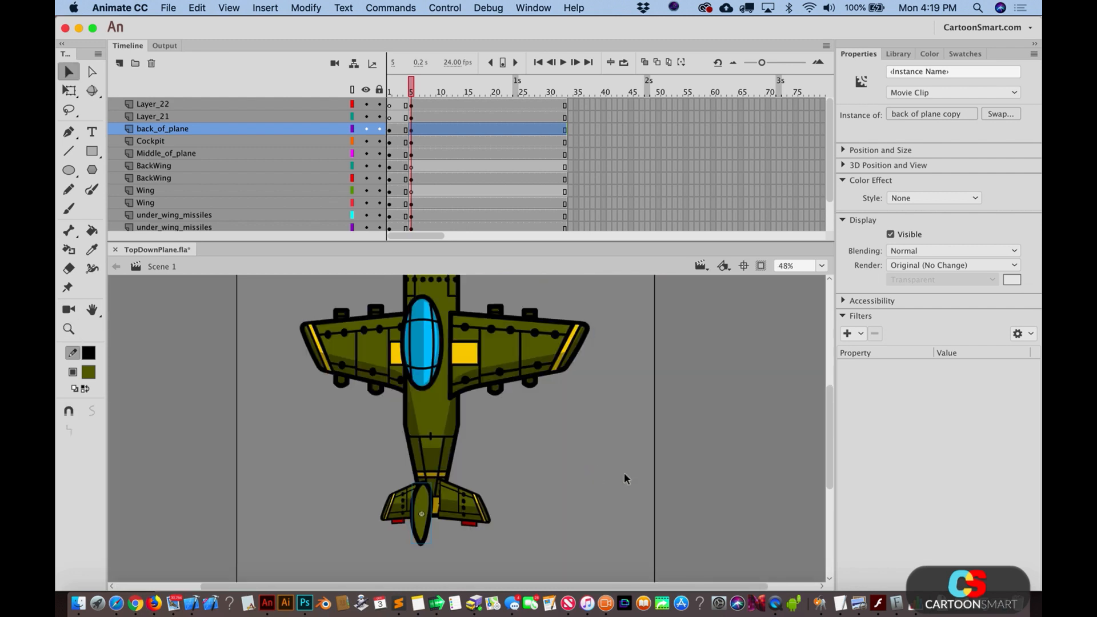
key("comma")
left_click(628, 474)
key("period")
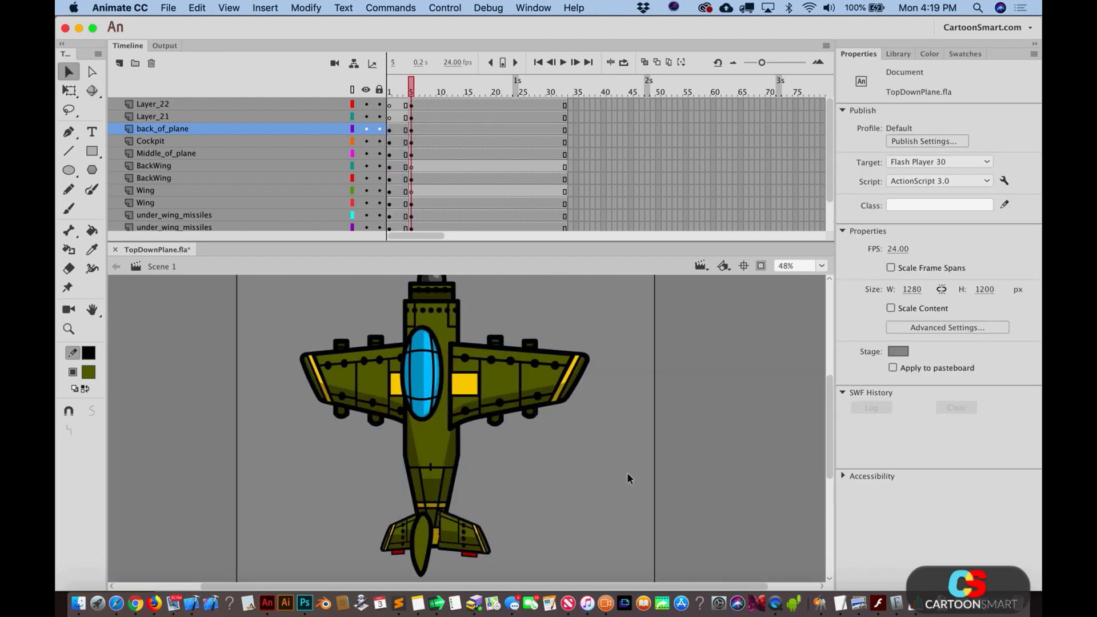
key("comma")
key("period")
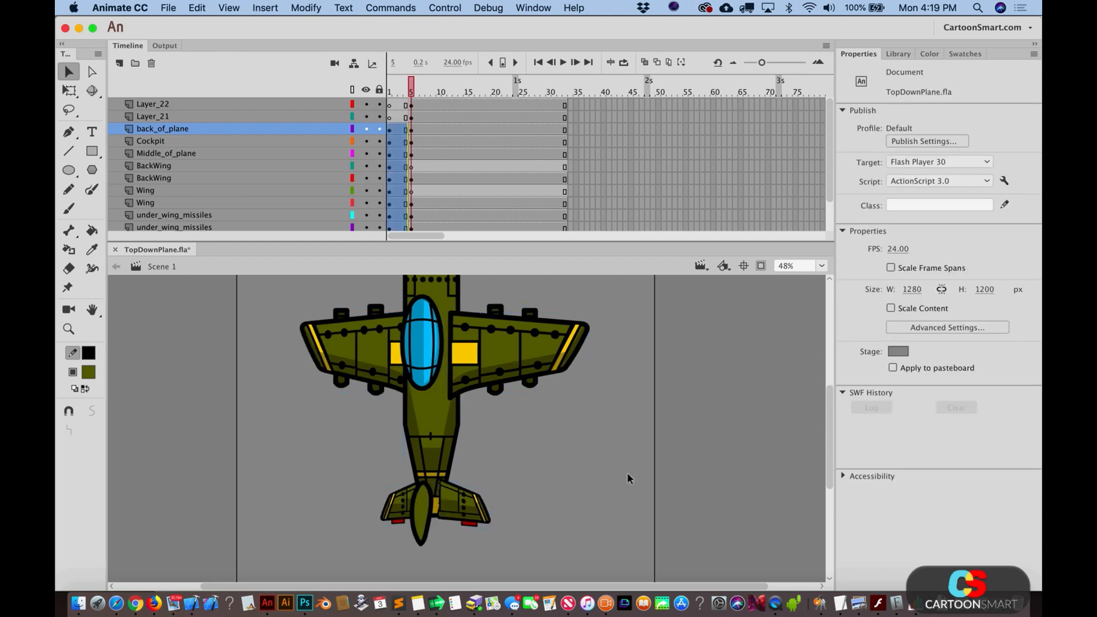
key("comma")
scroll(627, 474, "up", 2)
left_click(628, 474)
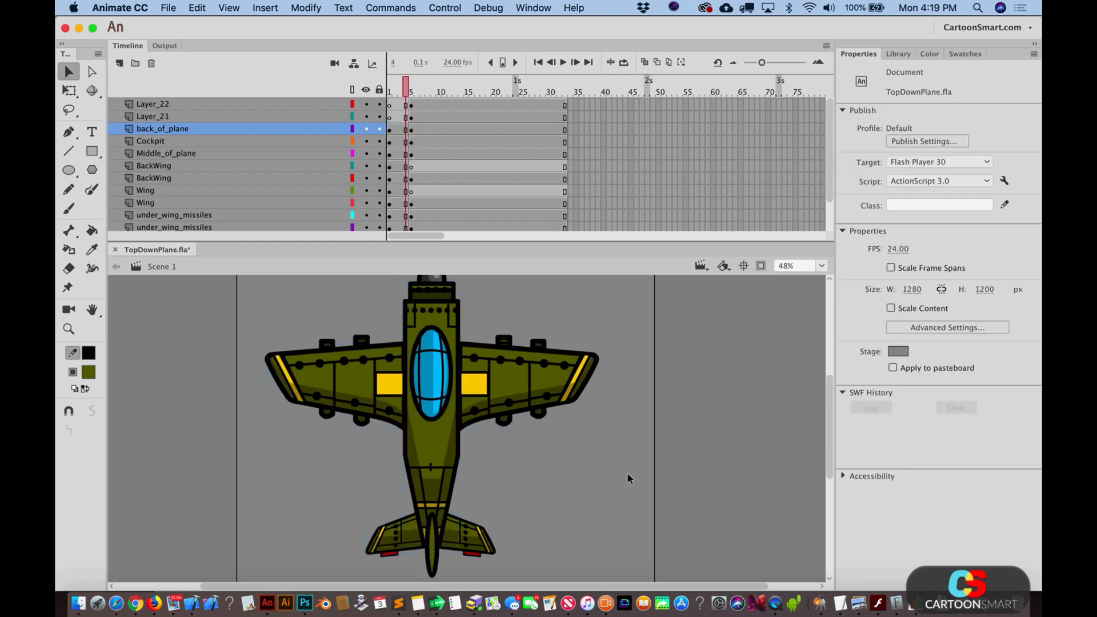
key("period")
key("comma")
key("period")
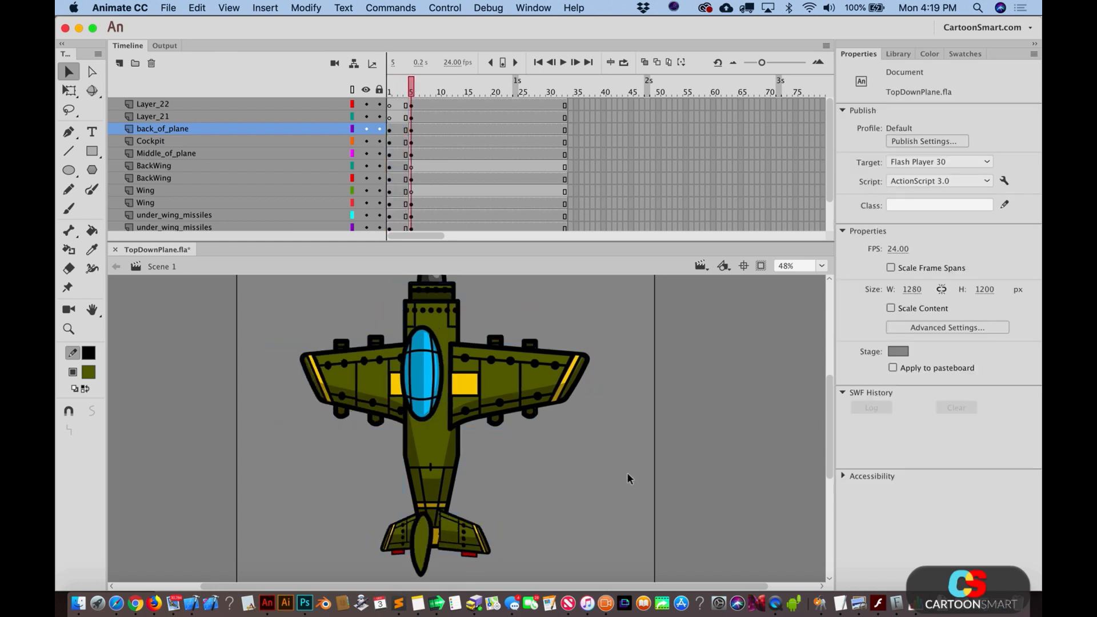
key("comma")
key("period")
key("comma")
key("period")
key("comma")
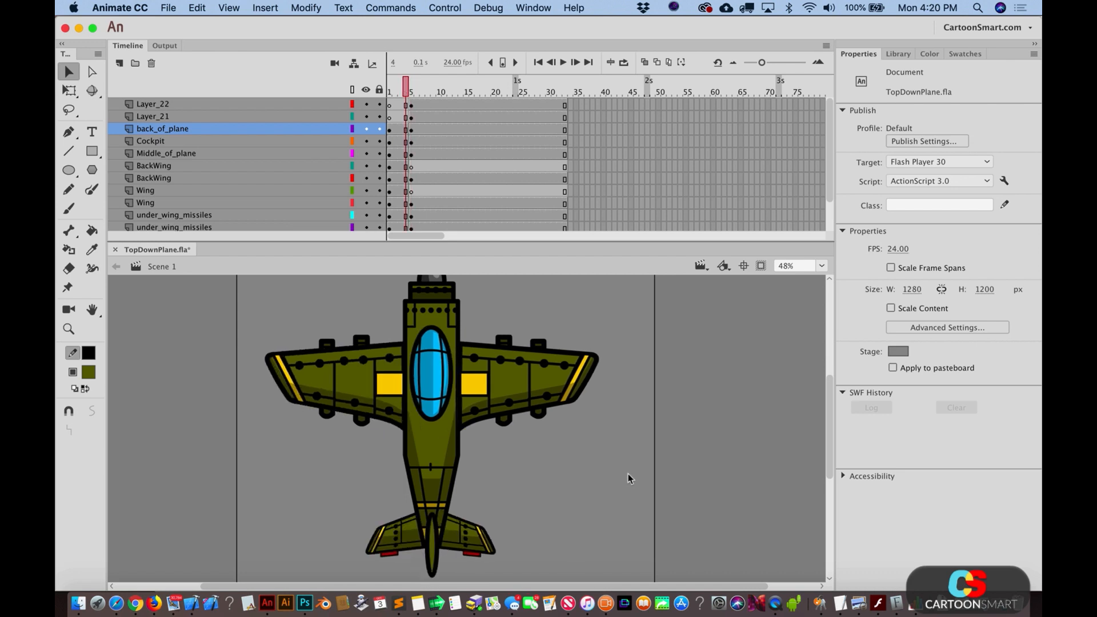
key("period")
key("comma")
key("period")
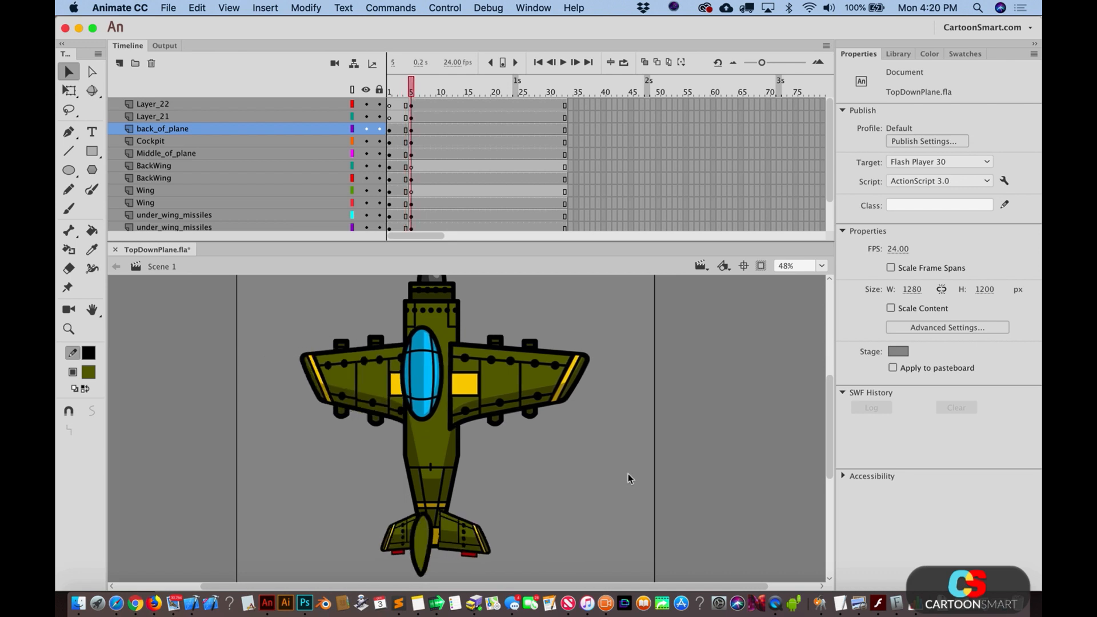
key("comma")
key("period")
key("comma")
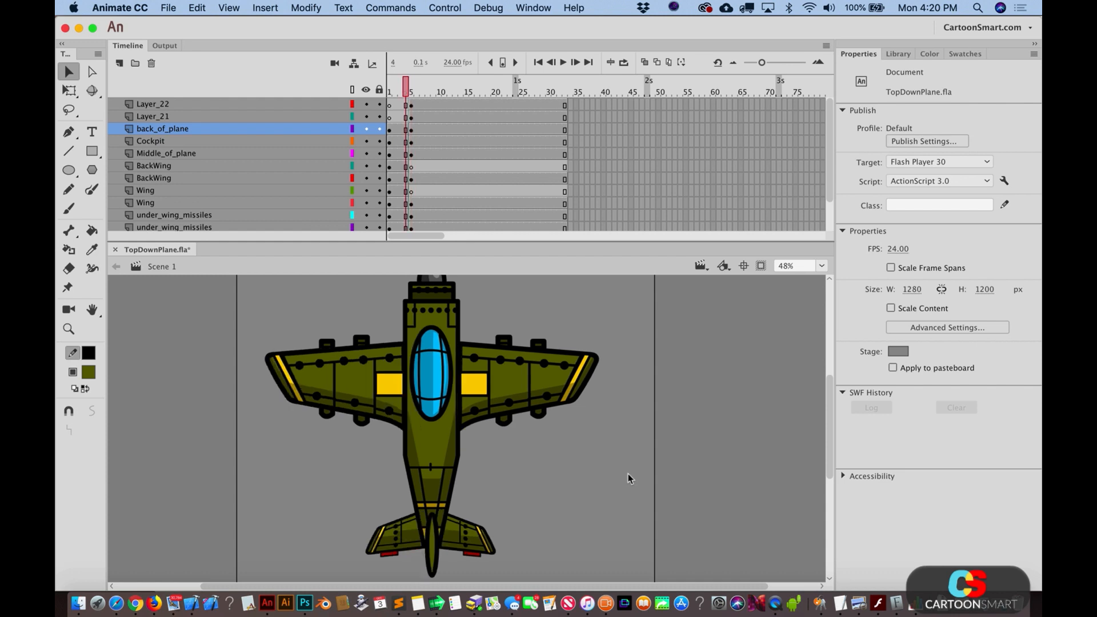
key("period")
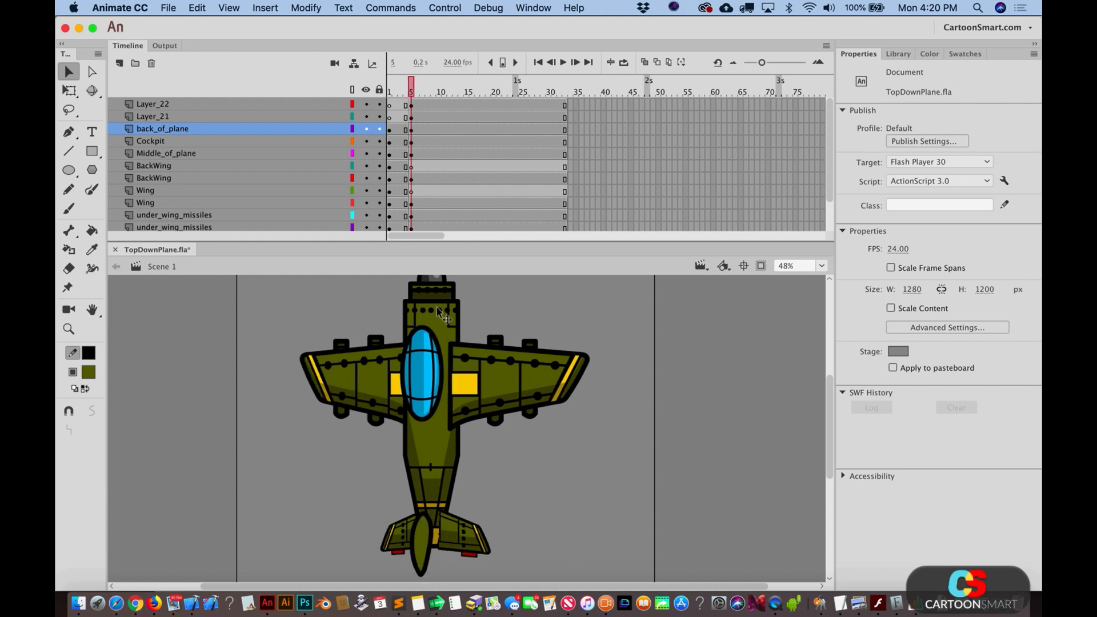
key("comma")
key("period")
Step: Duplicate the fuselage symbol at frame 5 as "Middle of plane copy 2" and open the duplicate for editing
left_click(434, 440)
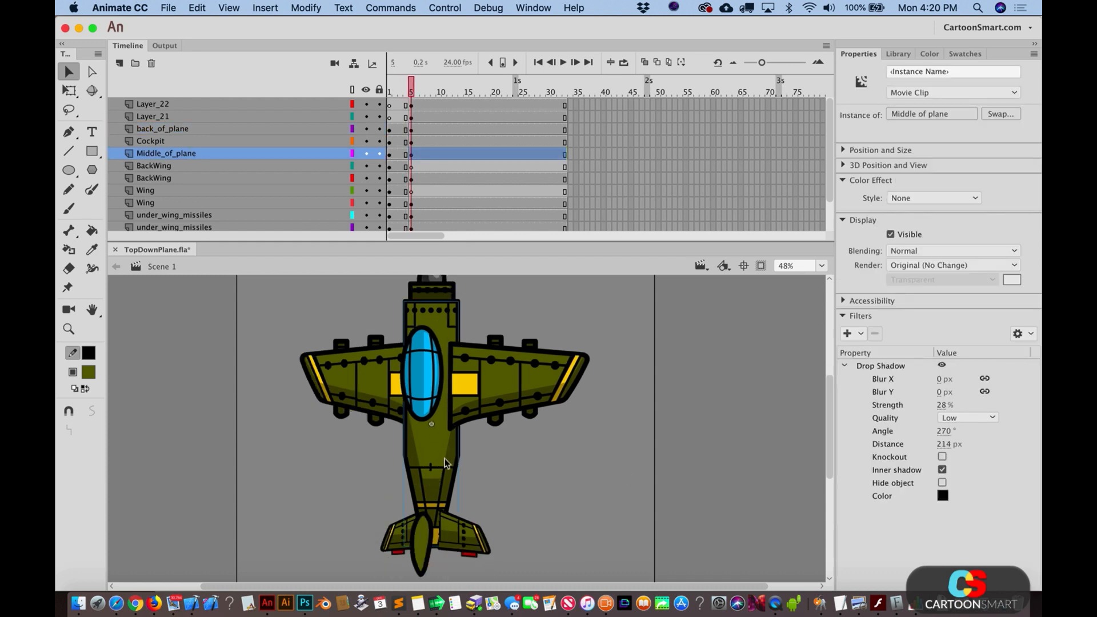
key("super+shift+d")
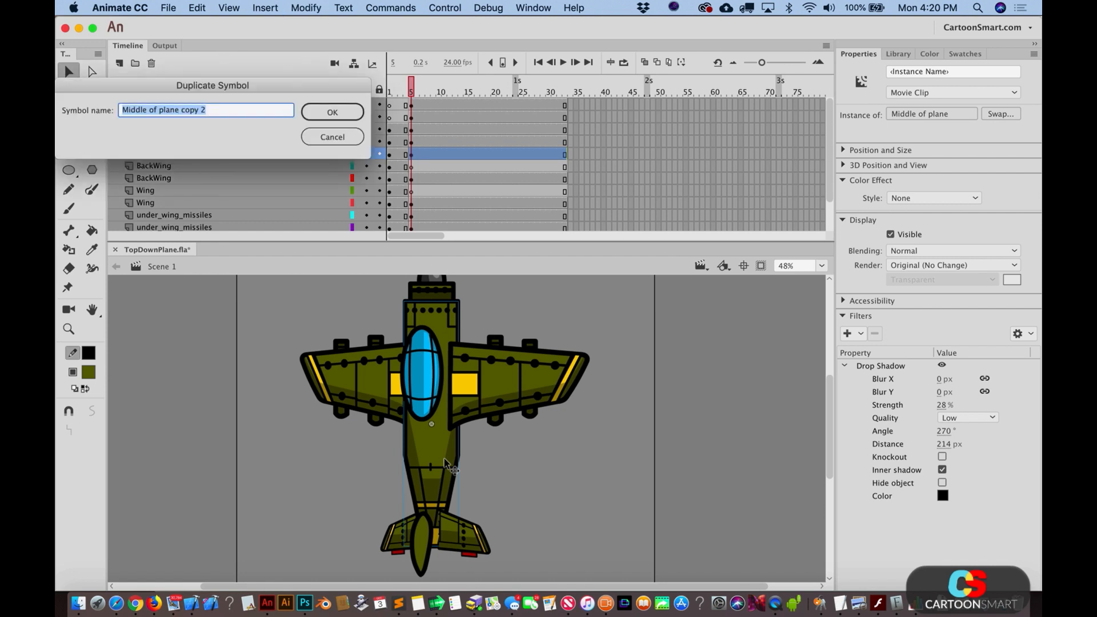
key("Return")
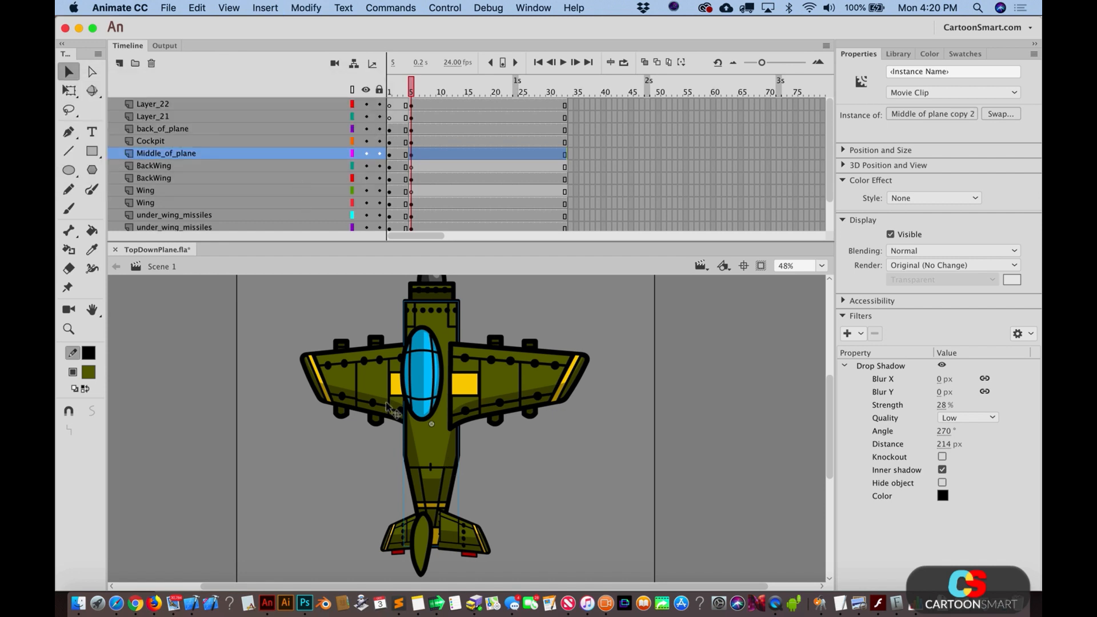
double_click(431, 468)
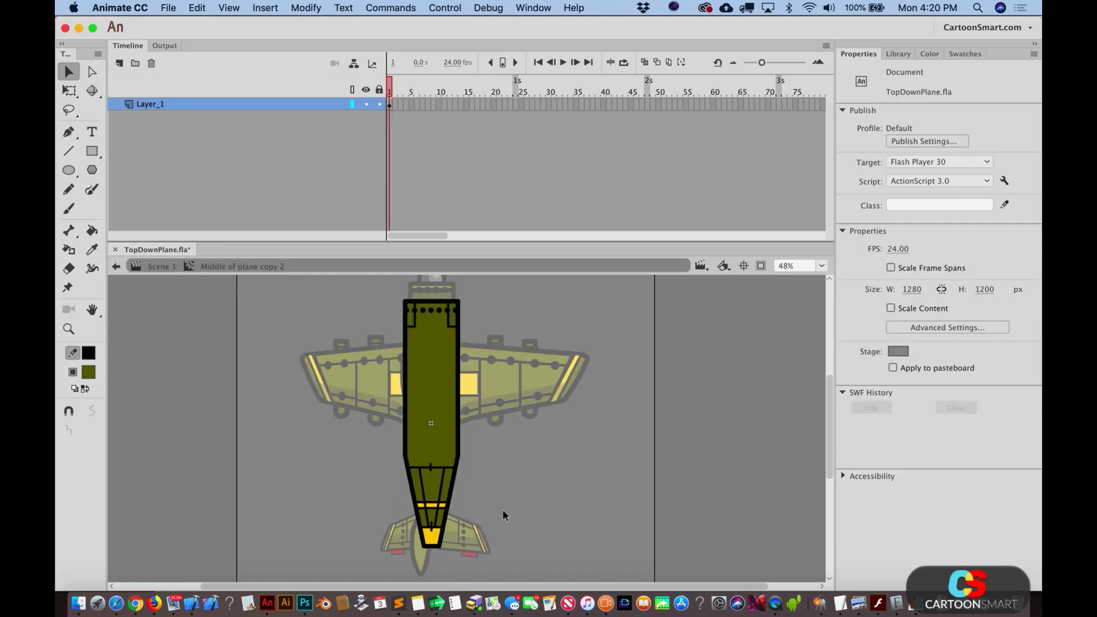
Step: Shift the left slanted seam line of the fuselage's tapered tail section left toward the outline
left_click(69, 328)
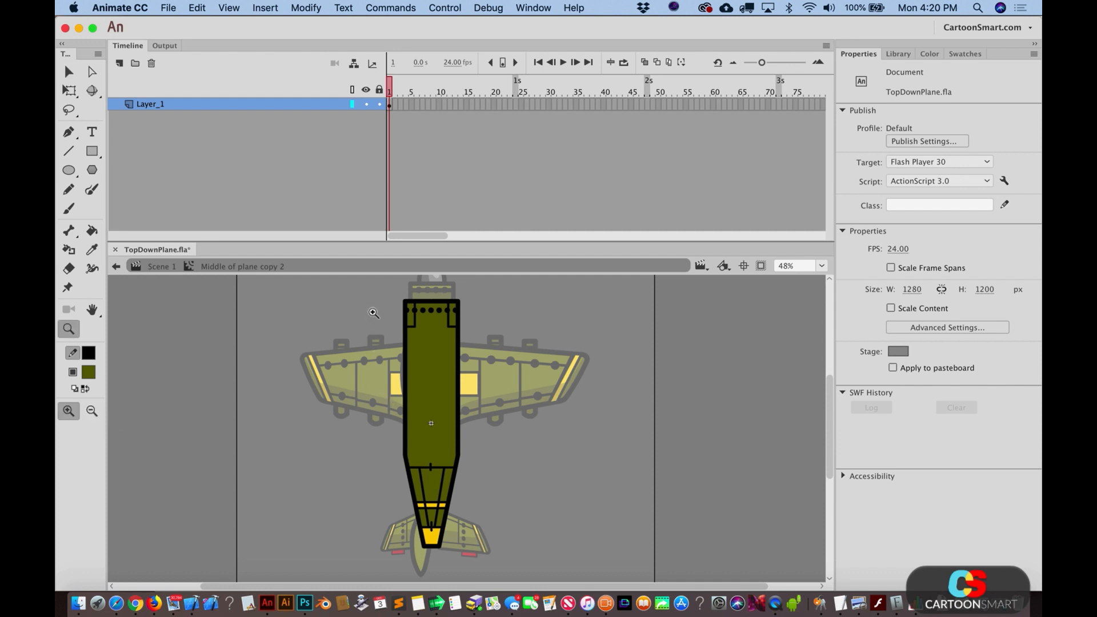
left_click_drag(374, 300, 515, 582)
key("v")
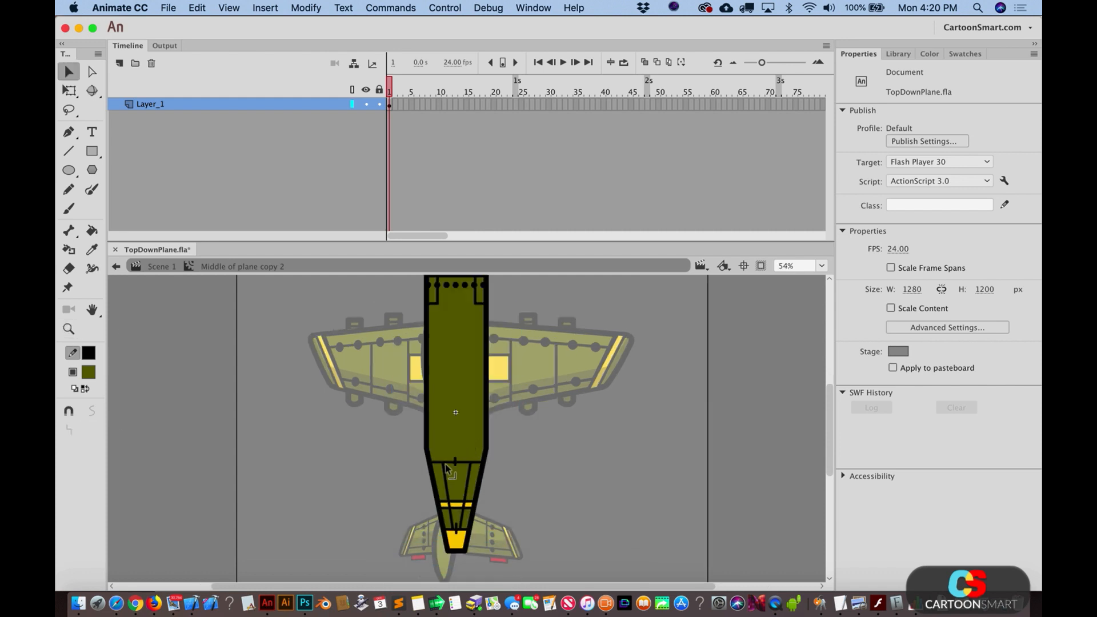
left_click(440, 461)
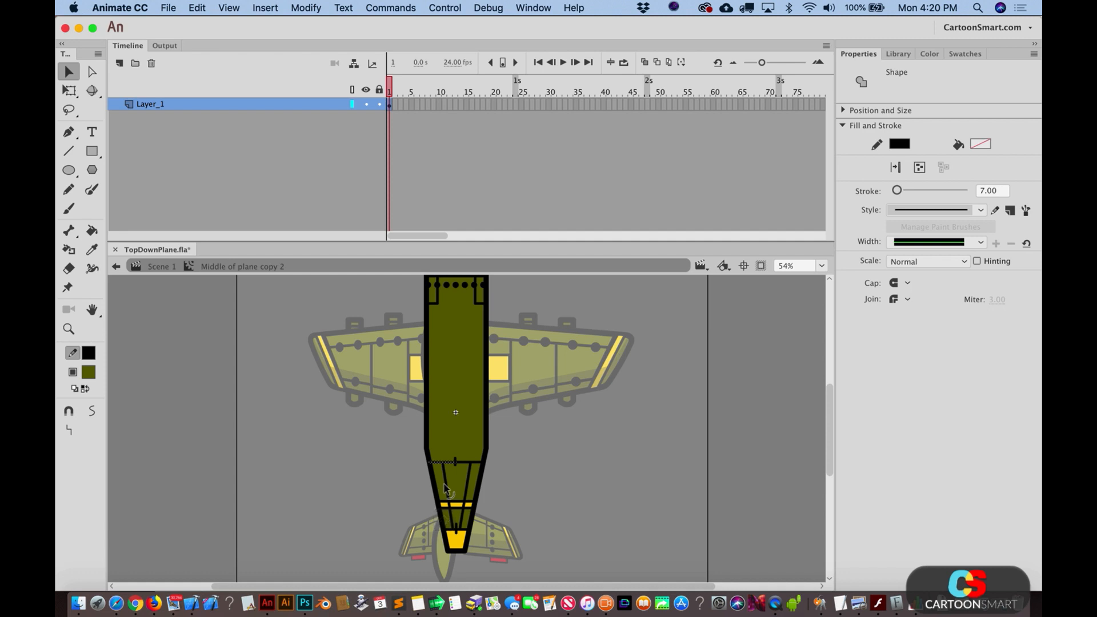
left_click(444, 486)
left_click(445, 477)
left_click(68, 329)
left_click_drag(429, 462, 486, 541)
key("v")
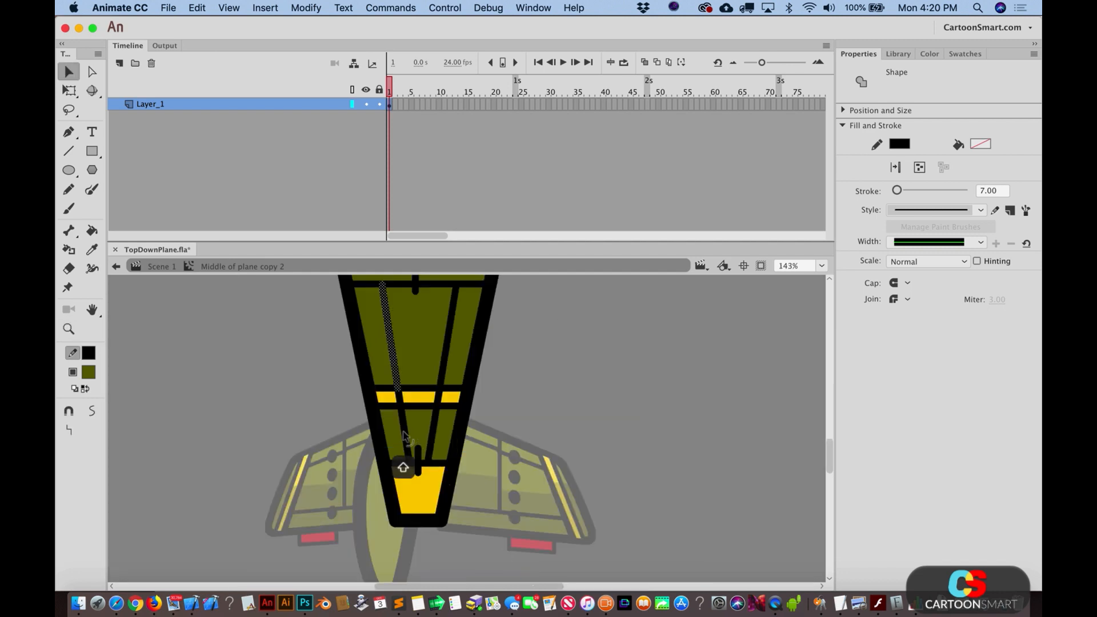
key("shift+Left")
key("shift+Left")
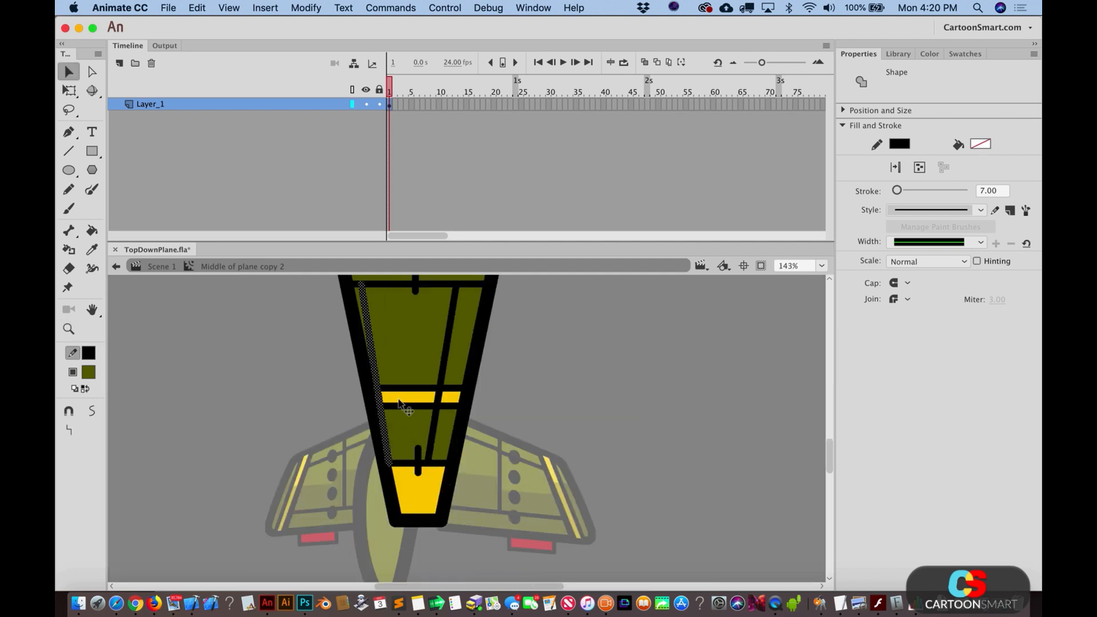
left_click(418, 458)
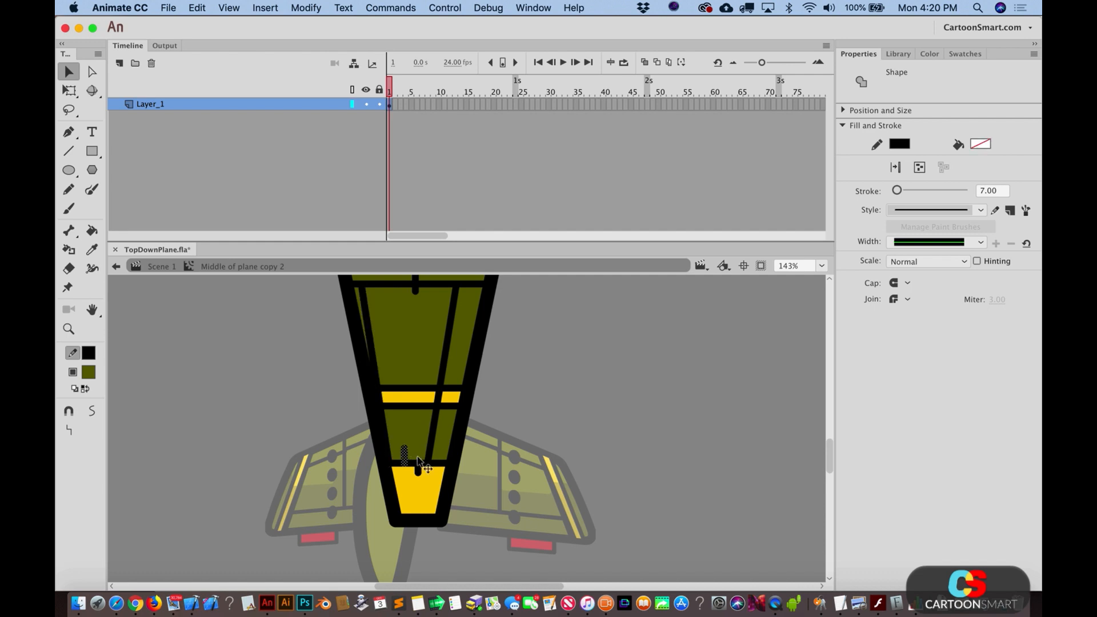
key("super+z")
key("super+z")
Step: Shift both pieces of the short vertical mark above the yellow tail tip slightly left
left_click(418, 472)
left_click(417, 450, "shift")
key("shift+Left")
key("shift+Left")
Step: Shift the short vertical mark on the tail section's upper cross seam left
scroll(418, 450, "up", 3)
left_click(419, 350)
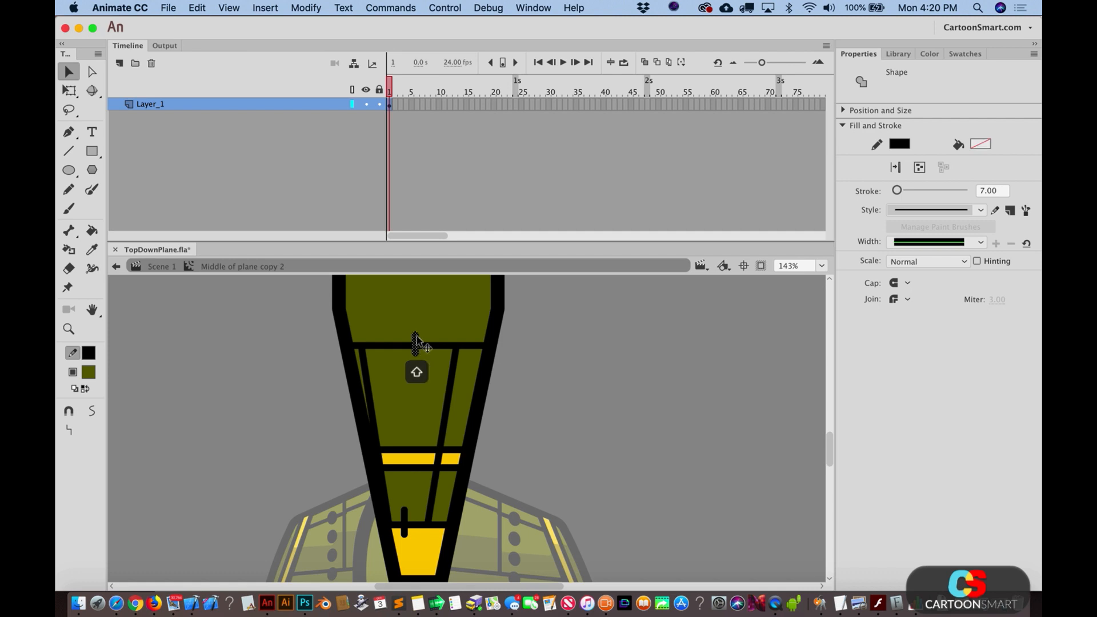
key("shift+Left")
key("shift+Left")
key("shift+Left")
key("shift+Left")
Step: Shift all pieces of the right slanted seam line on the fuselage's tapered tail section left
left_click(451, 383)
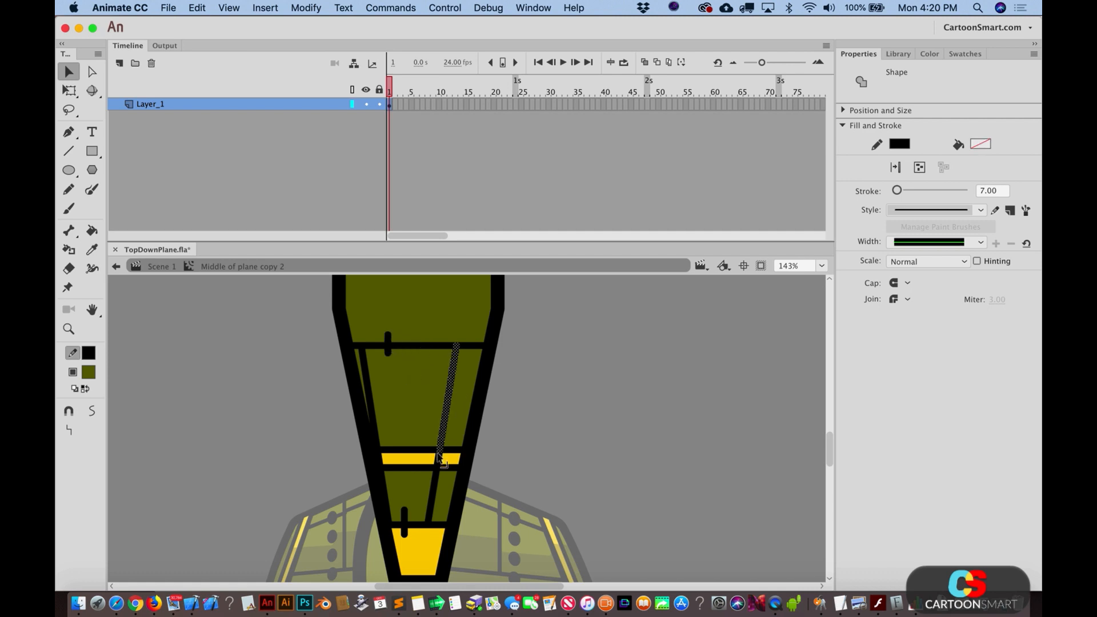
left_click(442, 495, "shift")
left_click(441, 492, "shift")
left_click(430, 492, "shift")
key("shift+Left")
key("shift+Left")
Step: Move the right slanted seam line to a new layer in the same place and pull its upper end left to steepen it
key("q")
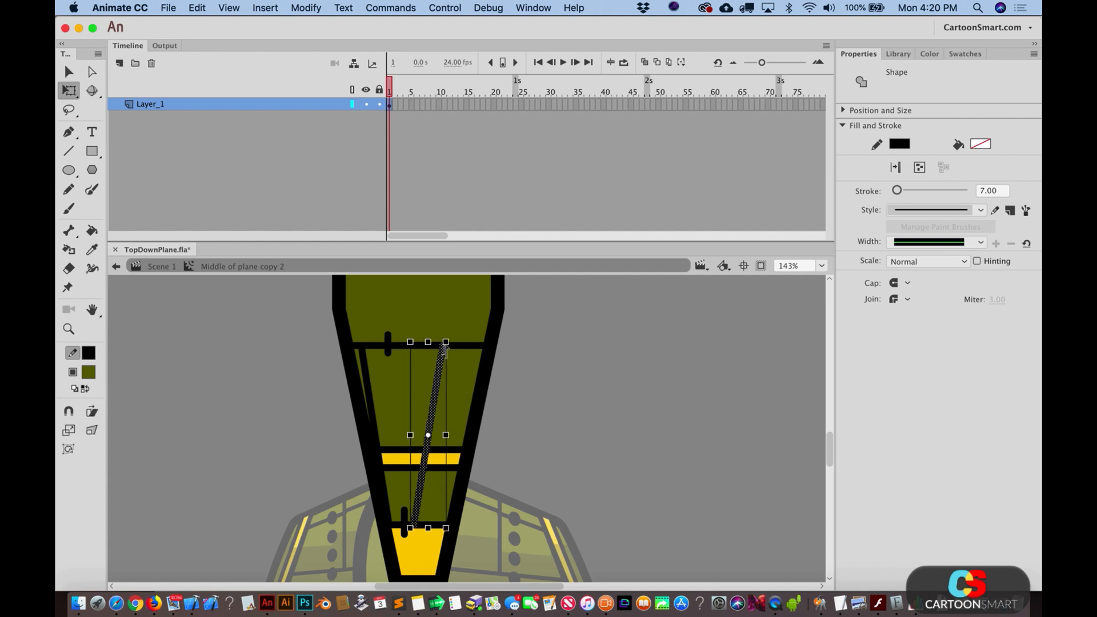
key("Delete")
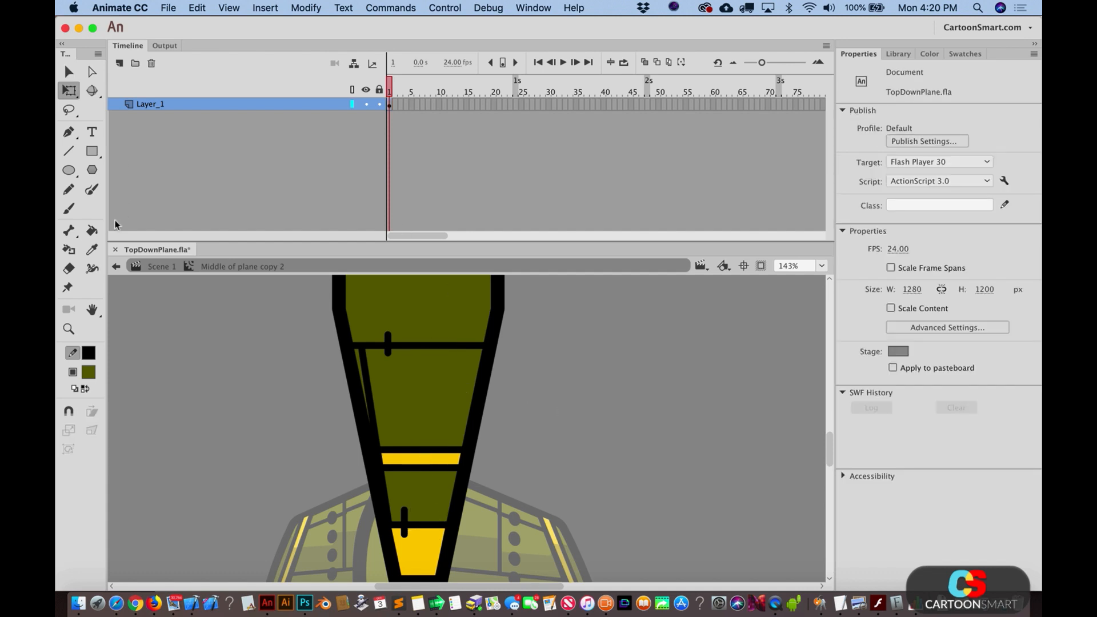
left_click(119, 63)
key("ctrl+shift+v")
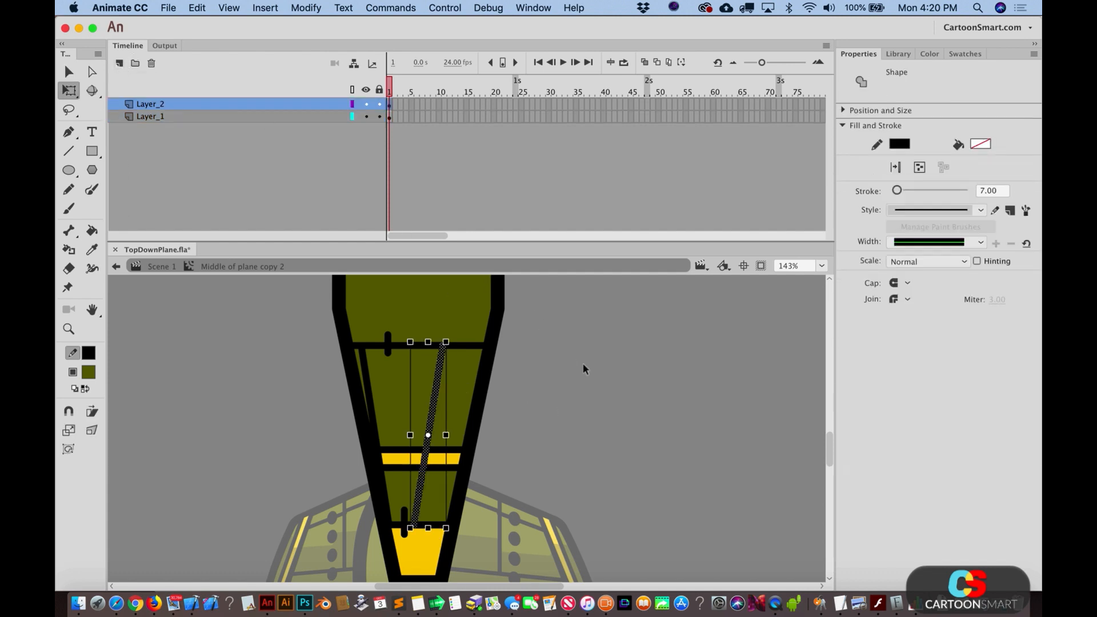
key("v")
left_click(582, 362)
left_click_drag(443, 349, 425, 348)
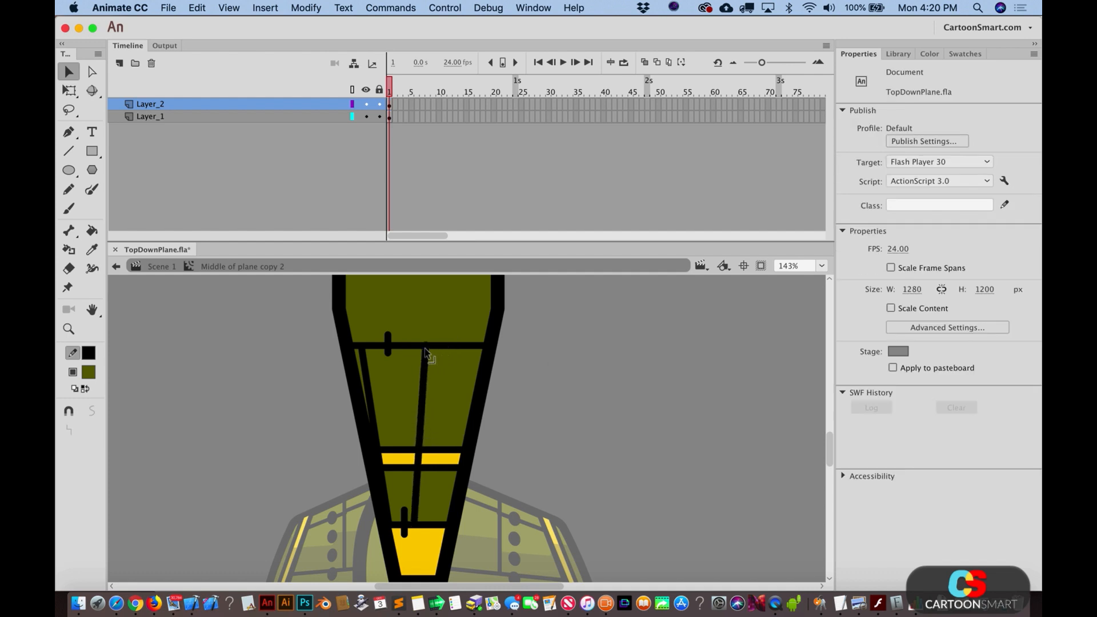
Step: Tilt both short vertical marks on the tail section slightly toward the left outline's slant and shift the upper one left
left_click(407, 502)
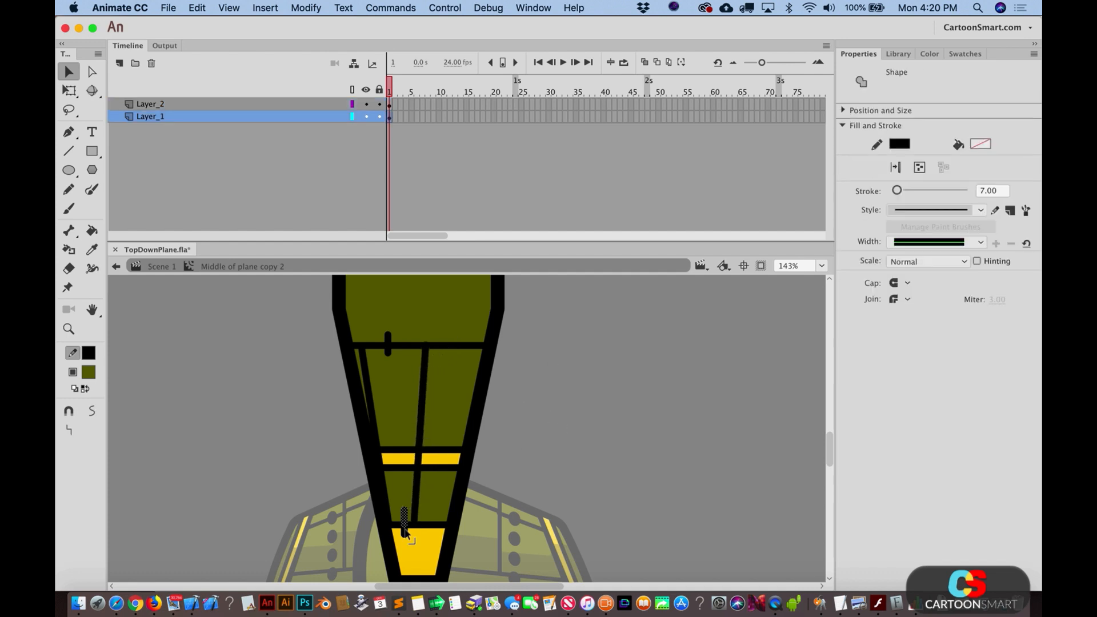
key("q")
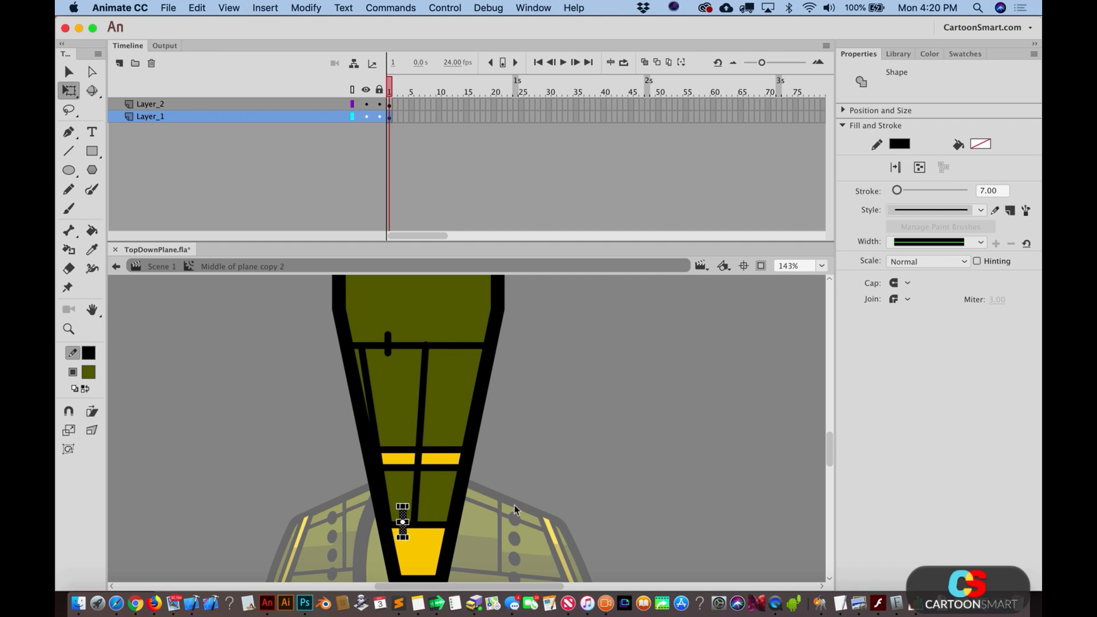
left_click_drag(411, 551, 414, 551)
key("v")
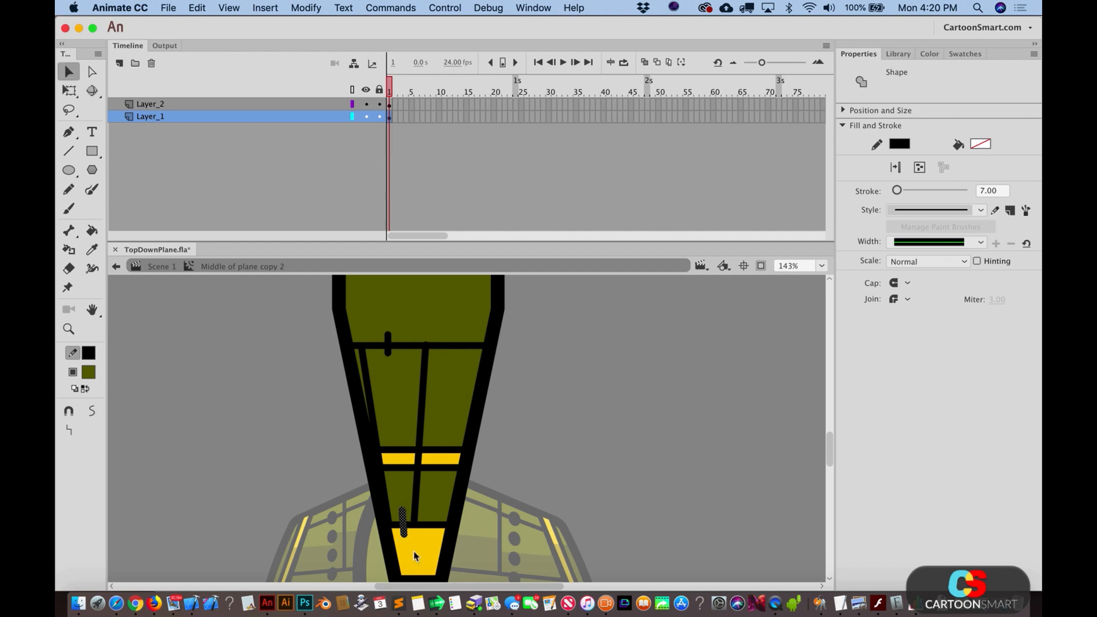
left_click(388, 343)
key("q")
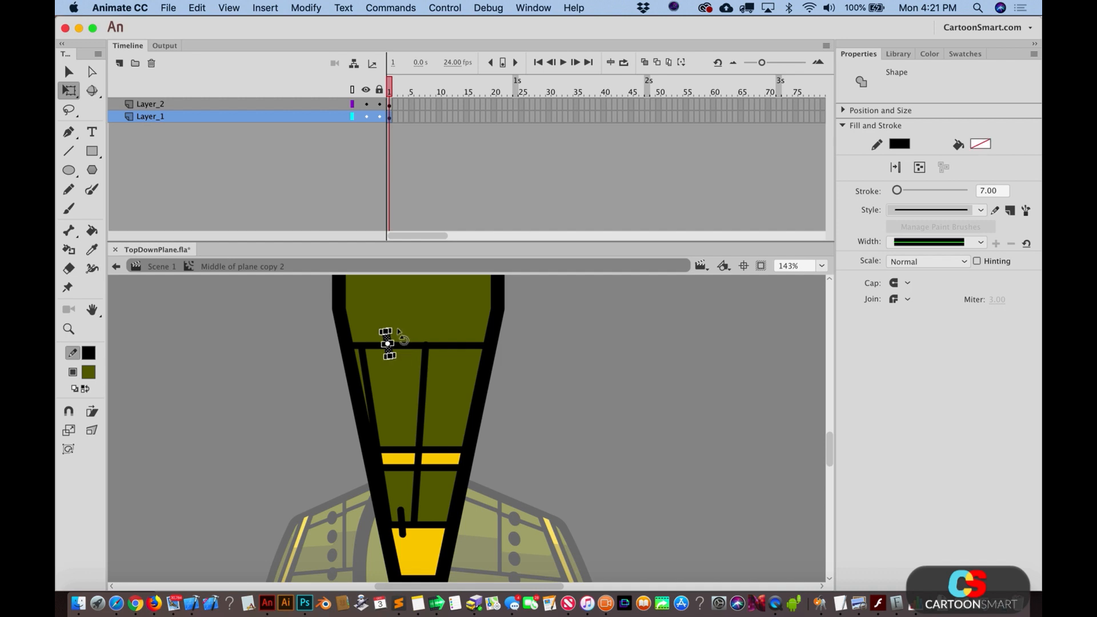
key("v")
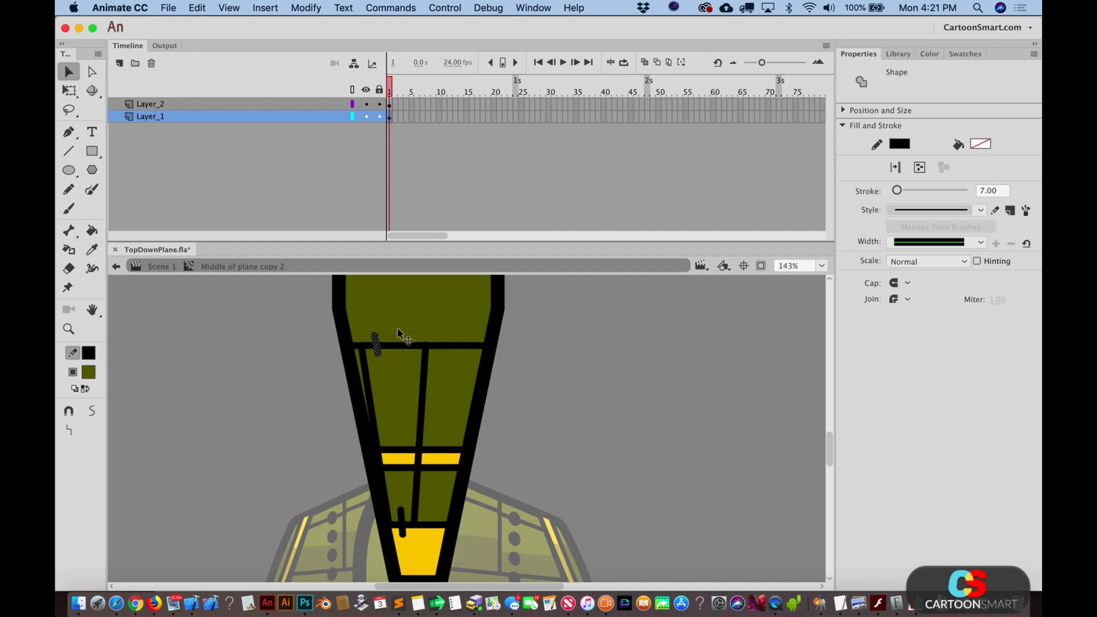
Step: Return to Scene 1 and adjust the Angle of the fuselage's inner Drop Shadow so the shading falls on its right side
double_click(637, 348)
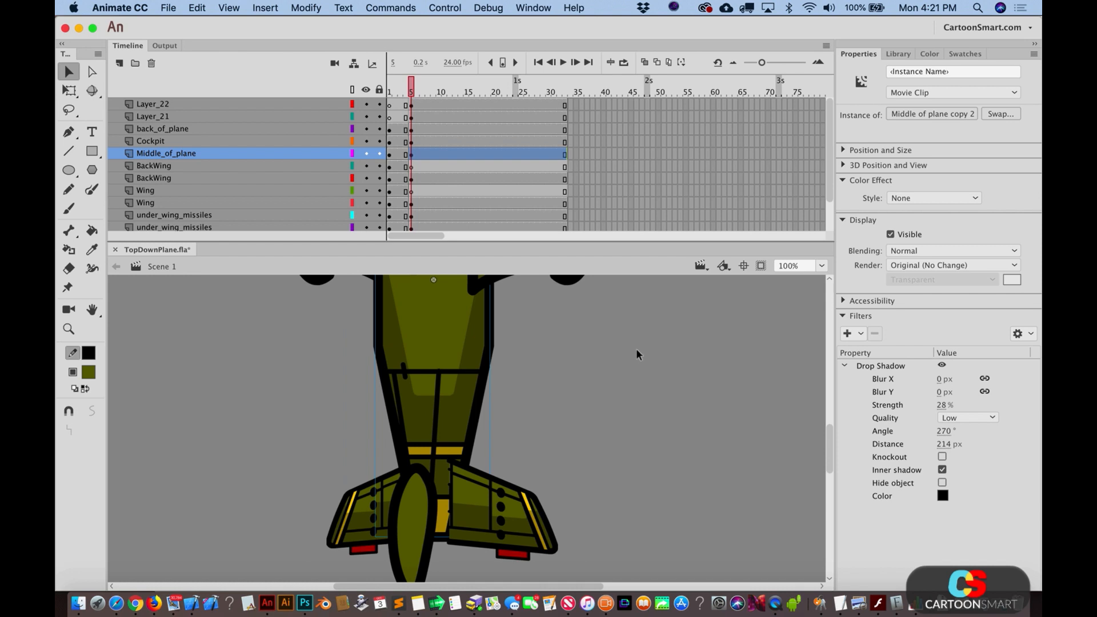
left_click(636, 349)
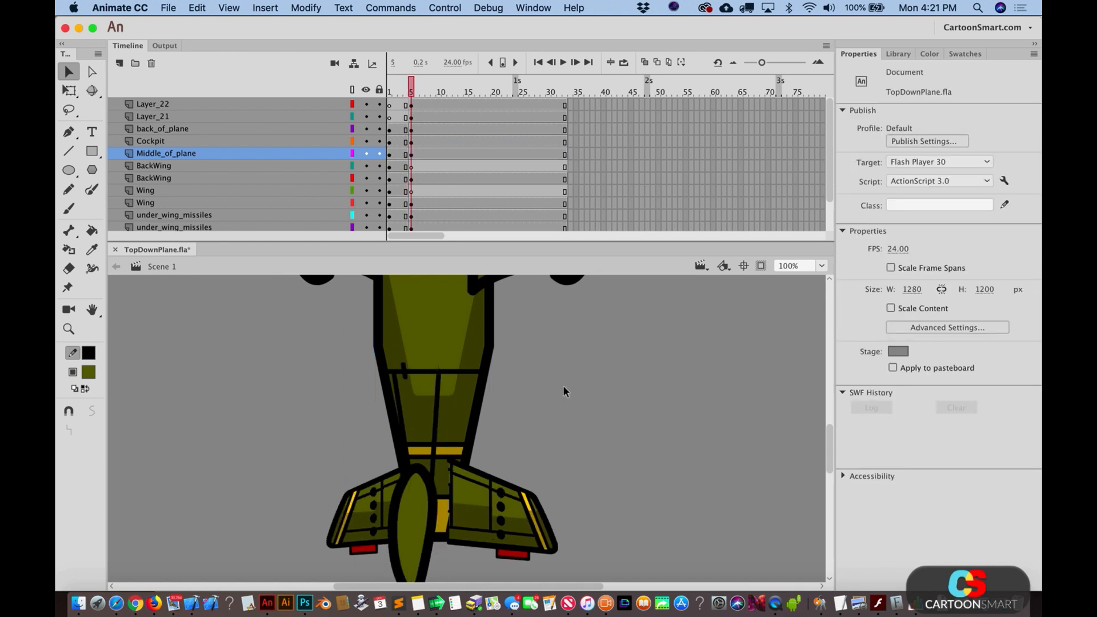
left_click(70, 329)
left_click(382, 366, "alt")
key("v")
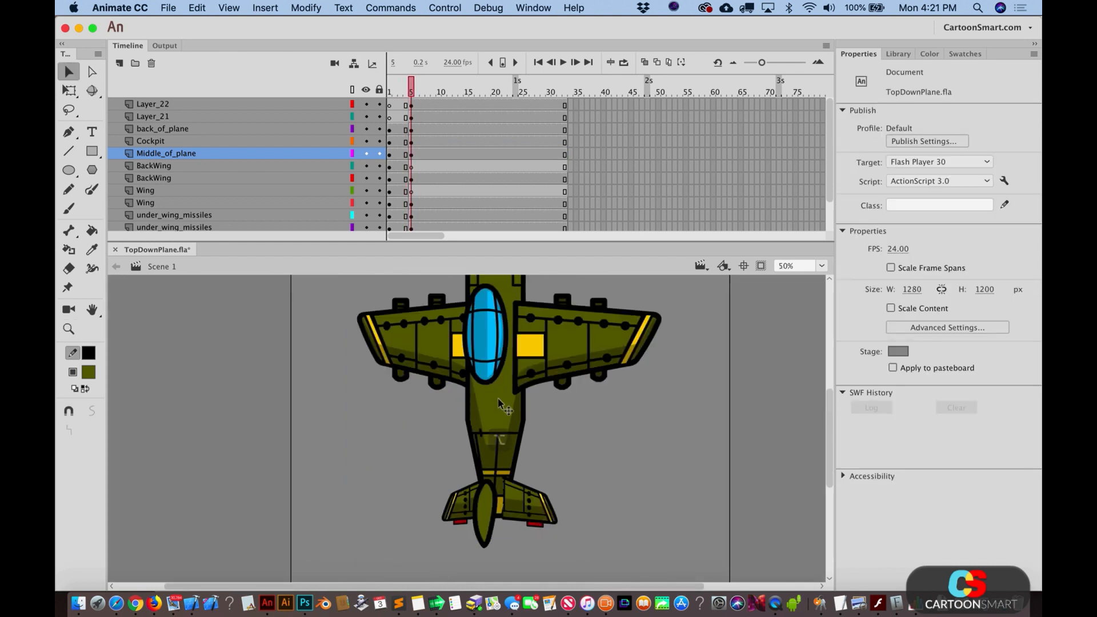
left_click(498, 437)
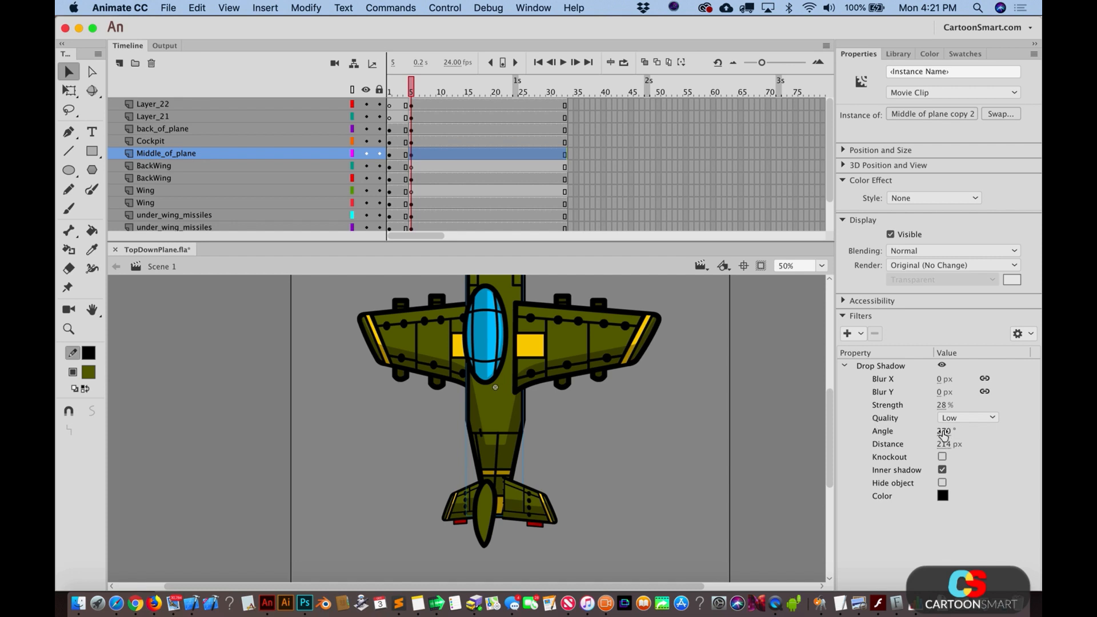
left_click_drag(942, 431, 937, 434)
left_click(678, 436)
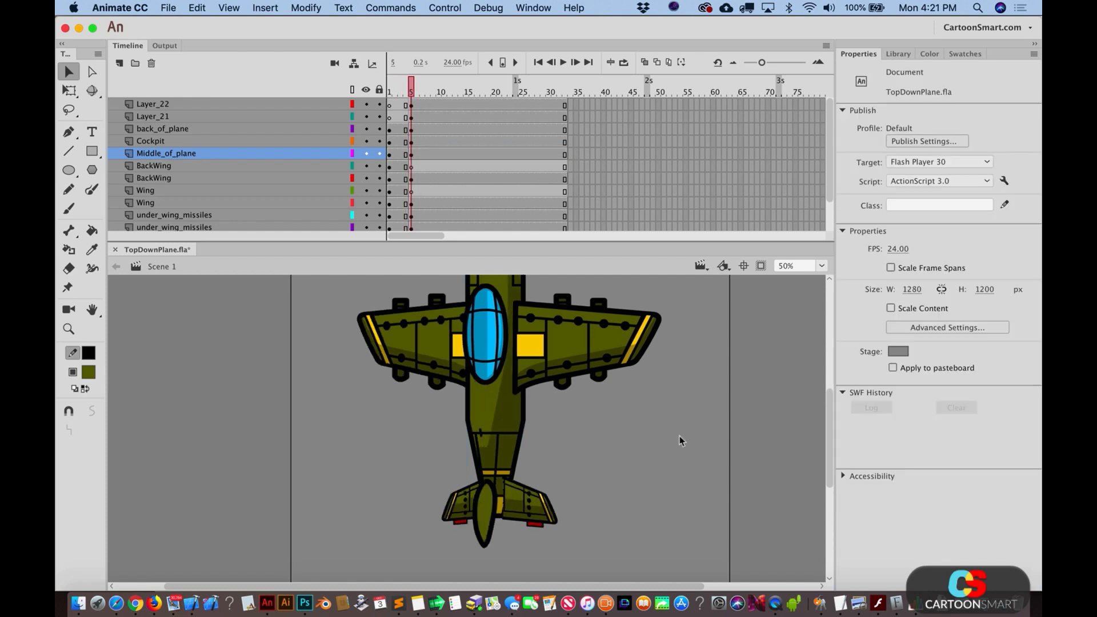
Step: Compare the plane with frame 4, then reopen the frame 5 fuselage symbol for editing at its front end
scroll(679, 437, "up", 2)
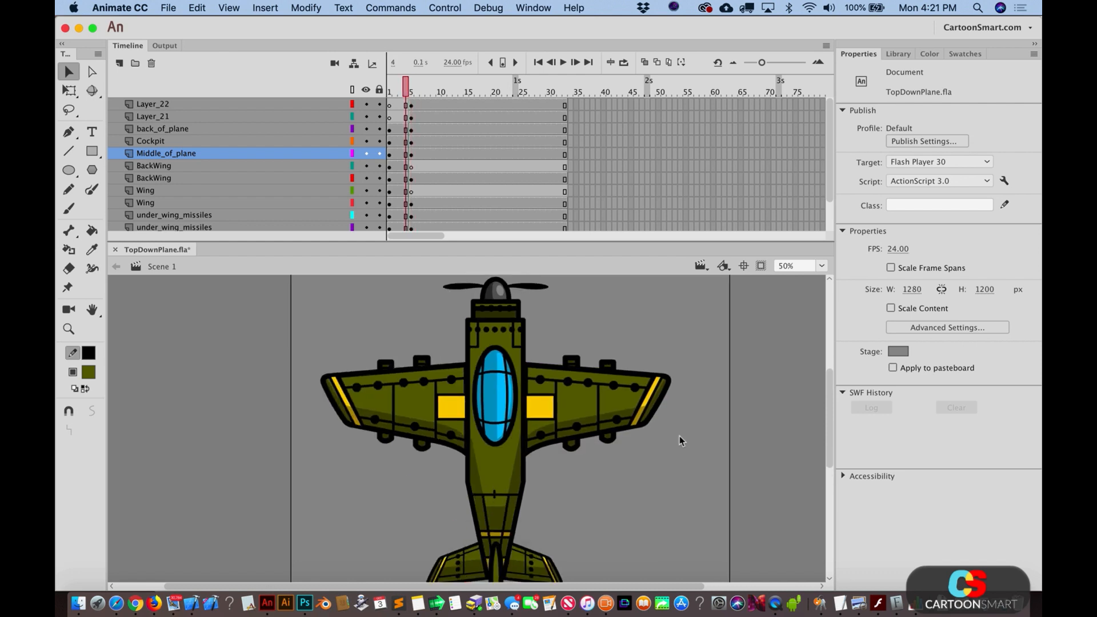
double_click(495, 338)
left_click(69, 328)
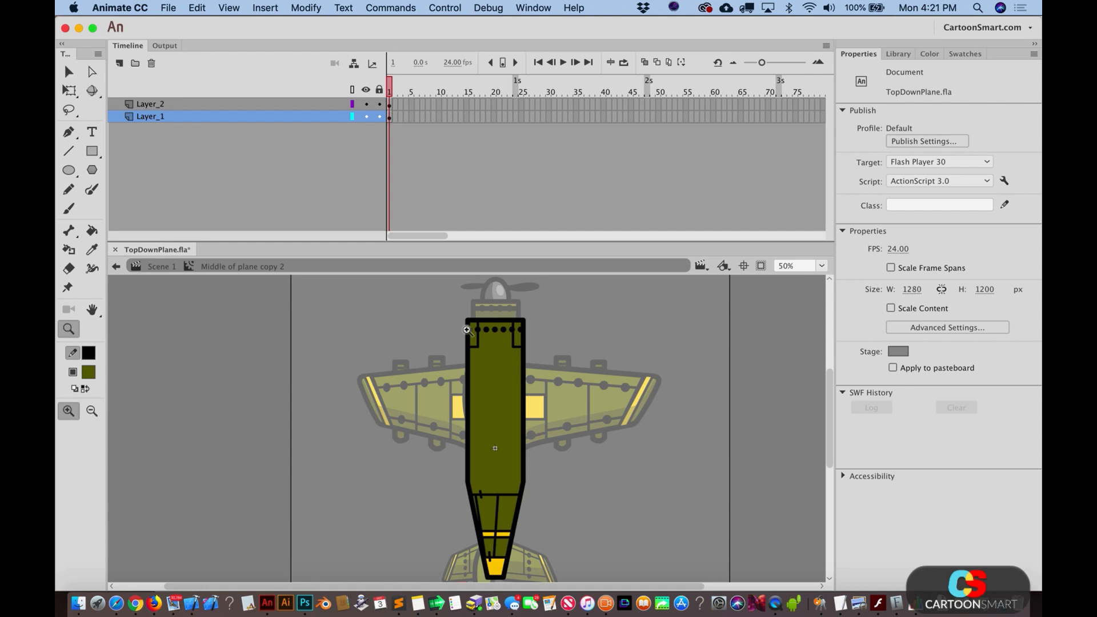
left_click_drag(445, 311, 543, 370)
key("v")
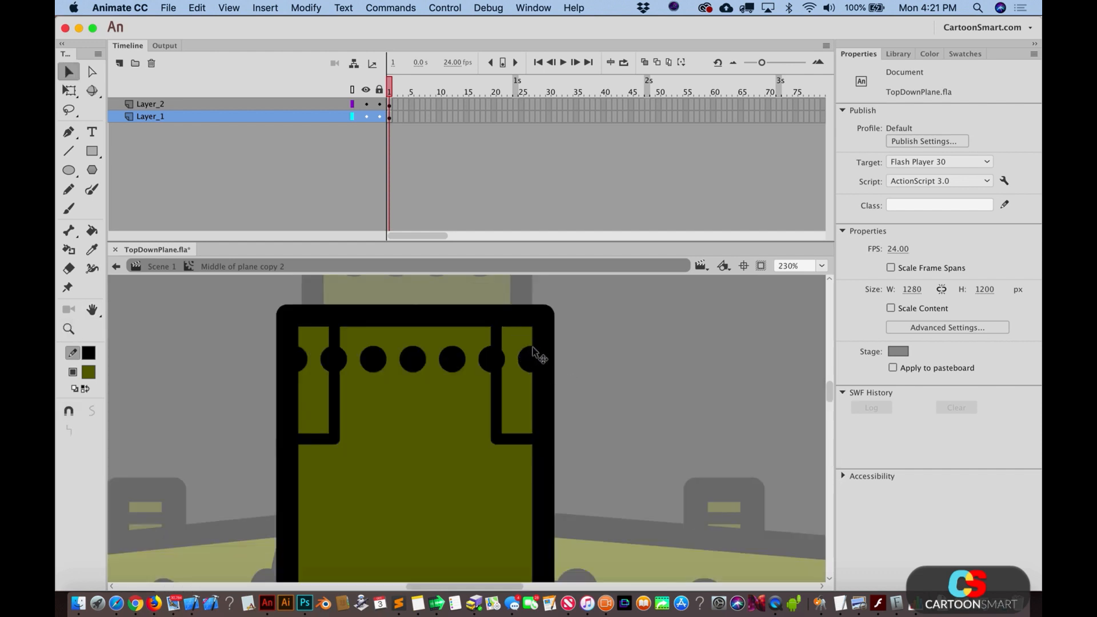
Step: Shift the whole row of seven black circles at the fuselage's front end left
left_click(342, 363)
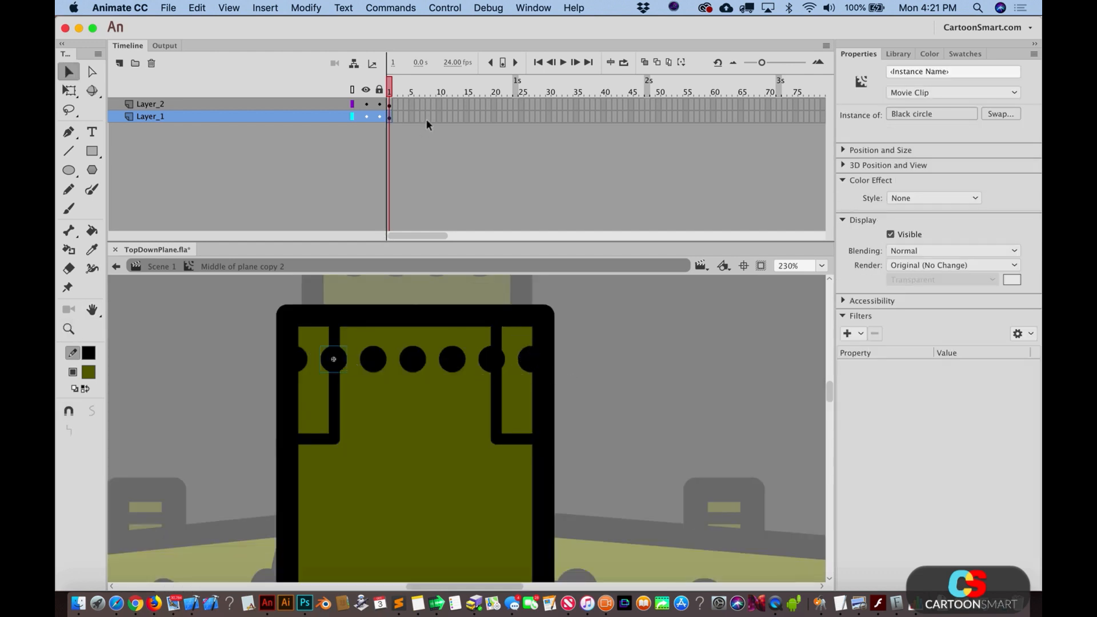
left_click(303, 360, "shift")
left_click(371, 363, "shift")
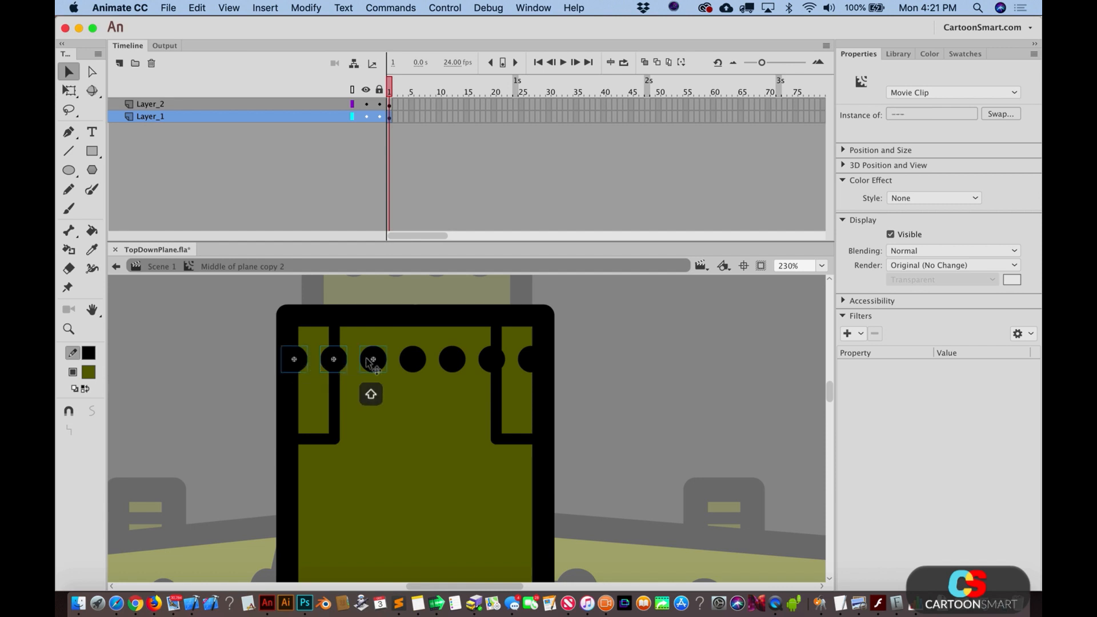
left_click(412, 358, "shift")
left_click(452, 358, "shift")
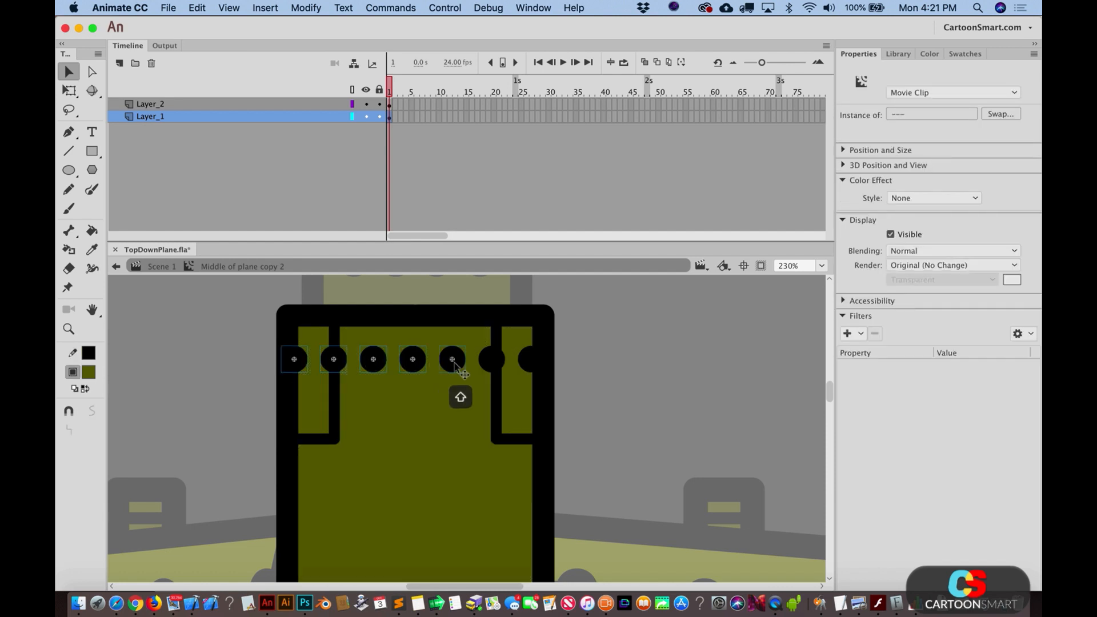
left_click(491, 359, "shift")
left_click(527, 362, "shift")
key("shift+Left")
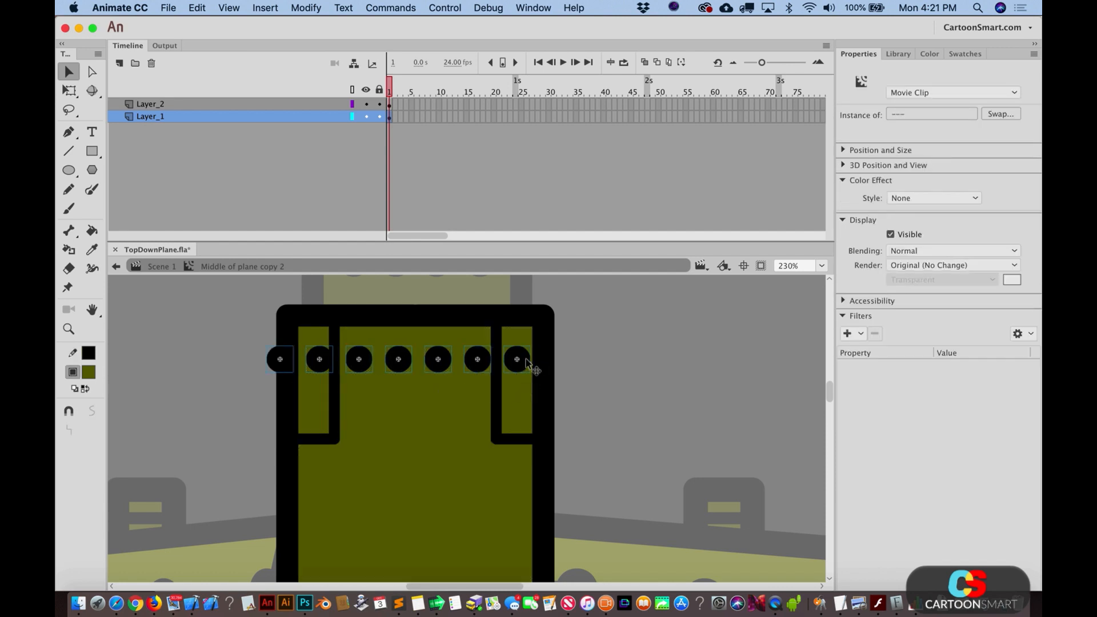
left_click(608, 362)
left_click(274, 364)
key("Delete")
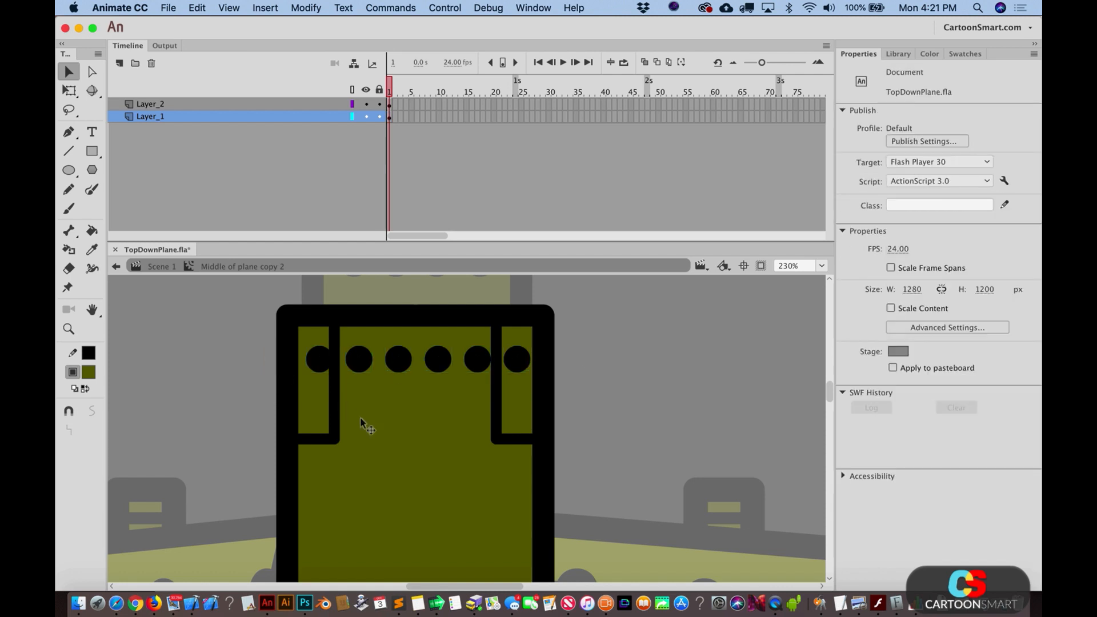
key("super+z")
key("super+z")
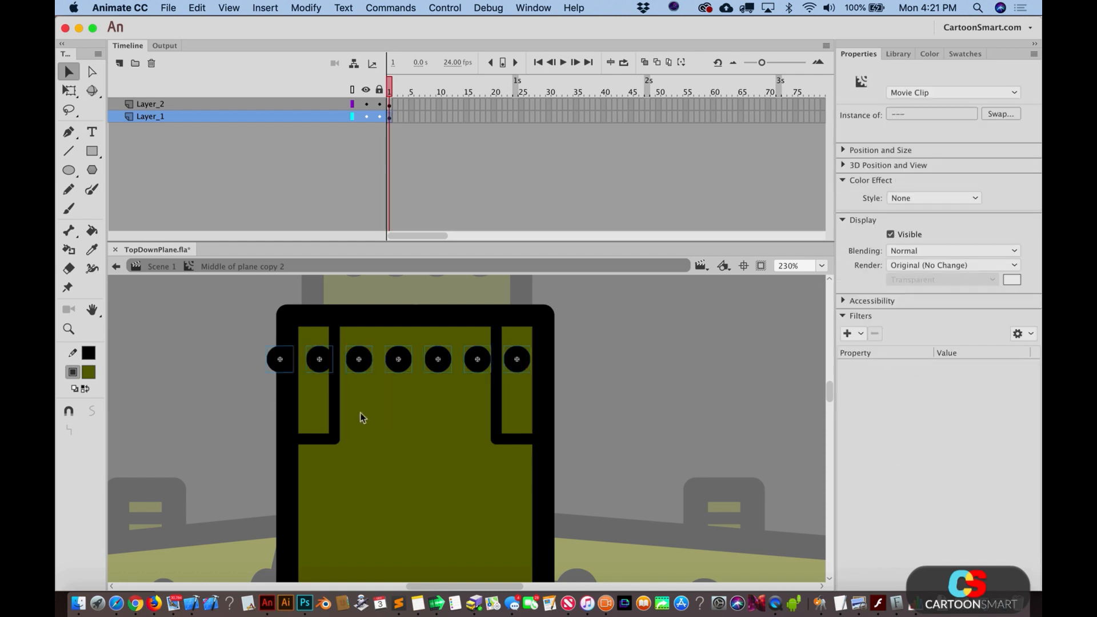
Step: Shift the circle row a little farther left and move its leftmost circle to the right end of the row
key("shift+Left")
left_click(188, 378)
left_click_drag(269, 370, 543, 369)
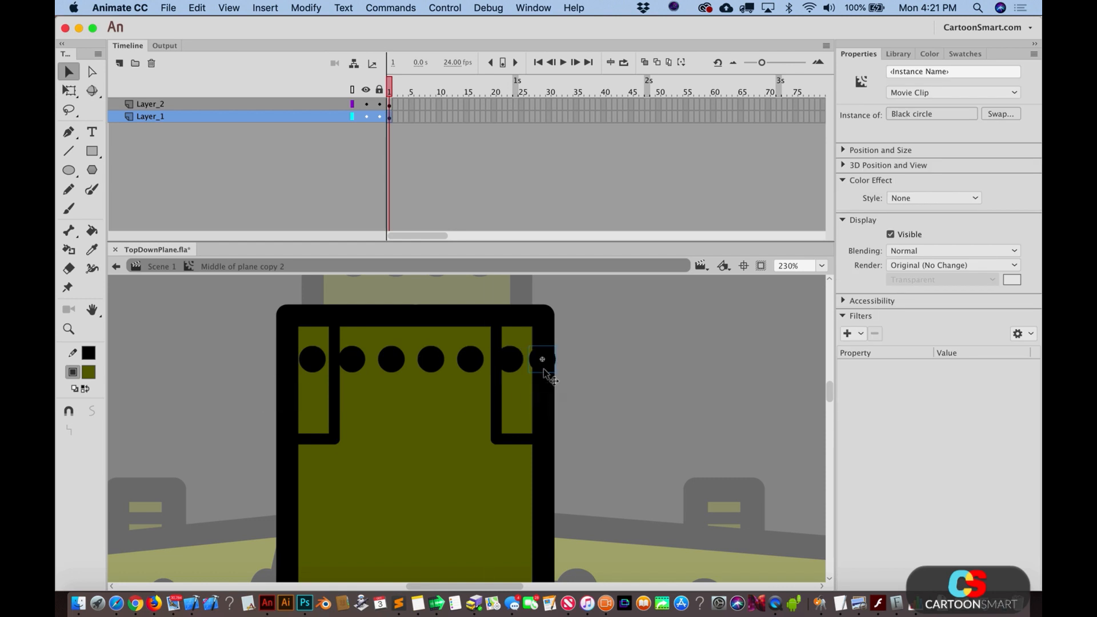
key("q")
key("v")
Step: Squeeze the leftmost circle of the row into a narrower oval and nudge the second circle slightly left
left_click(301, 362)
key("q")
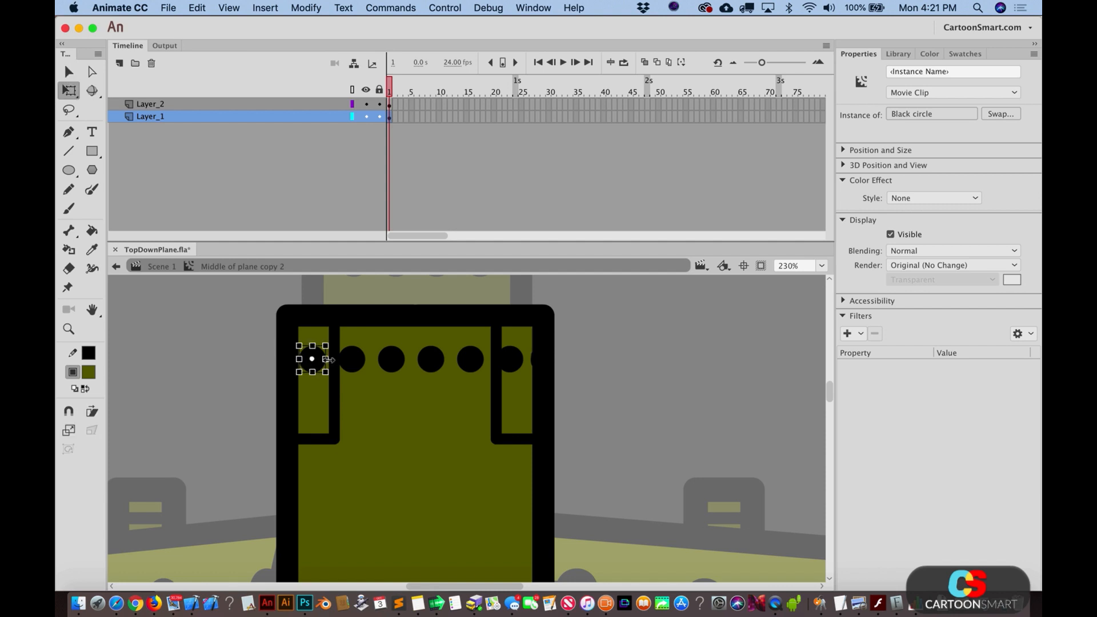
left_click_drag(328, 359, 321, 359)
key("v")
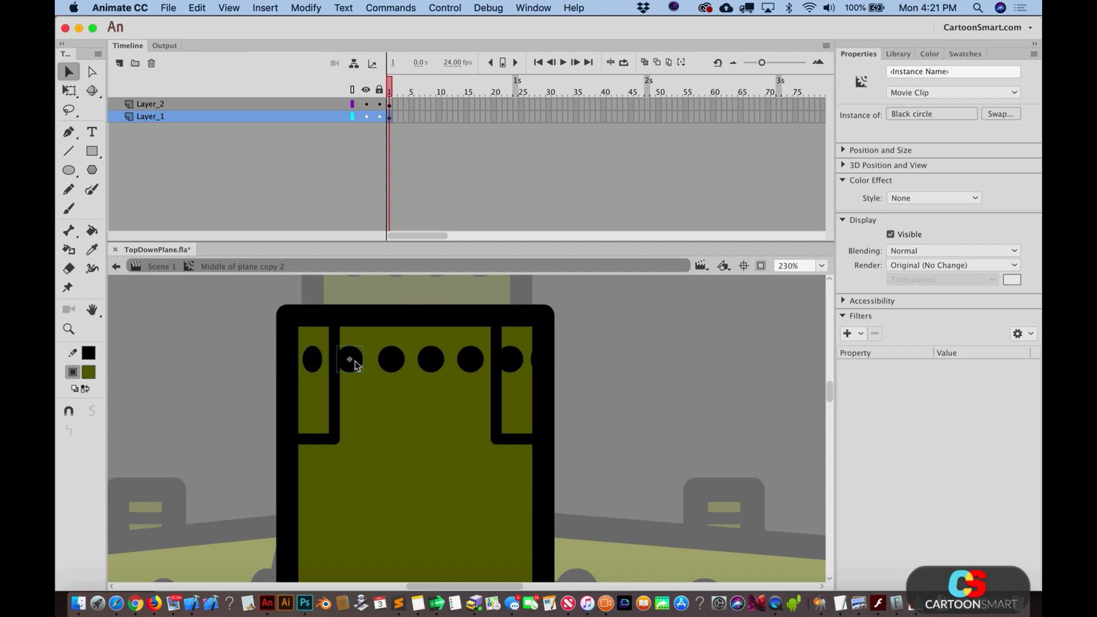
left_click(244, 383)
Step: Shift the left L-shaped panel line toward the fuselage outline and delete the piece sticking out beyond the outline
left_click(333, 411)
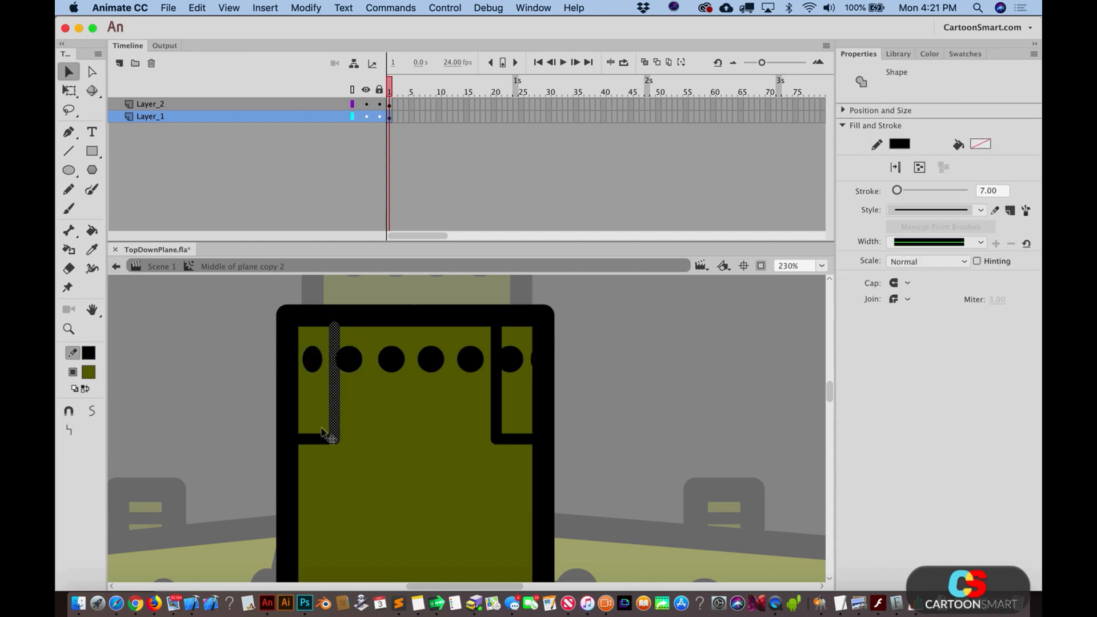
left_click(313, 439, "shift")
key("shift+Left")
key("shift+Left")
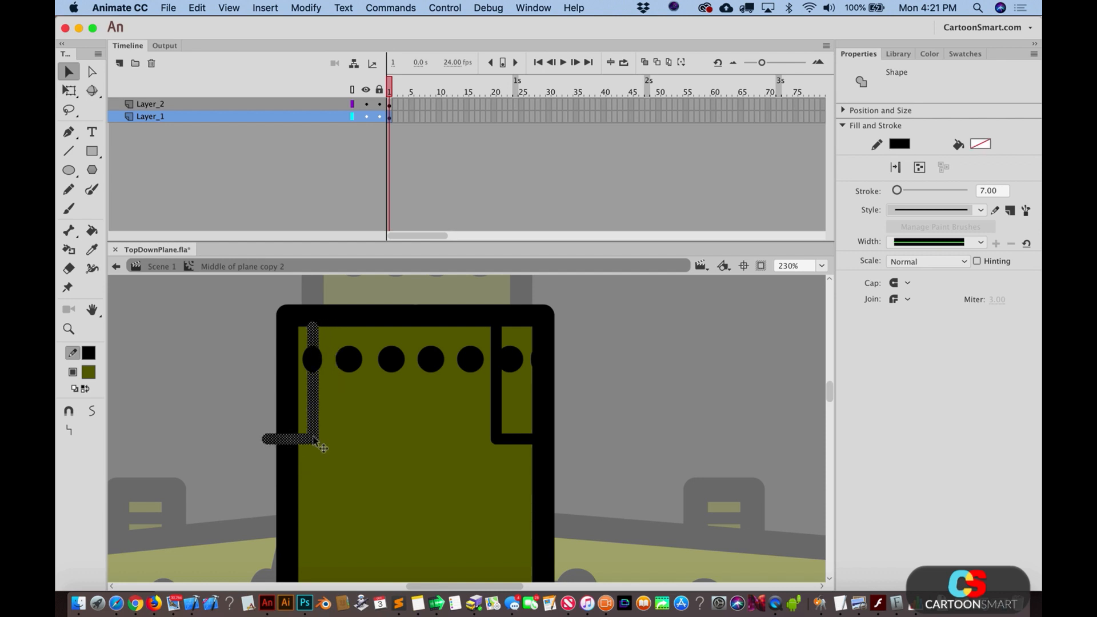
key("shift+Left")
left_click(250, 436)
left_click(268, 439)
key("Delete")
left_click(290, 437)
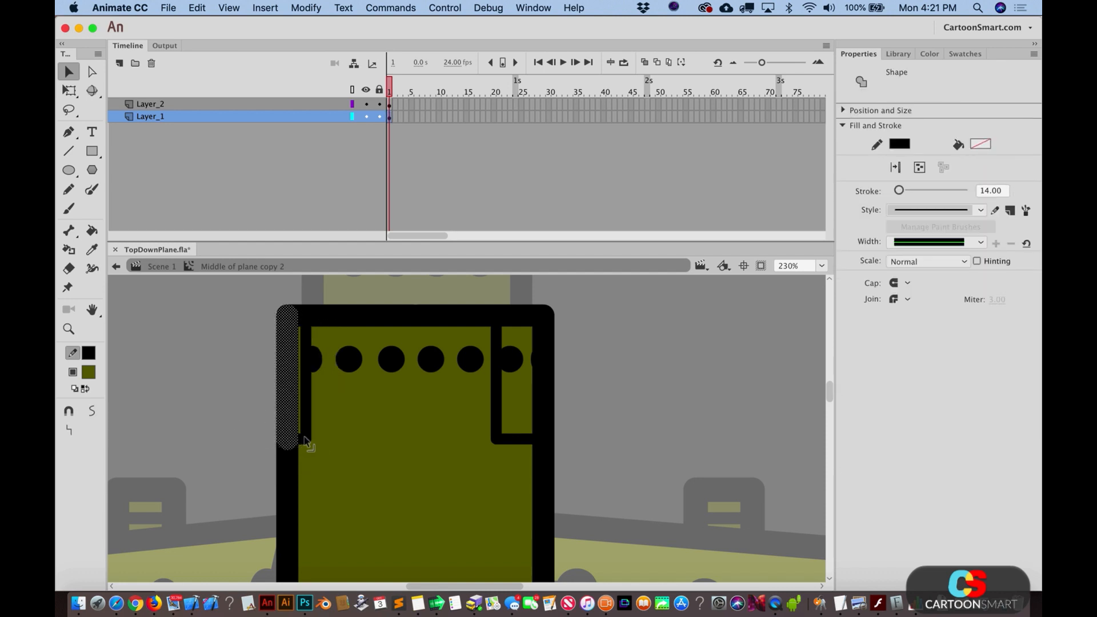
Step: Widen the right L-shaped panel line at the fuselage's front end by stretching its left side farther left
left_click(495, 411)
left_click(518, 439, "shift")
key("q")
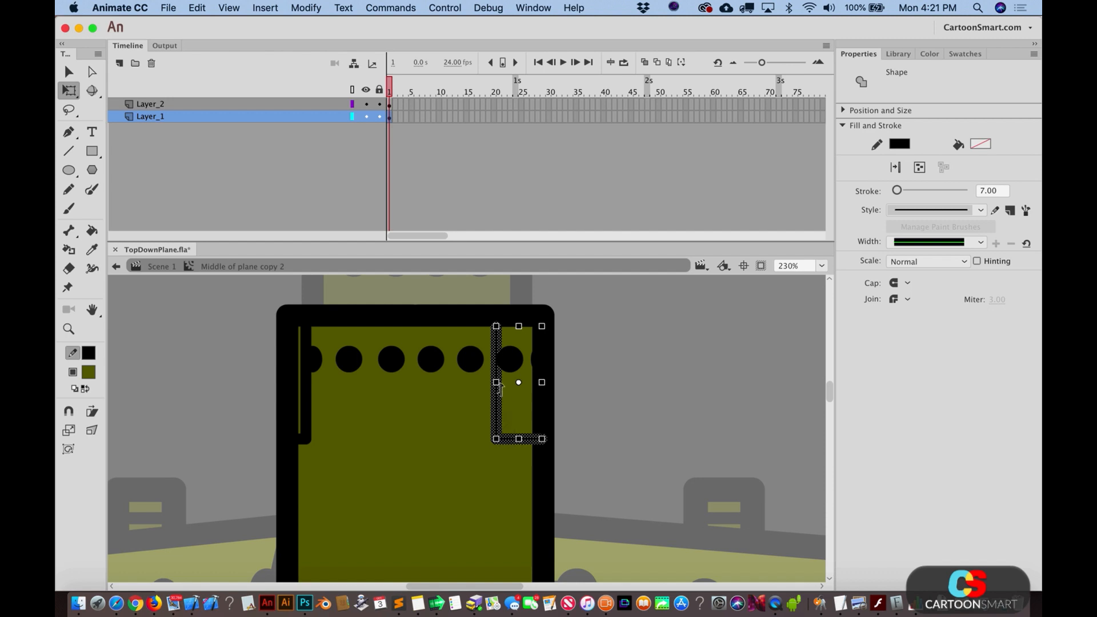
left_click_drag(485, 383, 451, 382)
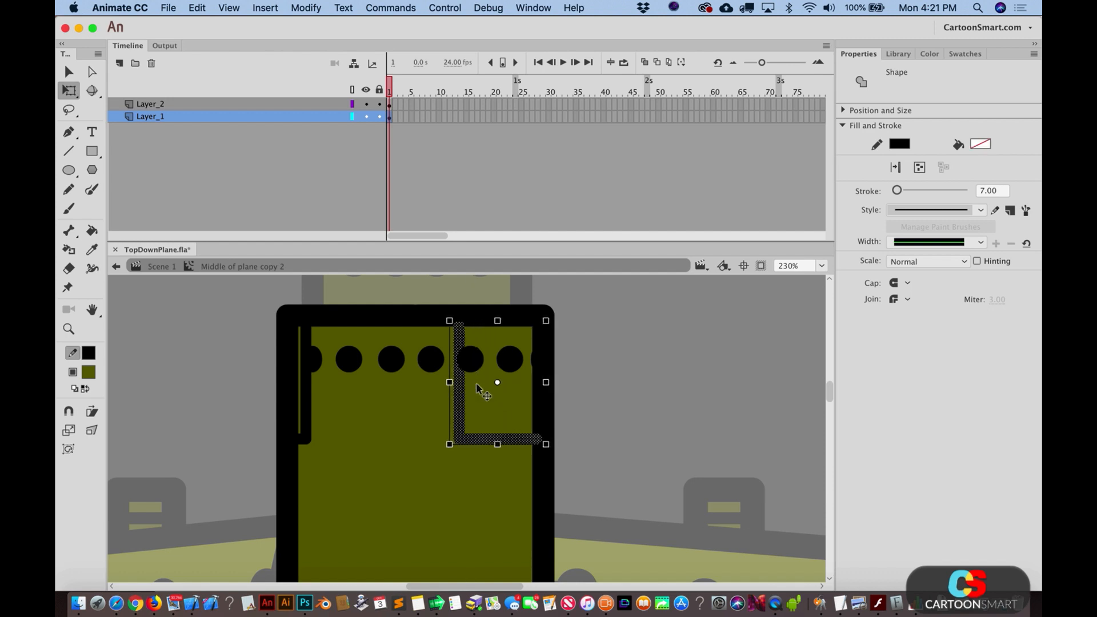
Step: Finish editing the fuselage symbol and return to the main scene at 100% magnification
left_click(624, 399)
double_click(624, 399)
key("super+1")
left_click(623, 399)
key("v")
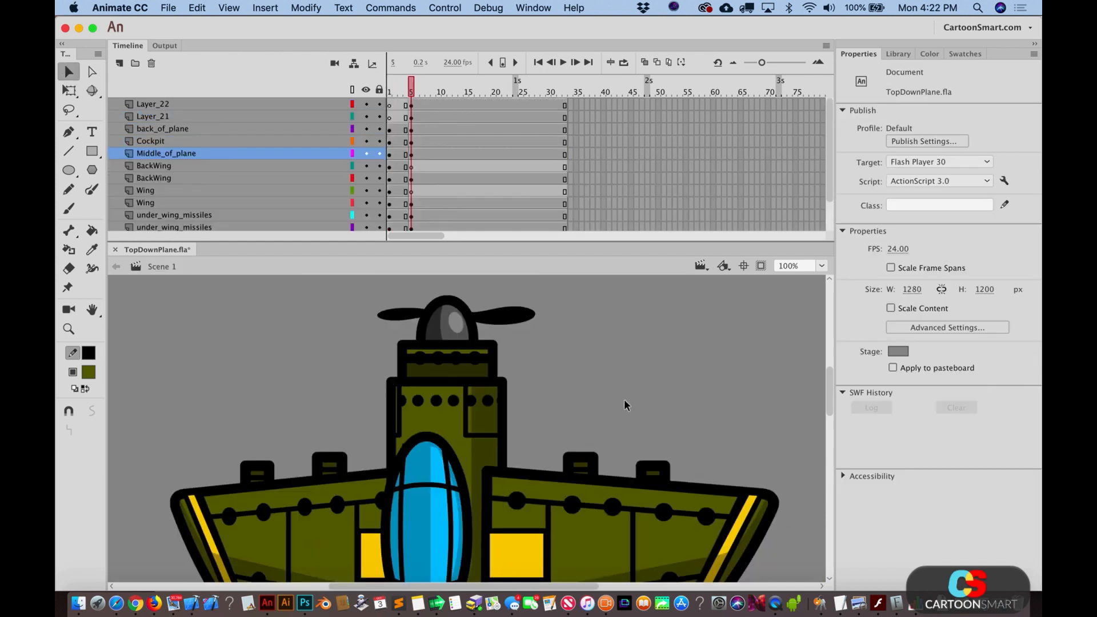
Step: Duplicate the nose symbol that joins the propeller to the plane and open the copy for editing
key("Return")
left_click(462, 365)
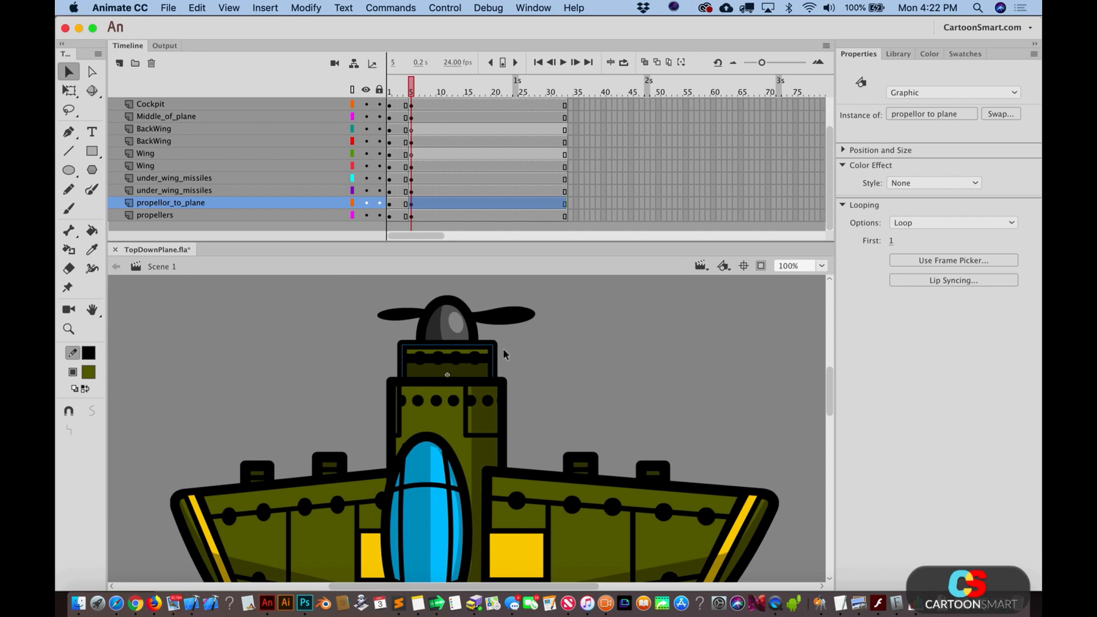
key("super+d")
double_click(450, 354)
left_click(553, 398)
Step: Shift the nose piece's row of black circles slightly left and return to the main scene
left_click(421, 359)
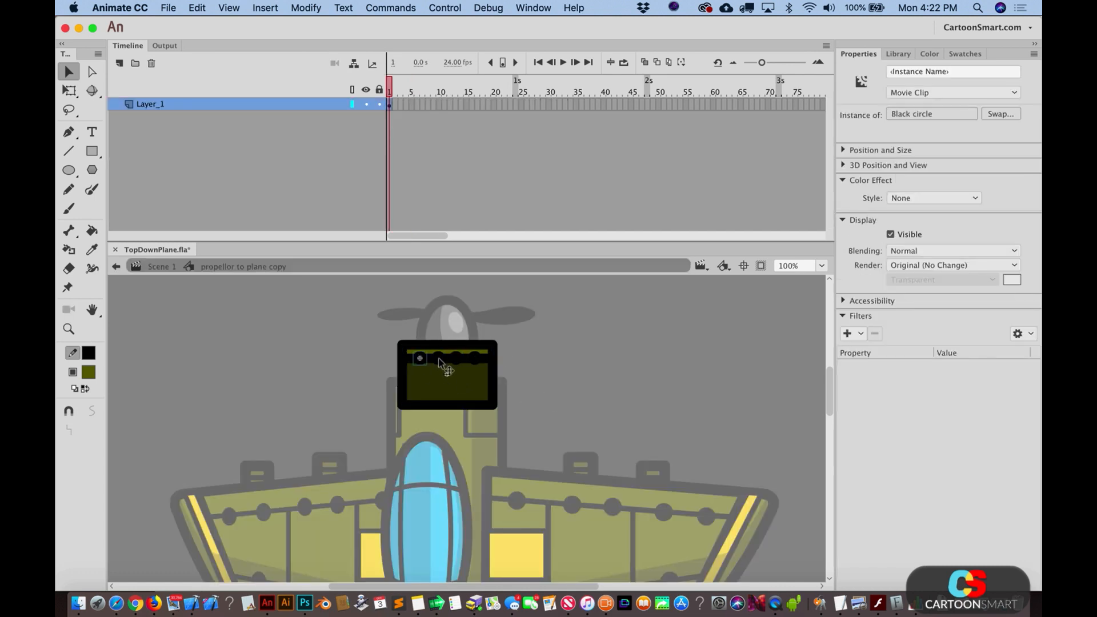
left_click(438, 358, "shift")
left_click(456, 358, "shift")
key("Left")
key("Left")
key("Left")
key("Left")
key("Left")
key("Left")
key("Left")
key("Left")
key("Left")
key("Left")
key("Left")
key("Left")
key("Left")
key("Left")
key("Left")
key("Left")
key("Left")
key("Left")
key("Left")
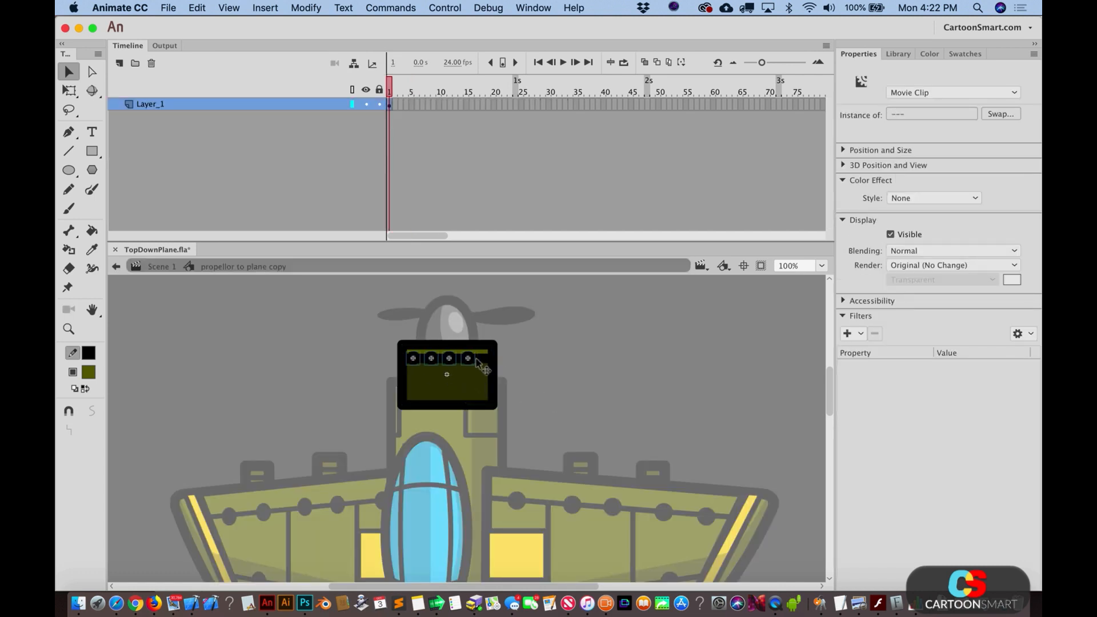
double_click(538, 388)
left_click(538, 389)
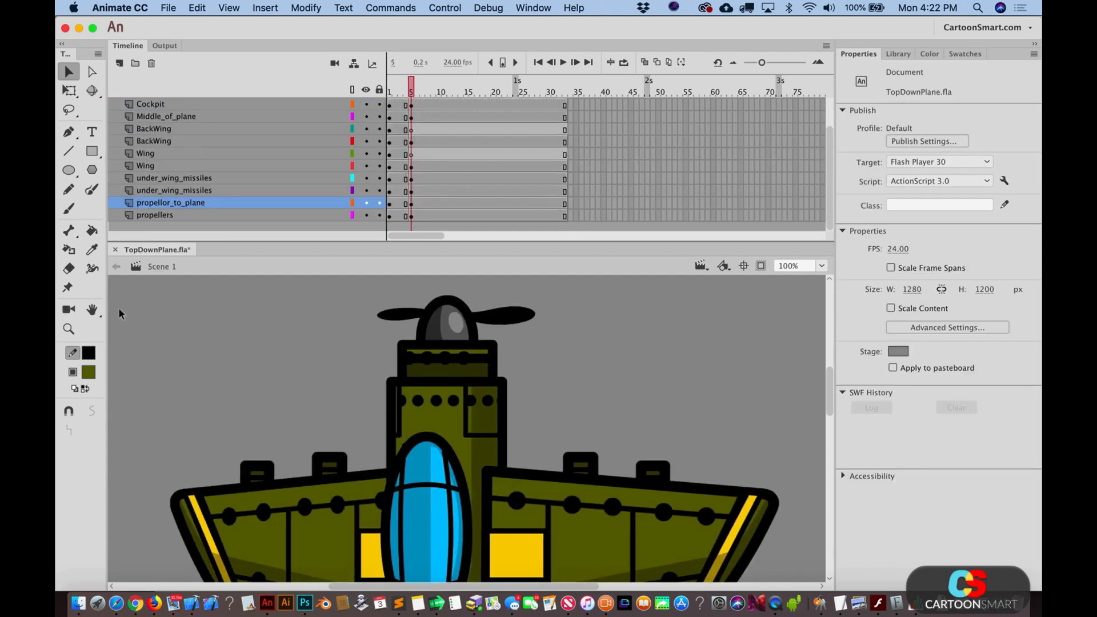
Step: Look up the Duplicate Symbol command and its shortcut
left_click(71, 333)
left_click(421, 458, "alt")
key("v")
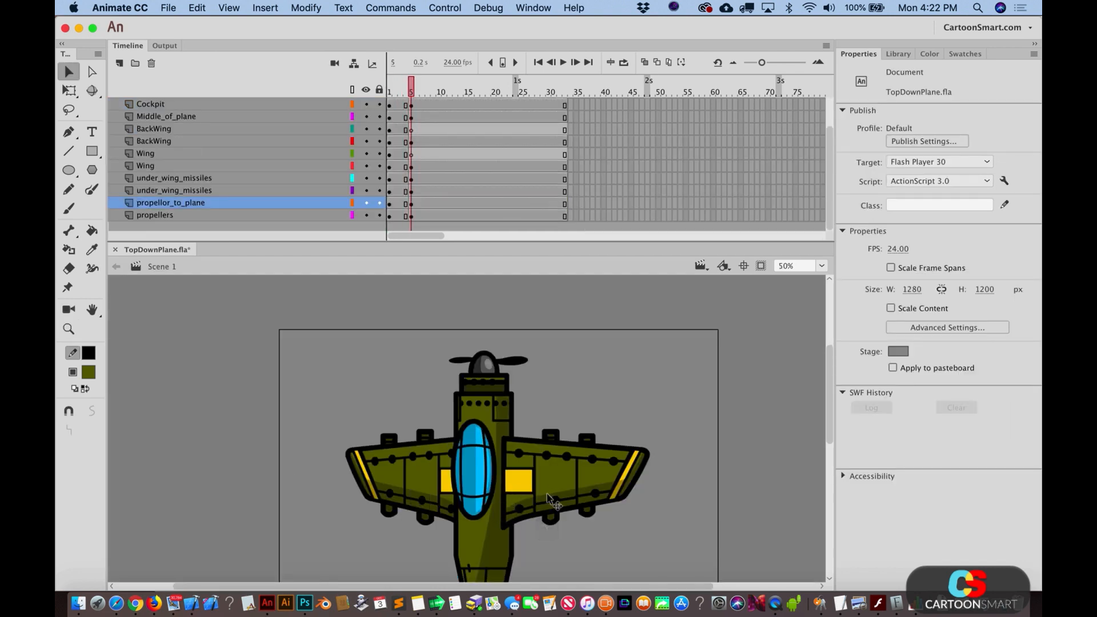
scroll(548, 498, "down", 3)
scroll(548, 498, "right", 3)
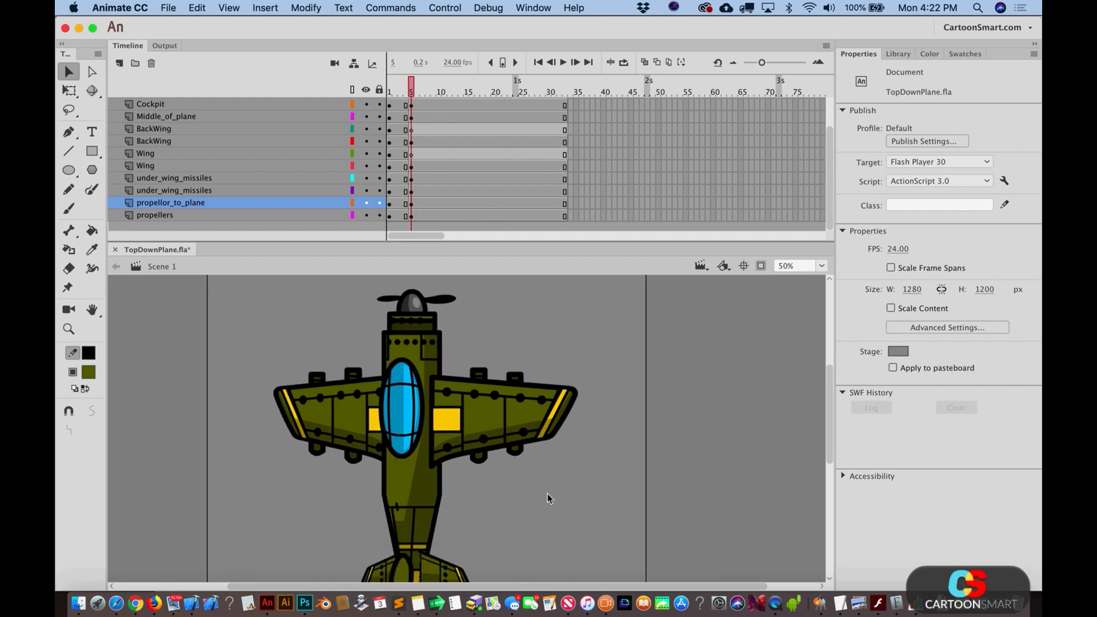
key("super+Tab")
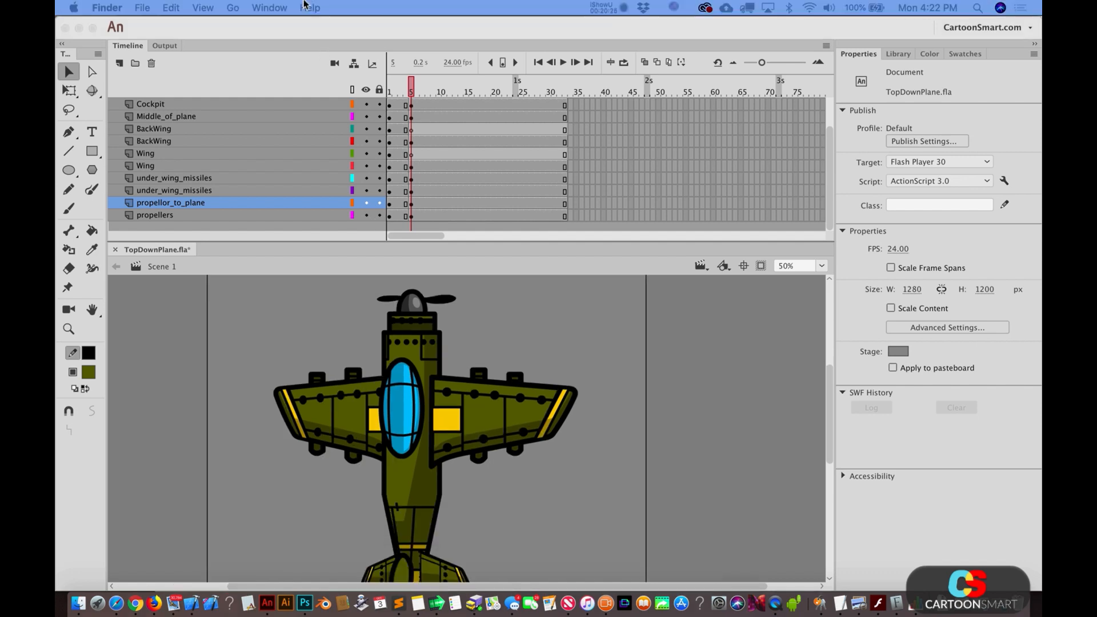
left_click(326, 320)
left_click(315, 8)
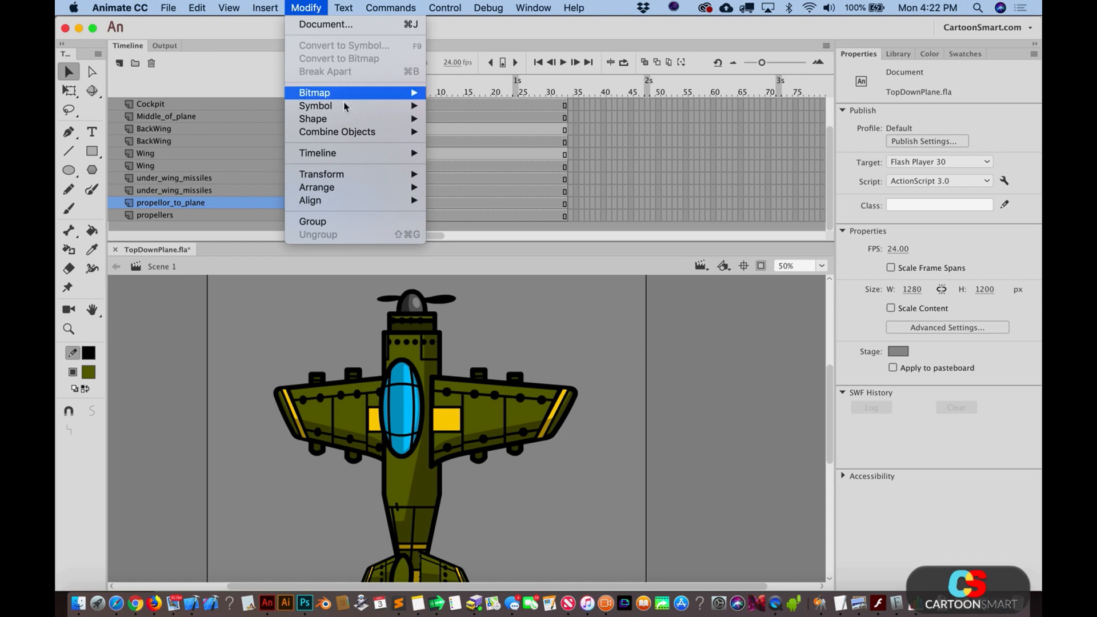
mouse_move(363, 109)
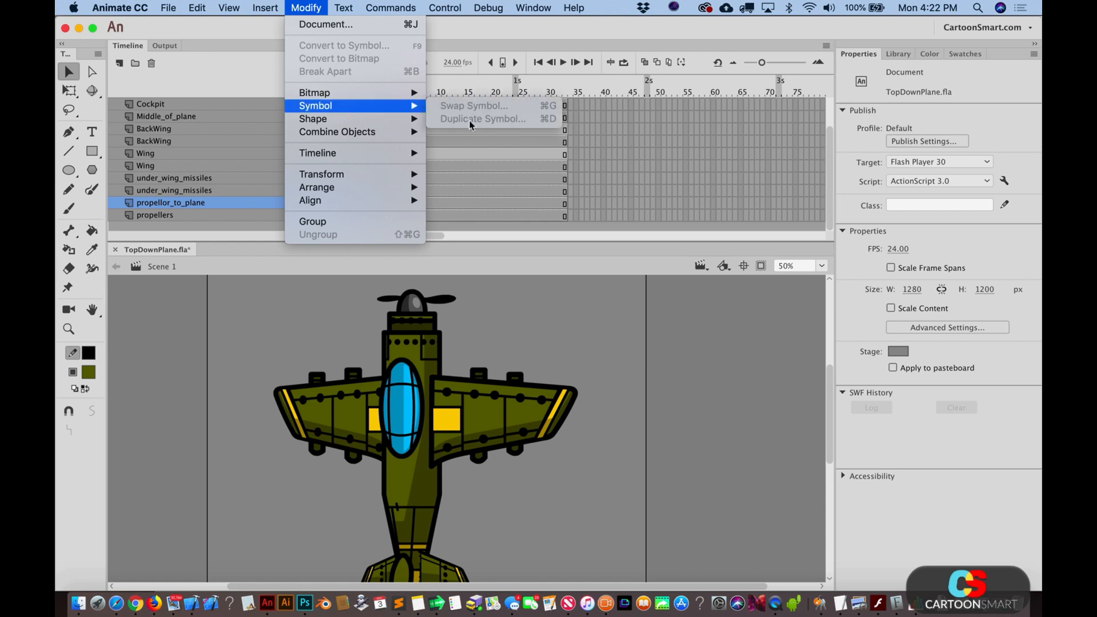
left_click(557, 316)
Step: Compare the plane's straight pose at frame 4 with its banking pose at frame 5
key("period")
key("comma")
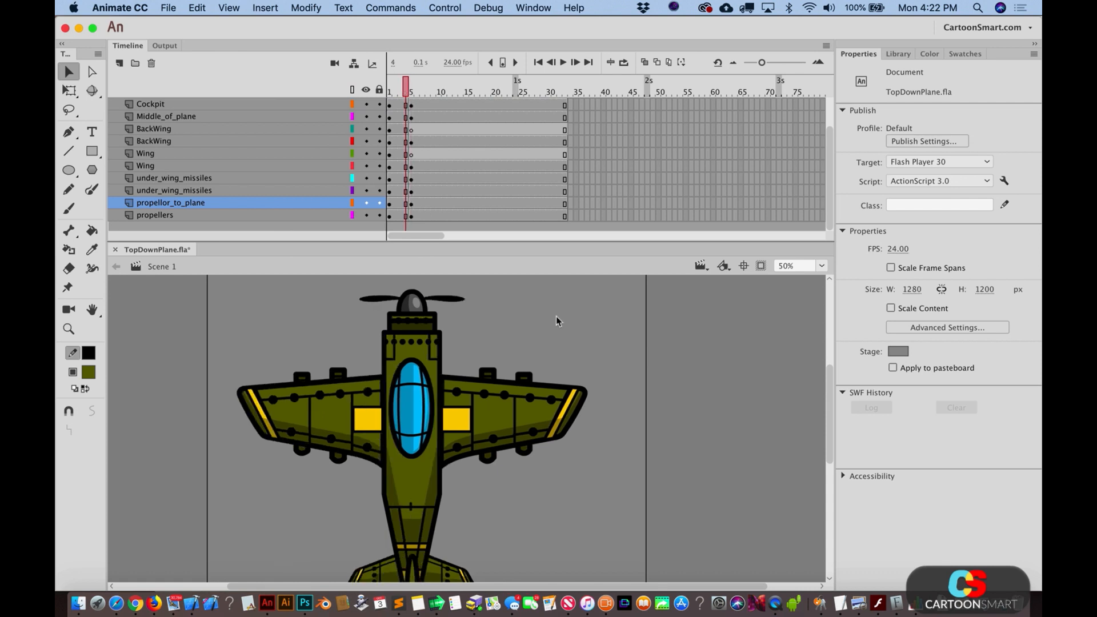
key("comma")
key("period")
key("period")
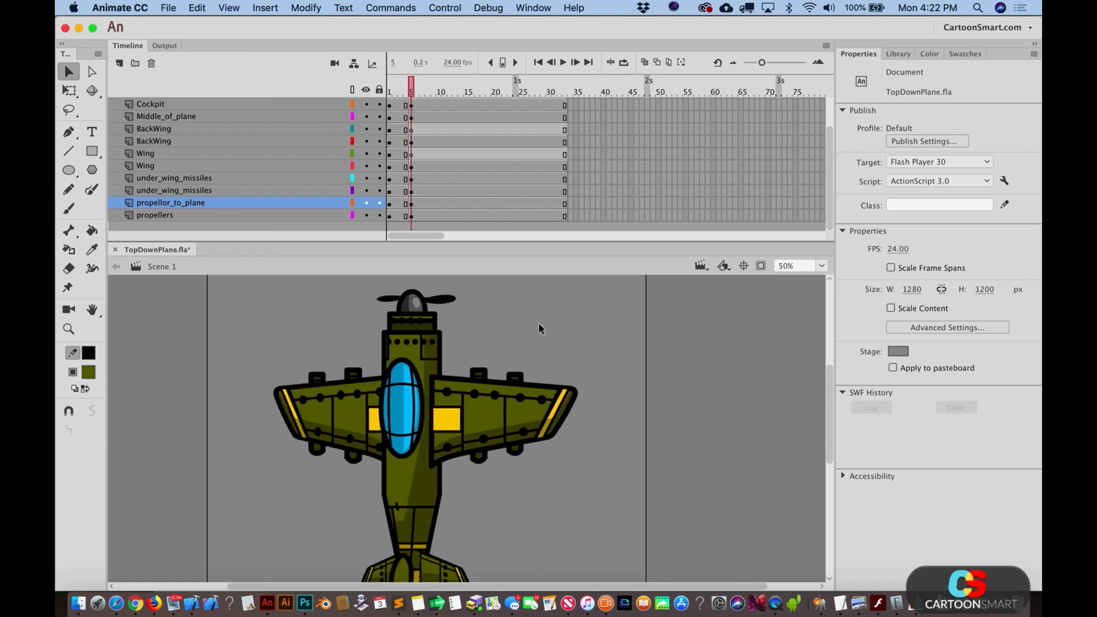
Step: Duplicate the cockpit symbol at frame 5 under the name Cockpit2
left_click(407, 428)
key("super+shift+d")
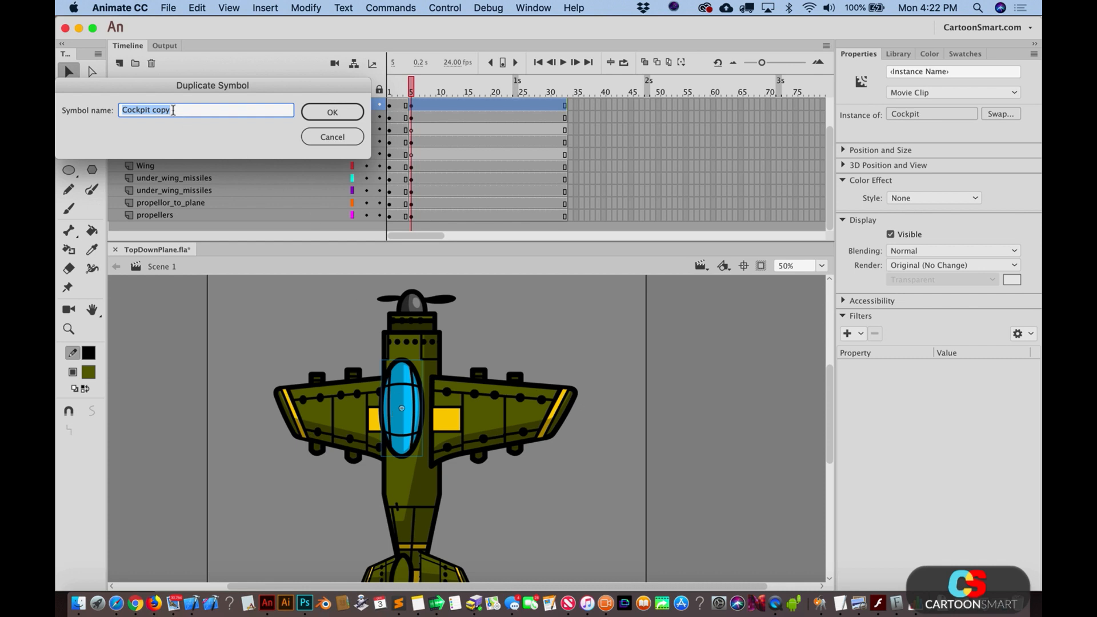
type("Cockpit2")
key("Return")
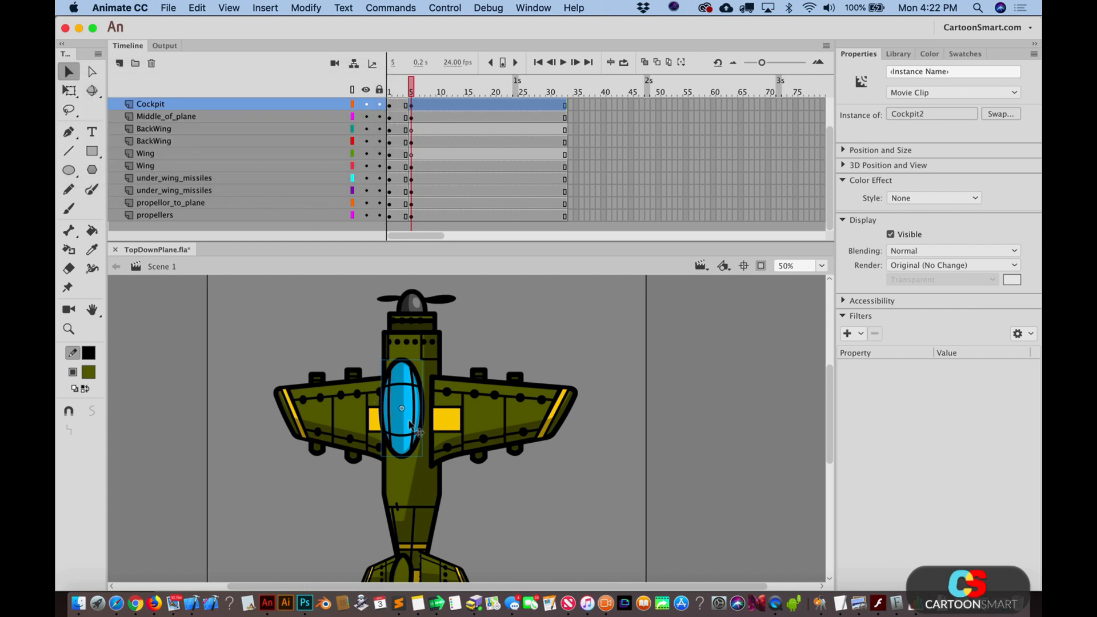
Step: Inside Cockpit2, remove the left lengthwise frame line and bend the right one inward to the left
double_click(409, 411)
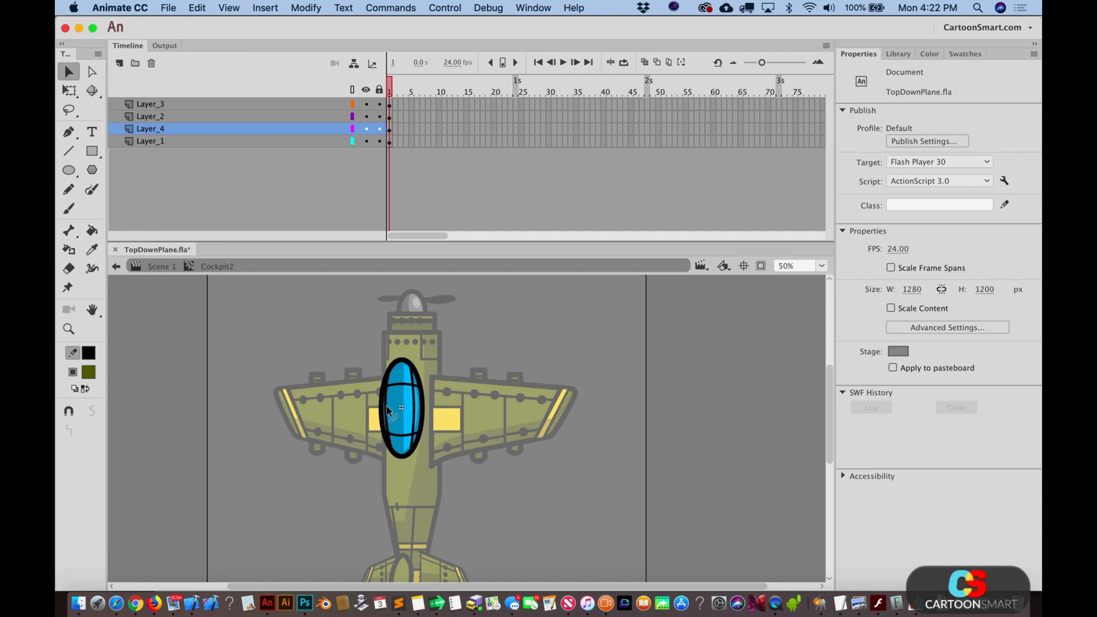
left_click(388, 410)
key("Escape")
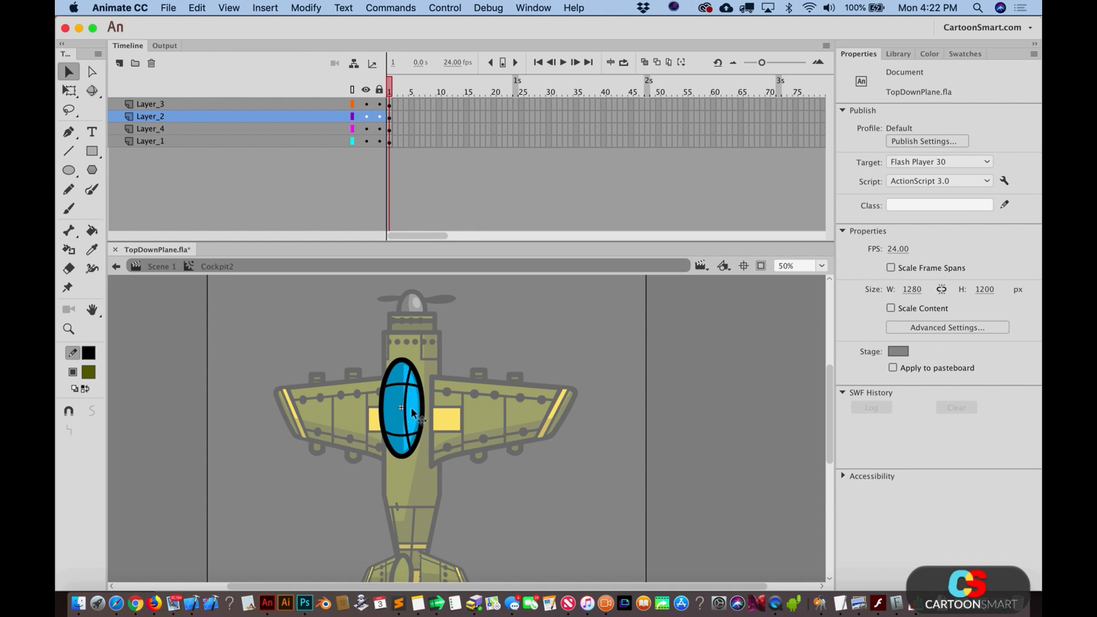
Step: Reshape the light blue cockpit highlight into a curved strip following the lengthwise frame line
left_click(68, 329)
left_click_drag(367, 355, 456, 479)
key("v")
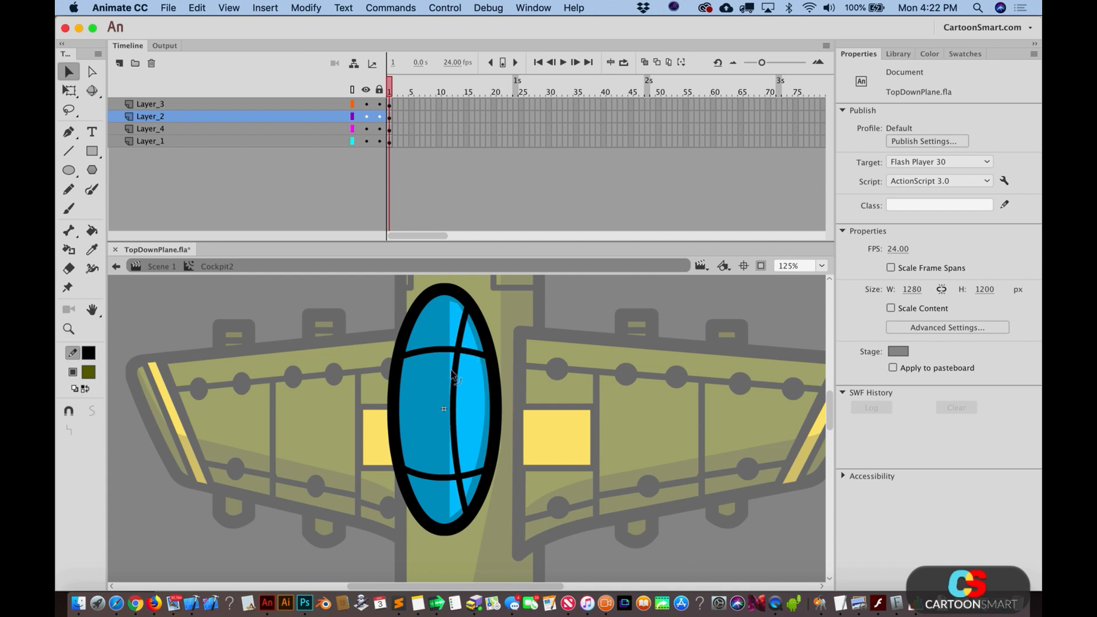
mouse_move(451, 375)
left_mouse_down()
mouse_move(434, 374)
mouse_move(473, 391)
mouse_move(445, 400)
mouse_move(455, 396)
left_mouse_up()
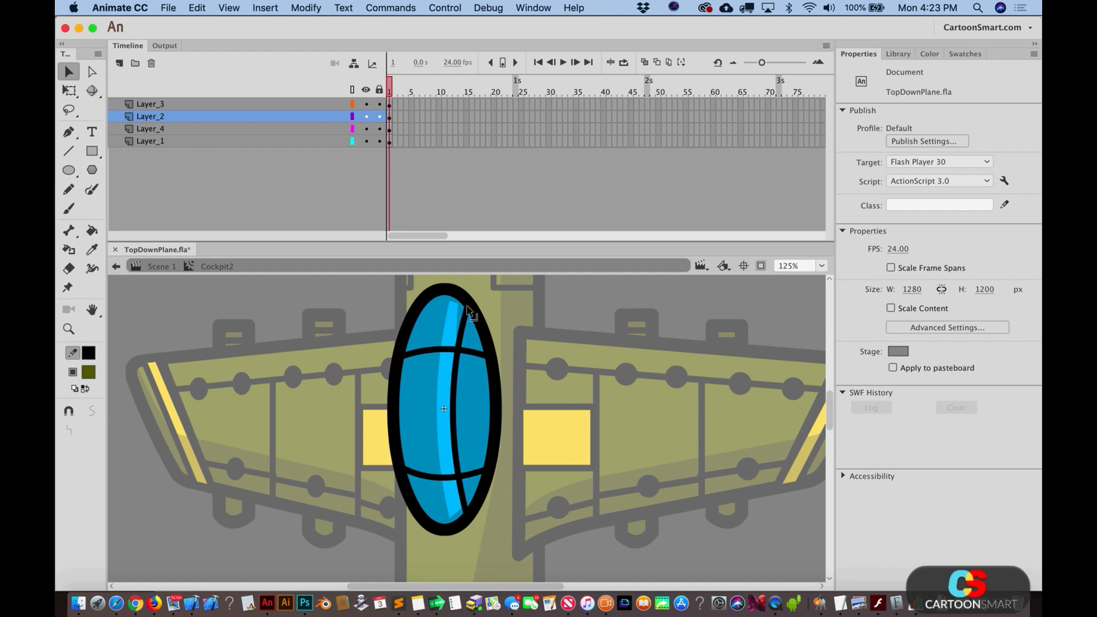
left_click_drag(460, 309, 471, 326)
left_click(441, 446)
Step: Lock Layer_2 and Layer_3 and refine the glass highlight along the right side of the lengthwise frame line
left_click(380, 116)
left_click(379, 104)
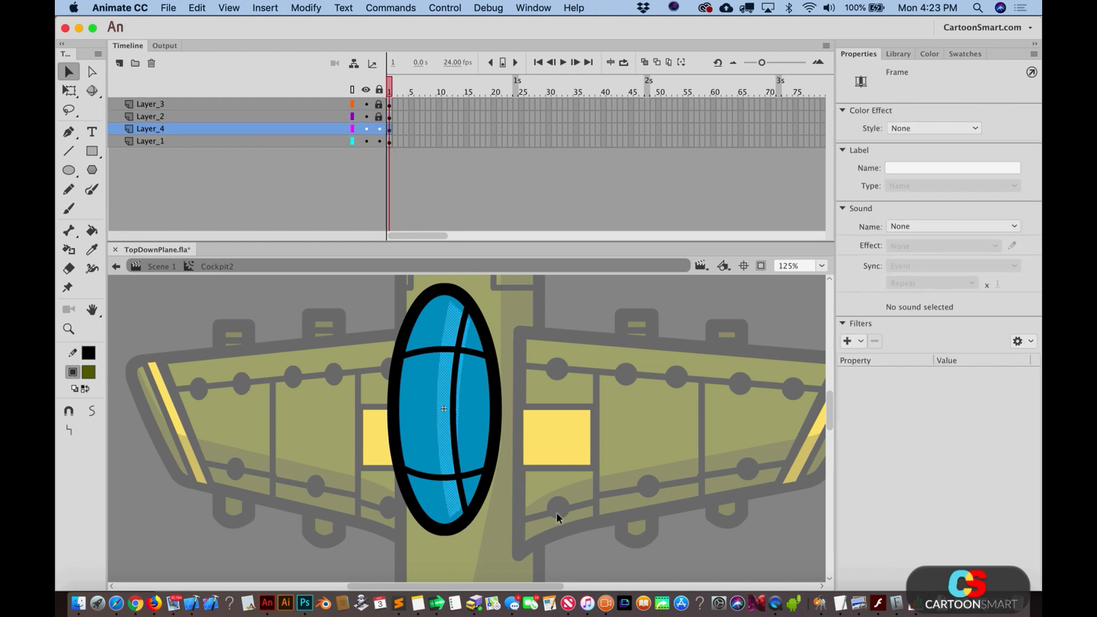
left_click(558, 512)
left_click(465, 505)
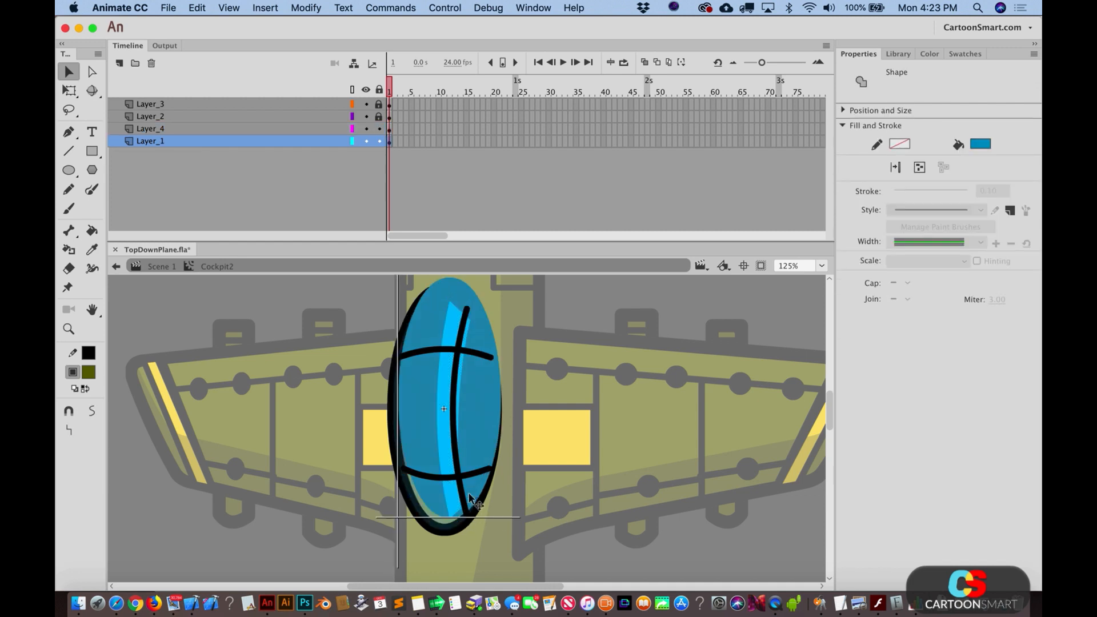
left_click(529, 516)
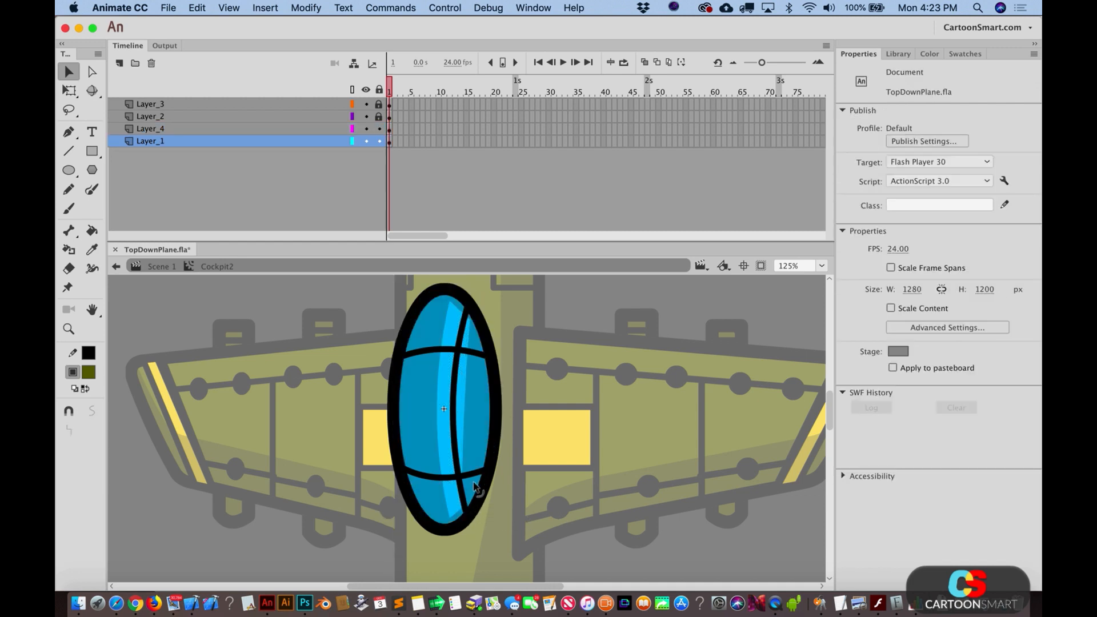
key("alt")
left_click_drag(471, 481, 475, 486)
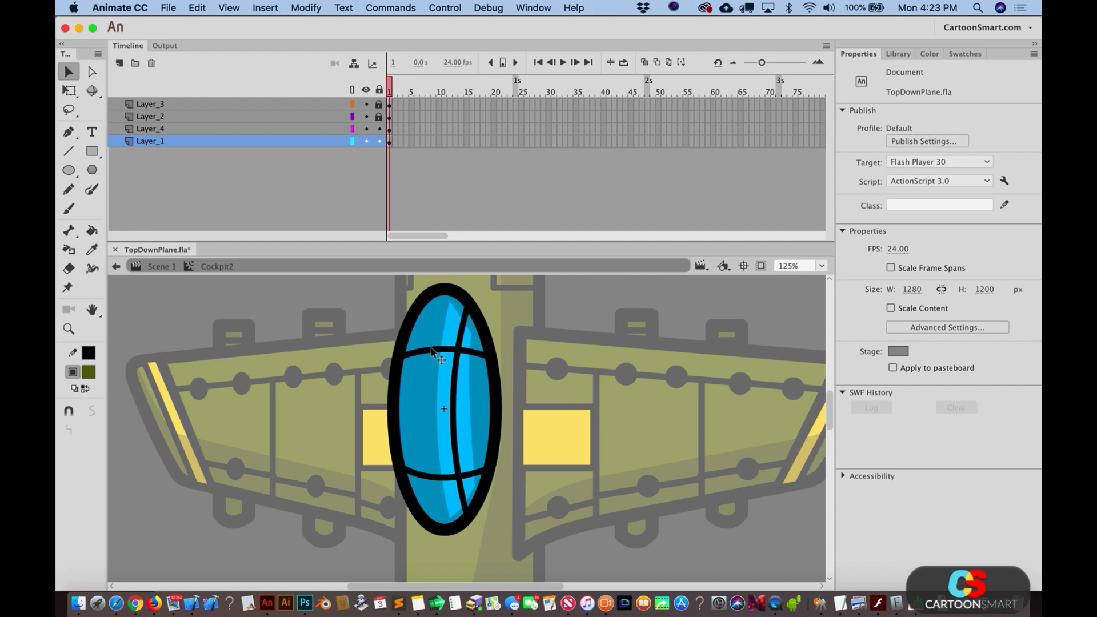
Step: Unlock the line layers, bow the upper cockpit crossbar upward and the lower one downward, and return to the main scene
left_click(379, 104)
left_click_drag(442, 352, 434, 345)
left_click_drag(443, 482, 432, 493)
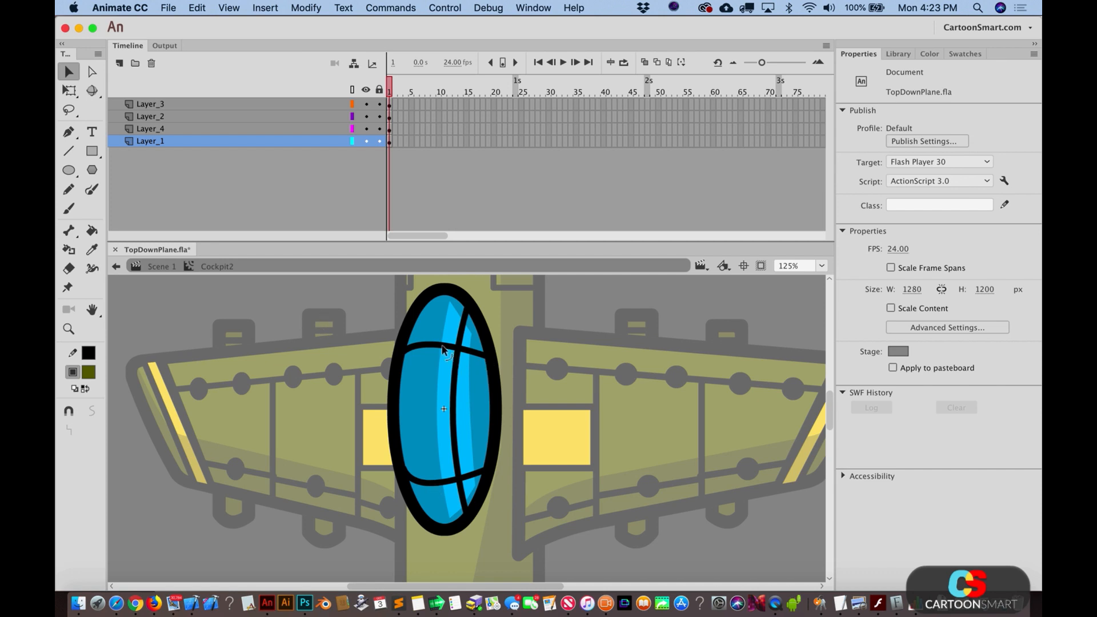
left_click_drag(443, 348, 442, 346)
key("super+minus")
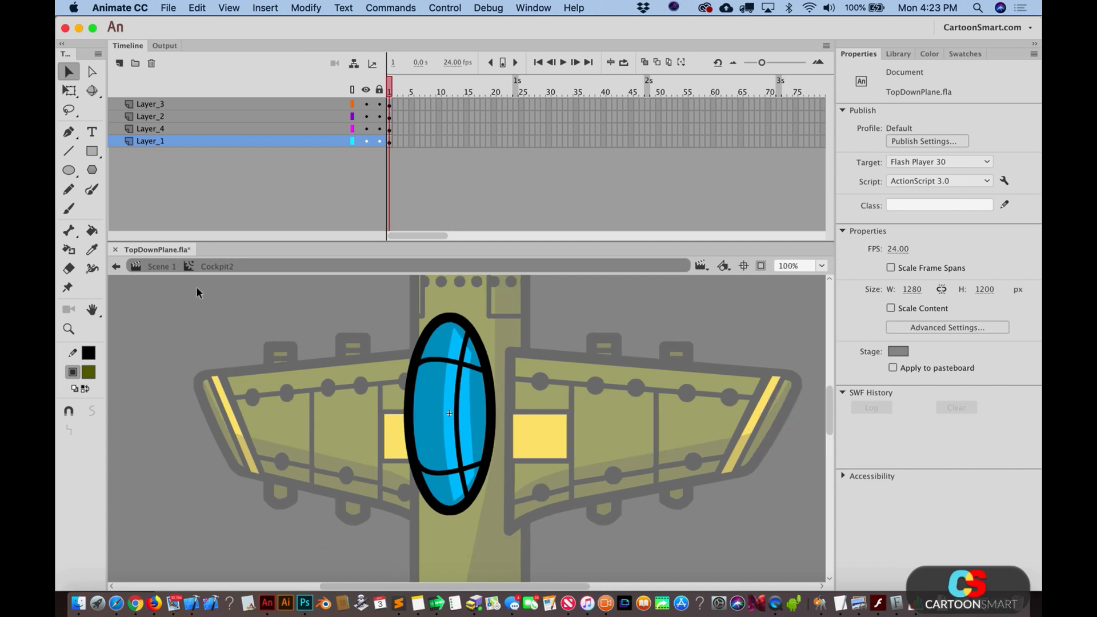
left_click(159, 266)
Step: Examine the whole plane with the reshaped cockpit at frame 5
left_click(69, 328)
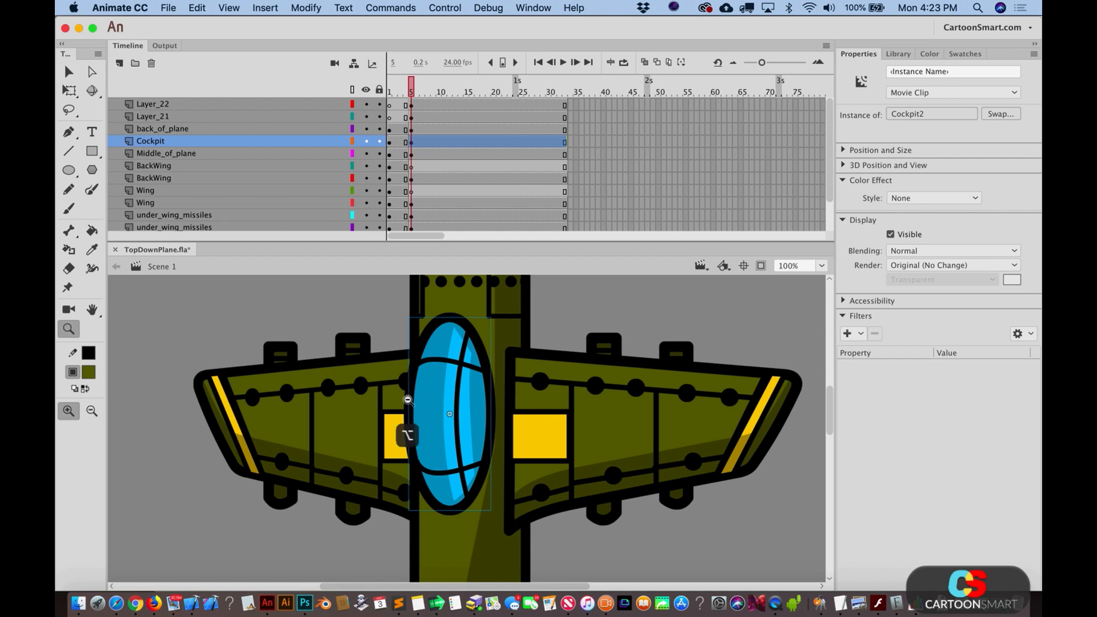
left_click(475, 398, "alt")
left_click_drag(410, 368, 587, 540)
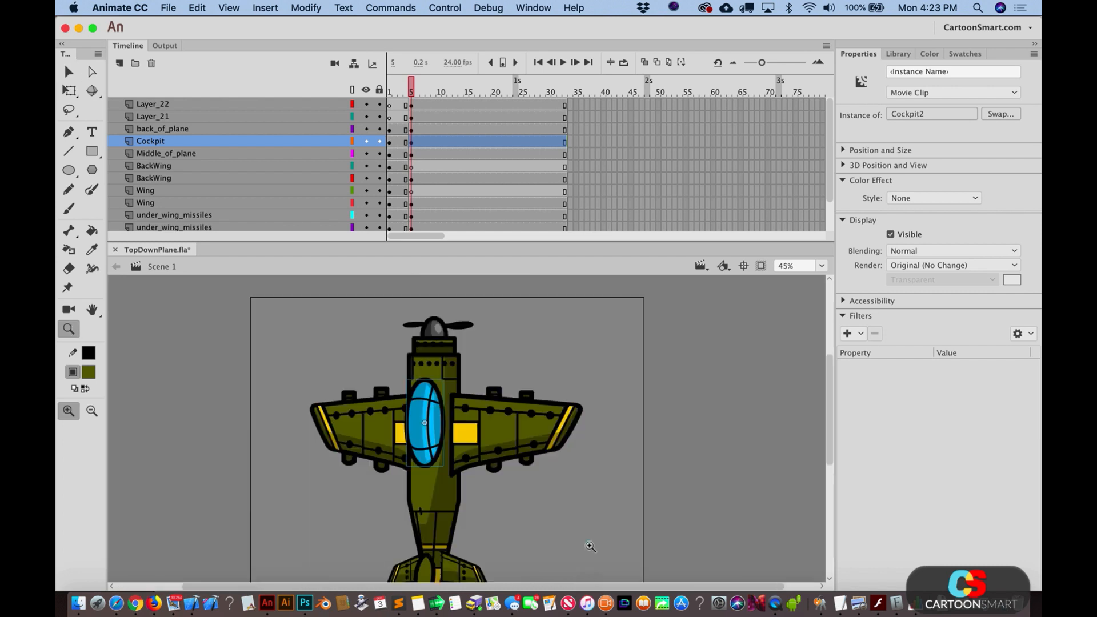
key("v")
scroll(590, 546, "down", 2)
left_click(589, 546)
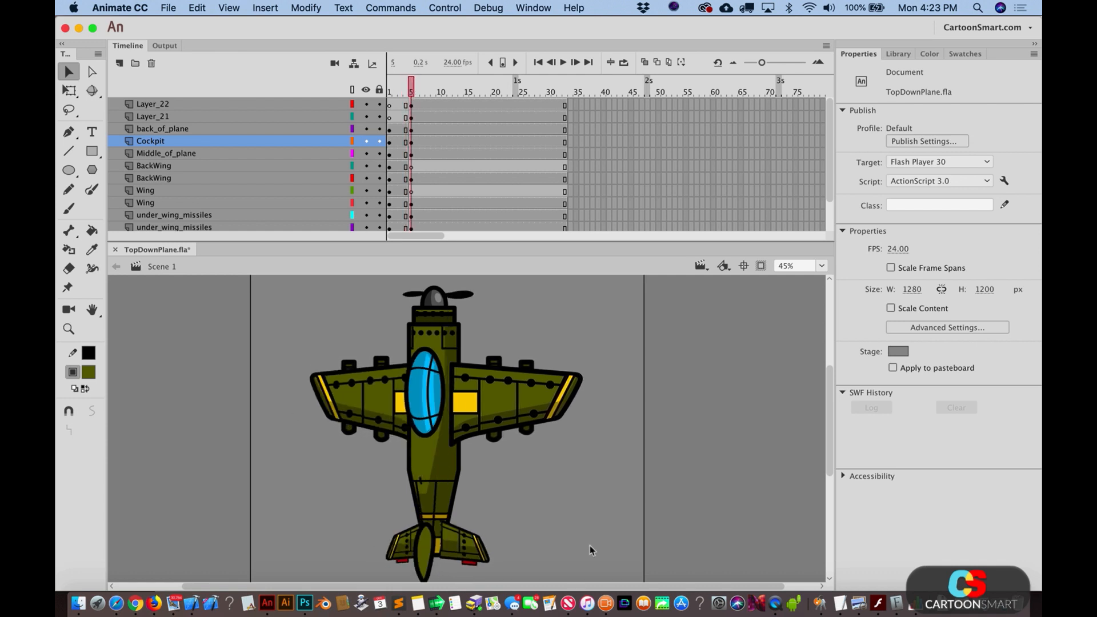
Step: Open the right BackWing symbol for editing and add a new layer above Layer_3
left_click(480, 553)
double_click(448, 540)
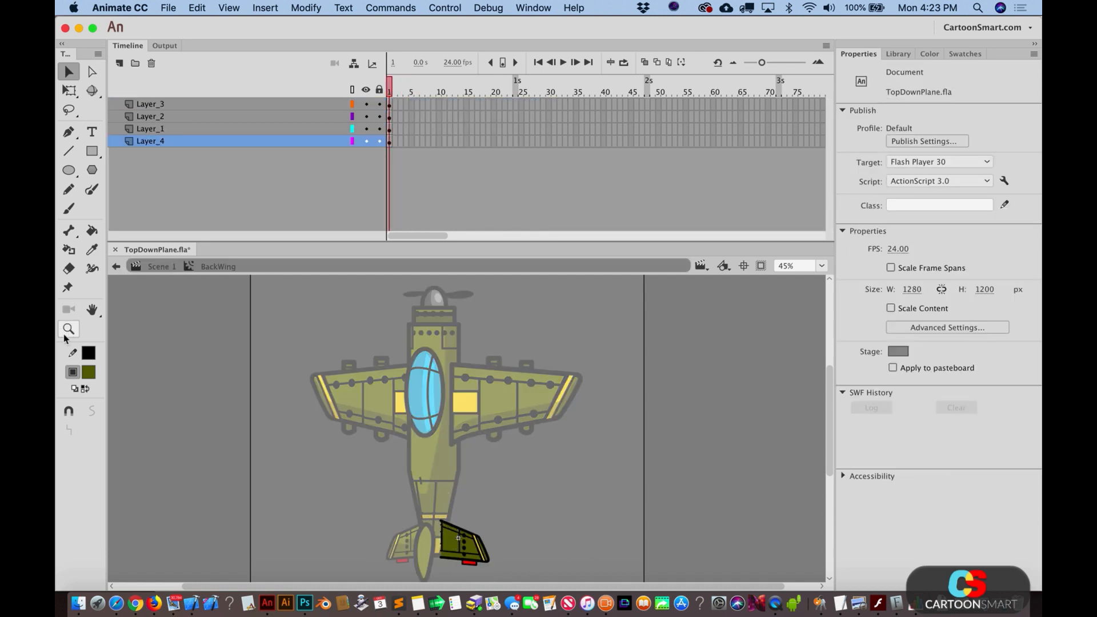
key("z")
left_click_drag(431, 521, 462, 574)
key("v")
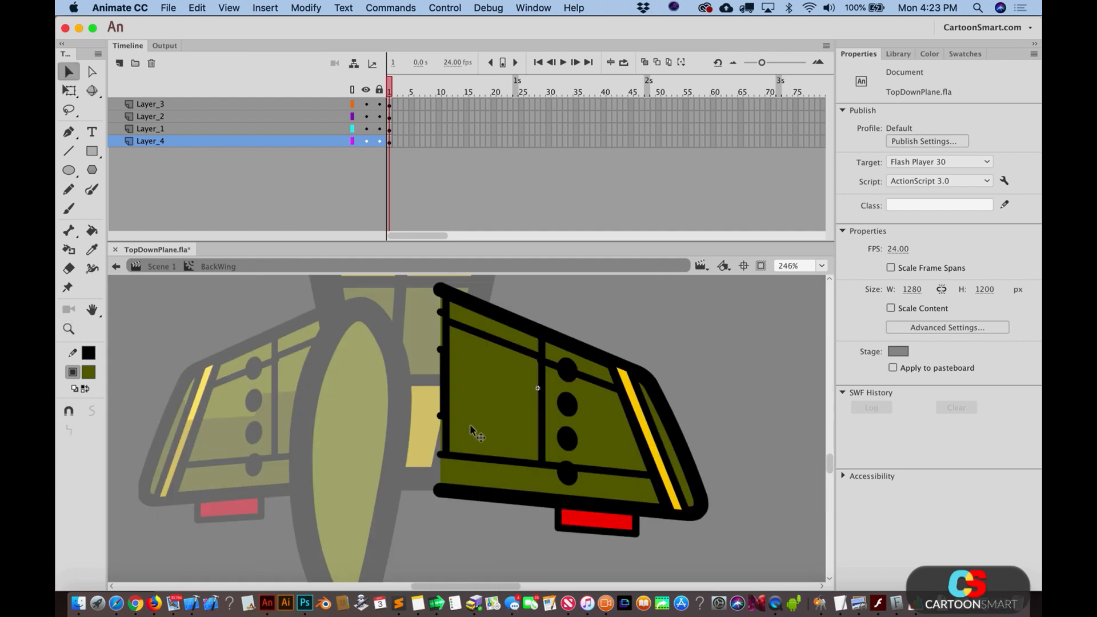
left_click(139, 117)
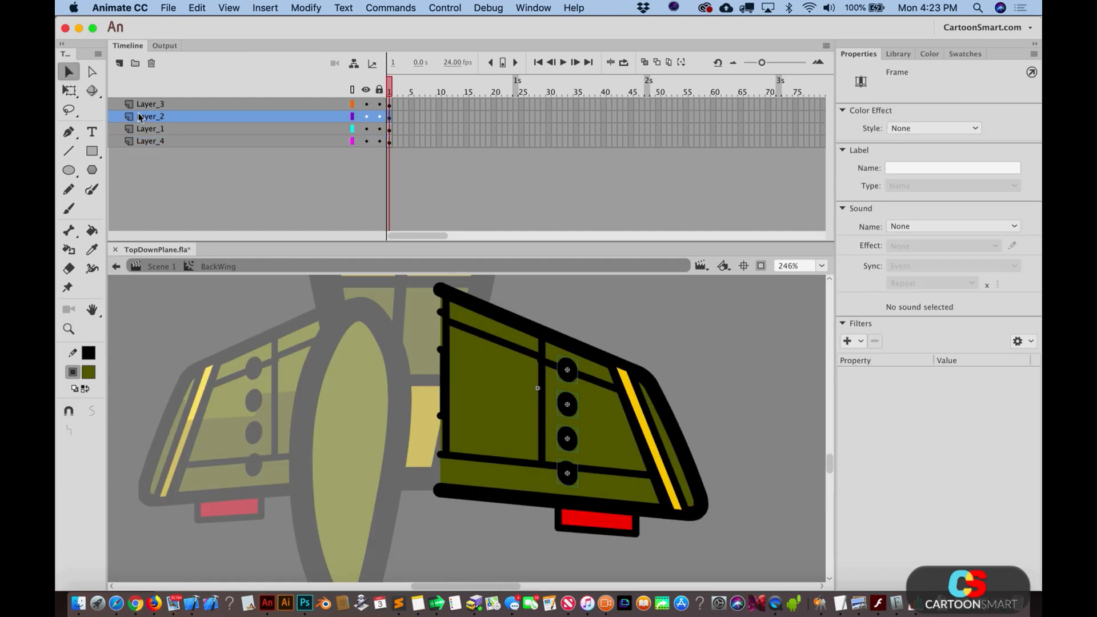
left_click(151, 105)
left_click(120, 64)
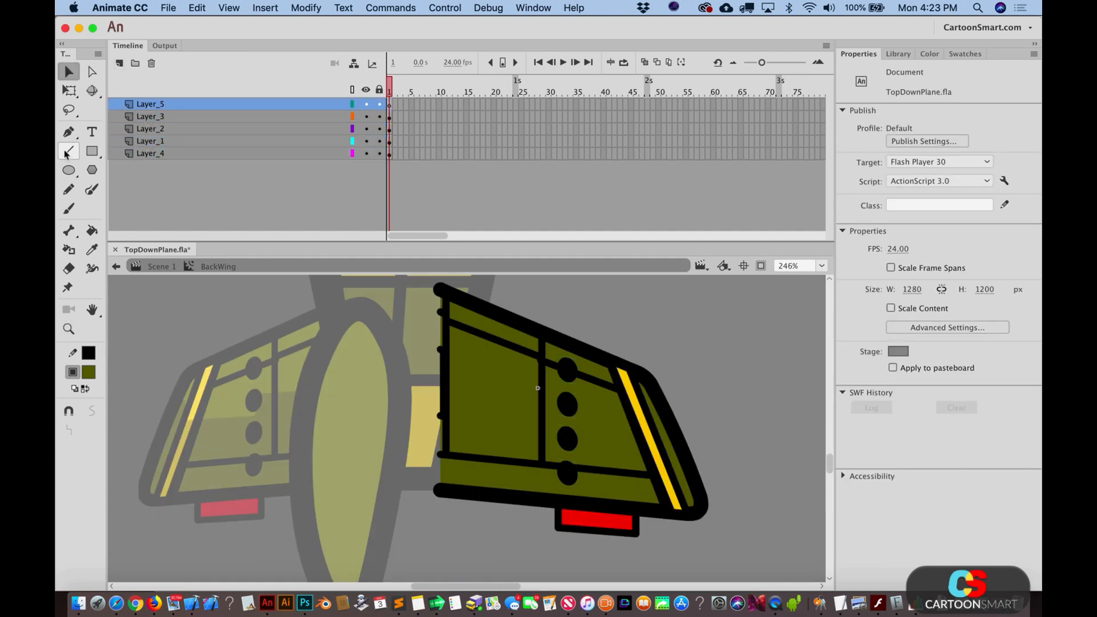
Step: Draw a black line with a stroke of 14 down the back wing's inner edge and return to the main scene
key("n")
double_click(984, 175)
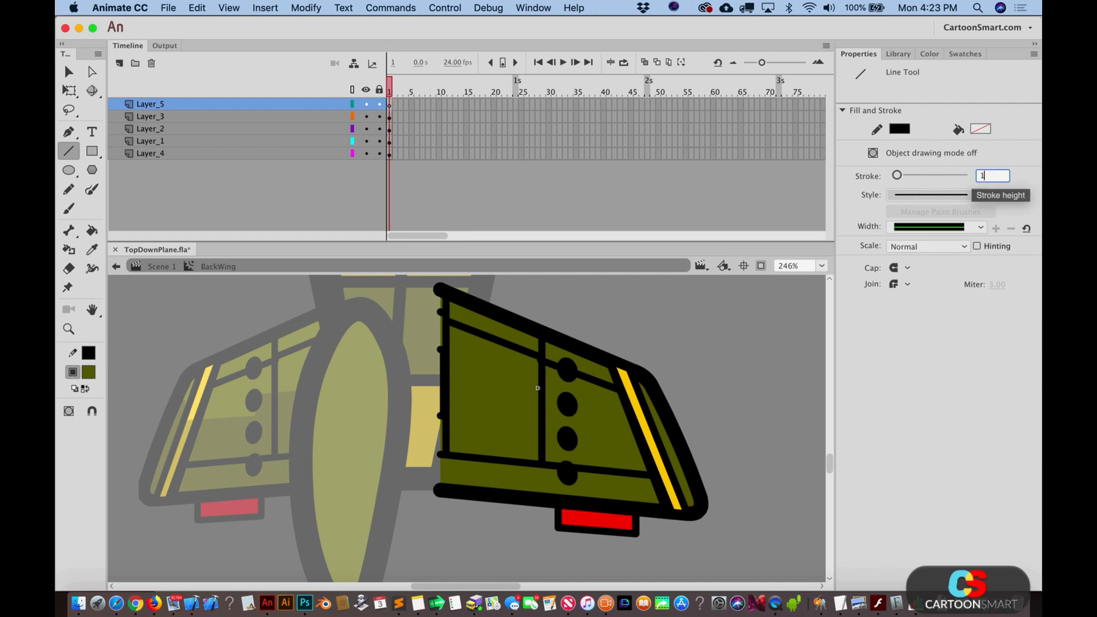
type("14")
key("Return")
left_click_drag(439, 350, 440, 492)
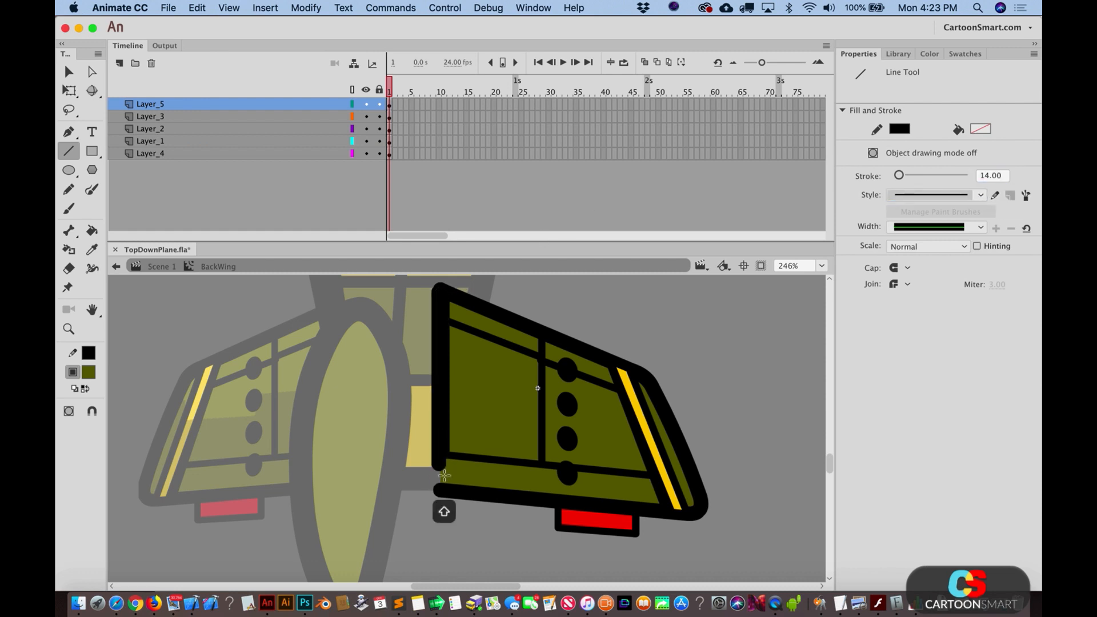
key("v")
double_click(441, 536)
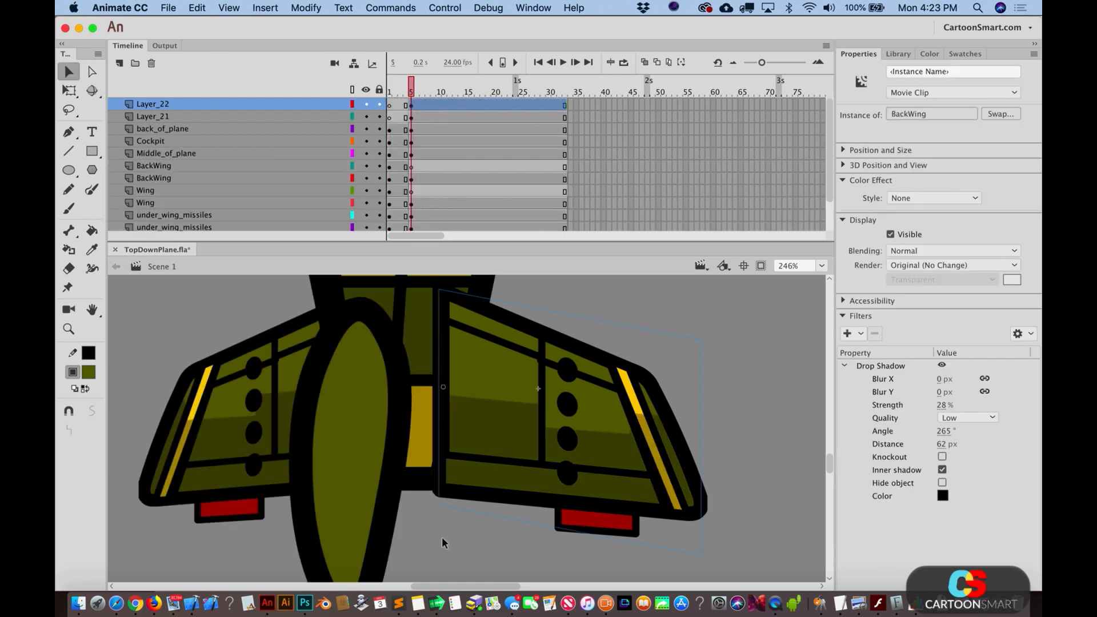
key("super+1")
left_click(514, 537)
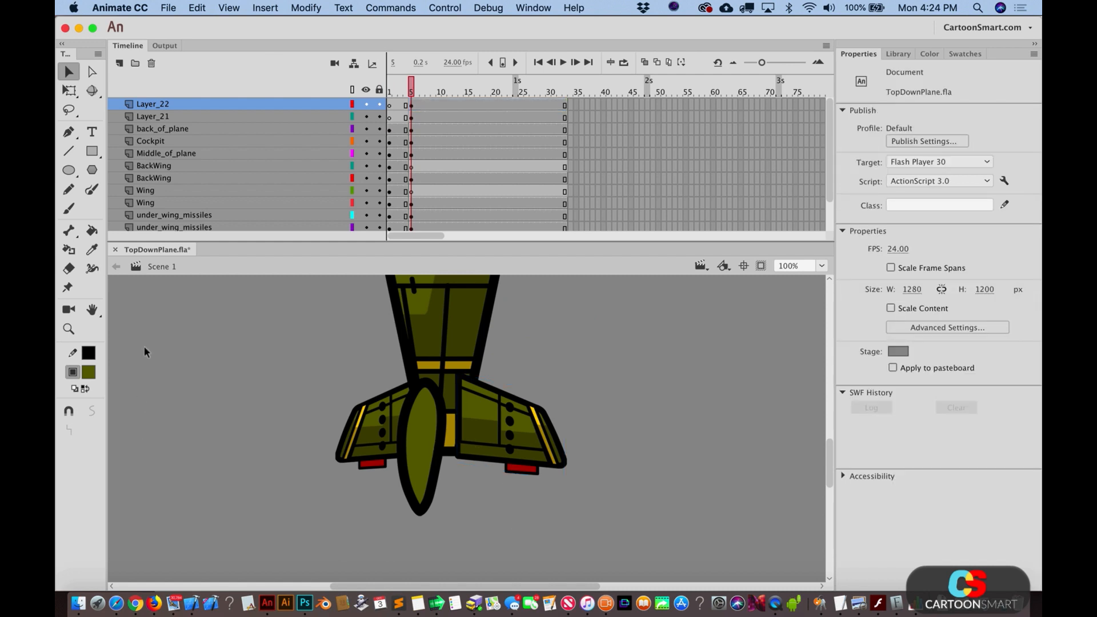
Step: Compare the plane's poses at frames 4 and 5 and play the animation
left_click(69, 329)
left_click(550, 457, "alt")
scroll(555, 455, "up", 5)
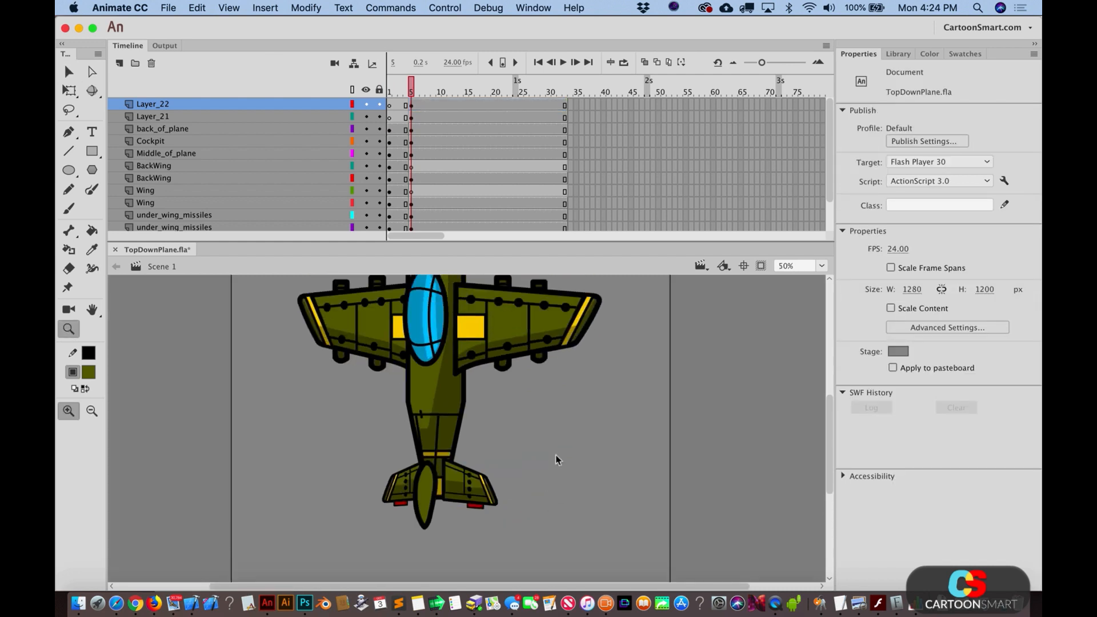
left_click(577, 460, "alt")
left_click_drag(352, 332, 573, 543)
key("v")
key("comma")
key("period")
key("comma")
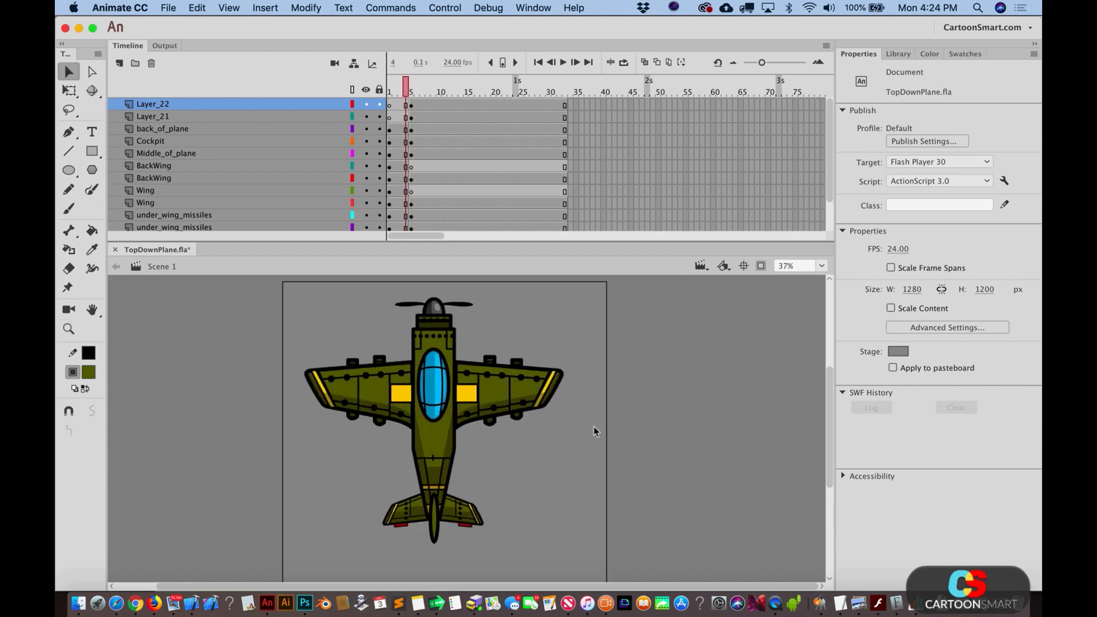
key("period")
key("comma")
key("comma")
key("comma")
key("Return")
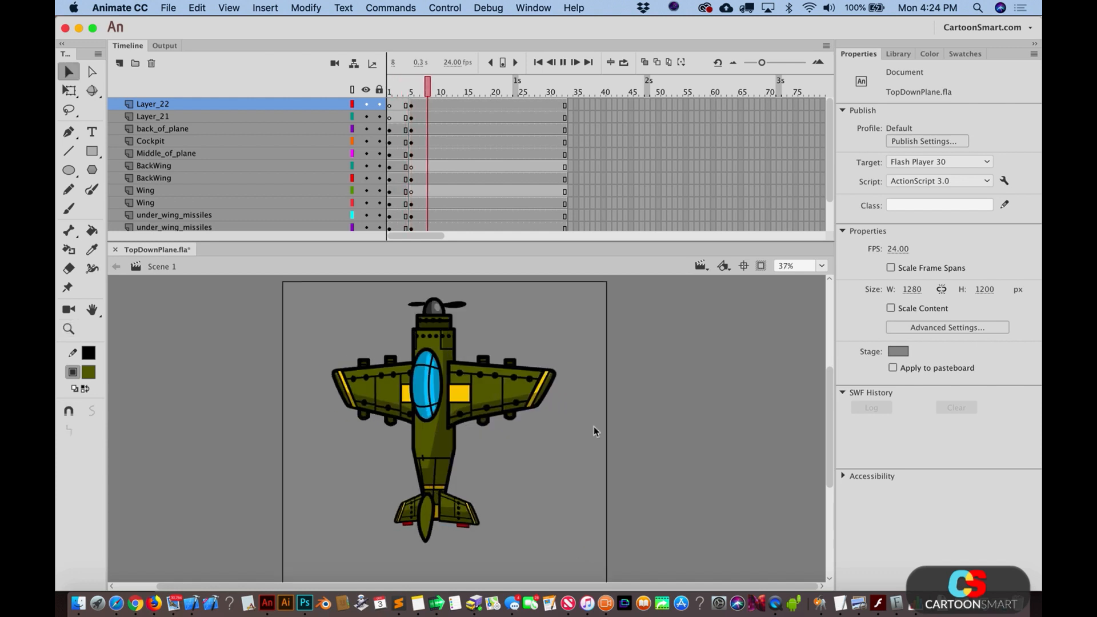
key("Return")
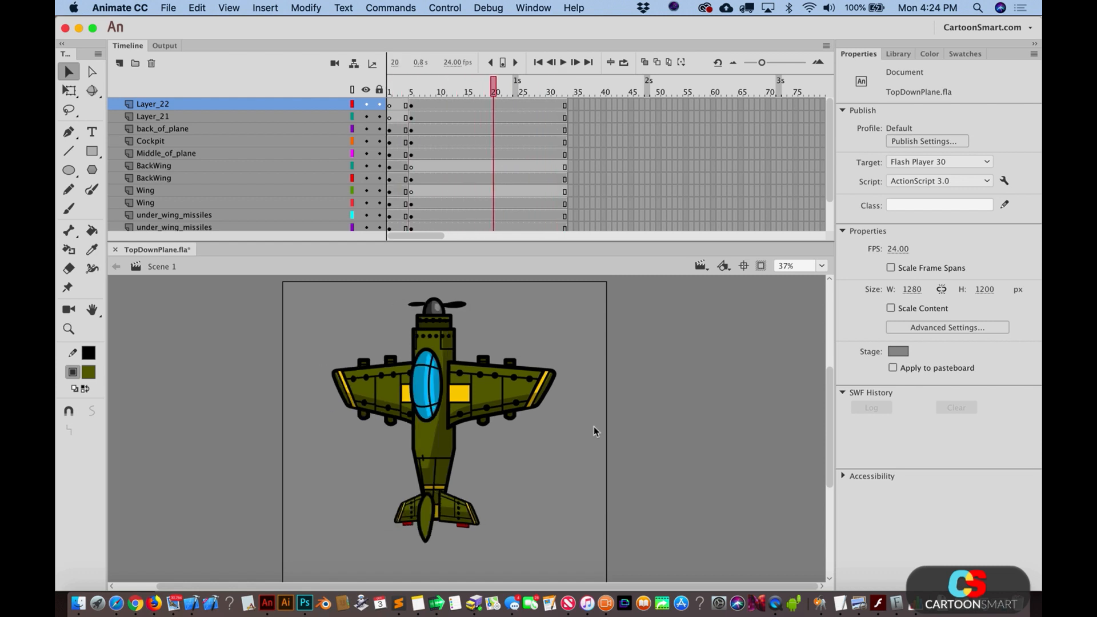
Step: Extend the first pose on all layers so the banking keyframes start at frame 19, and play the animation
left_click_drag(393, 108, 402, 350)
key("F5")
key("F5")
key("F5")
key("F5")
key("F5")
key("F5")
key("F5")
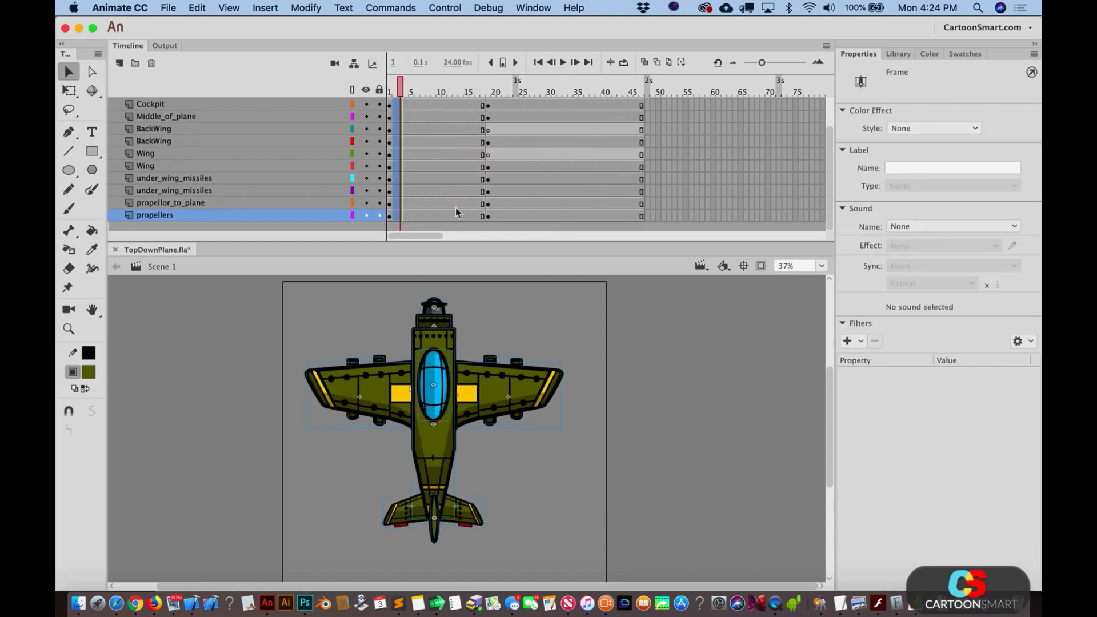
scroll(455, 211, "up", 1)
key("Return")
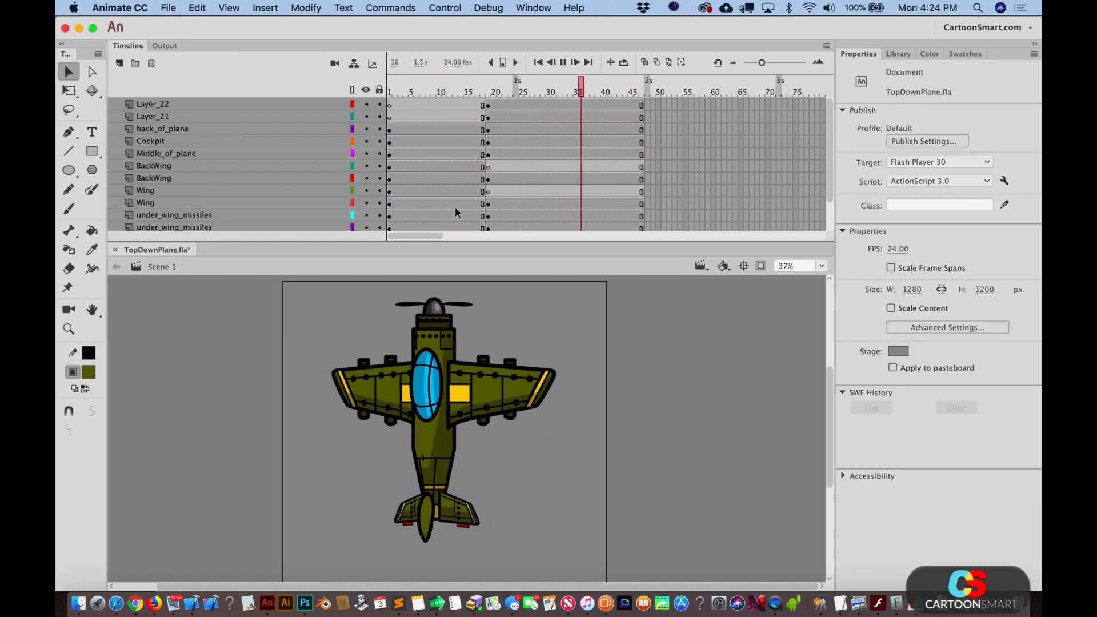
key("Return")
Step: Compare the level pose before frame 19 with the banking pose that follows across the timeline
scroll(563, 200, "down", 2)
scroll(564, 200, "up", 2)
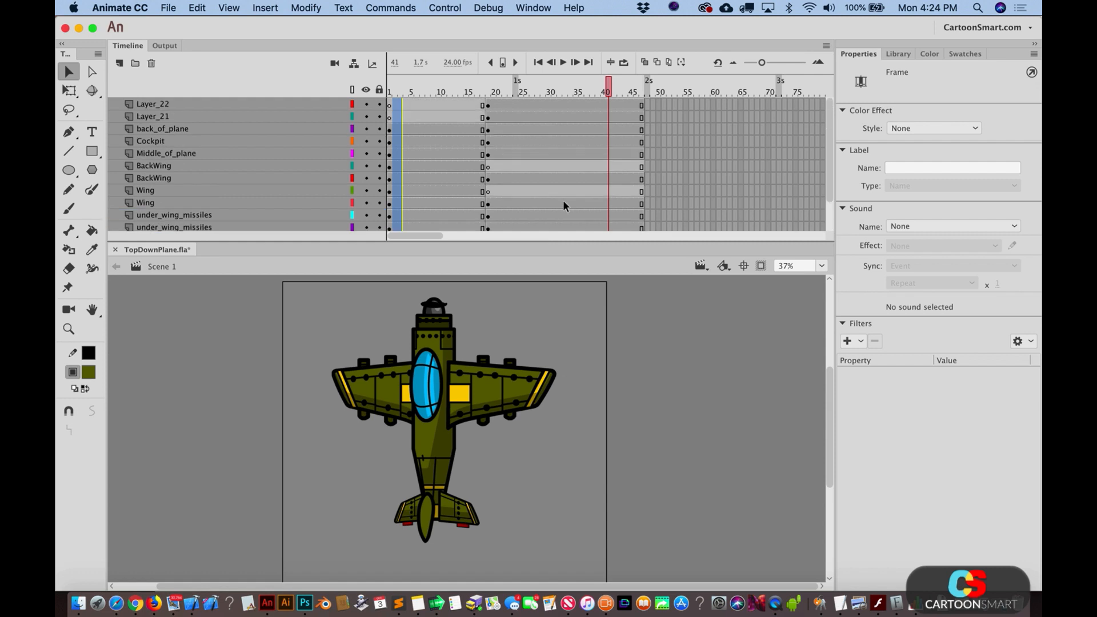
scroll(564, 200, "down", 2)
left_click(449, 334)
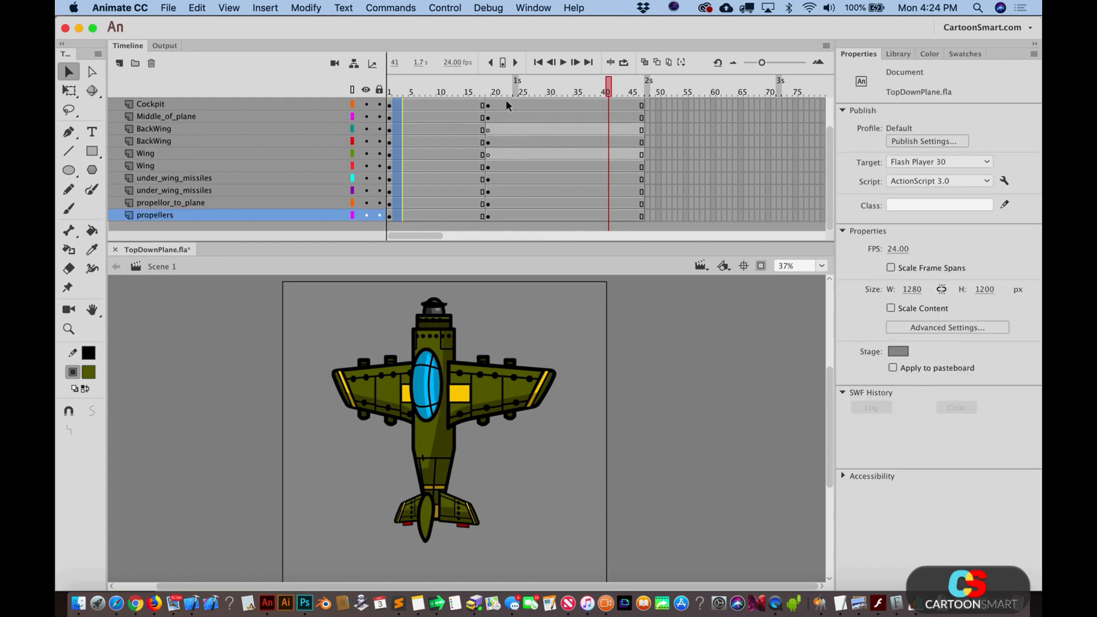
left_click(487, 86)
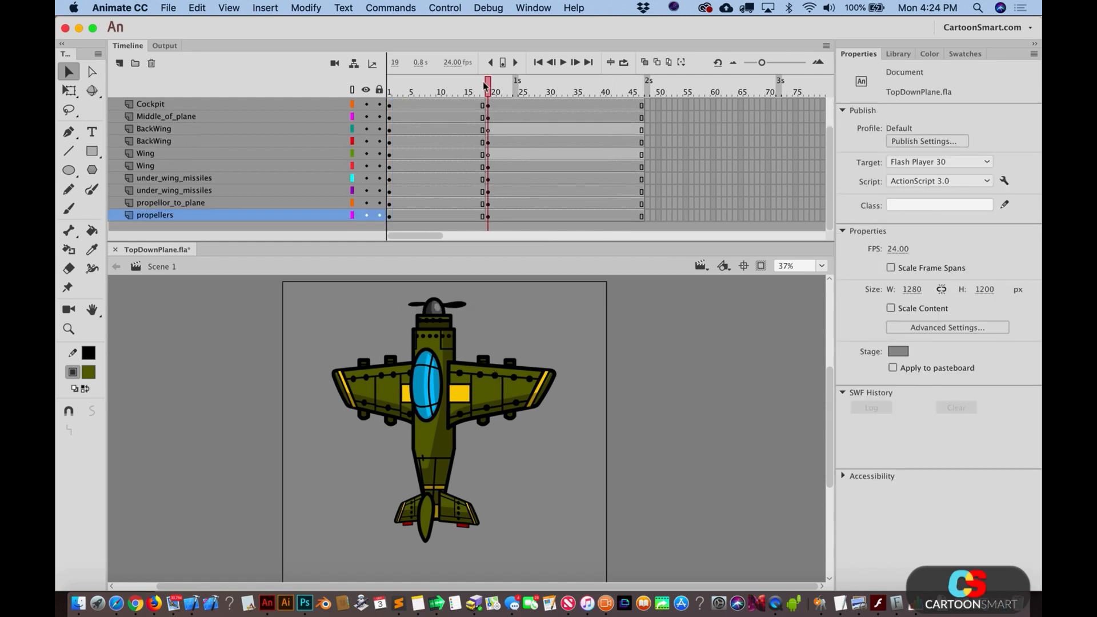
left_click_drag(484, 85, 427, 86)
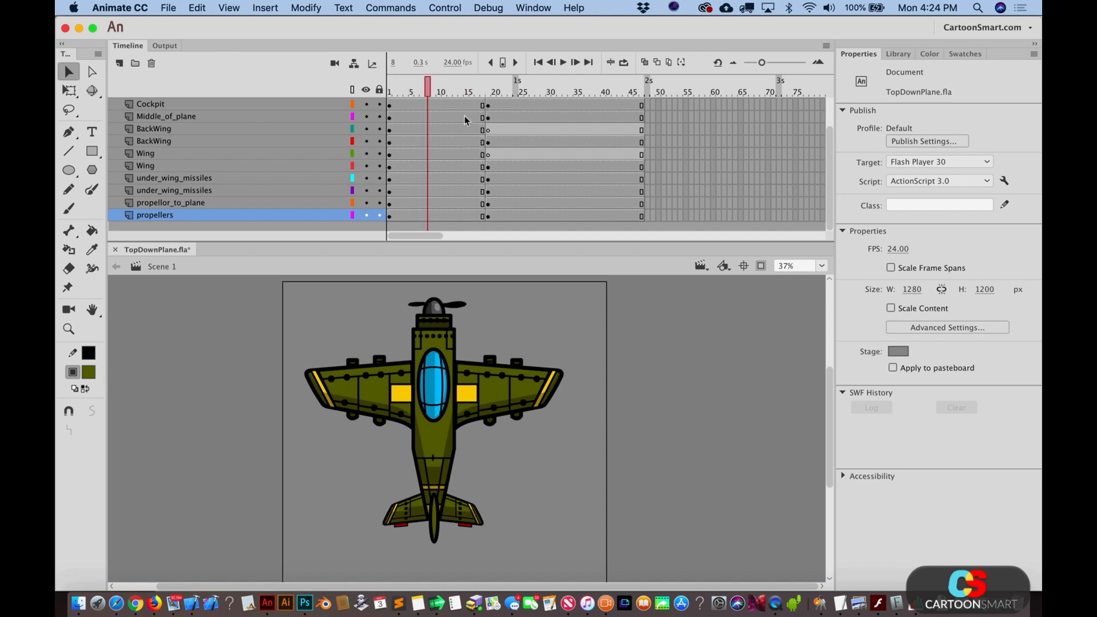
mouse_move(465, 120)
left_mouse_down()
mouse_move(483, 122)
mouse_move(451, 123)
mouse_move(501, 126)
mouse_move(466, 133)
left_mouse_up()
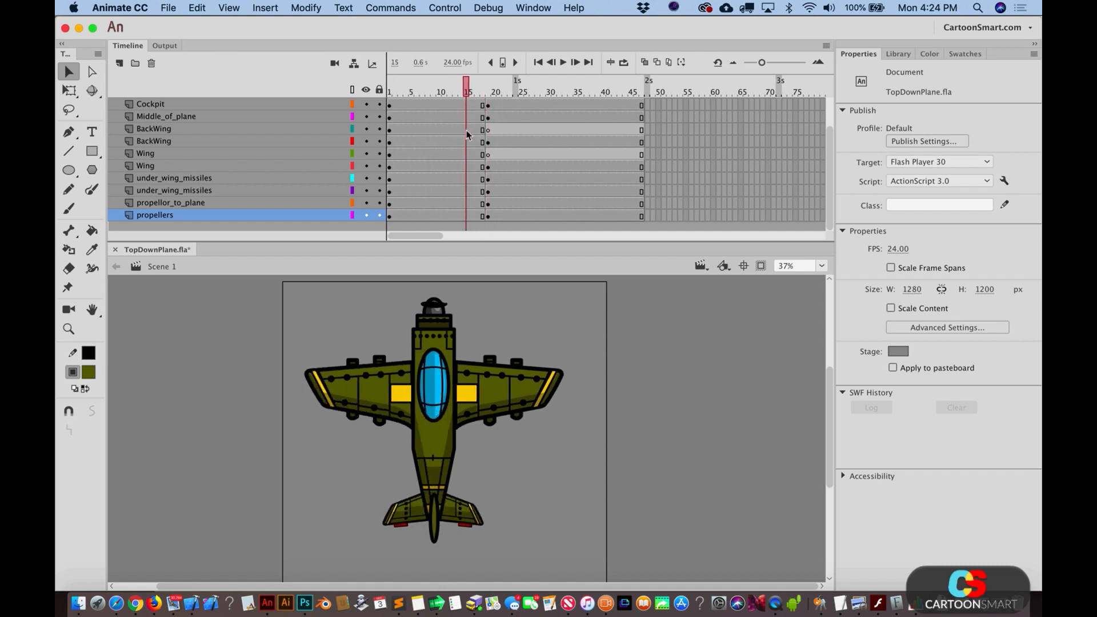
Step: Try a classic tween on the left wing's layer up to a new keyframe at frame 18 with the wing narrowed from its tip
left_click(377, 388)
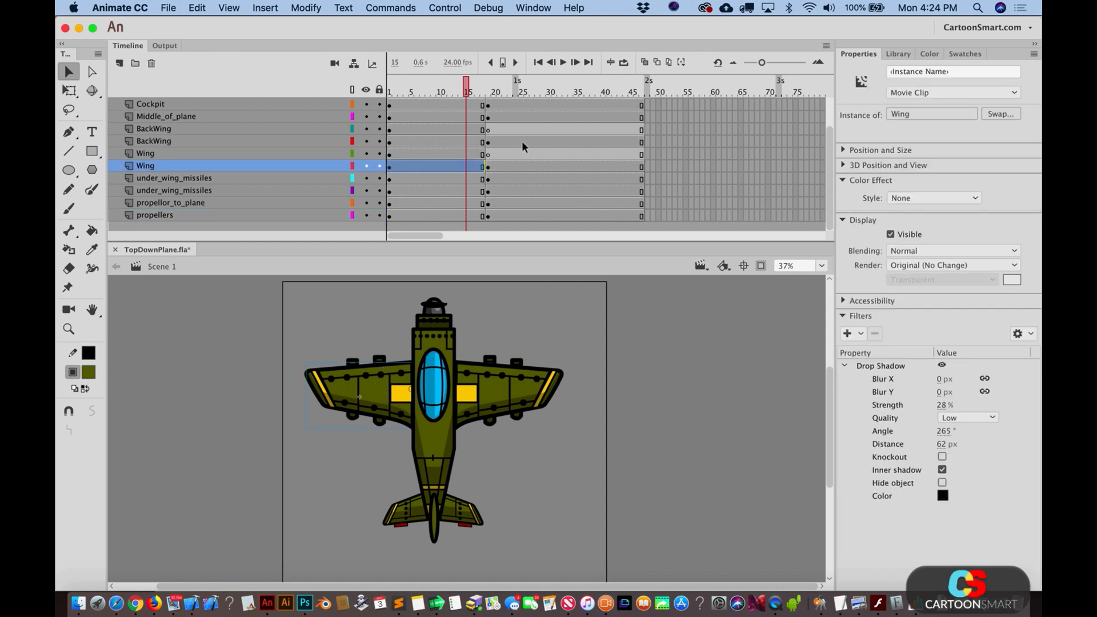
left_click(485, 166)
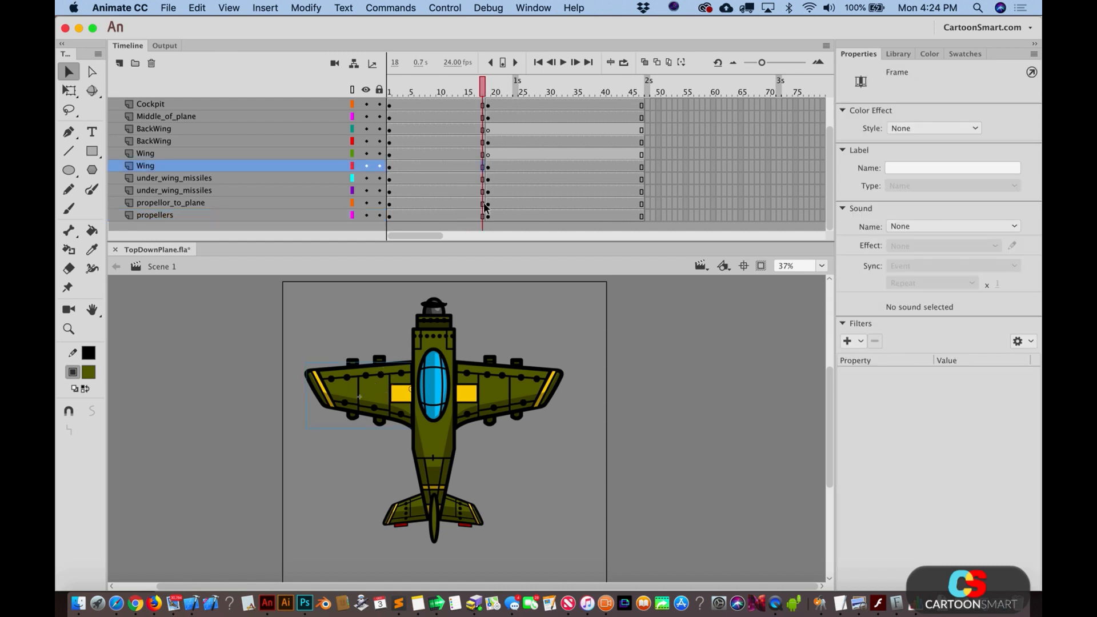
left_click(431, 167)
right_click(430, 169)
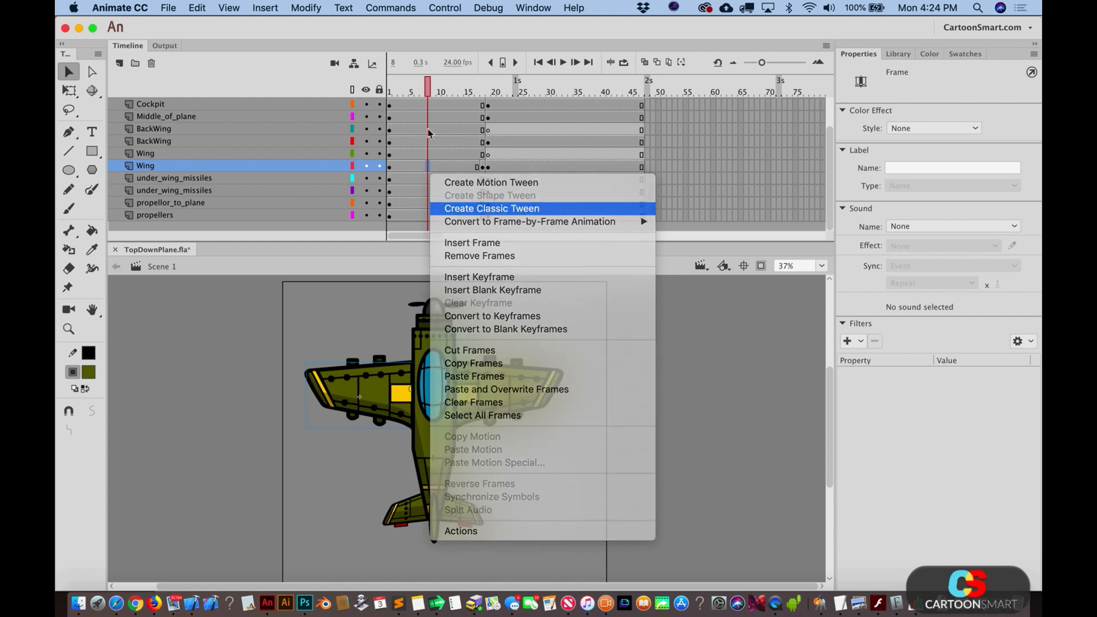
left_click(490, 208)
left_click(486, 166)
left_click(328, 400)
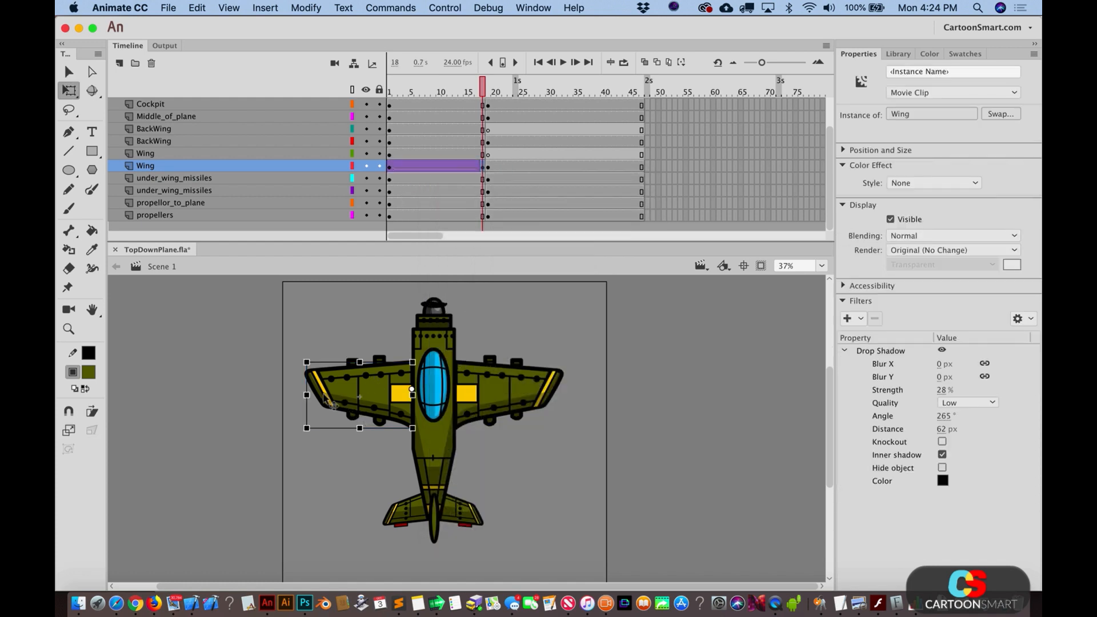
key("q")
key("v")
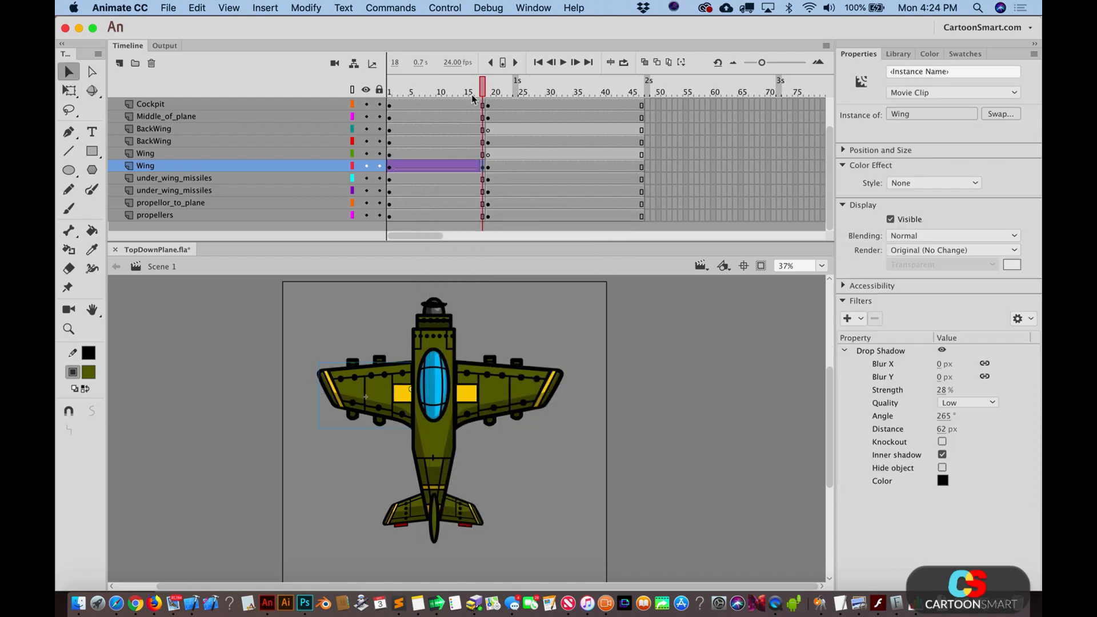
left_click_drag(472, 97, 392, 130)
Step: Undo the left wing's narrowing, its classic tween and the added keyframe at frame 18
key("super+z")
key("super+z")
key("super+z")
key("super+z")
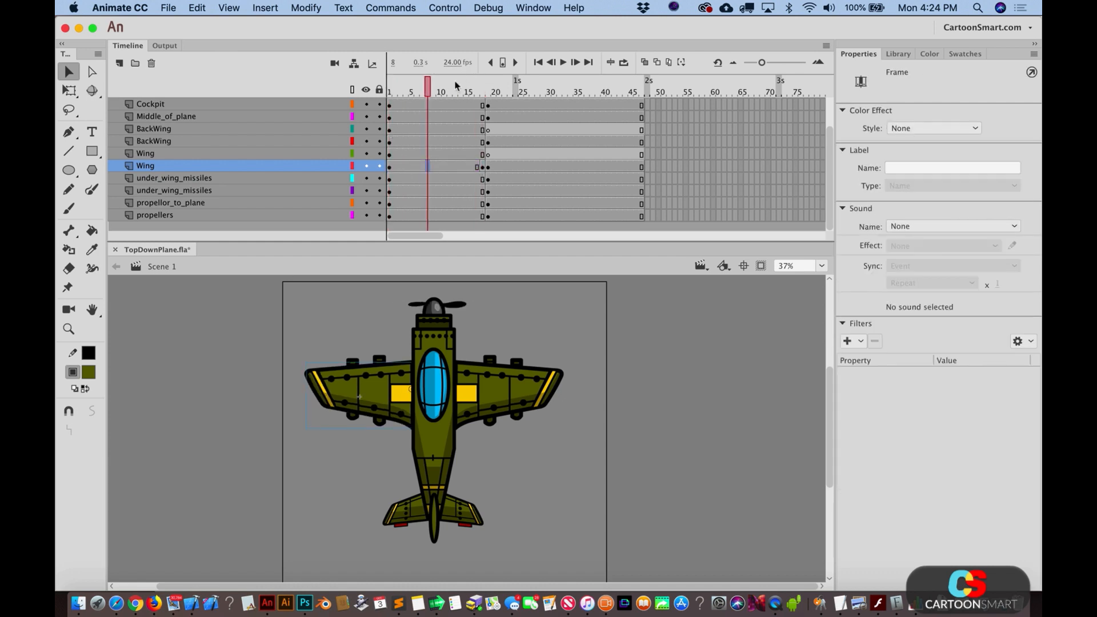
left_click_drag(457, 89, 488, 94)
key("super+z")
key("super+z")
Step: Set the left wing's Drop Shadow at frame 19 to an angle of 221° and a distance of 112 px, and compare neighbouring frames
left_click(384, 412)
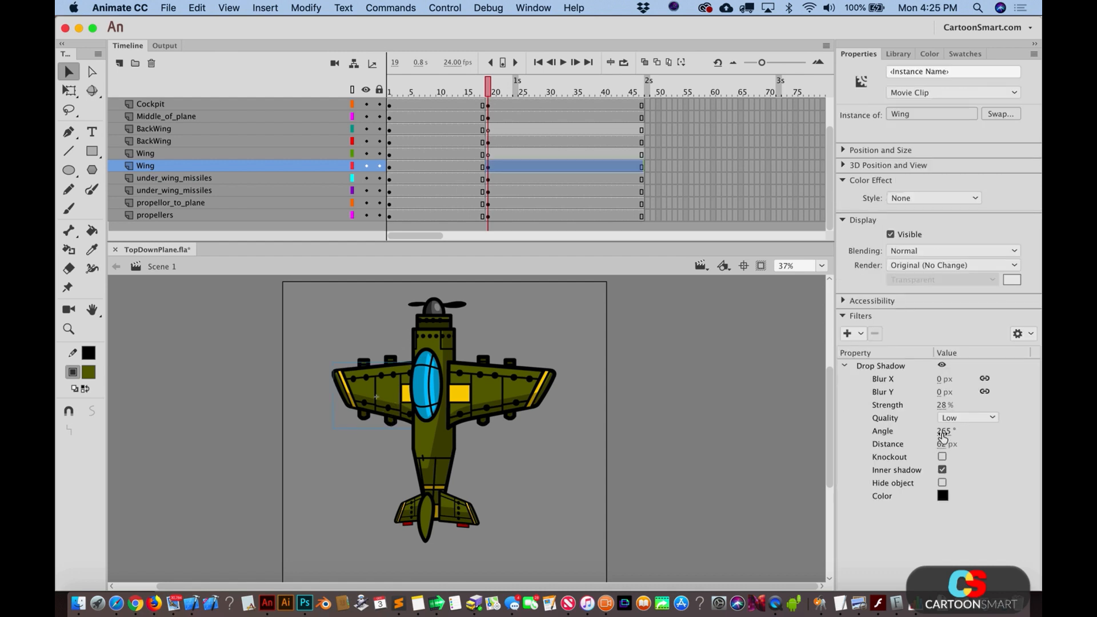
left_click_drag(943, 434, 903, 445)
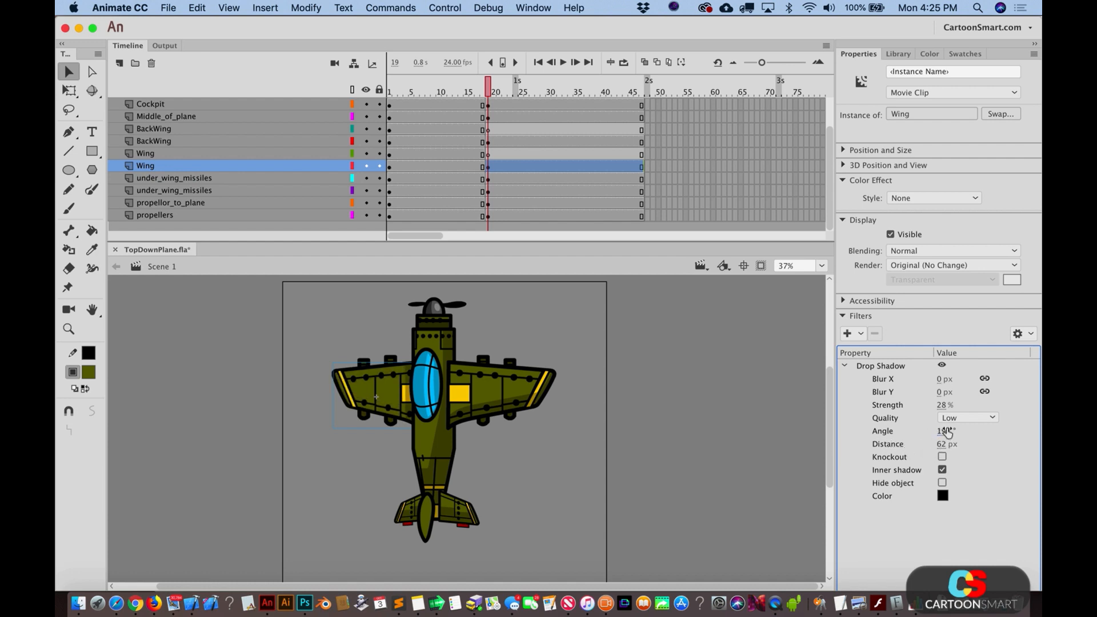
left_click_drag(943, 404, 971, 398)
key("super+z")
left_click_drag(948, 444, 962, 442)
mouse_move(479, 86)
left_mouse_down()
mouse_move(465, 87)
mouse_move(489, 90)
left_mouse_up()
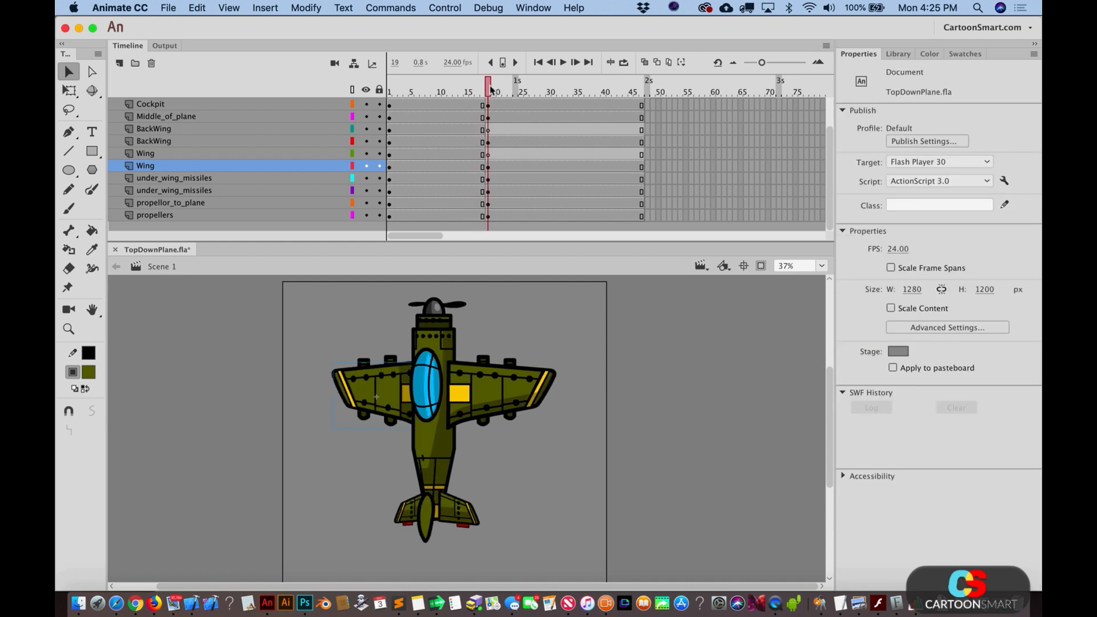
left_click(380, 394)
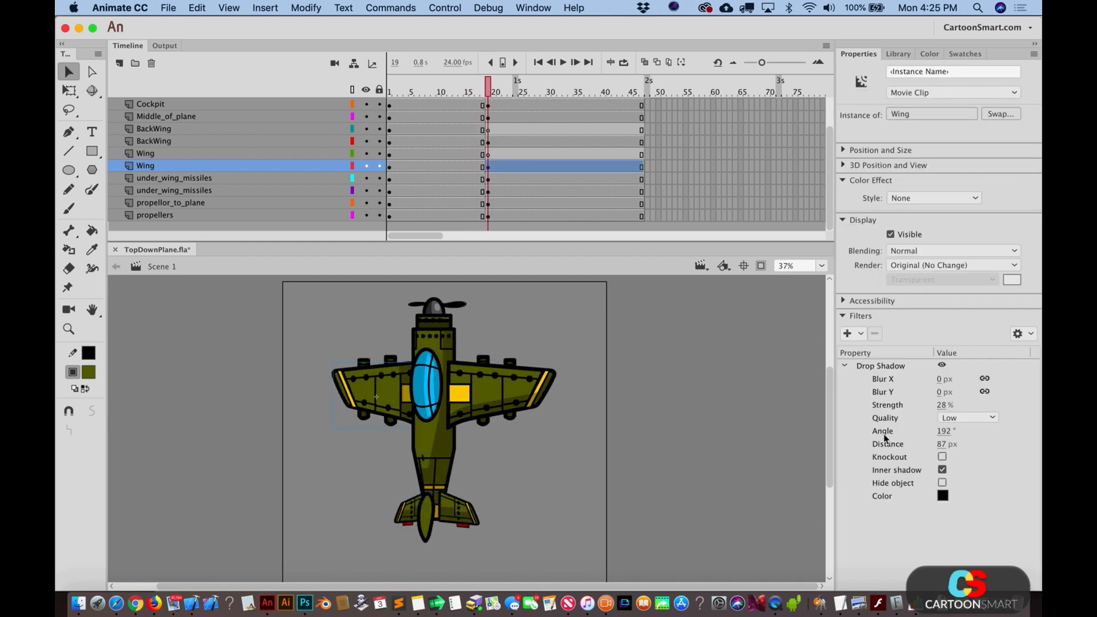
left_click_drag(944, 435, 965, 431)
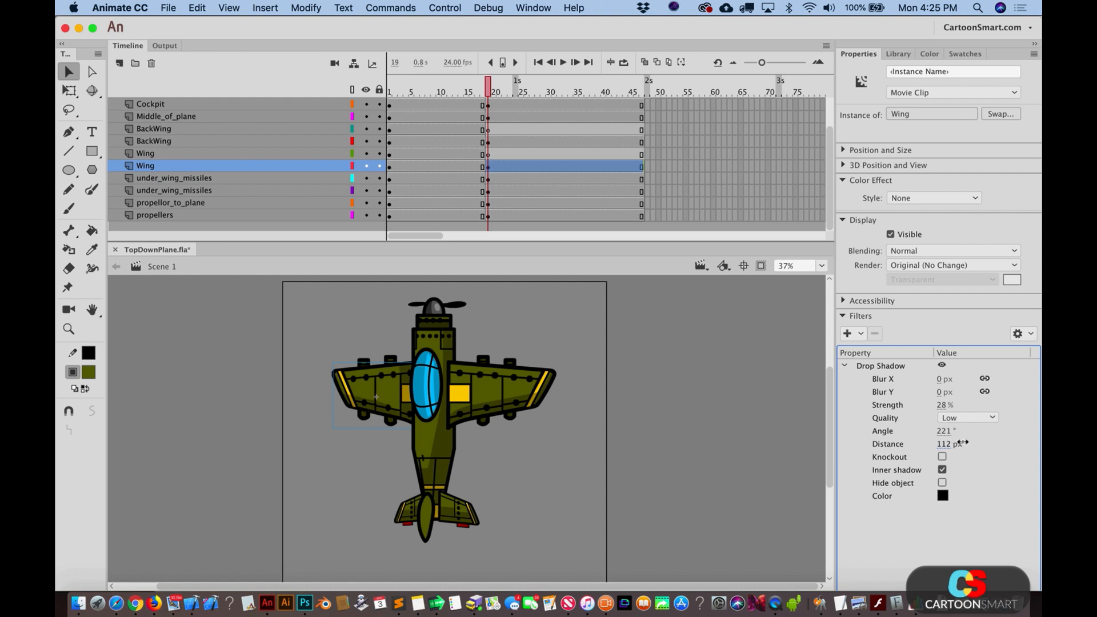
left_click_drag(479, 94, 494, 93)
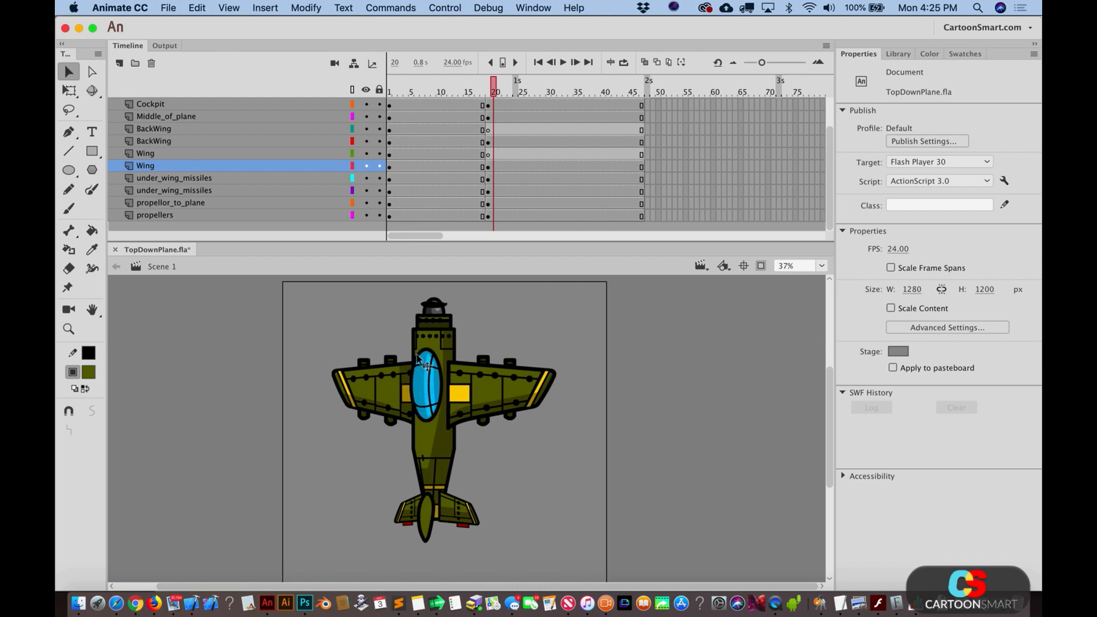
mouse_move(494, 90)
left_mouse_down()
mouse_move(482, 89)
mouse_move(491, 95)
left_mouse_up()
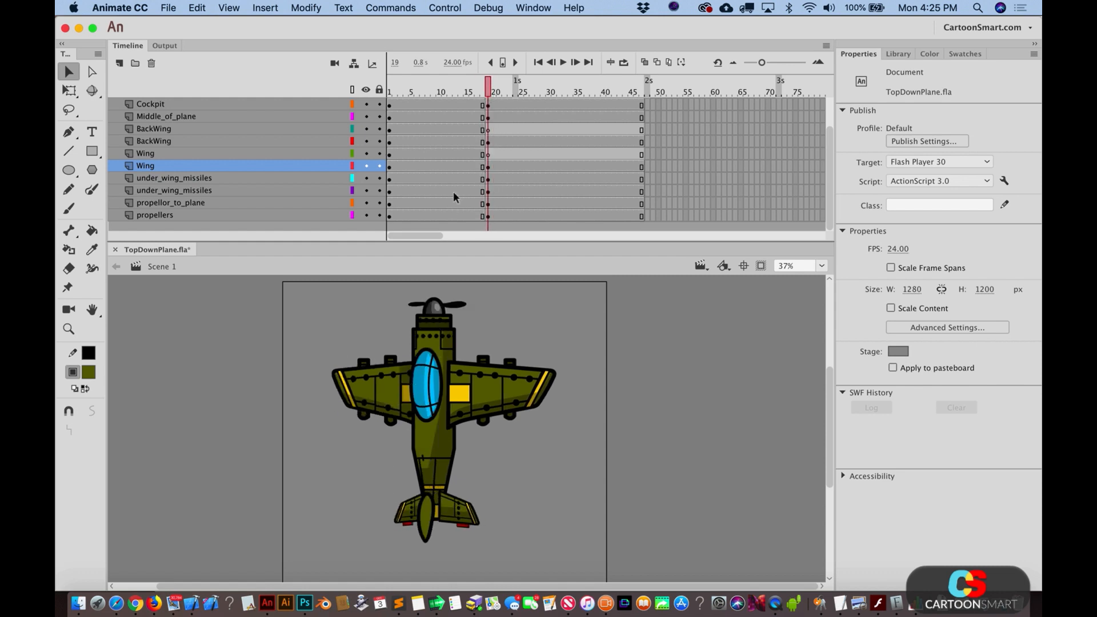
Step: Insert keyframes at frame 33 on all layers
scroll(482, 204, "up", 3)
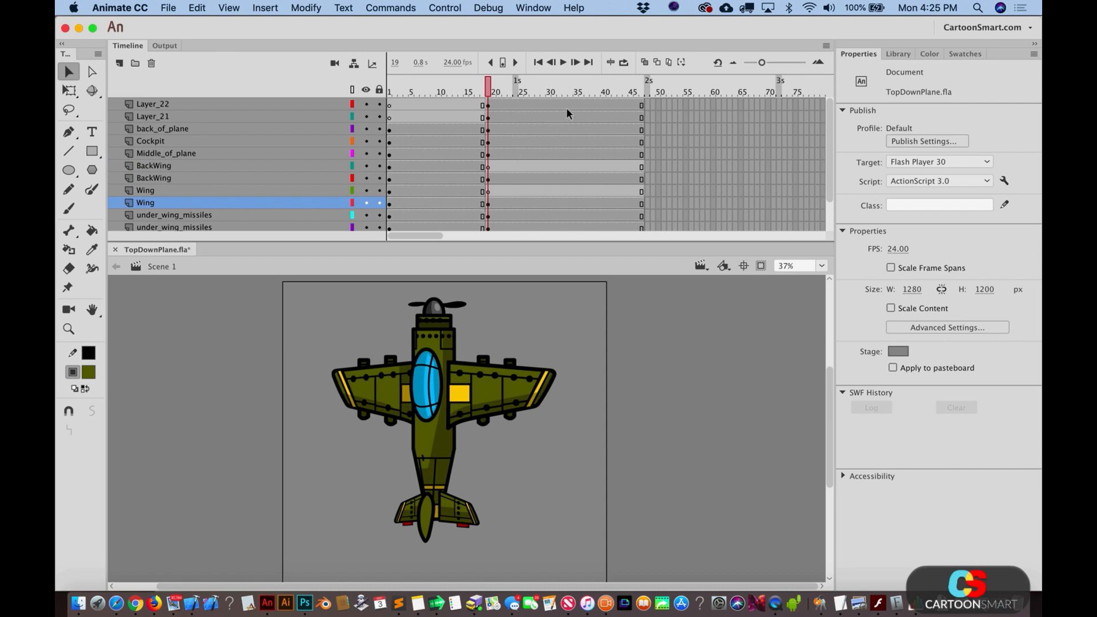
left_click_drag(566, 113, 564, 279)
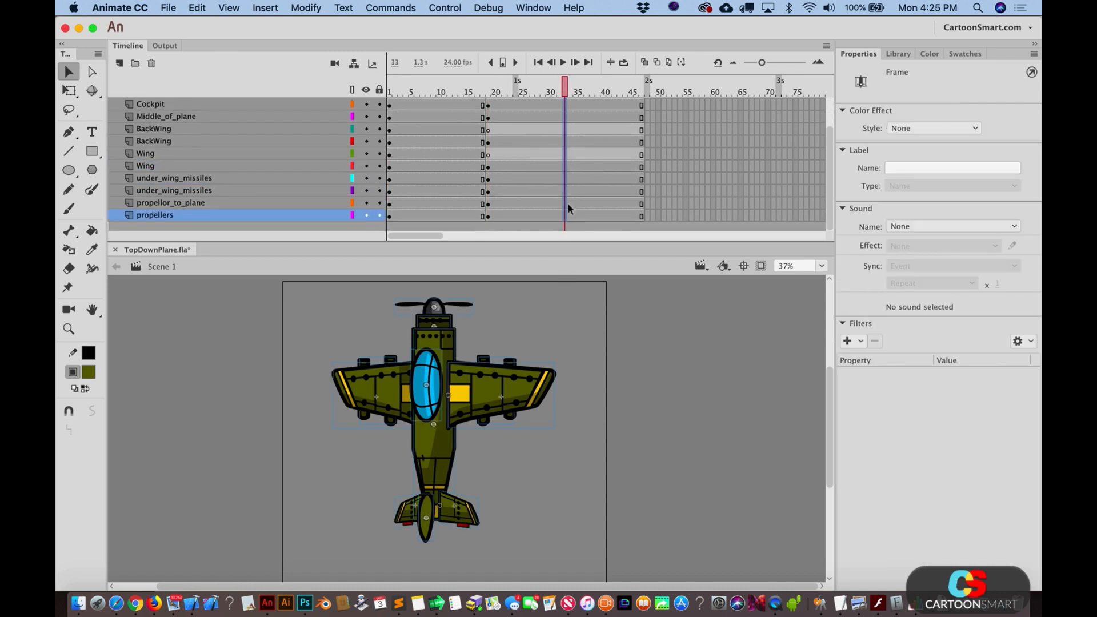
key("F6")
Step: Narrow the left wing from its tip at frame 33 and shift its under-wing missiles slightly inward
left_click(353, 444)
left_click(407, 410)
key("q")
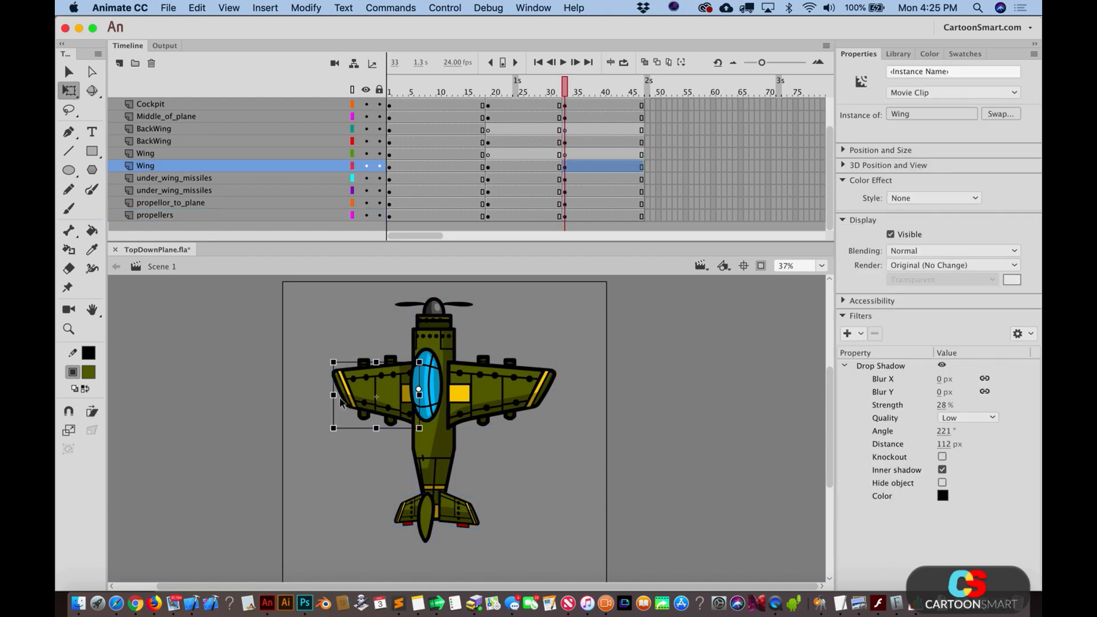
left_click_drag(337, 395, 348, 394)
key("v")
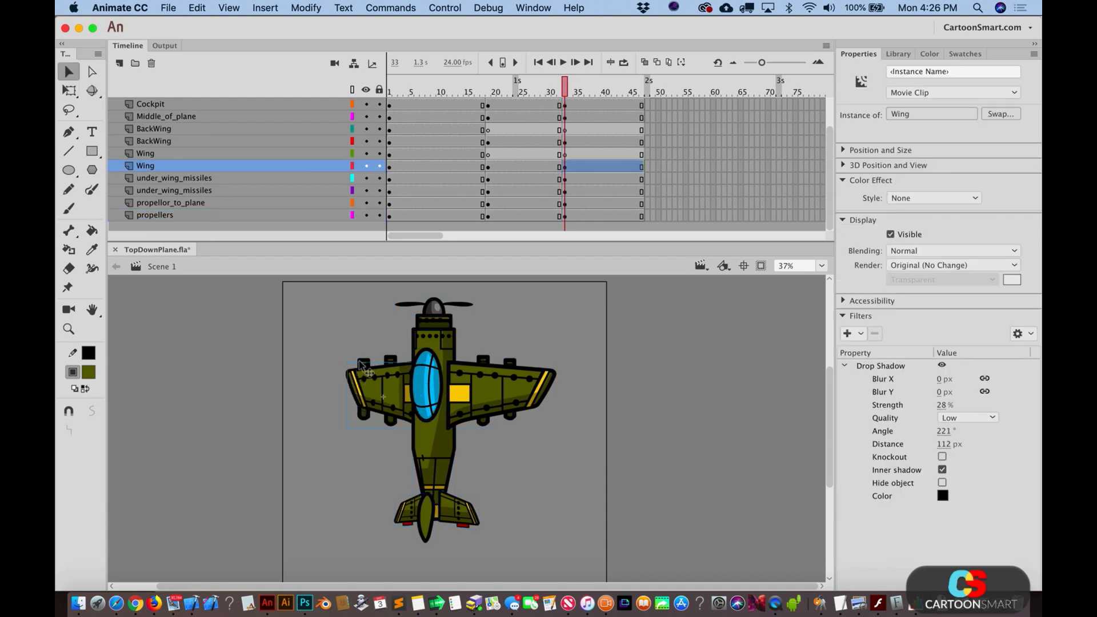
left_click(359, 361)
Step: Shift the entire plane left by two large nudges at frame 33 and compare it with the preceding frames
left_click(497, 384)
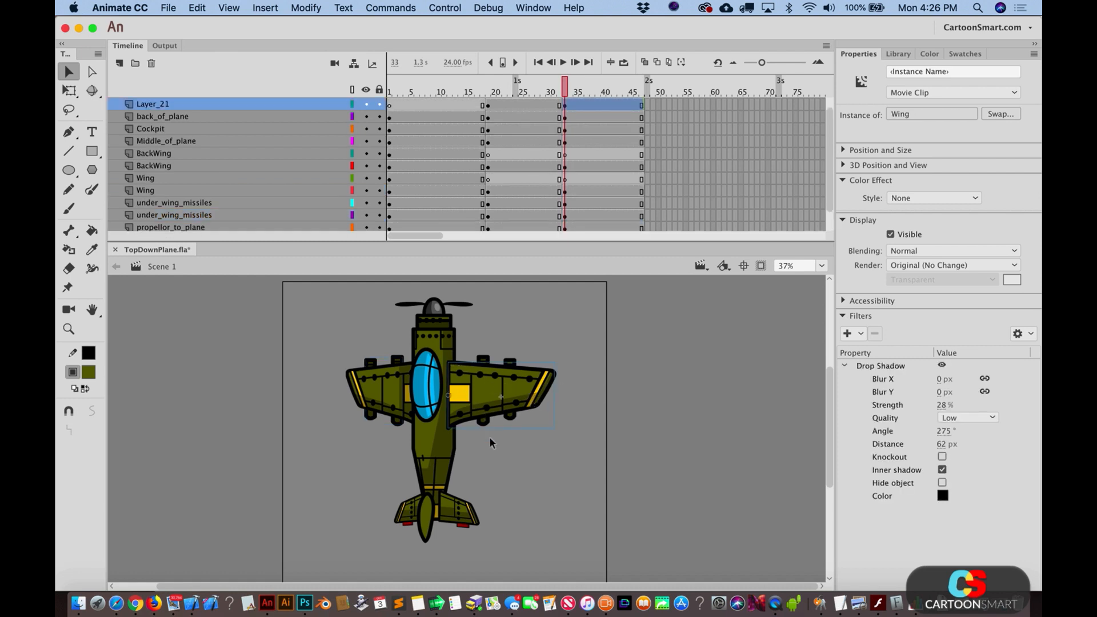
key("super+a")
key("shift+Left")
key("shift+Left")
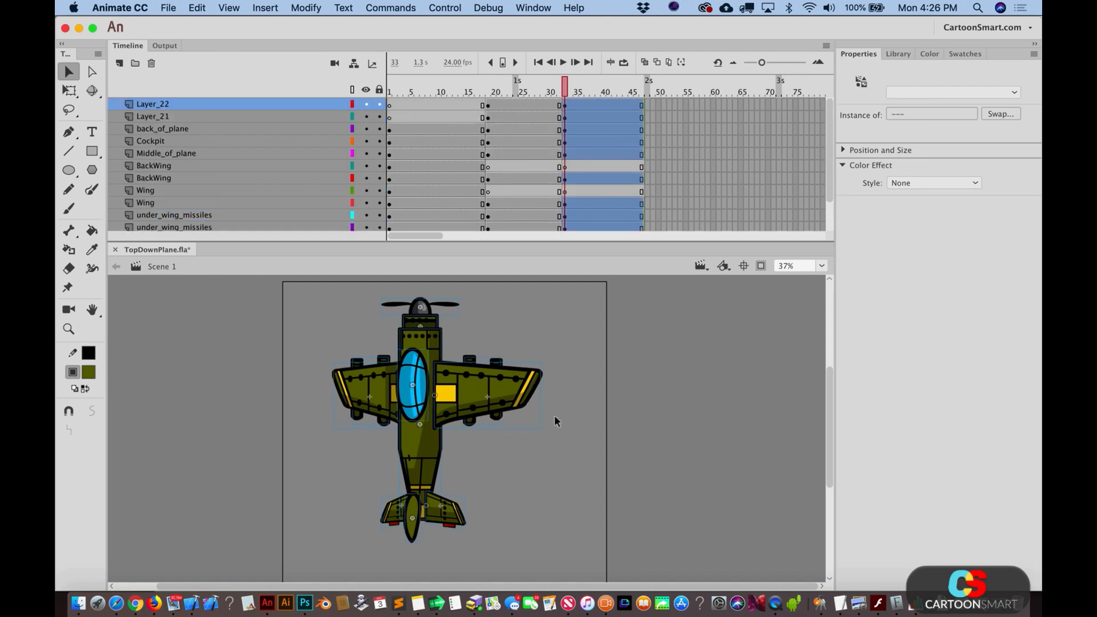
left_click(554, 417)
left_click_drag(562, 84, 567, 84)
Step: Narrow the right wing from its tip and stretch it vertically at frame 33, checking it against neighbouring frames
left_click(474, 400)
key("q")
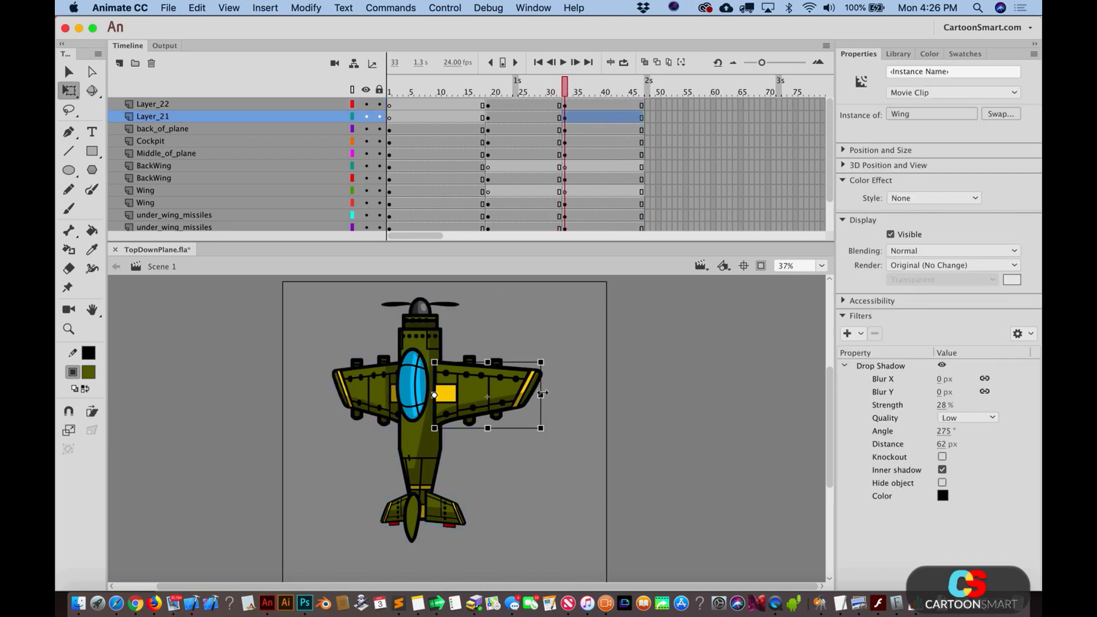
left_click_drag(543, 393, 534, 393)
left_click_drag(484, 363, 484, 357)
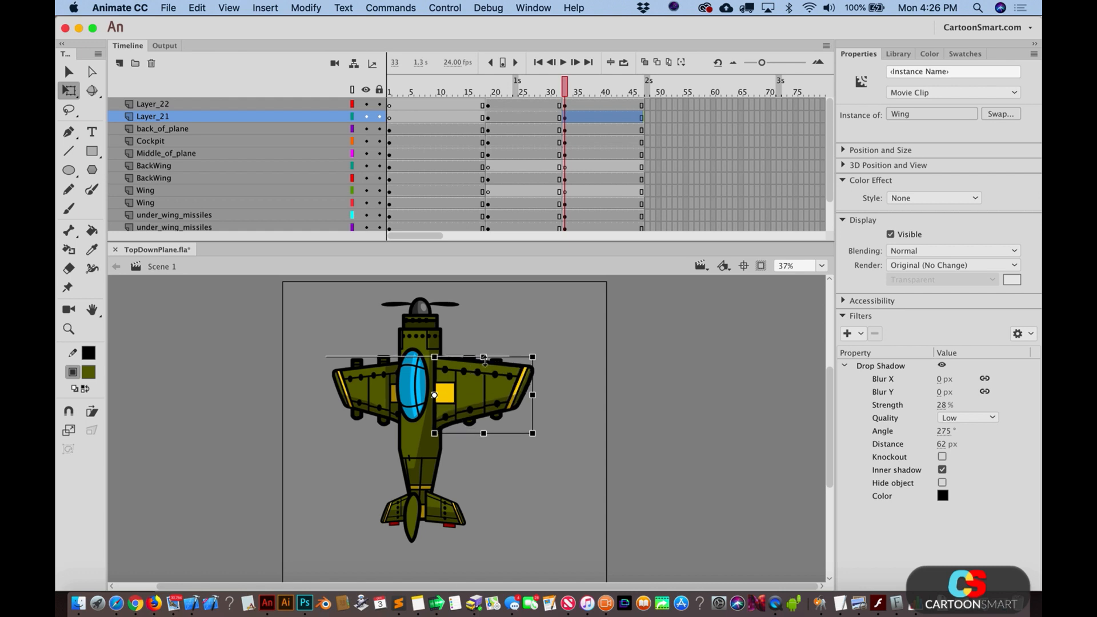
key("v")
left_click(563, 387)
key(".")
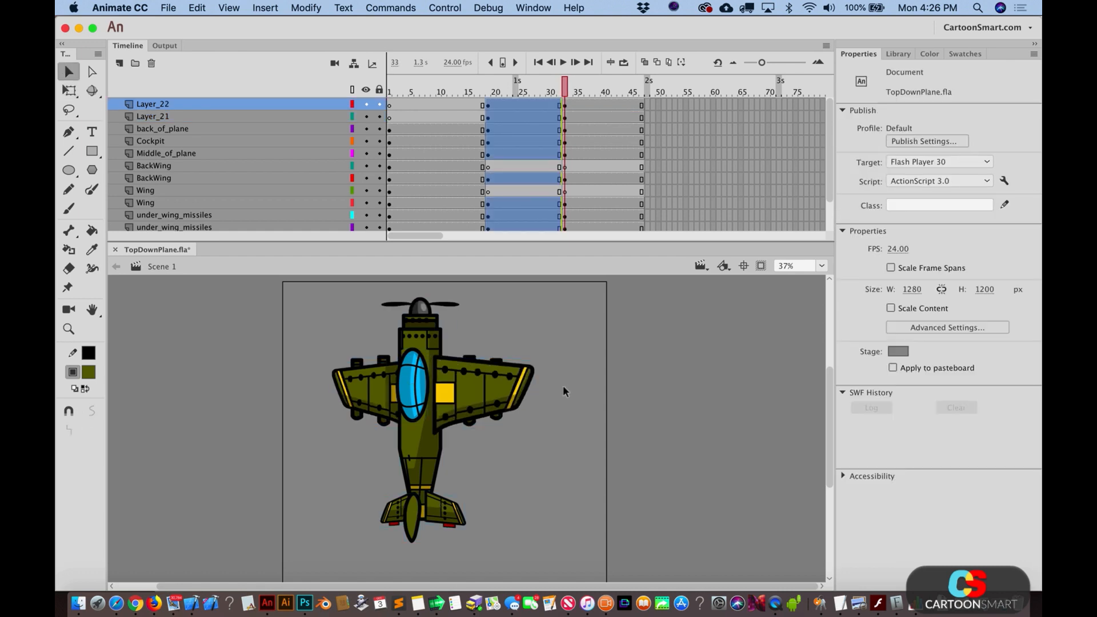
key(".")
Step: Stretch the right wing's under-wing missiles vertically at frame 33 to match the taller wing
left_click(469, 354)
left_click(497, 426)
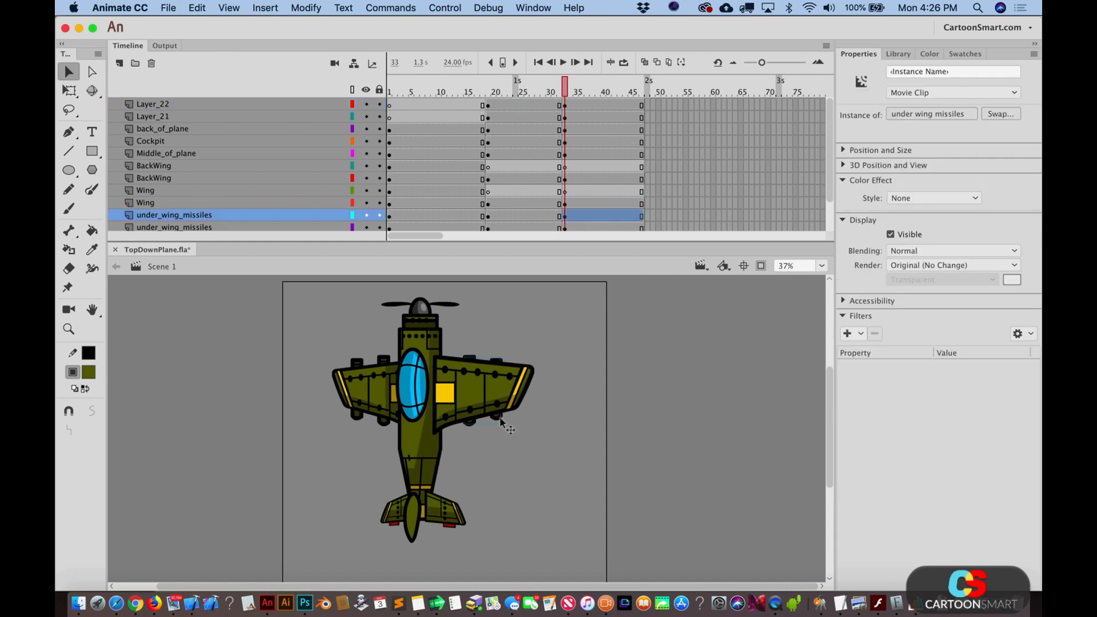
key("q")
left_click_drag(483, 358, 482, 354)
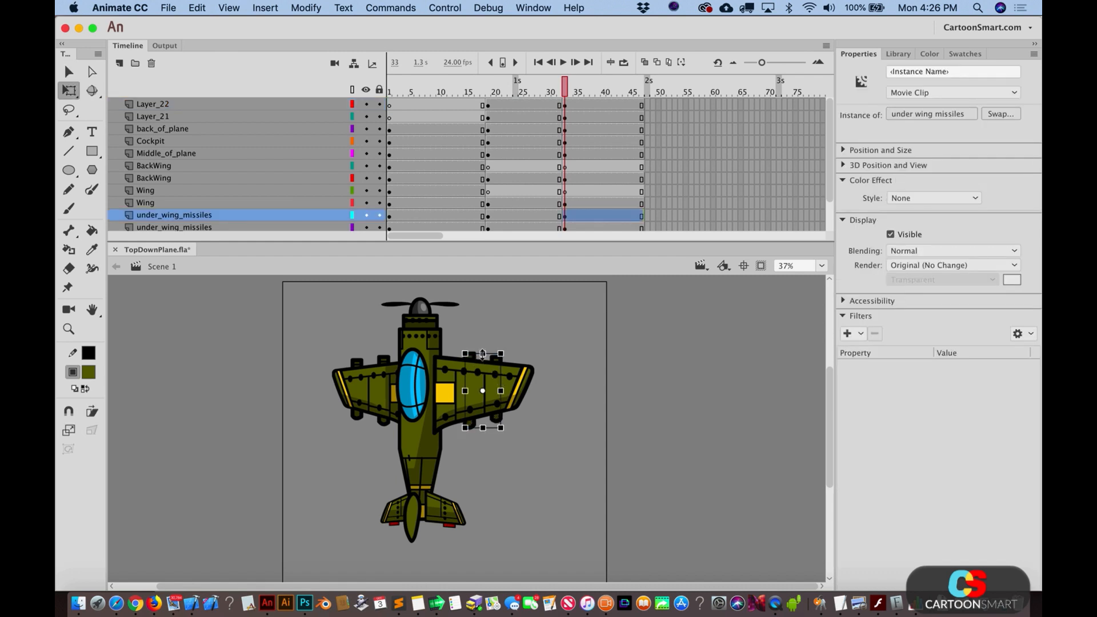
Step: Shift the cockpit slightly left at frame 33, comparing the pose with frame 32
key("v")
left_click(481, 356)
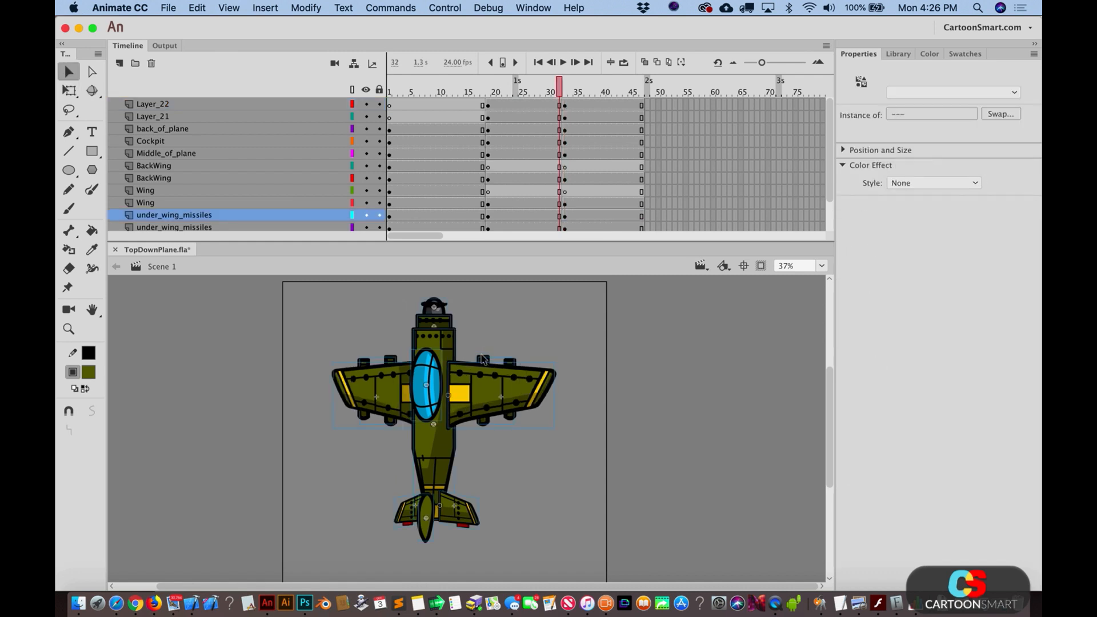
left_click(482, 358)
left_click(481, 358)
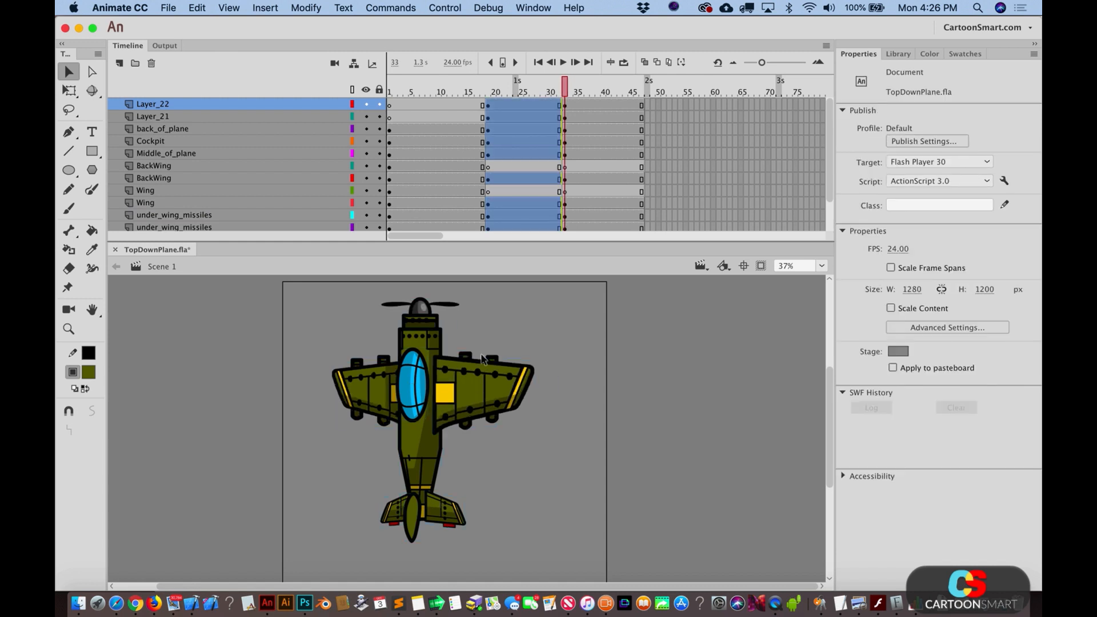
left_click(412, 367)
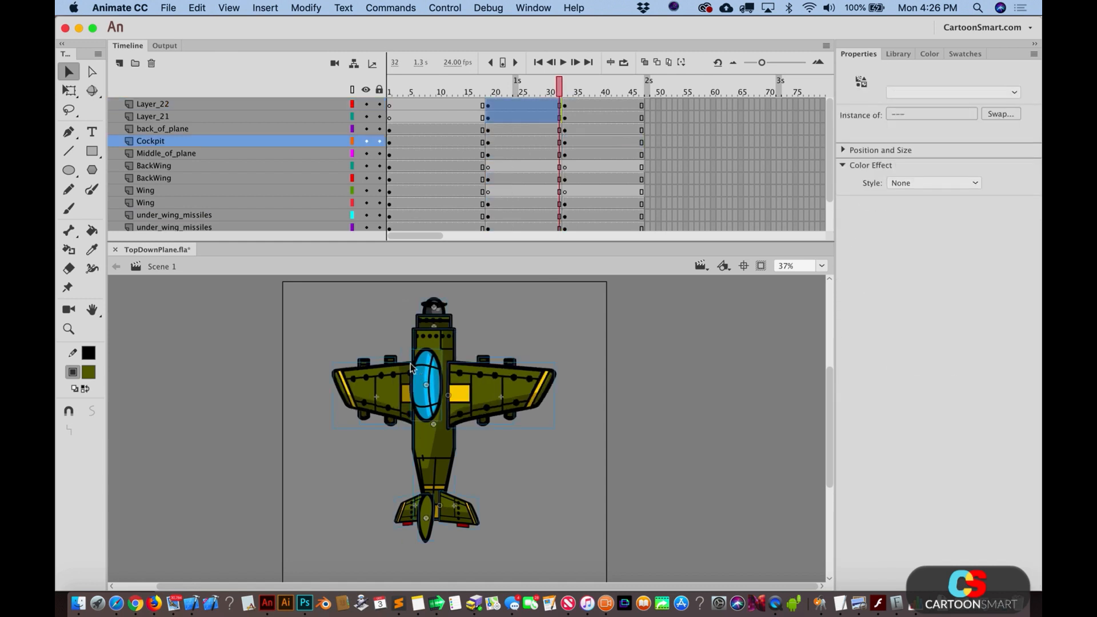
key(".")
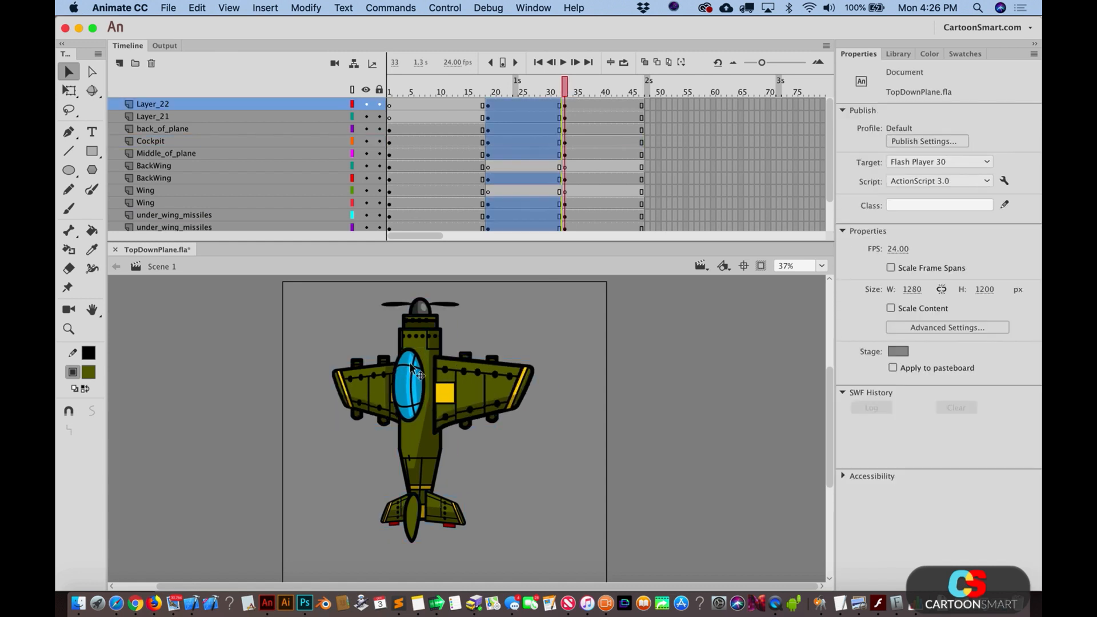
Step: Narrow the left and right tail wings slightly from their tips at frame 33
left_click(391, 515)
key("q")
left_click_drag(381, 512, 387, 513)
key("v")
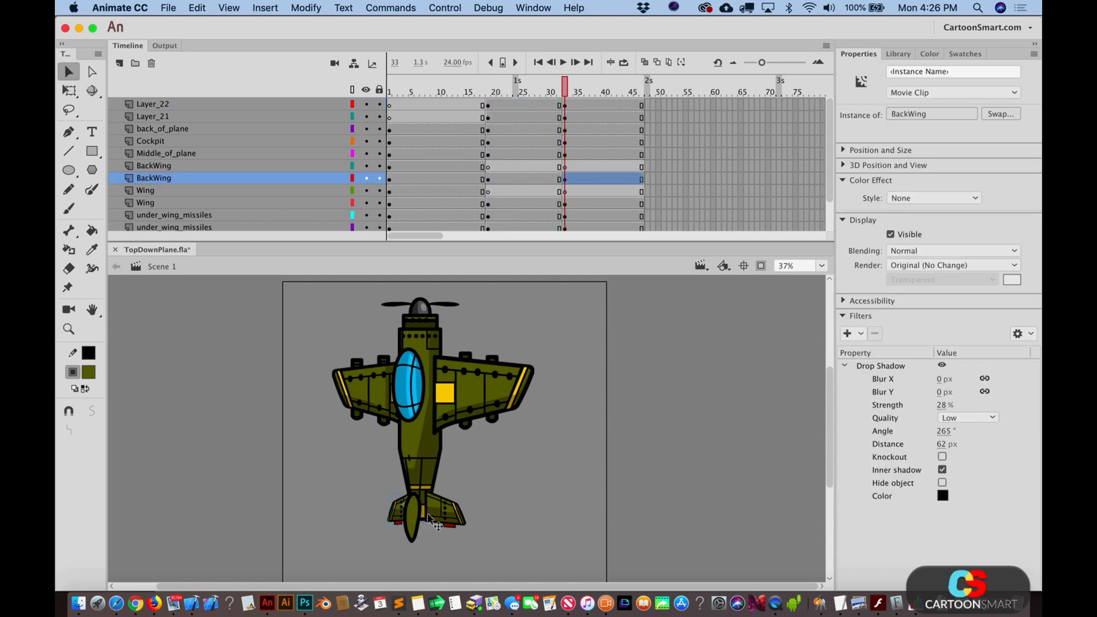
left_click(440, 513)
key("q")
left_click_drag(461, 514, 455, 513)
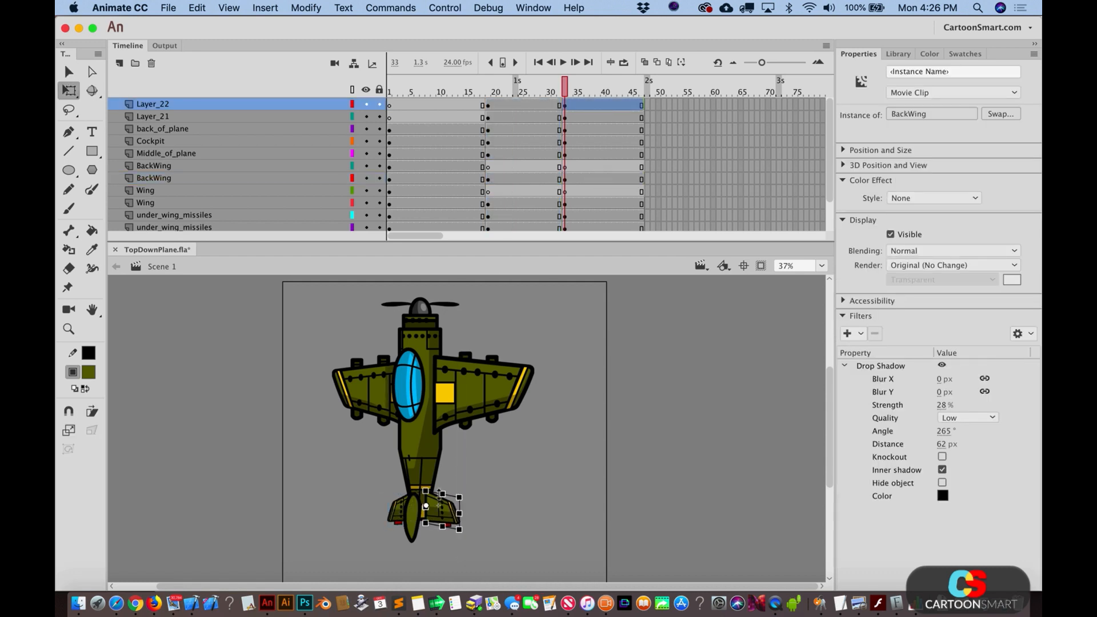
key("v")
Step: Widen the tail fin slightly at frame 33 and shift it left by three small nudges
left_click(413, 519)
key("q")
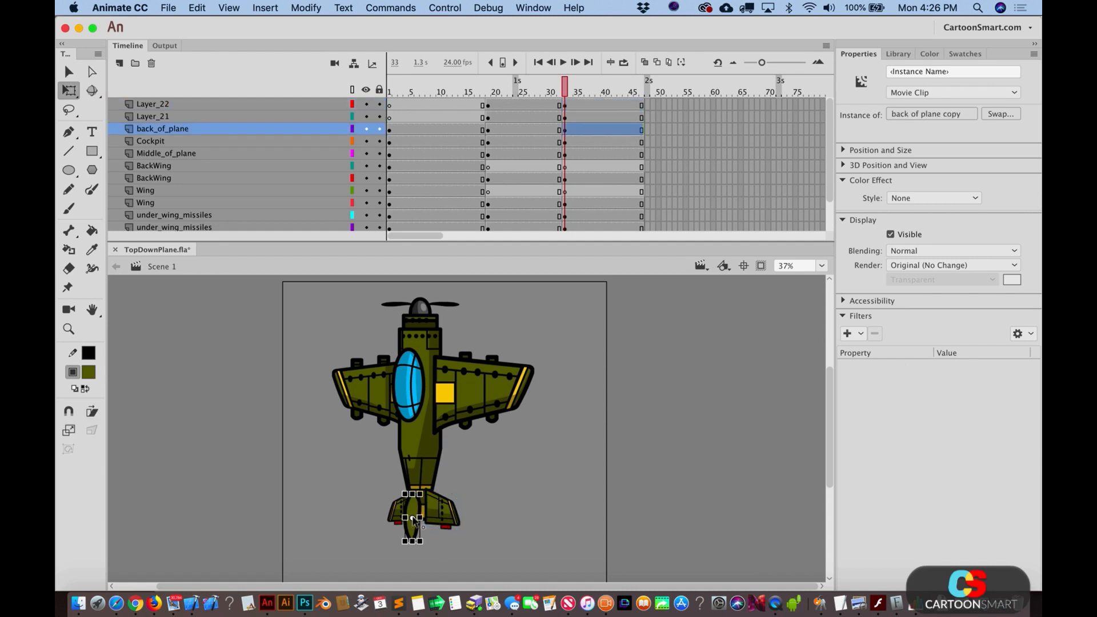
left_click_drag(405, 517, 402, 517)
key("Left")
key("Left")
key("Left")
key("v")
left_click(539, 443)
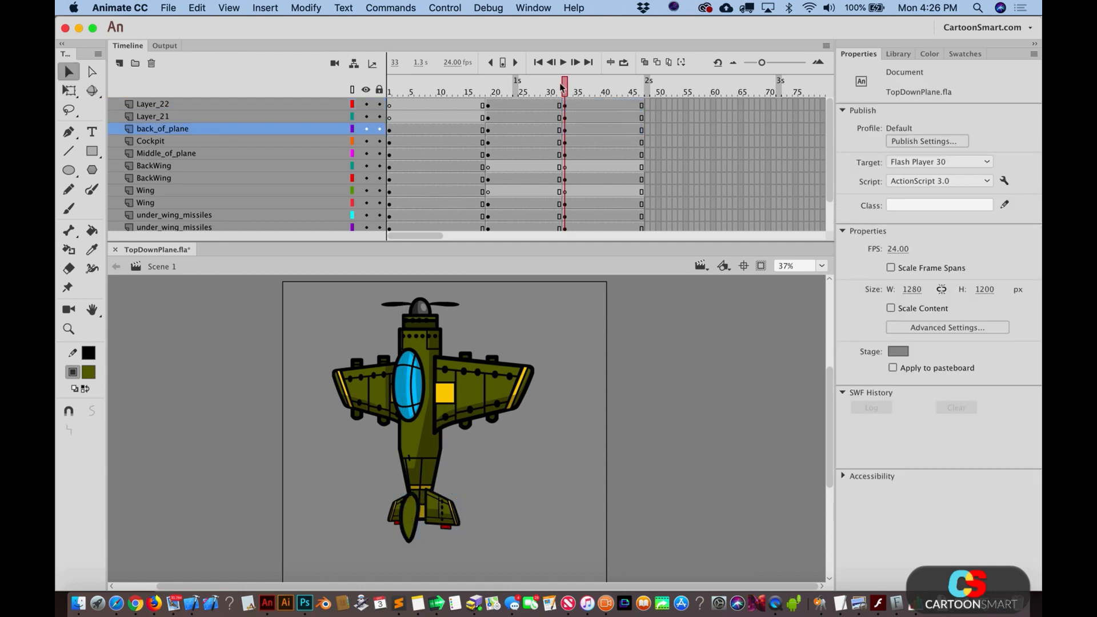
Step: Shift the entire plane left by three large nudges at frame 33 after comparing it with frame 32
left_click_drag(560, 83, 565, 82)
key("super+a")
key("shift+Left")
key("shift+Left")
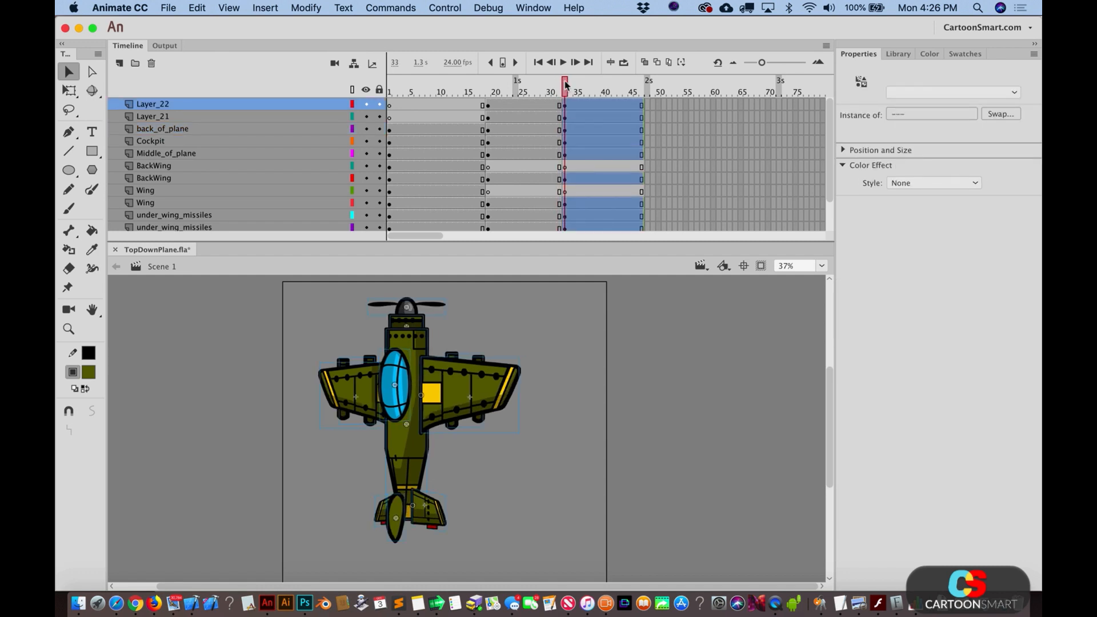
key("shift+Left")
Step: Create classic tweens between frames 19 and 33 on the layers Layer_22 through Middle_of_plane and on the lower BackWing layer
left_click(531, 128)
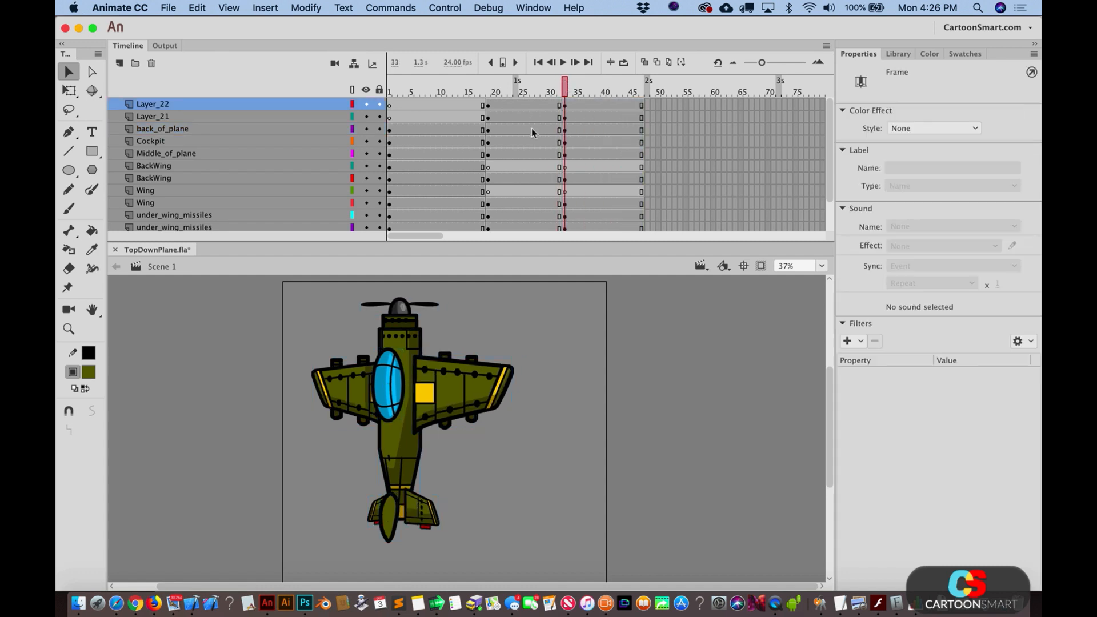
right_click(530, 153)
left_click(565, 192)
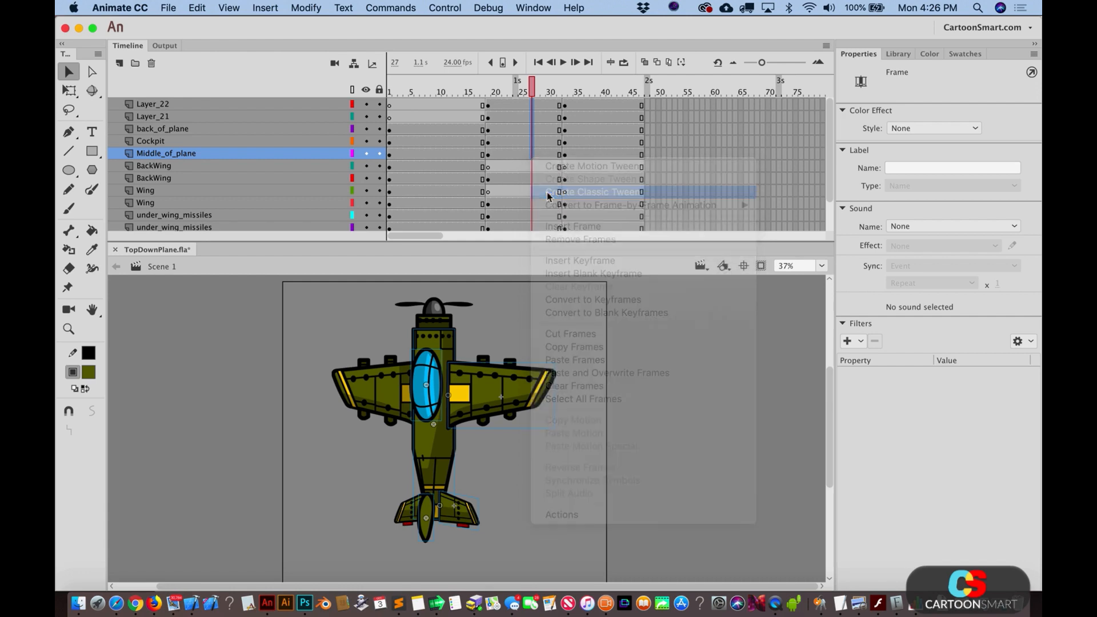
left_click(532, 178)
right_click(532, 179)
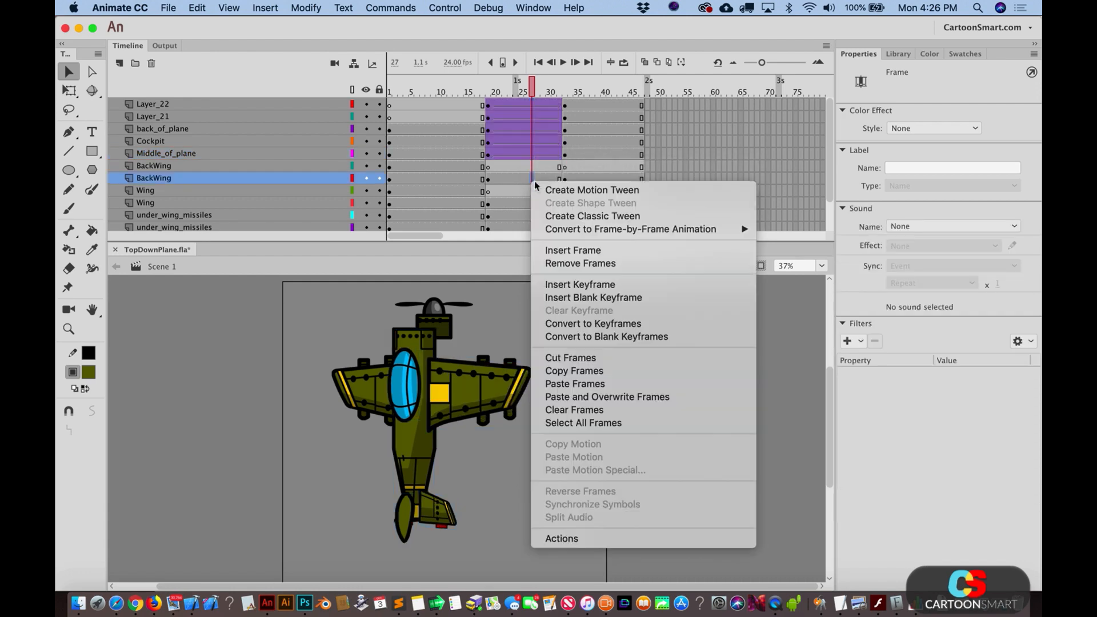
left_click(551, 216)
Step: Create classic tweens between frames 19 and 33 on the layers from the lower Wing down to propellers
scroll(531, 163, "down", 1)
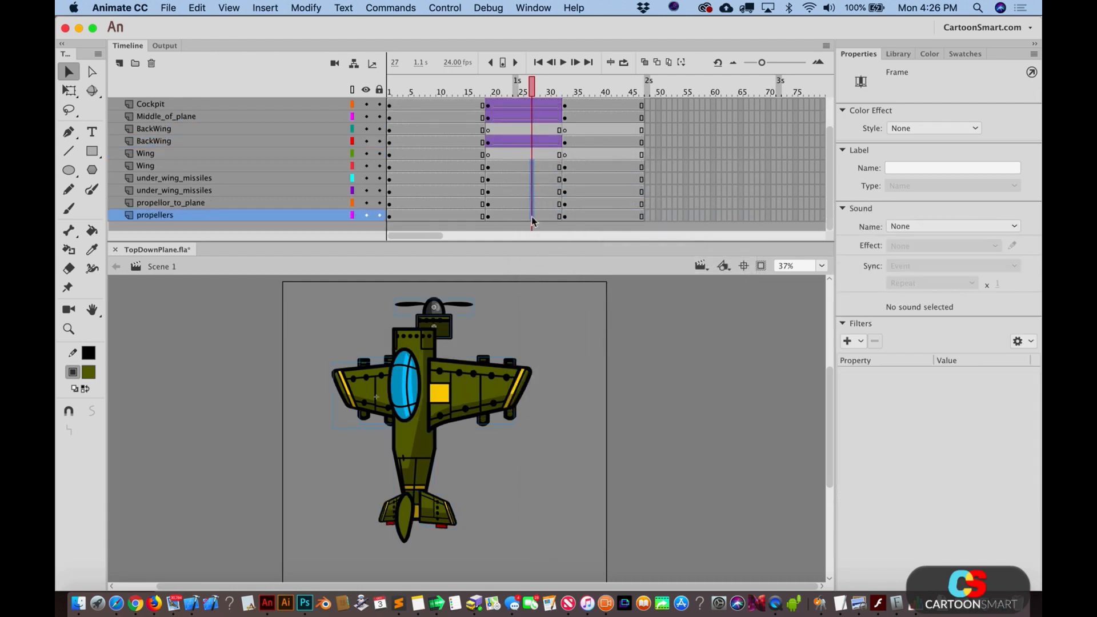
right_click(532, 220)
left_click(549, 253)
scroll(546, 197, "up", 2)
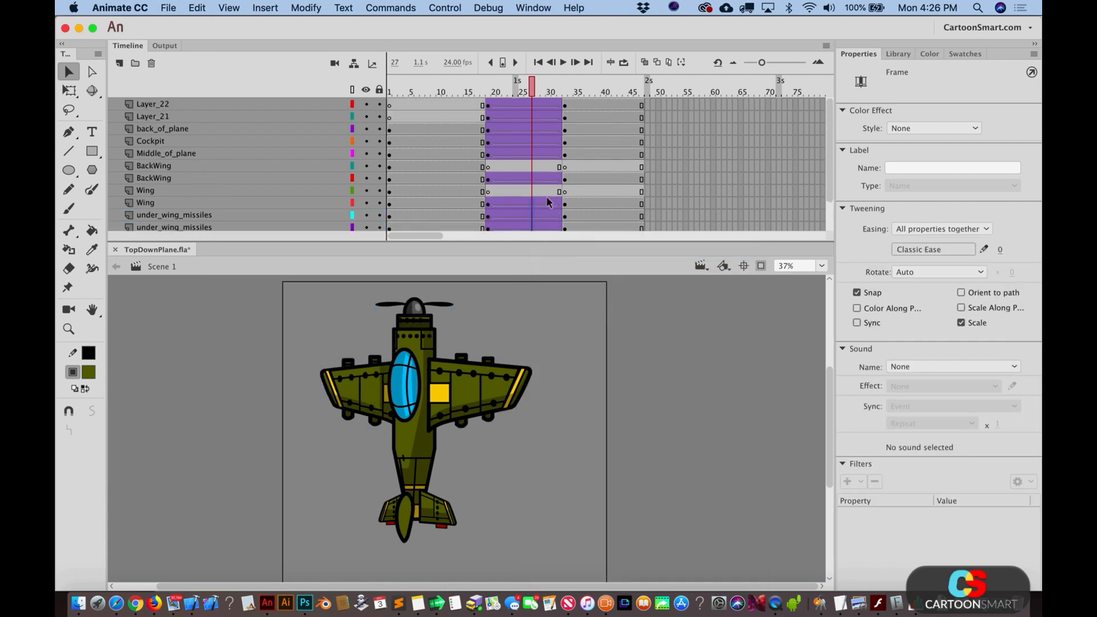
Step: Set the classic ease to 100 out for the tweens on the layers from the lower Wing to propellers
left_click(657, 126)
left_click_drag(526, 104, 532, 320)
left_click(603, 206)
left_click(532, 215)
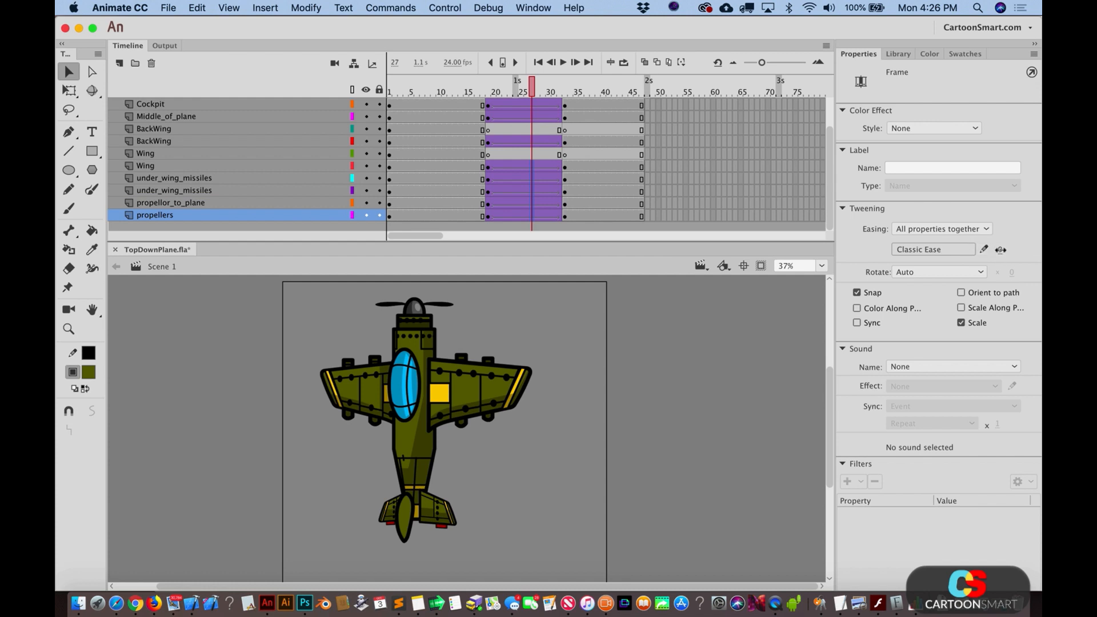
left_click_drag(1000, 250, 1029, 251)
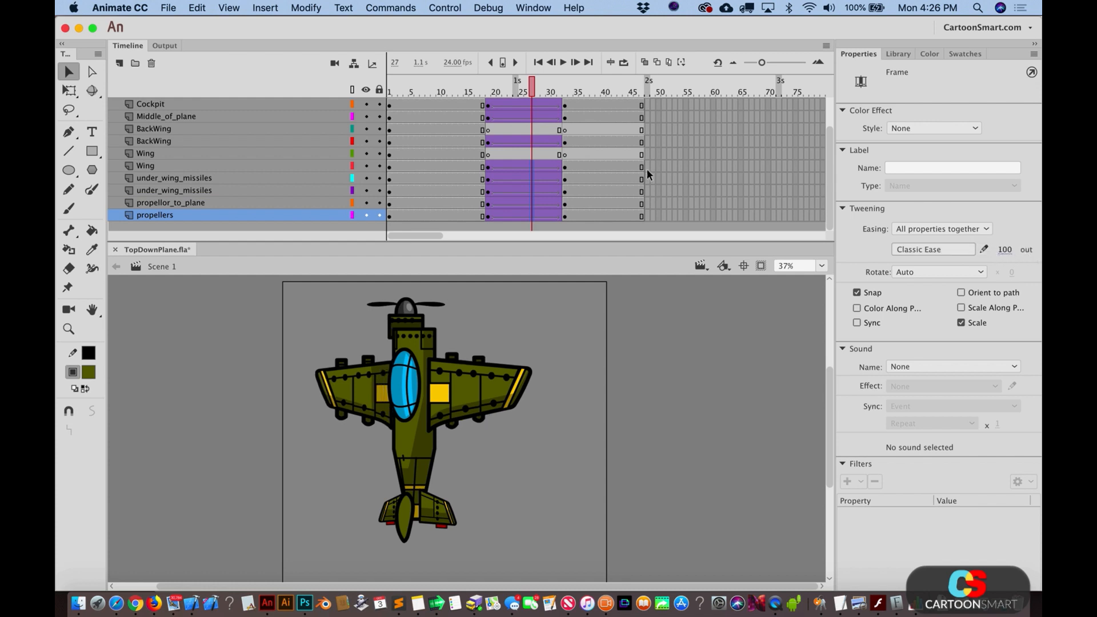
Step: Set the classic ease to 100 out for the lower BackWing tween and the tweens from Layer_22 to Middle_of_plane
left_click(536, 141)
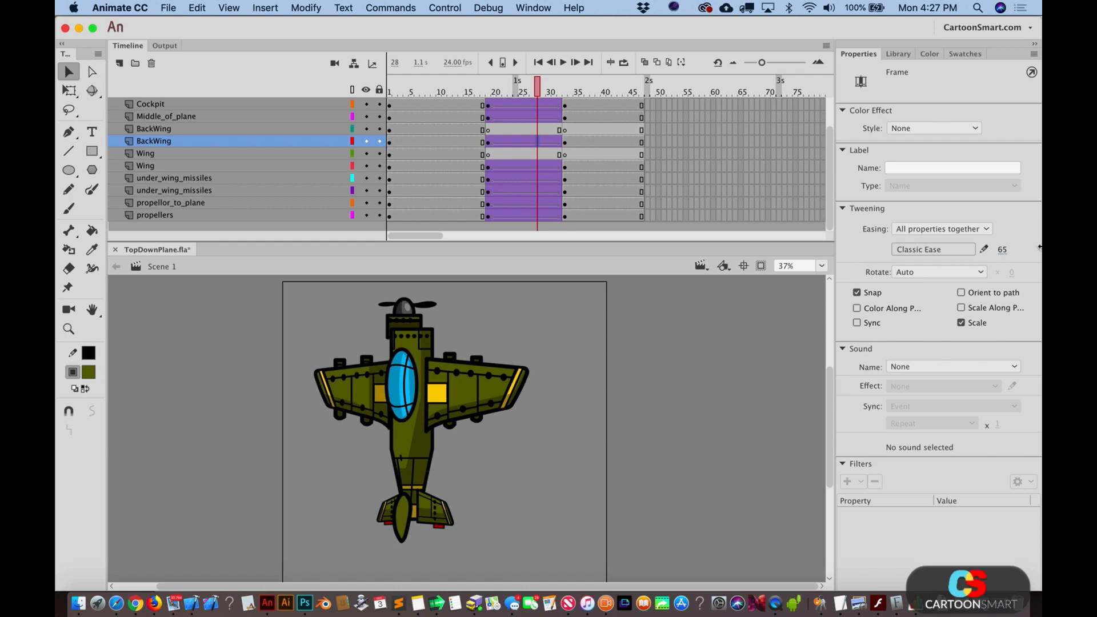
left_click_drag(1039, 246, 1011, 253)
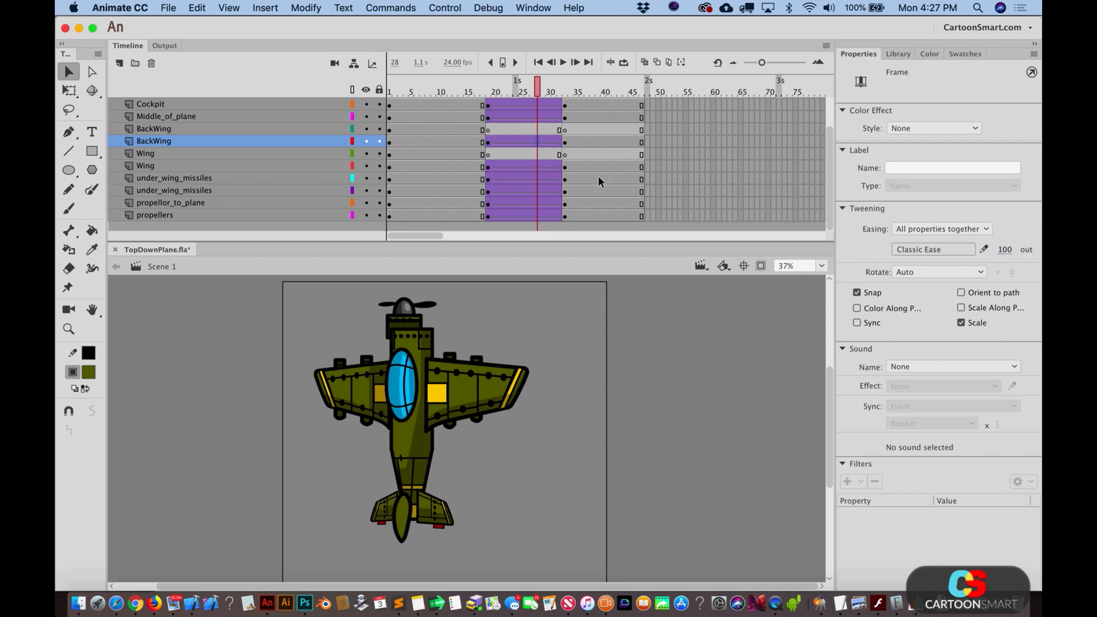
scroll(598, 181, "up", 3)
left_click(537, 166)
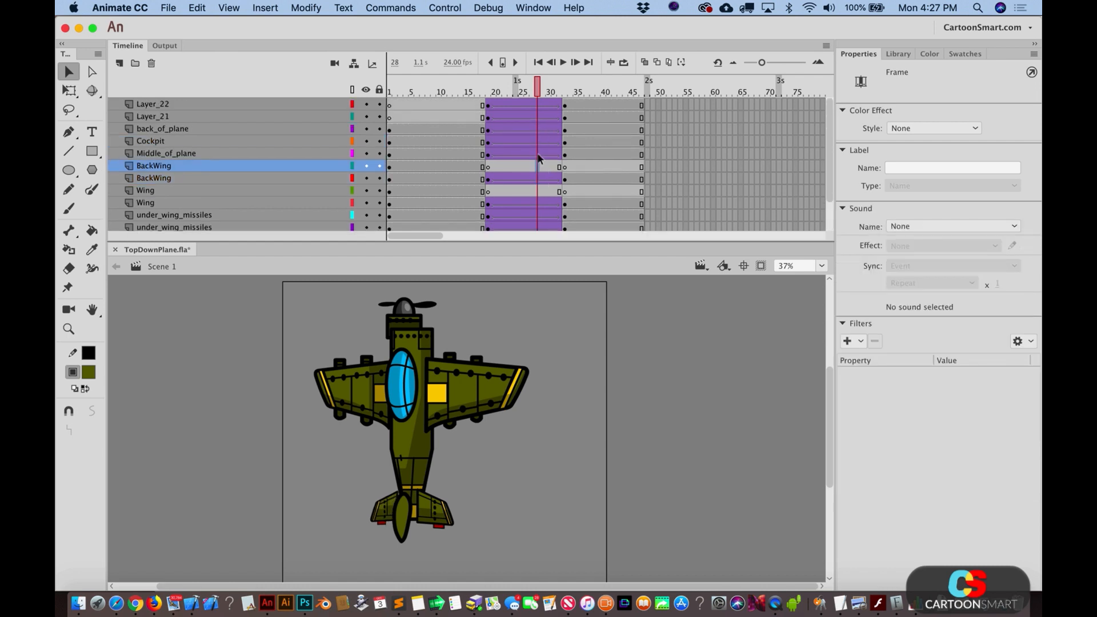
left_click(537, 105)
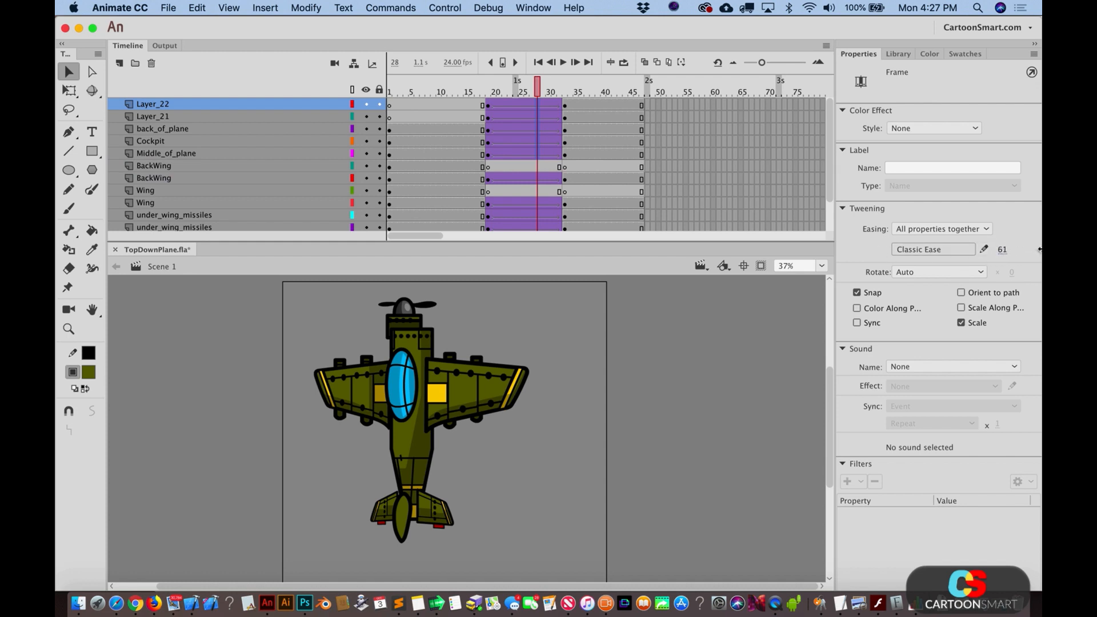
left_click_drag(1039, 249, 1040, 249)
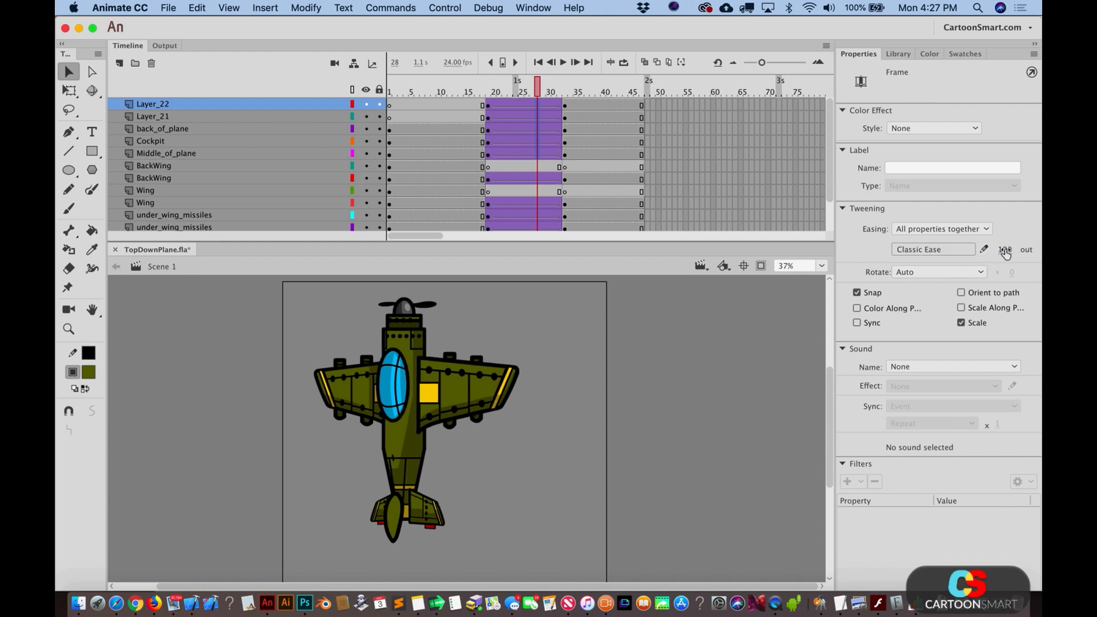
Step: Narrow the left wing together with its under-wing missiles from the tip at frame 33, previewing the animation before and after
key("Return")
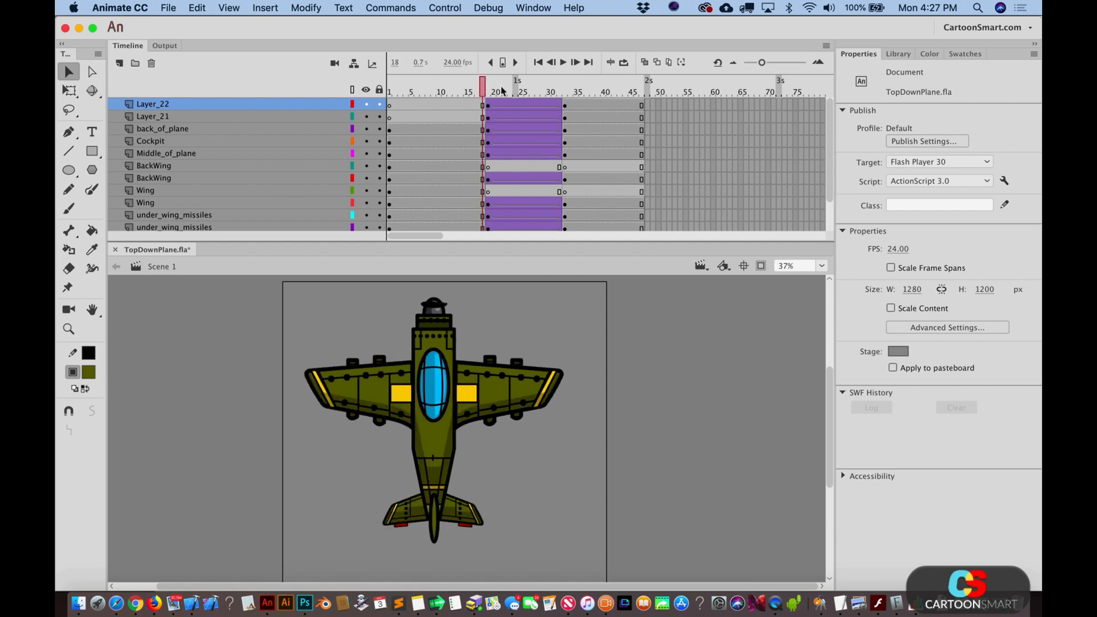
left_click(554, 89)
mouse_move(545, 90)
left_mouse_down()
mouse_move(508, 90)
mouse_move(563, 89)
left_mouse_up()
left_click(346, 397)
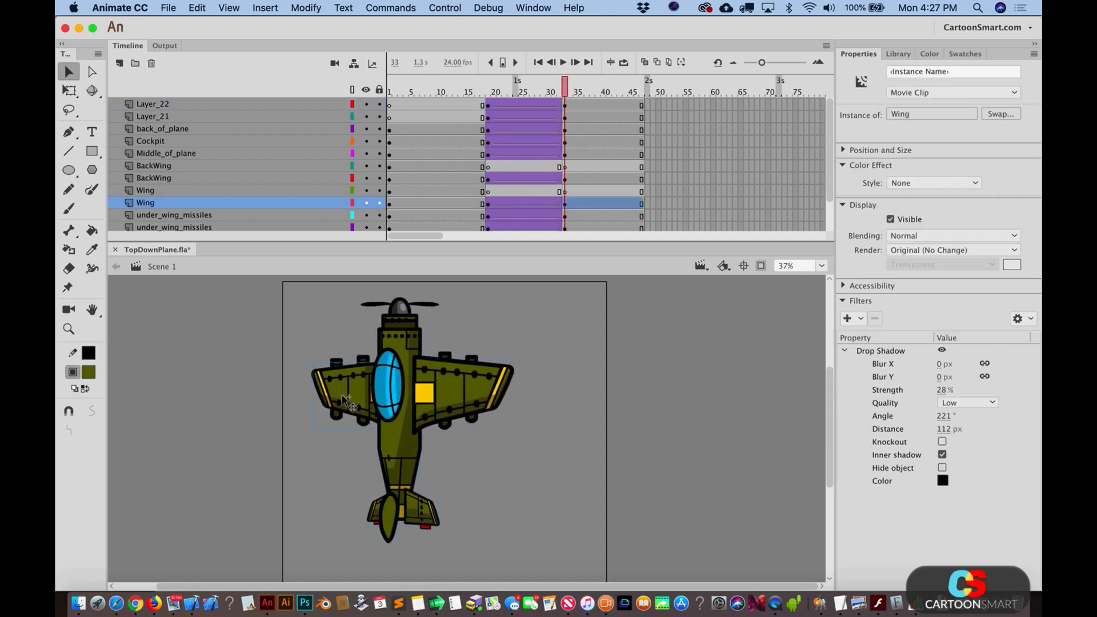
left_click(337, 366)
key("q")
mouse_move(348, 393)
left_mouse_down()
mouse_move(369, 393)
mouse_move(317, 392)
mouse_move(330, 392)
left_mouse_up()
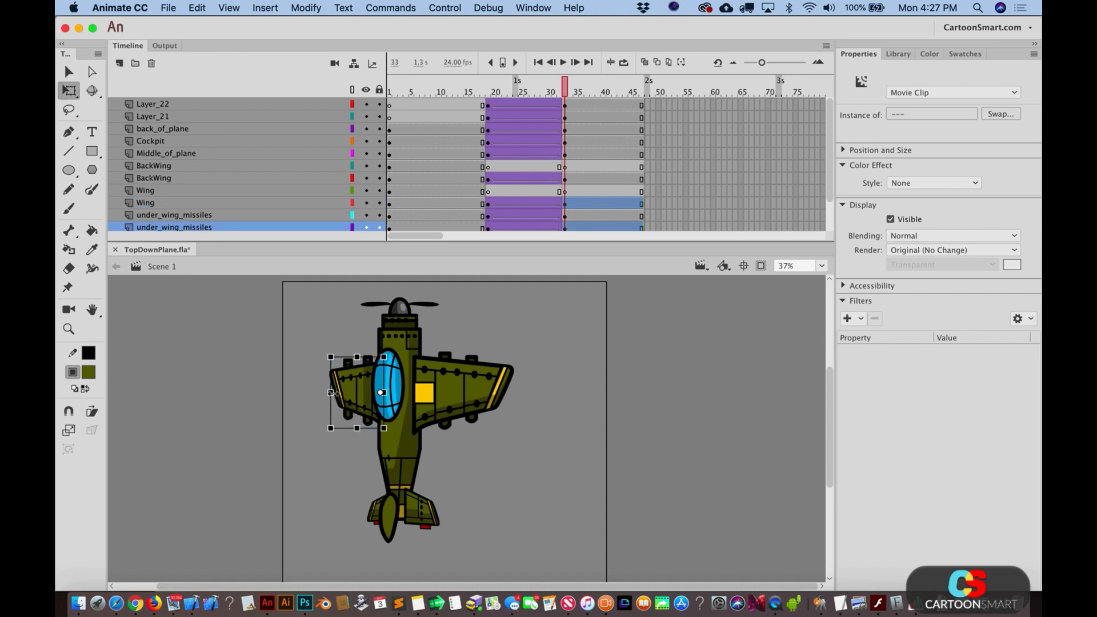
key("v")
left_click(349, 320)
left_click_drag(530, 90, 444, 93)
key("Return")
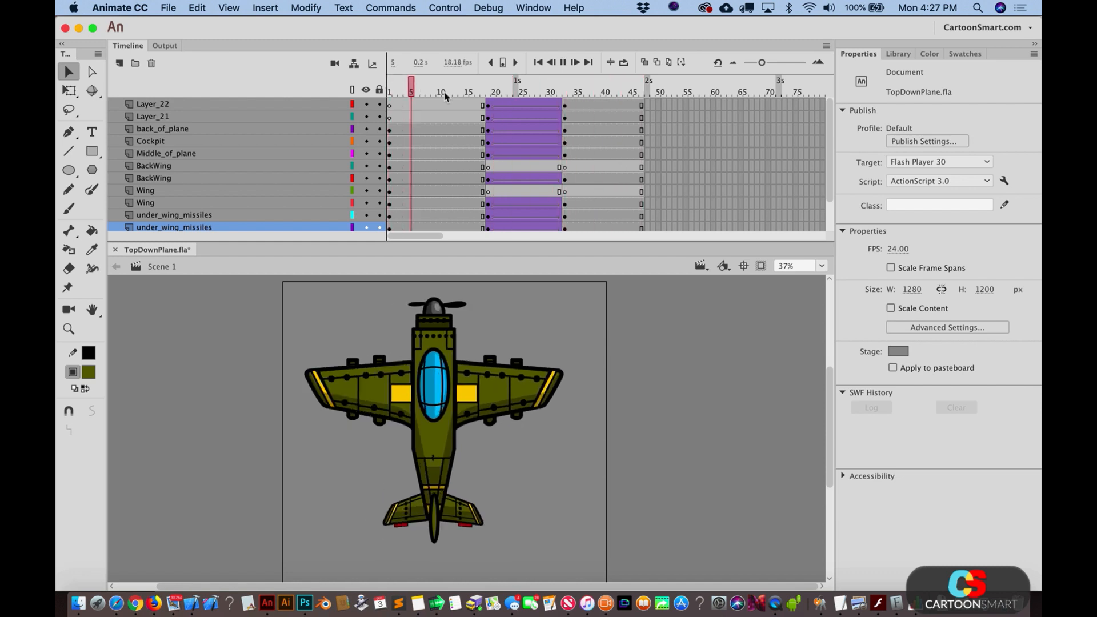
key("Return")
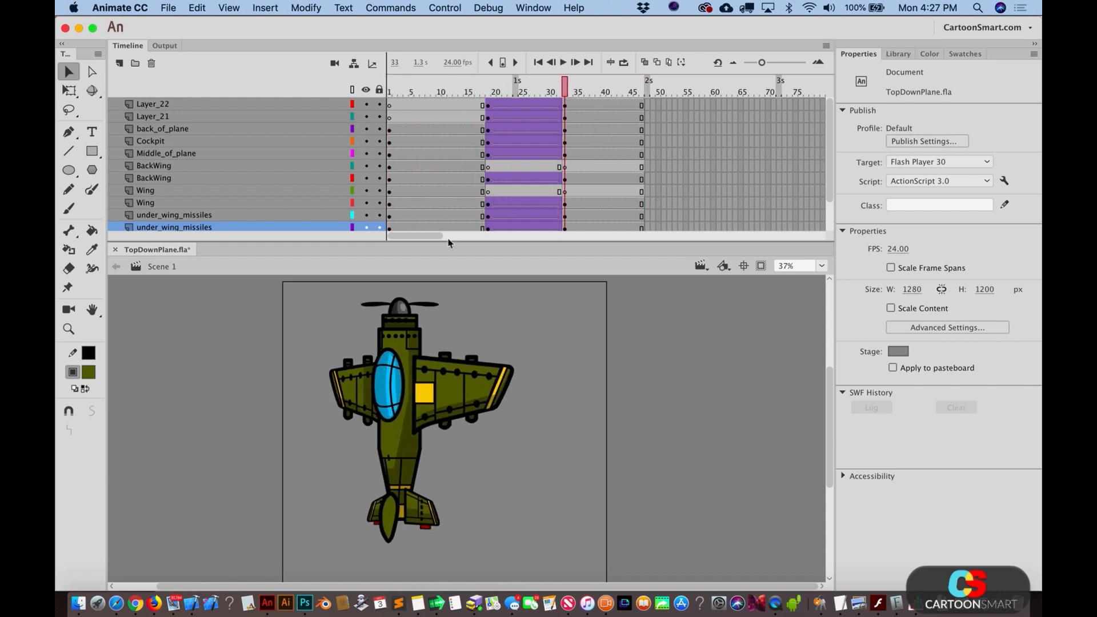
Step: Reduce the right wing's height slightly at frame 33 and replay the banking animation
left_click(460, 388)
key("q")
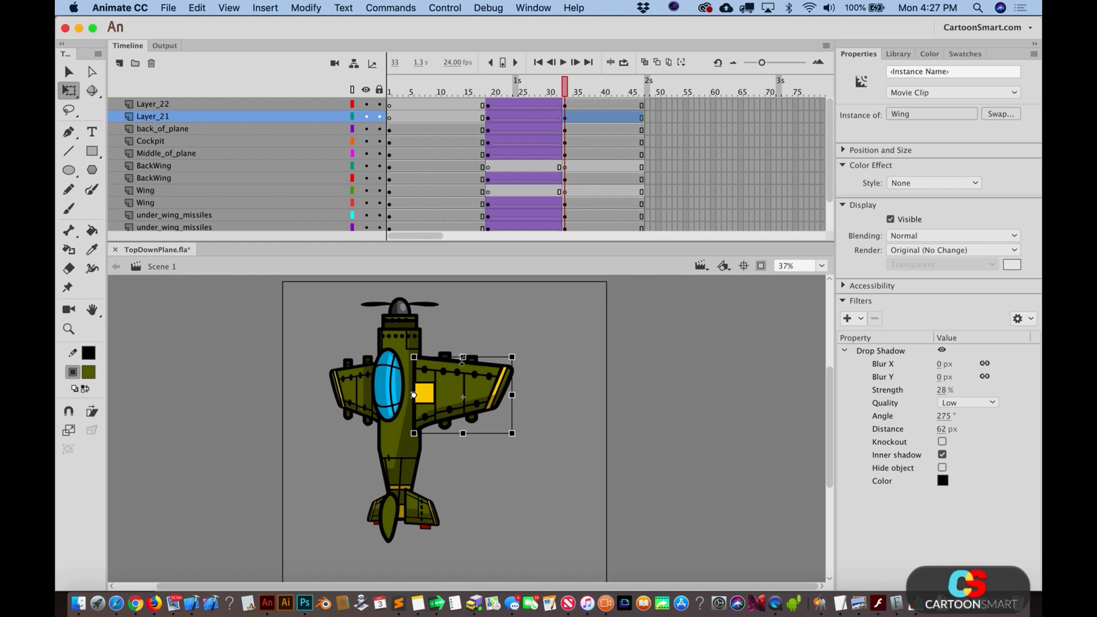
left_click_drag(462, 360, 462, 357)
key("super+z")
left_click_drag(463, 432, 462, 432)
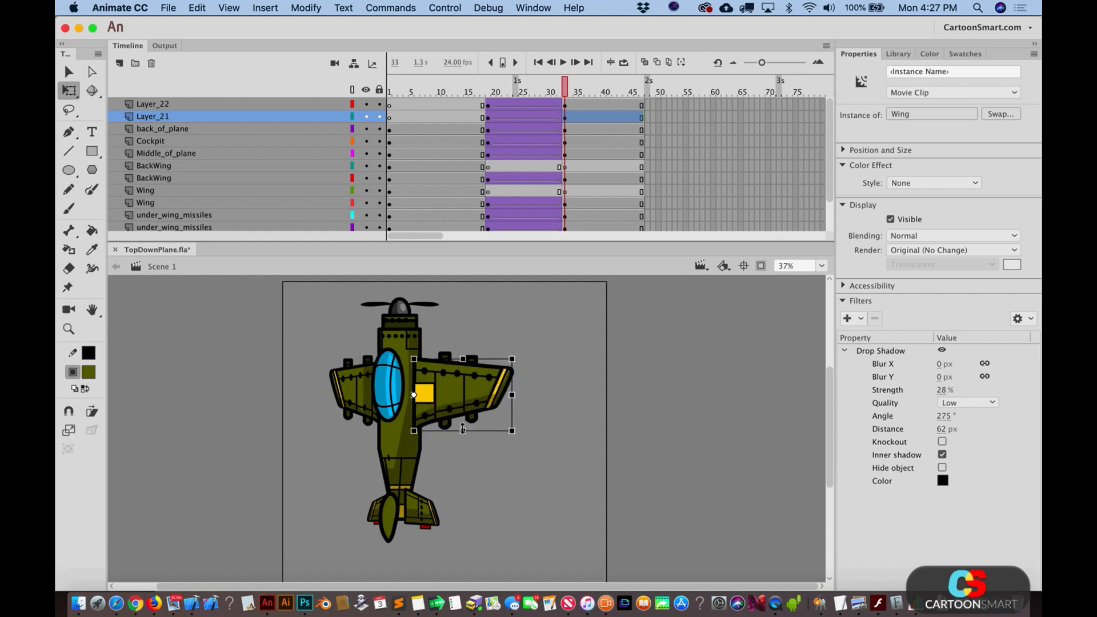
key("v")
left_click(556, 421)
left_click_drag(563, 91, 444, 115)
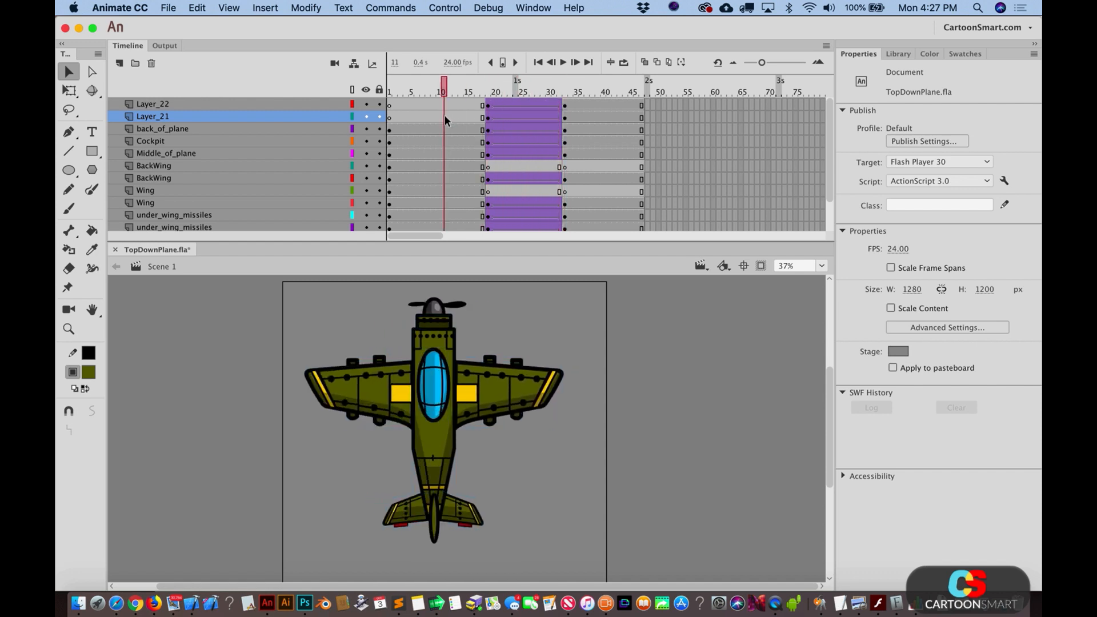
key("Return")
left_click(445, 115)
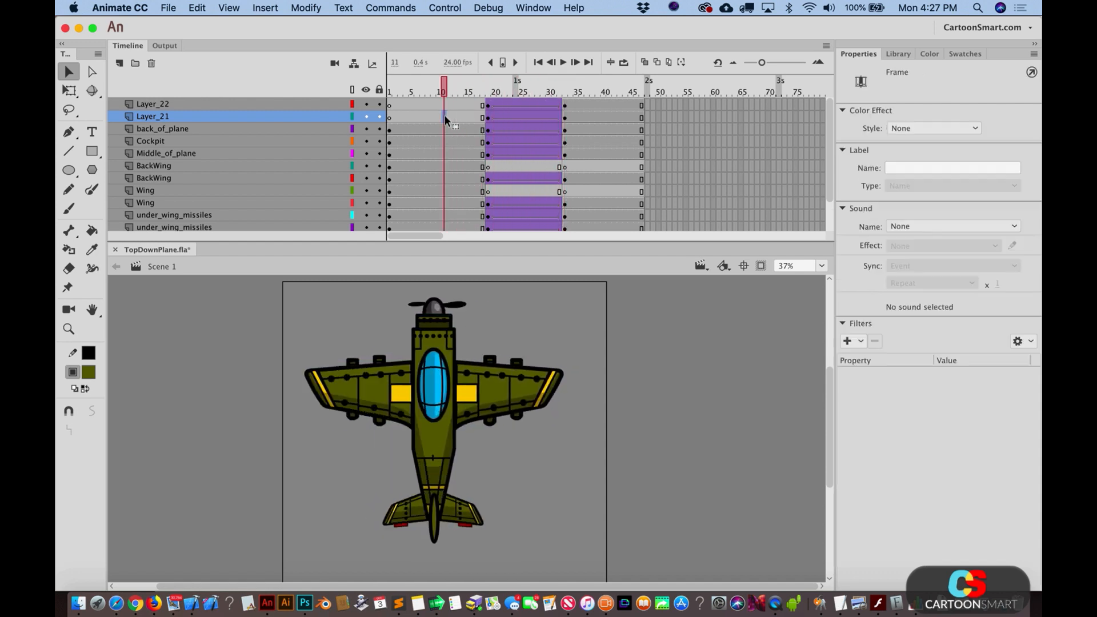
left_click(468, 87)
key("Return")
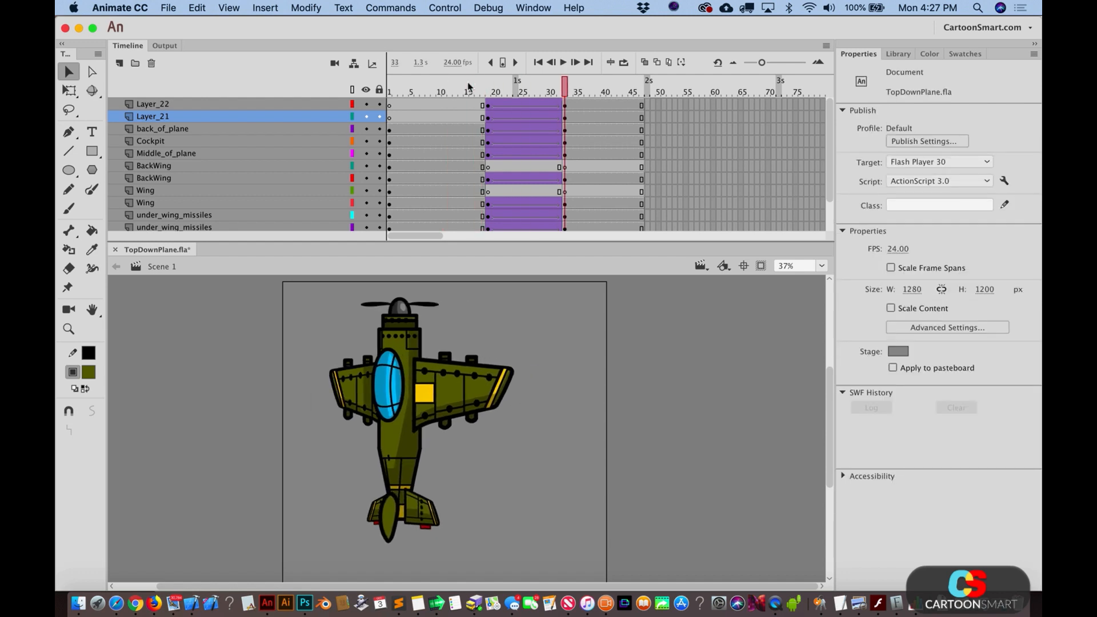
Step: Shift the entire plane further left by three large nudges at frame 33 and replay the animation from before the bank
key("super+a")
key("shift+Left")
key("shift+Left")
key("shift+Left")
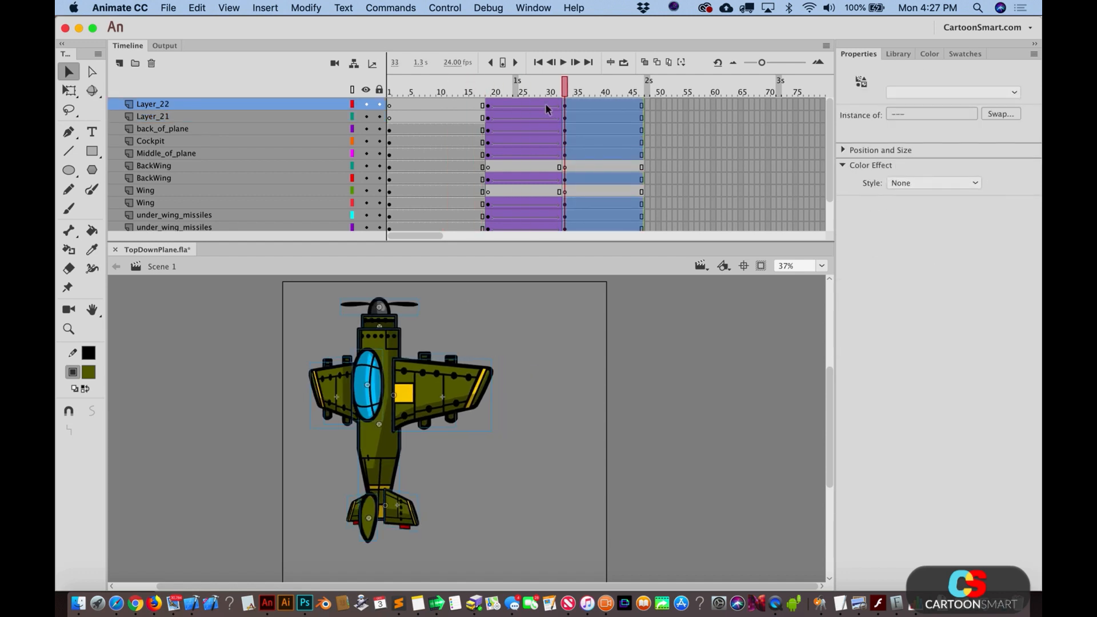
left_click_drag(540, 91, 451, 90)
left_click(451, 92)
key("Return")
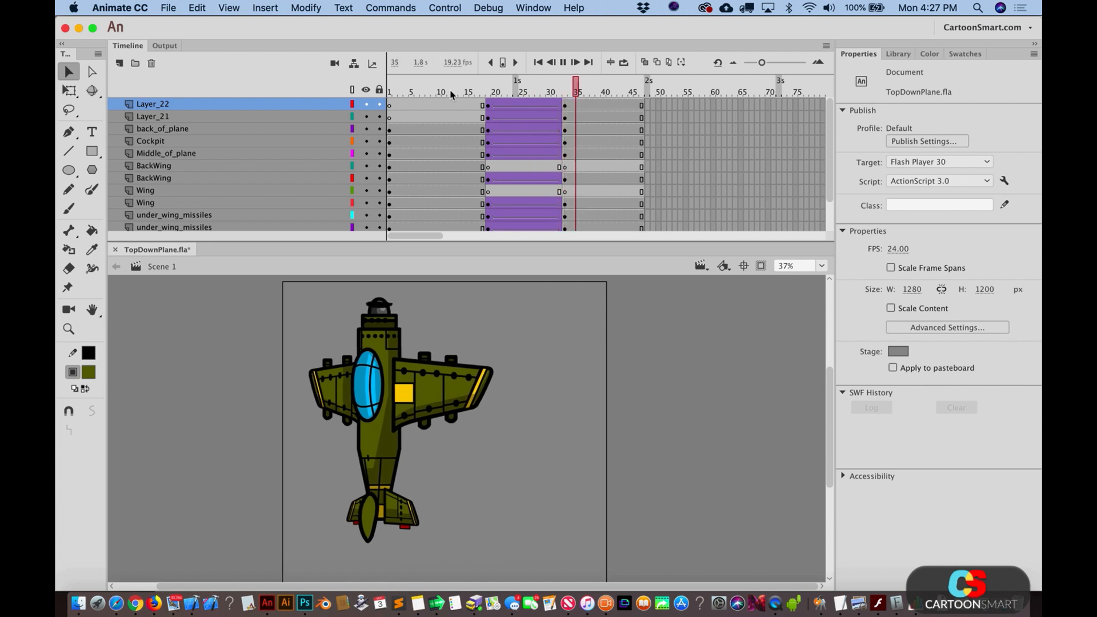
key("Return")
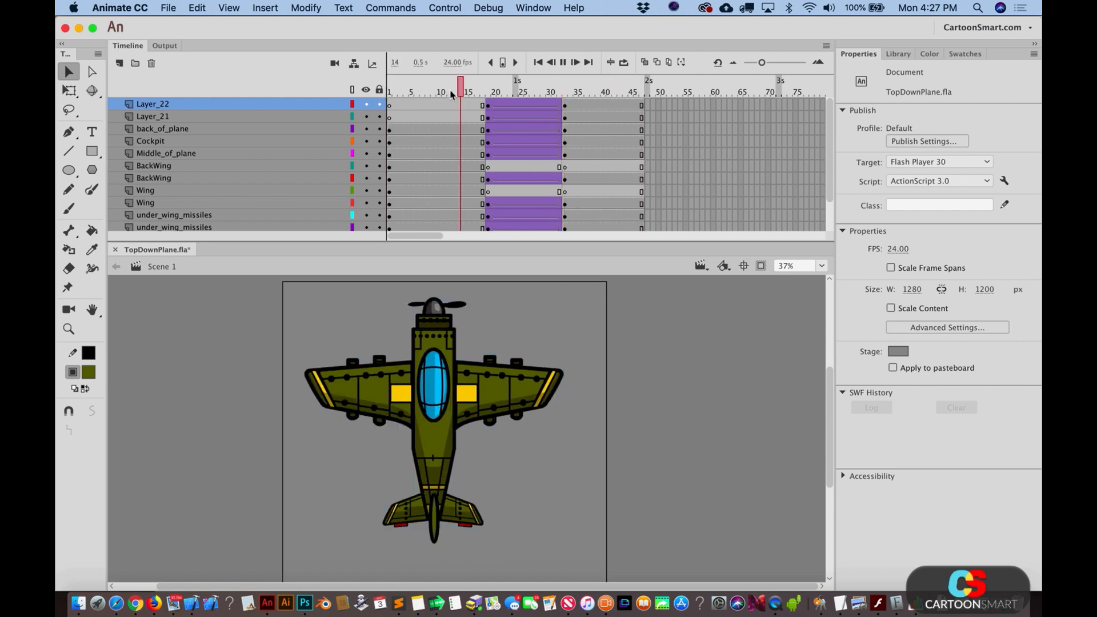
key("Return")
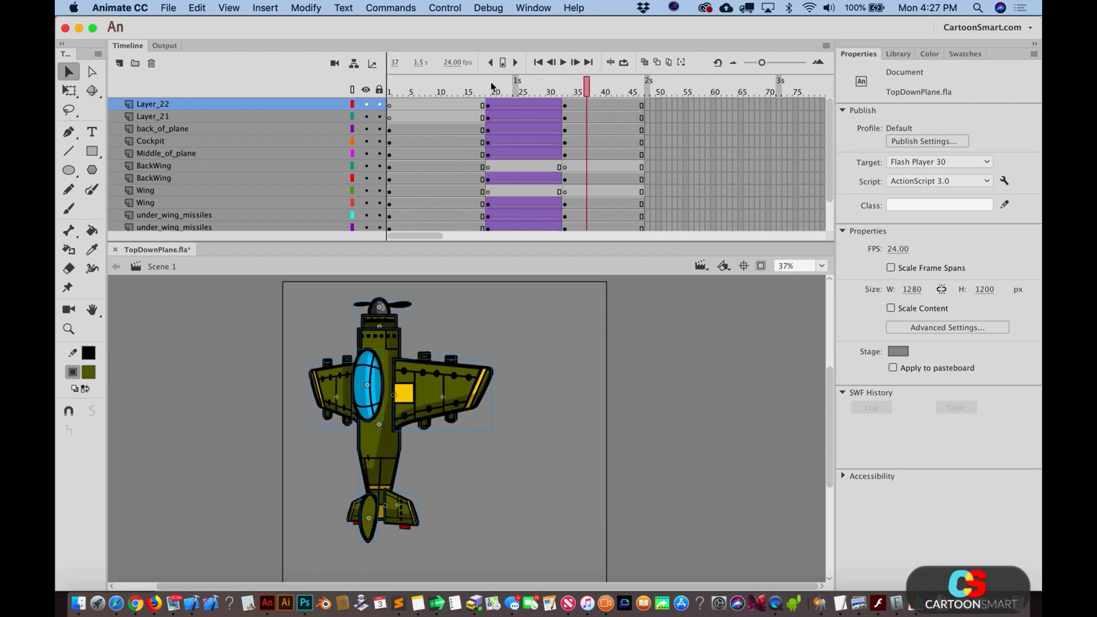
Step: Replay the banking animation and compare the plane's position at frames 19 and 33 with the whole stage in view
key("Return")
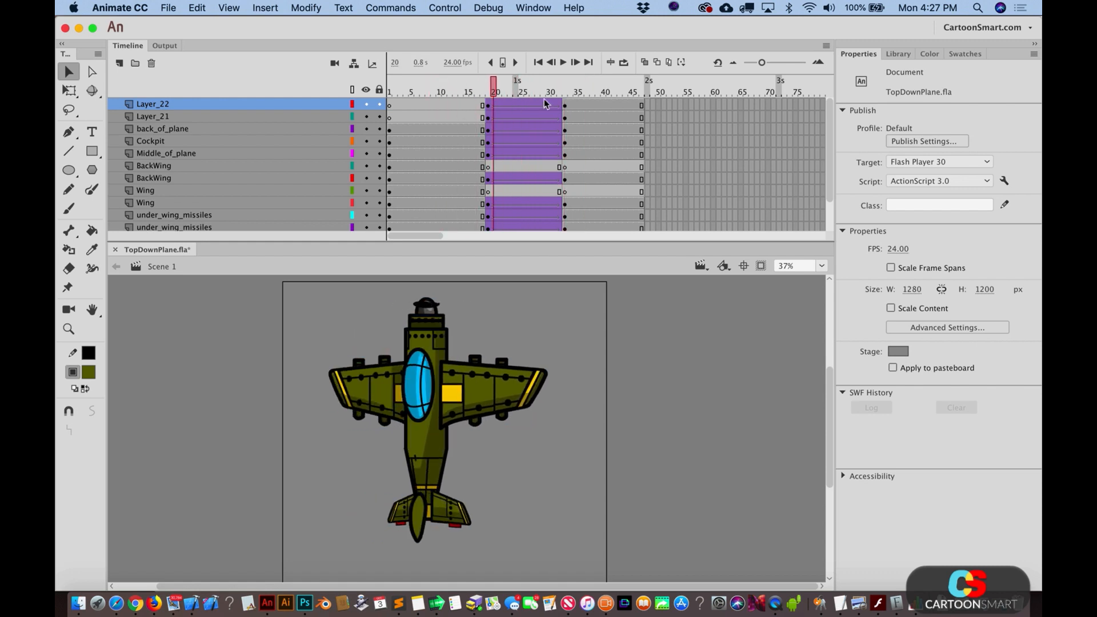
key("Return")
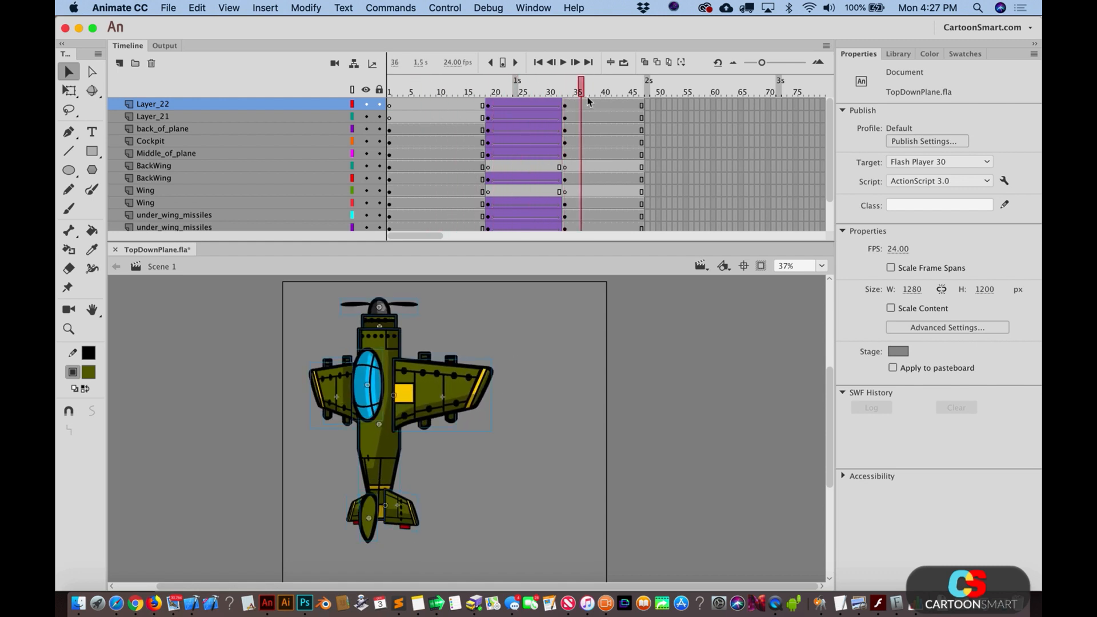
left_click_drag(588, 102, 617, 104)
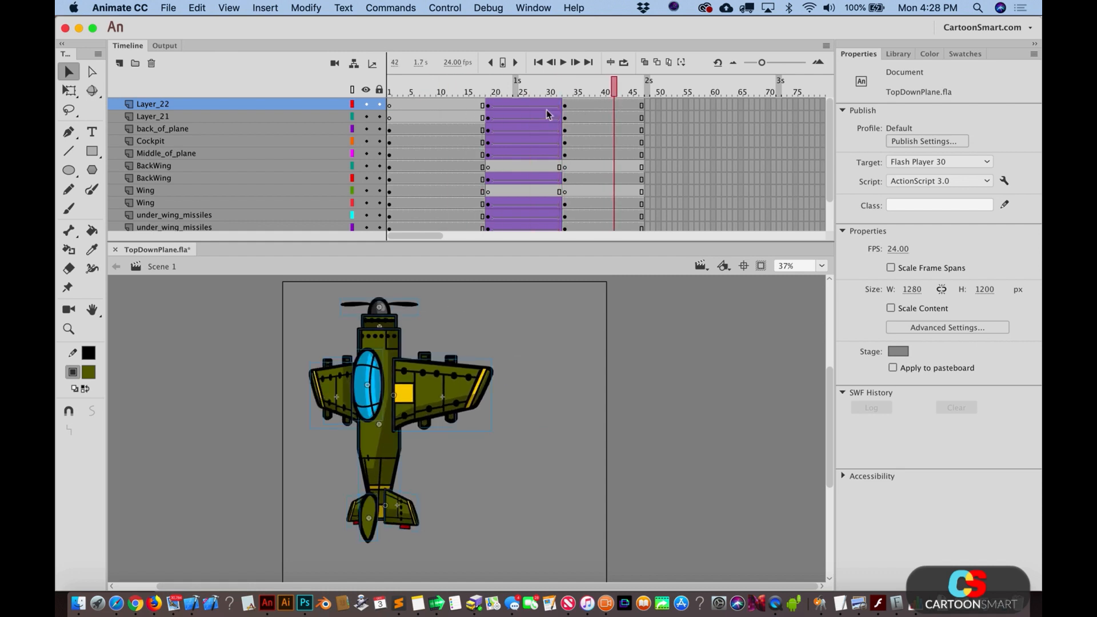
left_click_drag(548, 114, 487, 96)
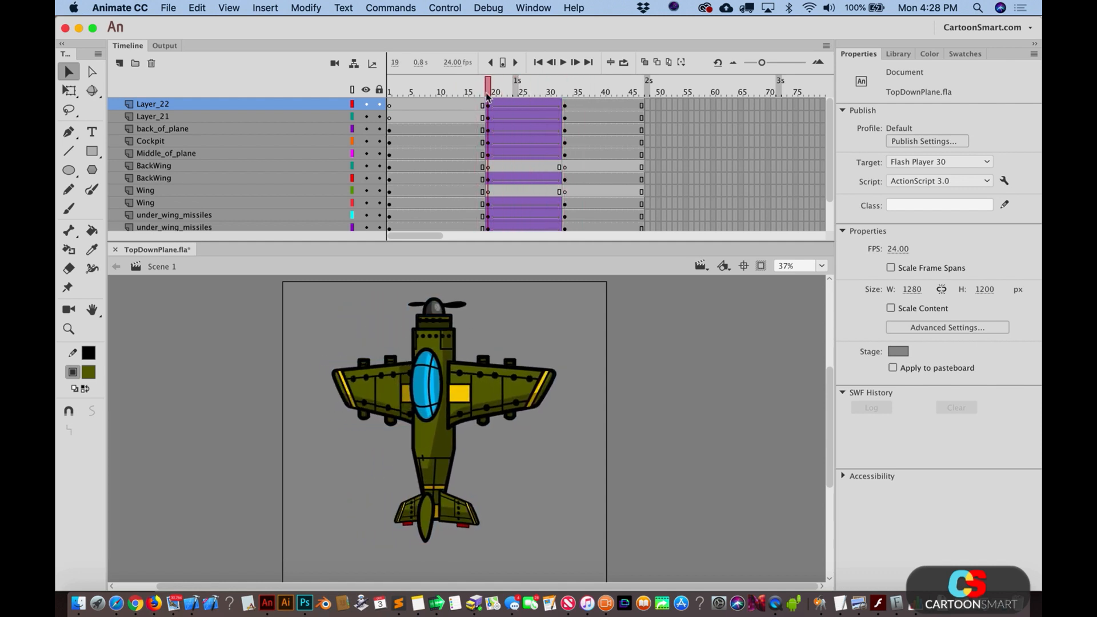
left_click(71, 330)
left_click(417, 368, "alt")
left_click_drag(389, 345, 597, 540)
key("v")
left_click_drag(536, 79, 488, 85)
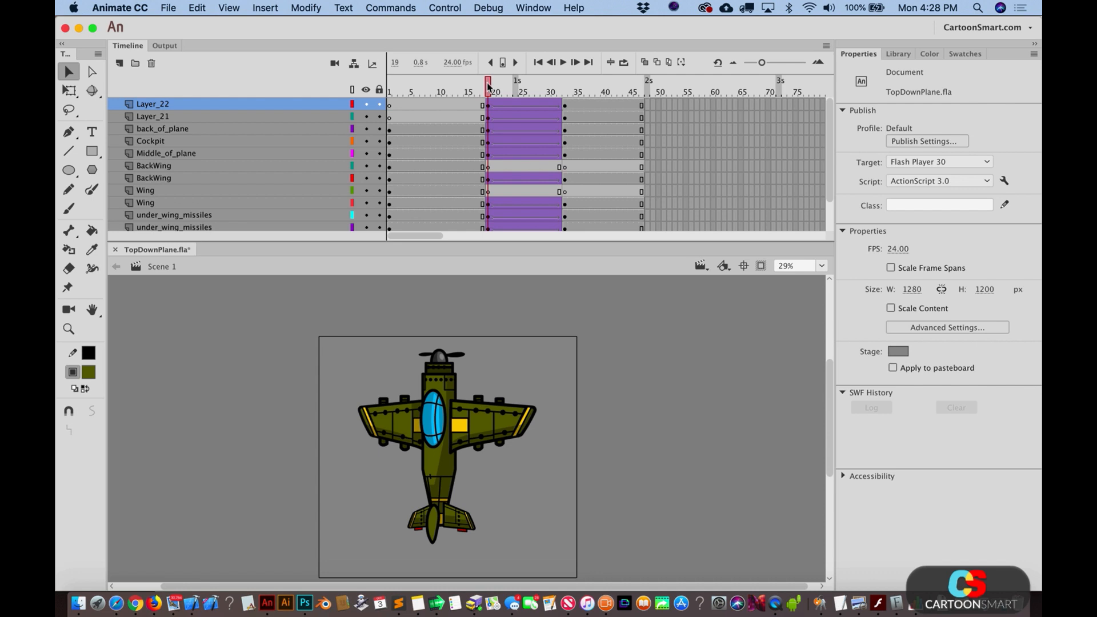
left_click_drag(488, 86, 564, 100)
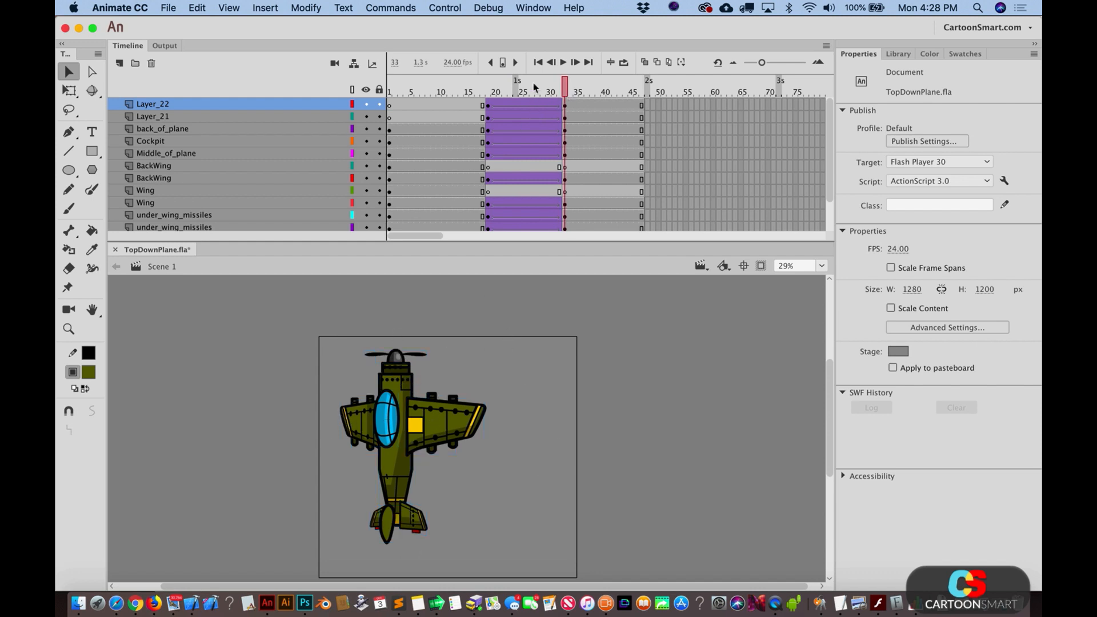
left_click_drag(534, 89, 489, 103)
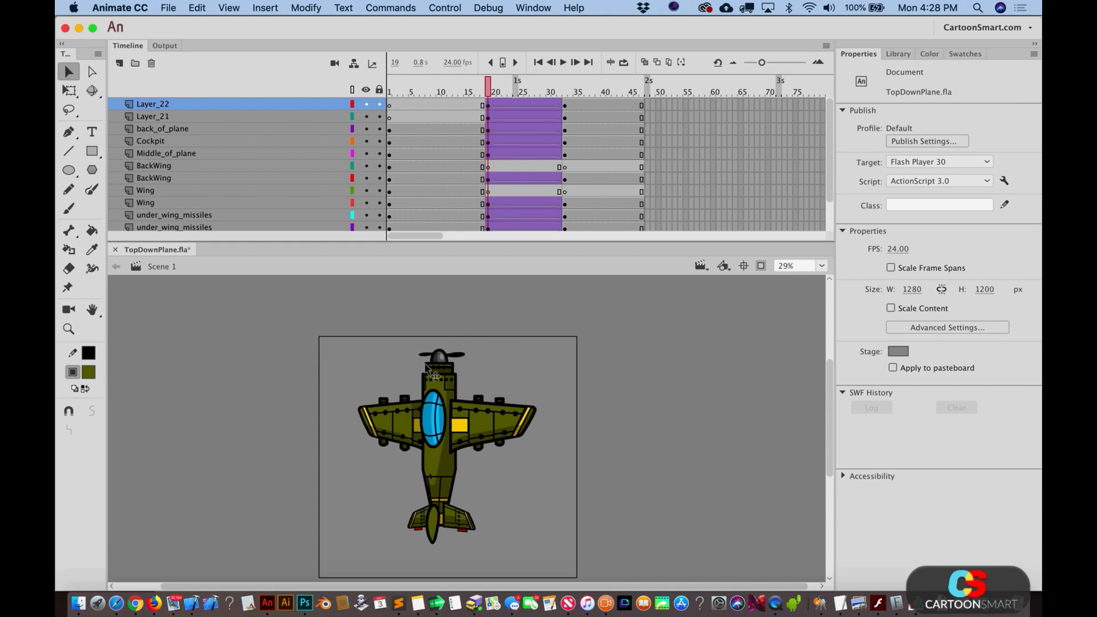
Step: Move the entire plane right at frame 33 so its fuselage lines up with its position at frame 19
left_click(564, 91)
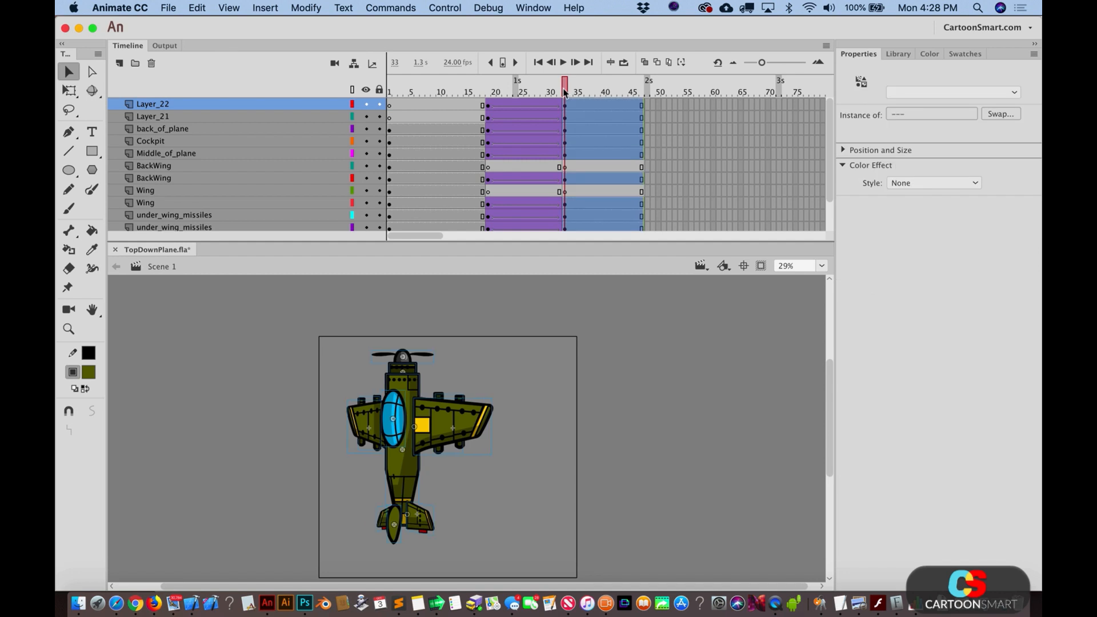
left_click_drag(563, 91, 494, 129)
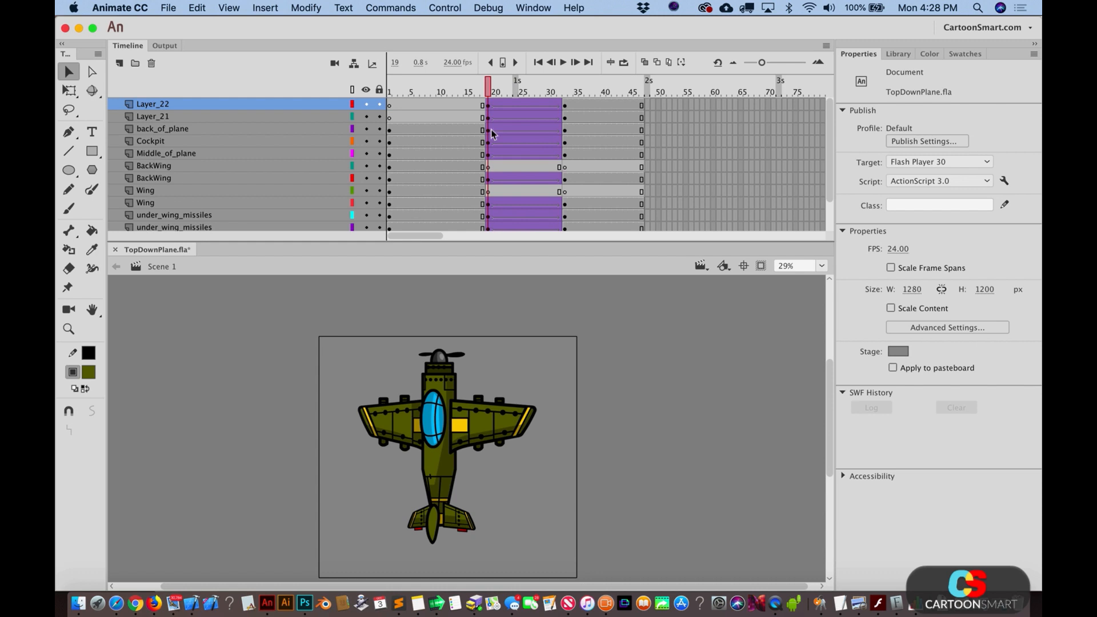
left_click_drag(488, 90, 562, 119)
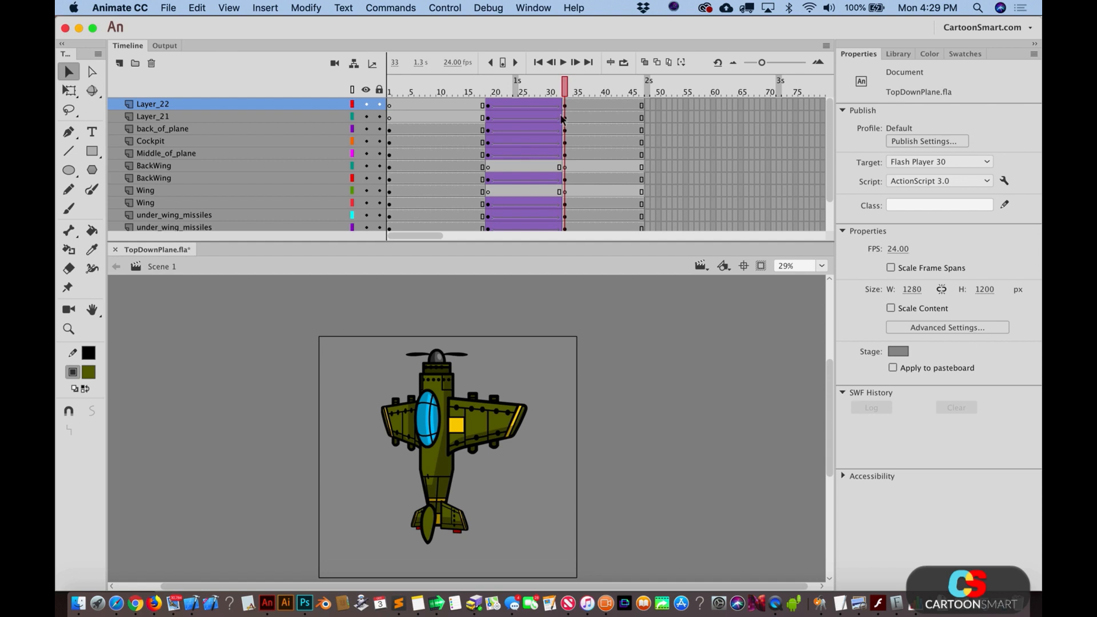
Step: Set the fuselage's inner drop shadow at frame 33 to a 255 px distance and about a 251° angle, then preview the tween
left_click(452, 483)
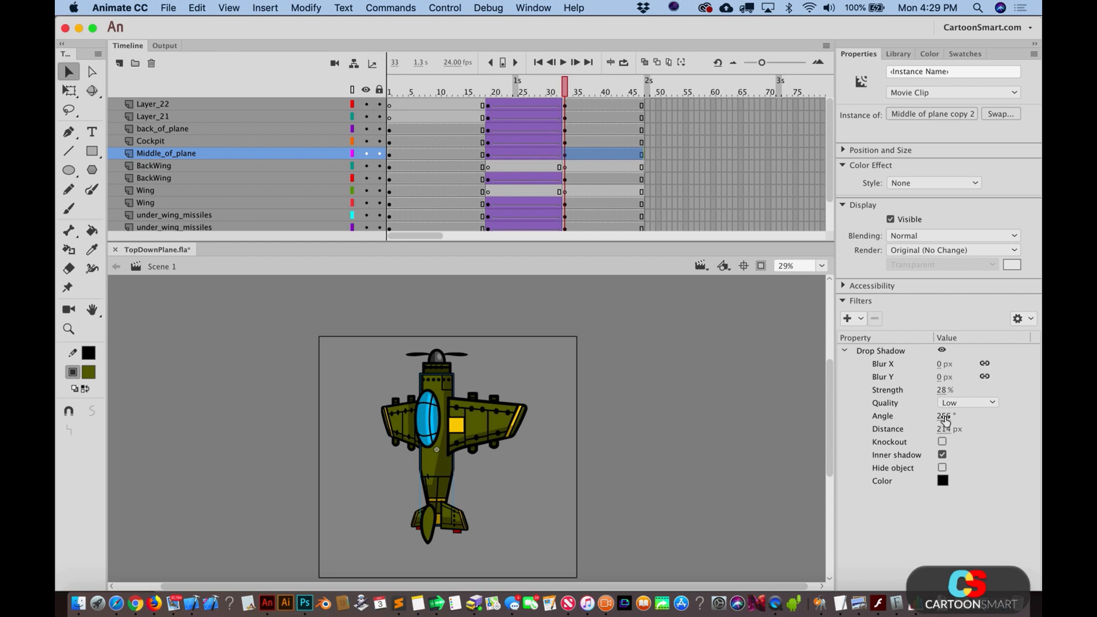
mouse_move(945, 430)
left_mouse_down()
mouse_move(994, 421)
mouse_move(946, 418)
left_mouse_up()
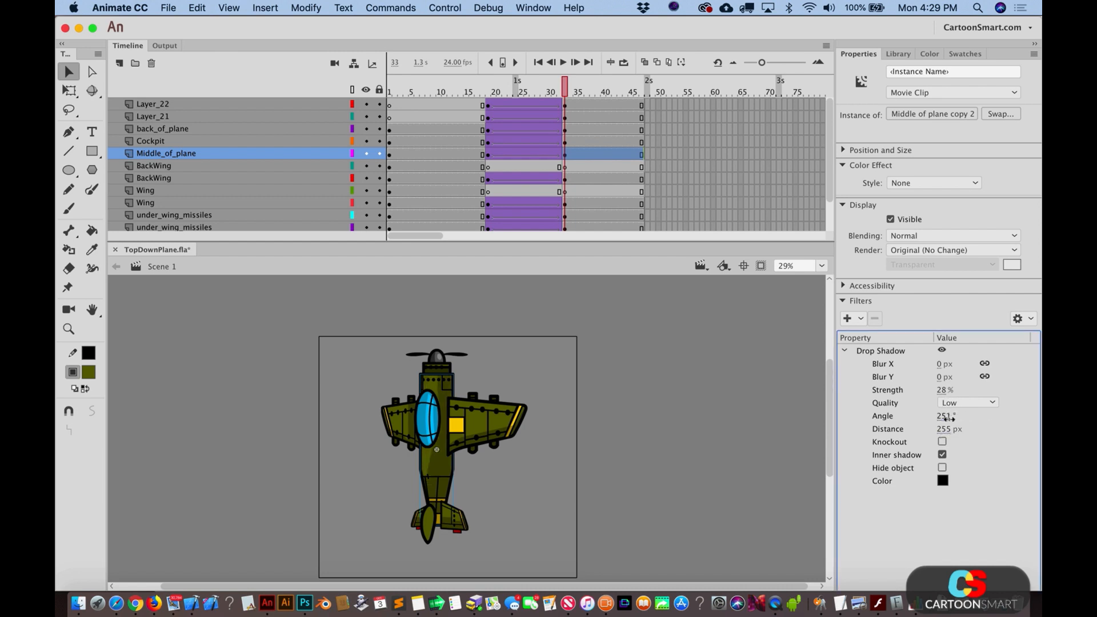
mouse_move(562, 92)
left_mouse_down()
mouse_move(498, 106)
mouse_move(547, 104)
left_mouse_up()
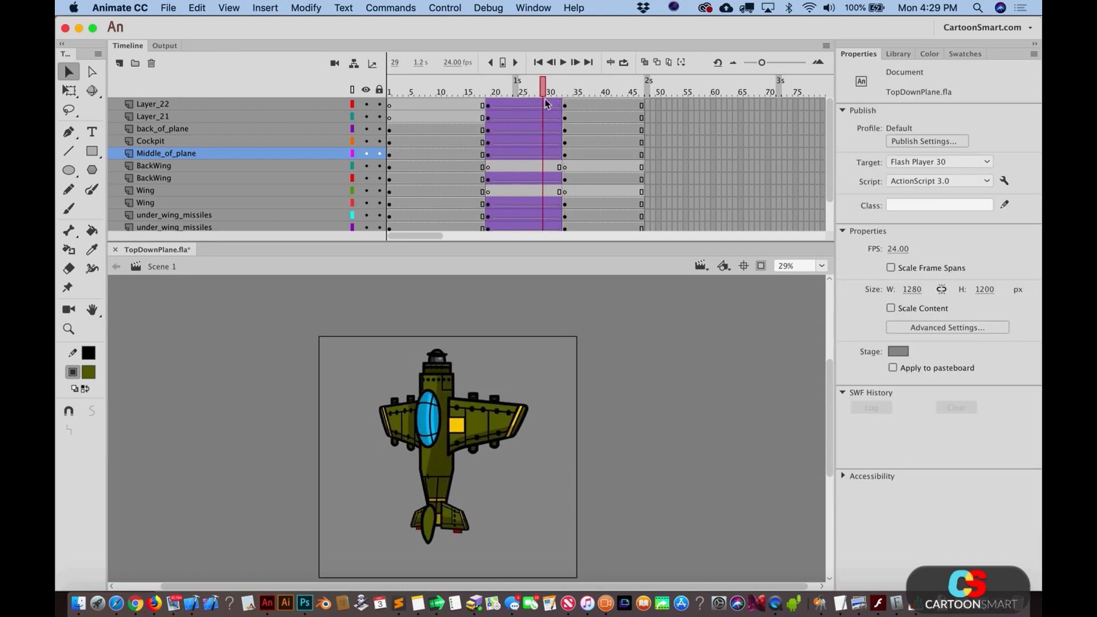
key("Return")
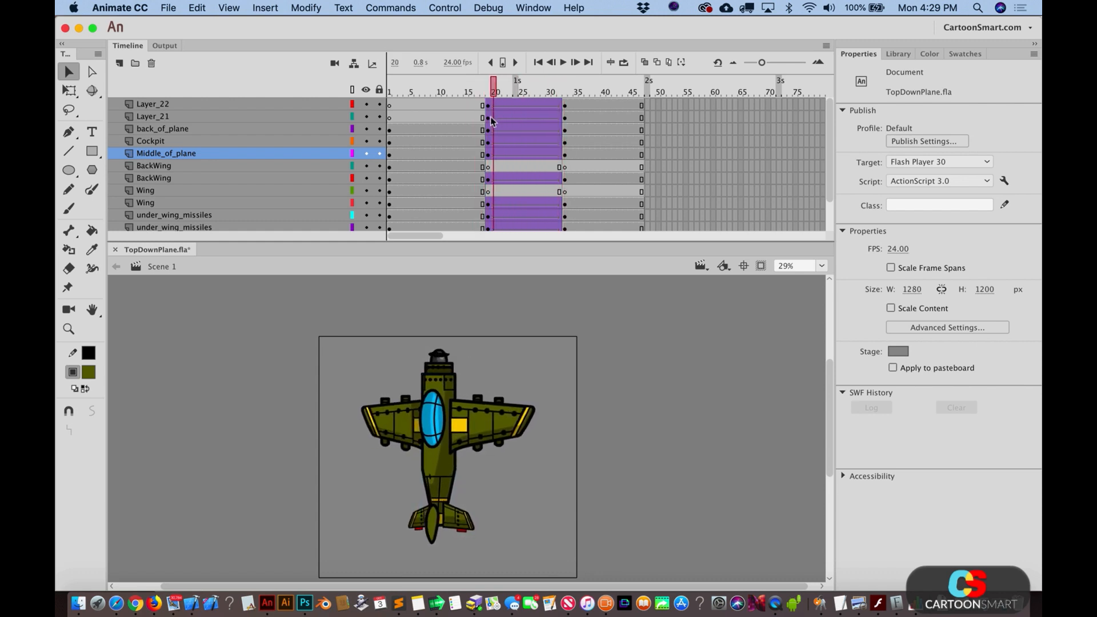
Step: Narrow the cockpit slightly and shift it a little left at frame 33, checking it against frame 32
left_click(568, 104)
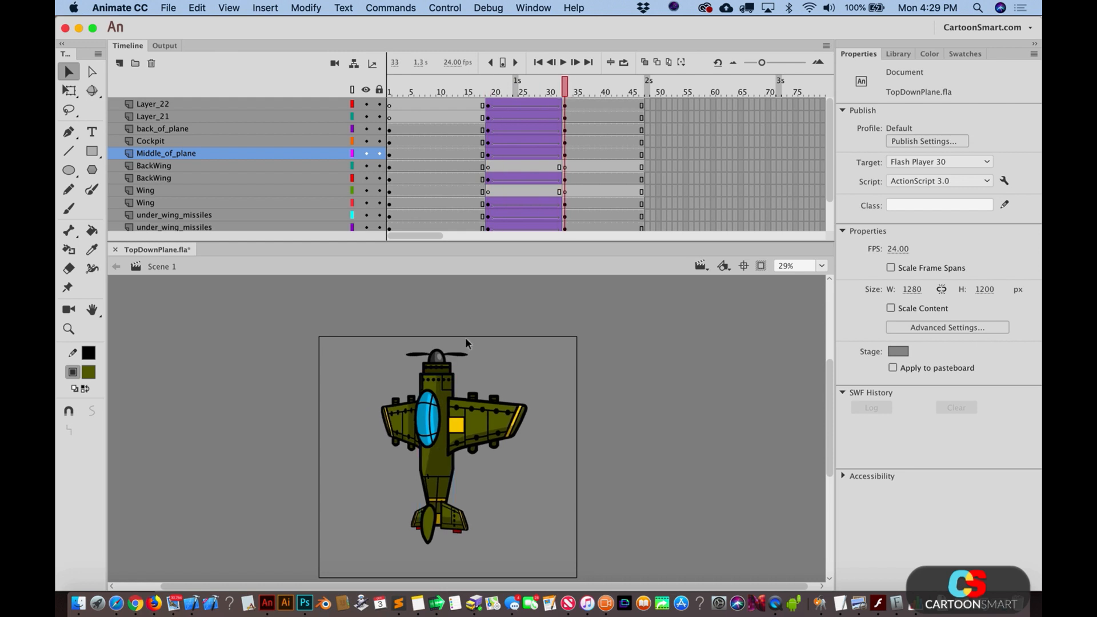
left_click(437, 418)
key("q")
key("v")
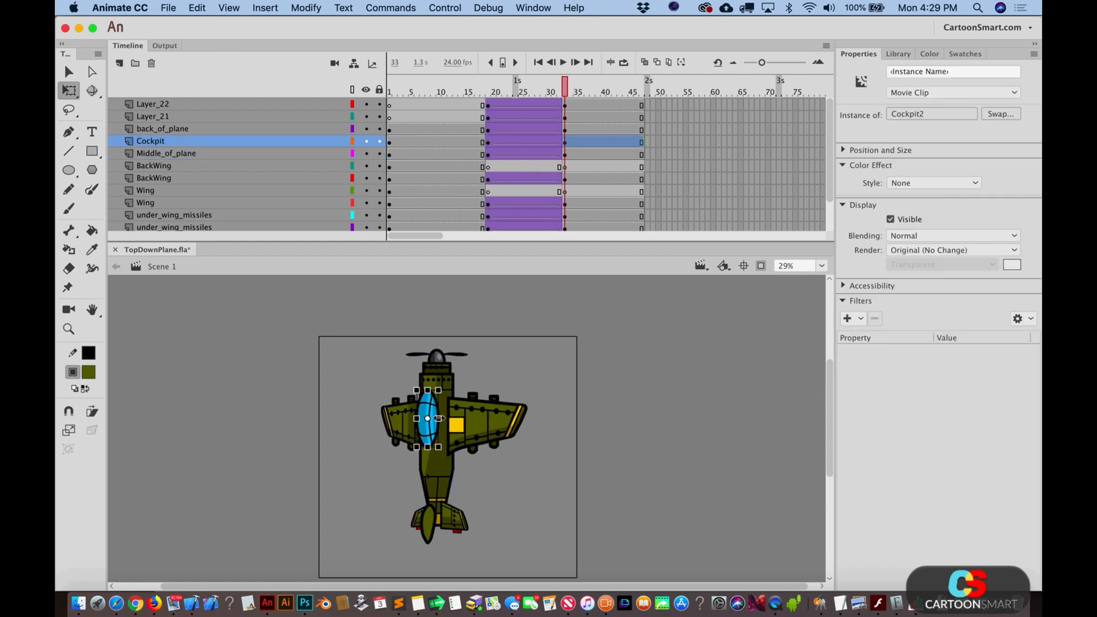
left_click(583, 368)
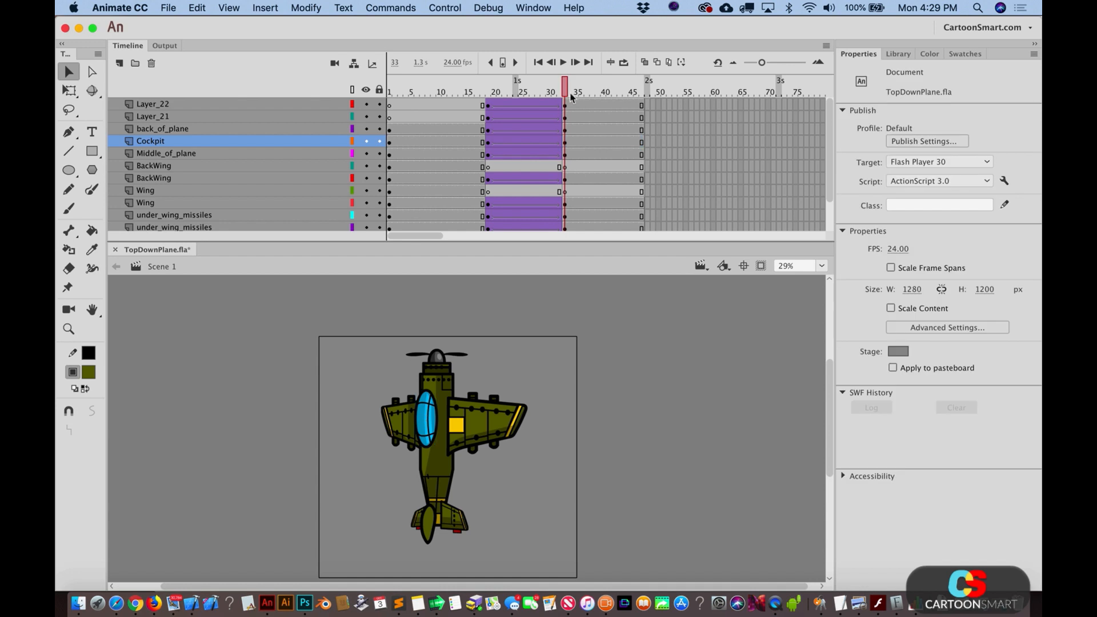
mouse_move(564, 88)
left_mouse_down()
mouse_move(499, 102)
mouse_move(550, 103)
mouse_move(498, 107)
mouse_move(561, 96)
left_mouse_up()
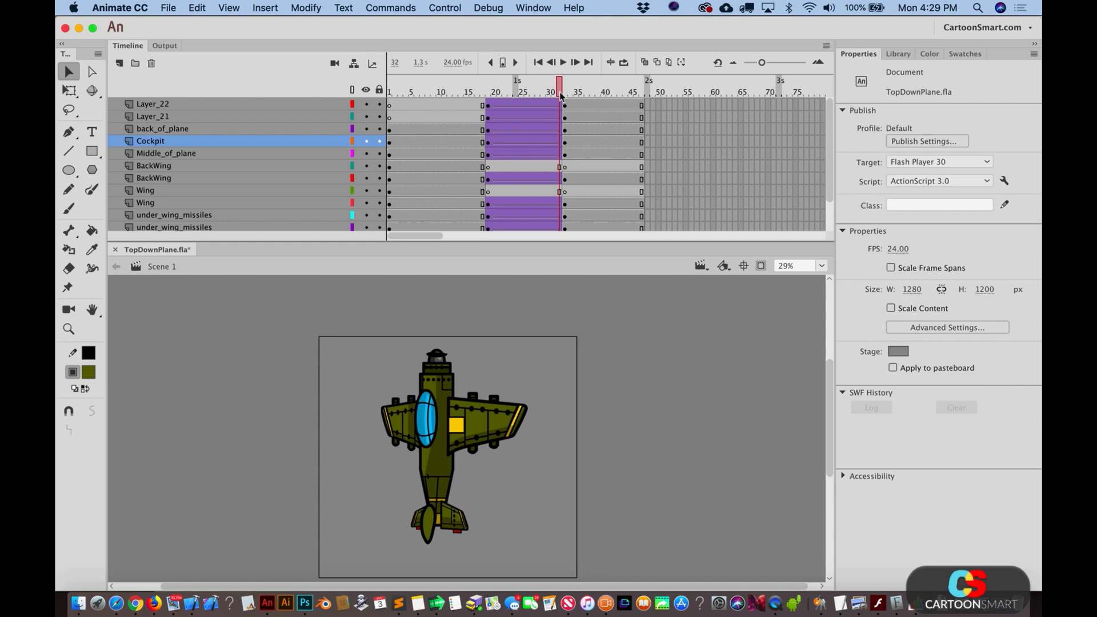
left_click_drag(560, 96, 565, 96)
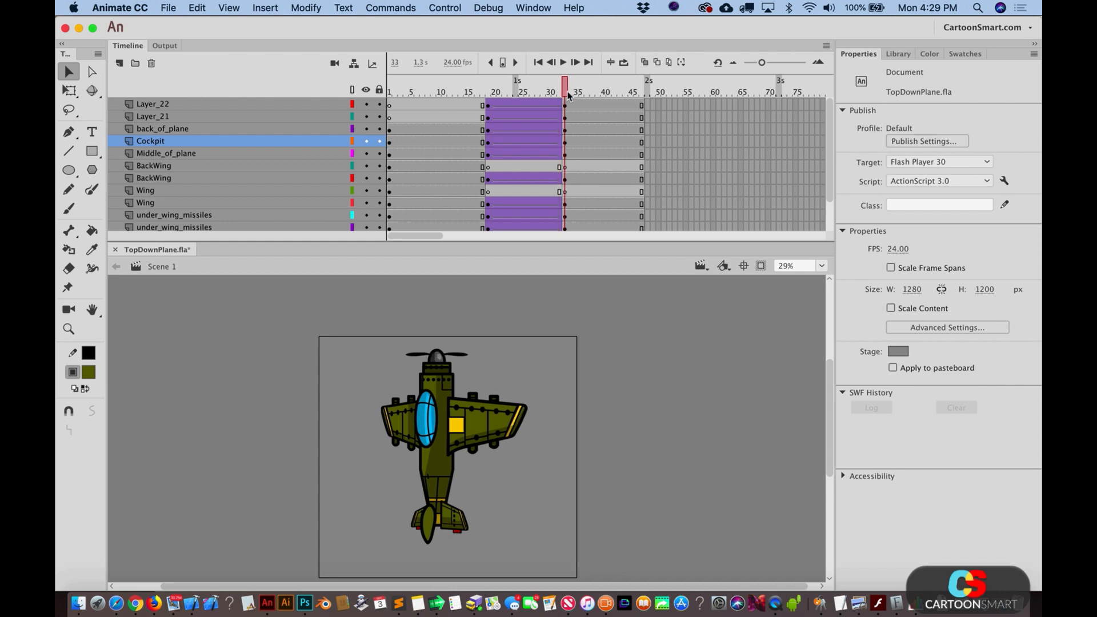